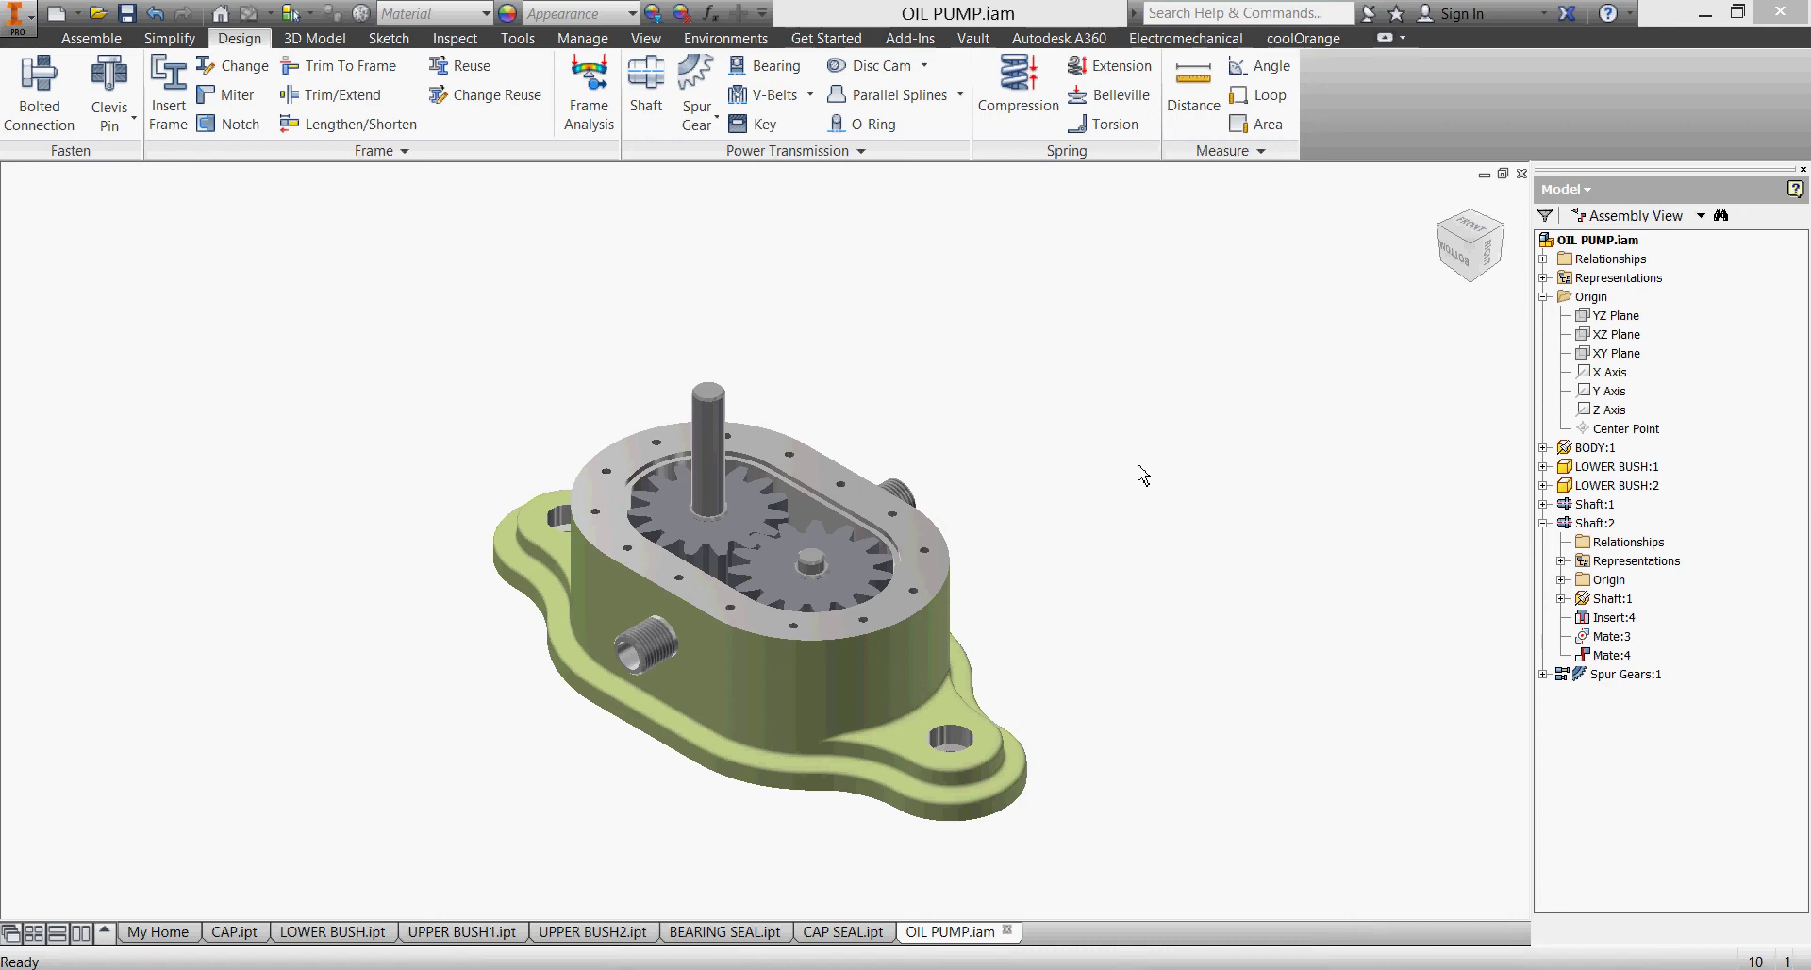
- Orbit and zoom the pump, then drag a spur gear to check the teeth mesh and bring up Spur Gears:1's options
middle_click_drag(1132, 474, 1112, 491, "shift")
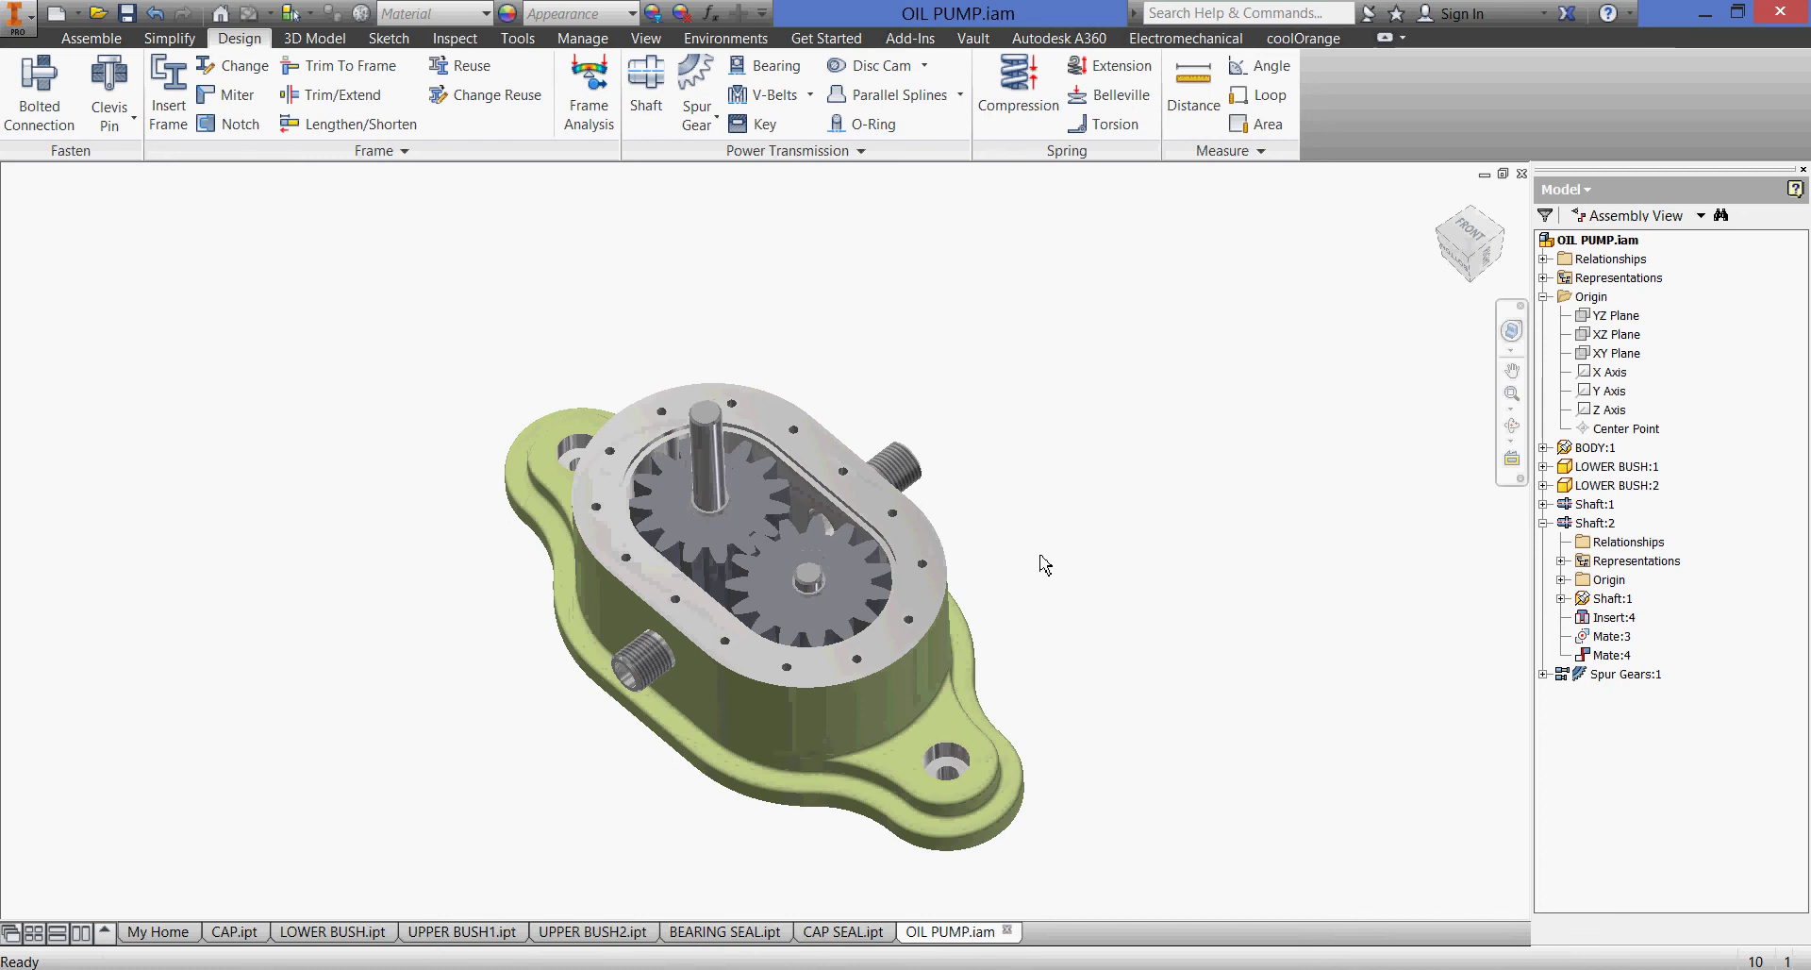
scroll(1039, 561, "down", 5)
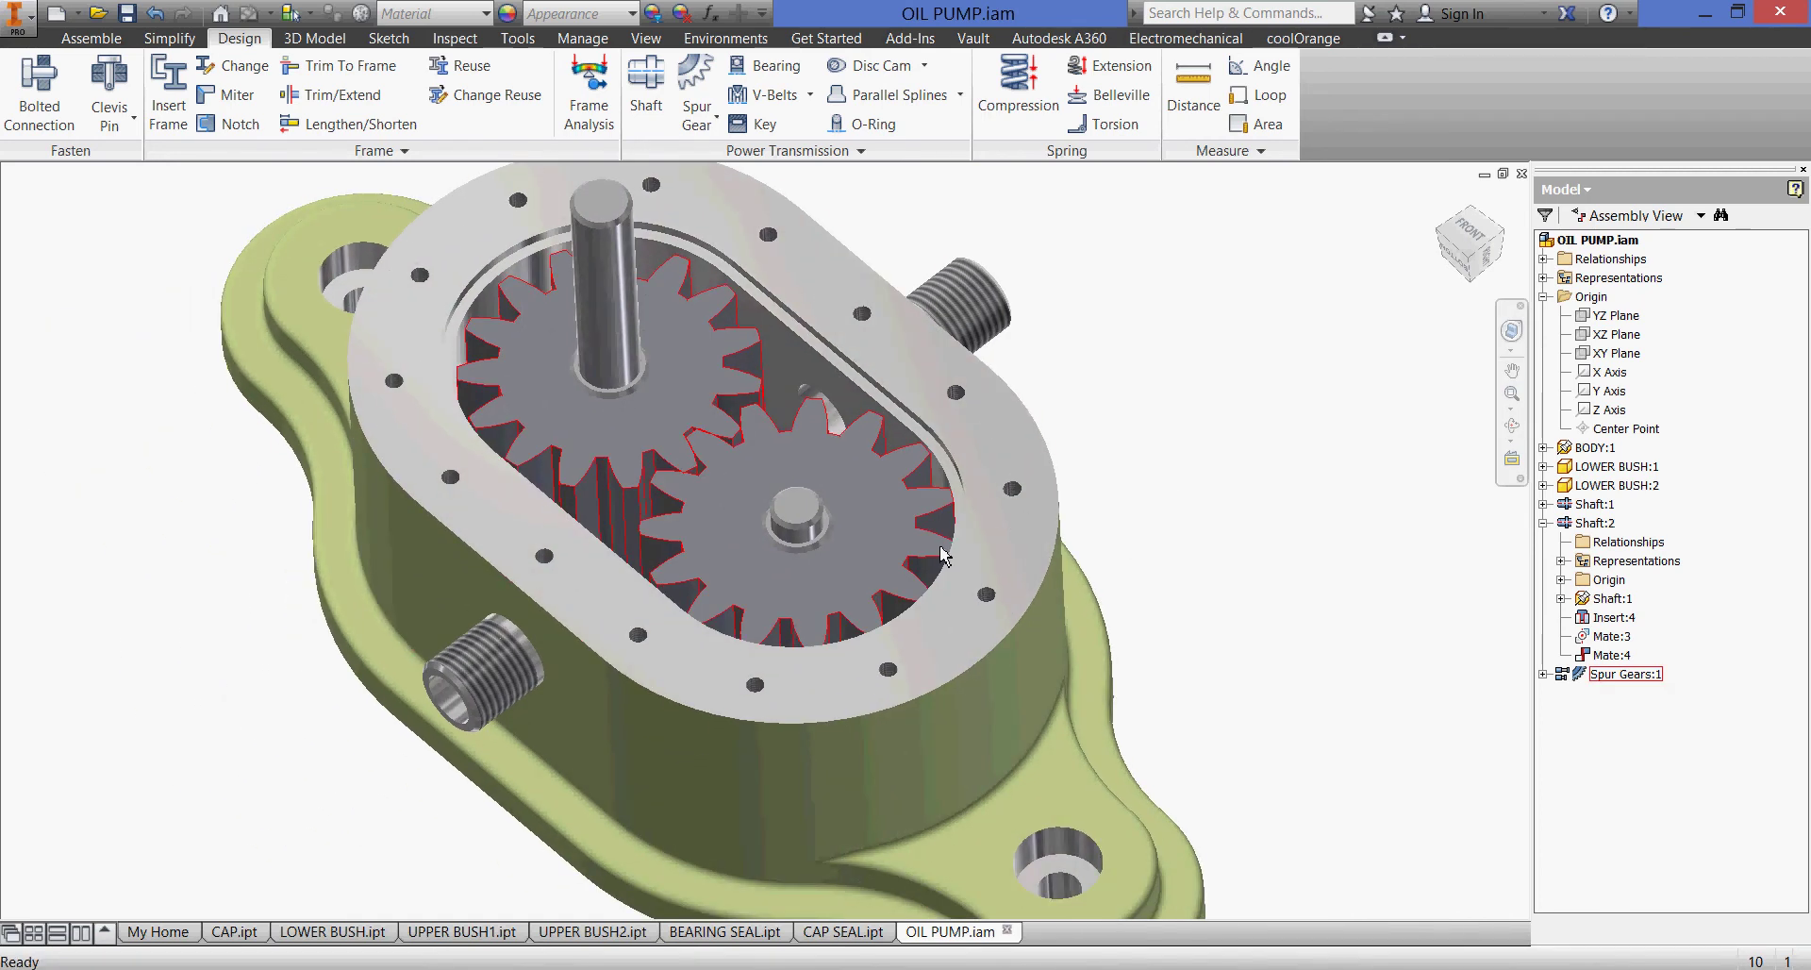
left_click_drag(769, 590, 922, 530)
left_click(1170, 462)
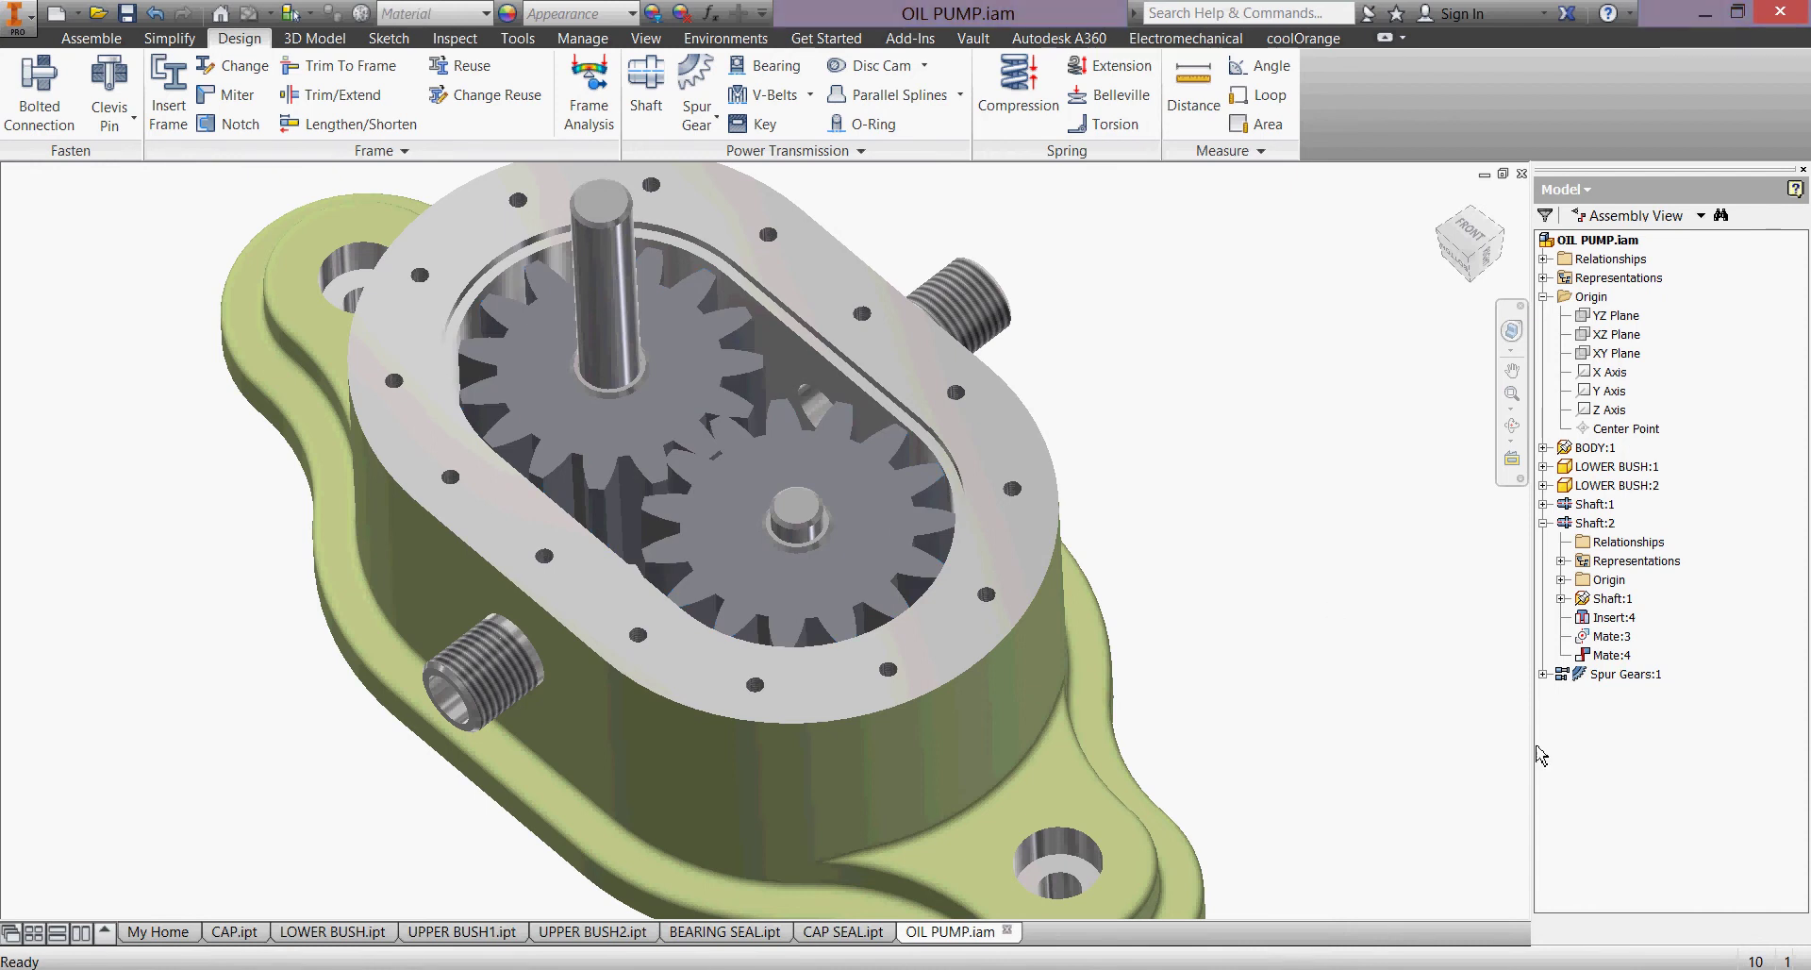
right_click(1583, 676)
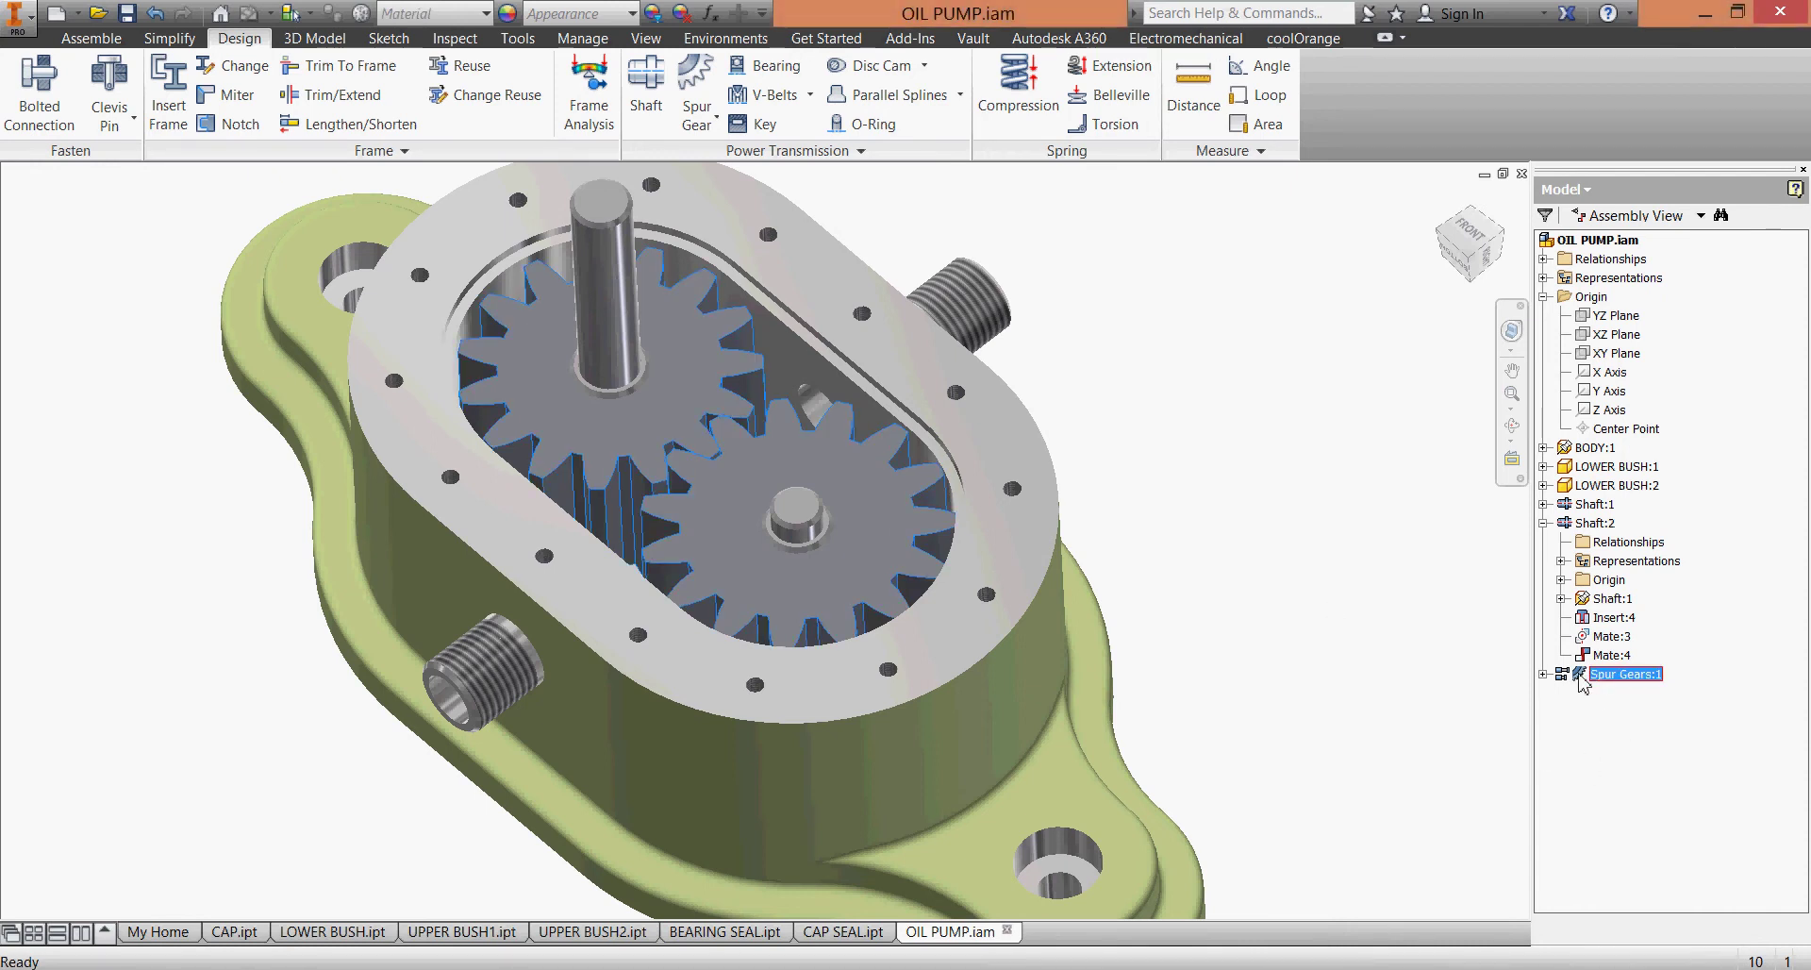
- Edit Spur Gears:1 in Design Accelerator, recalculate it, and review the Calculation tab settings
left_click(1660, 394)
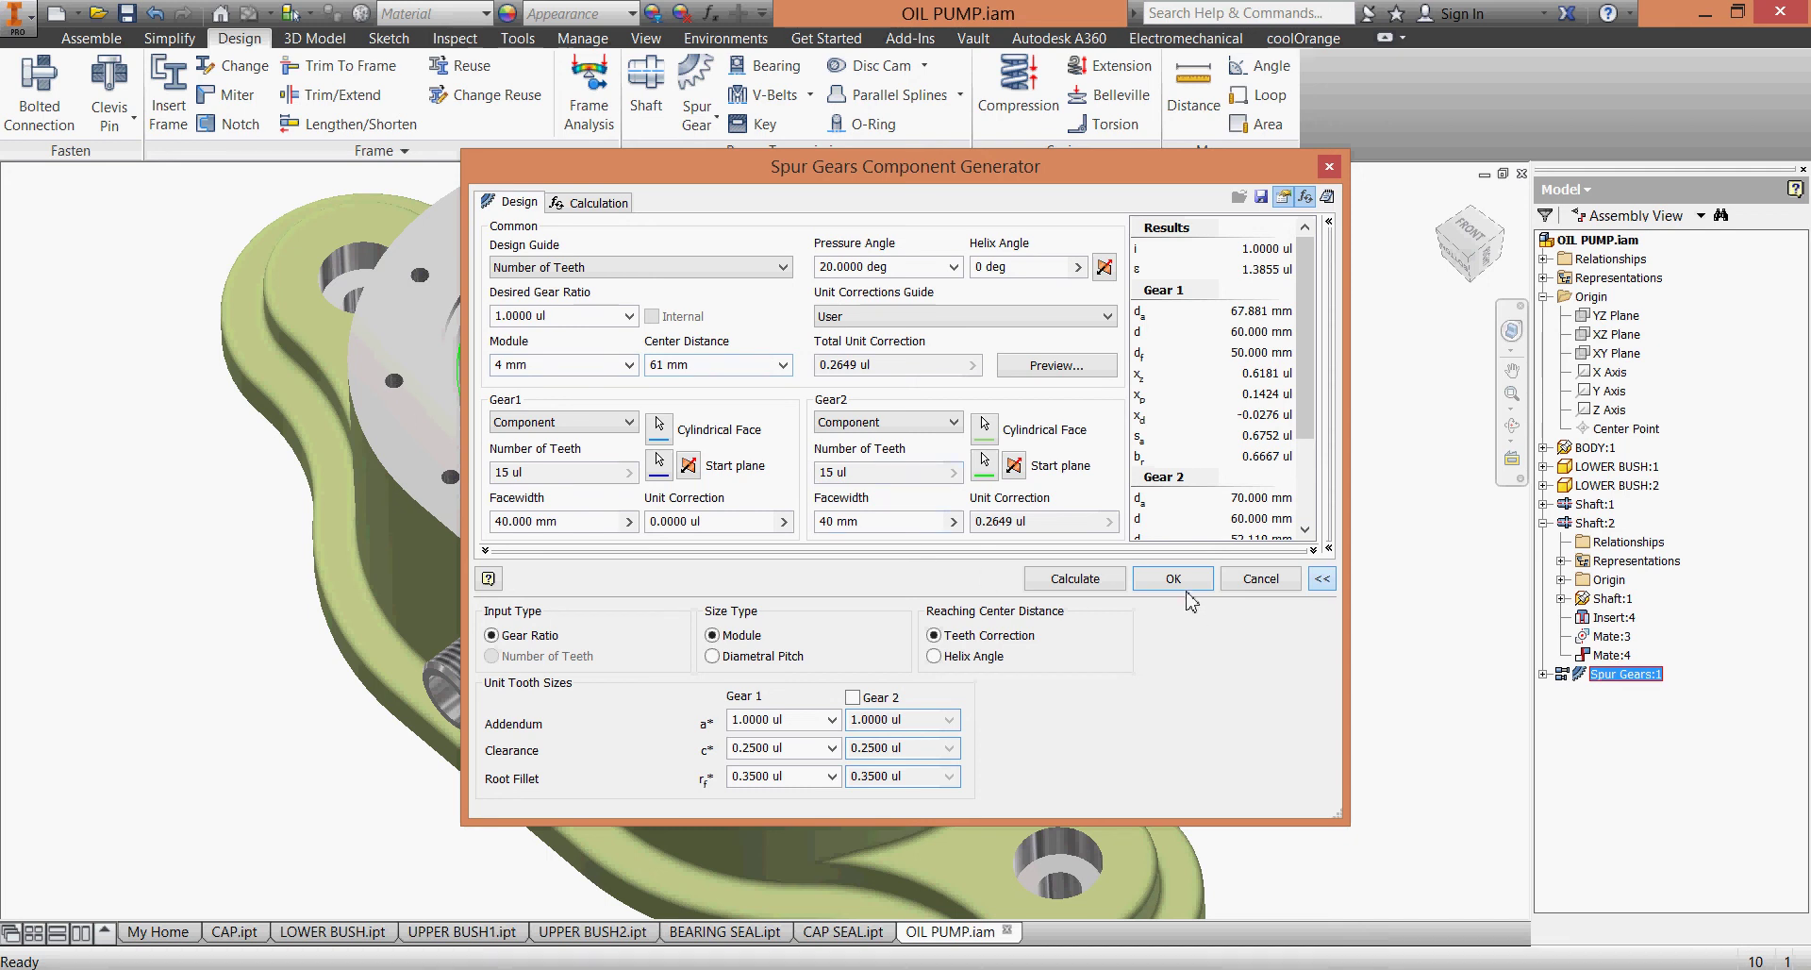
left_click(1110, 592)
left_click_drag(971, 189, 1079, 234)
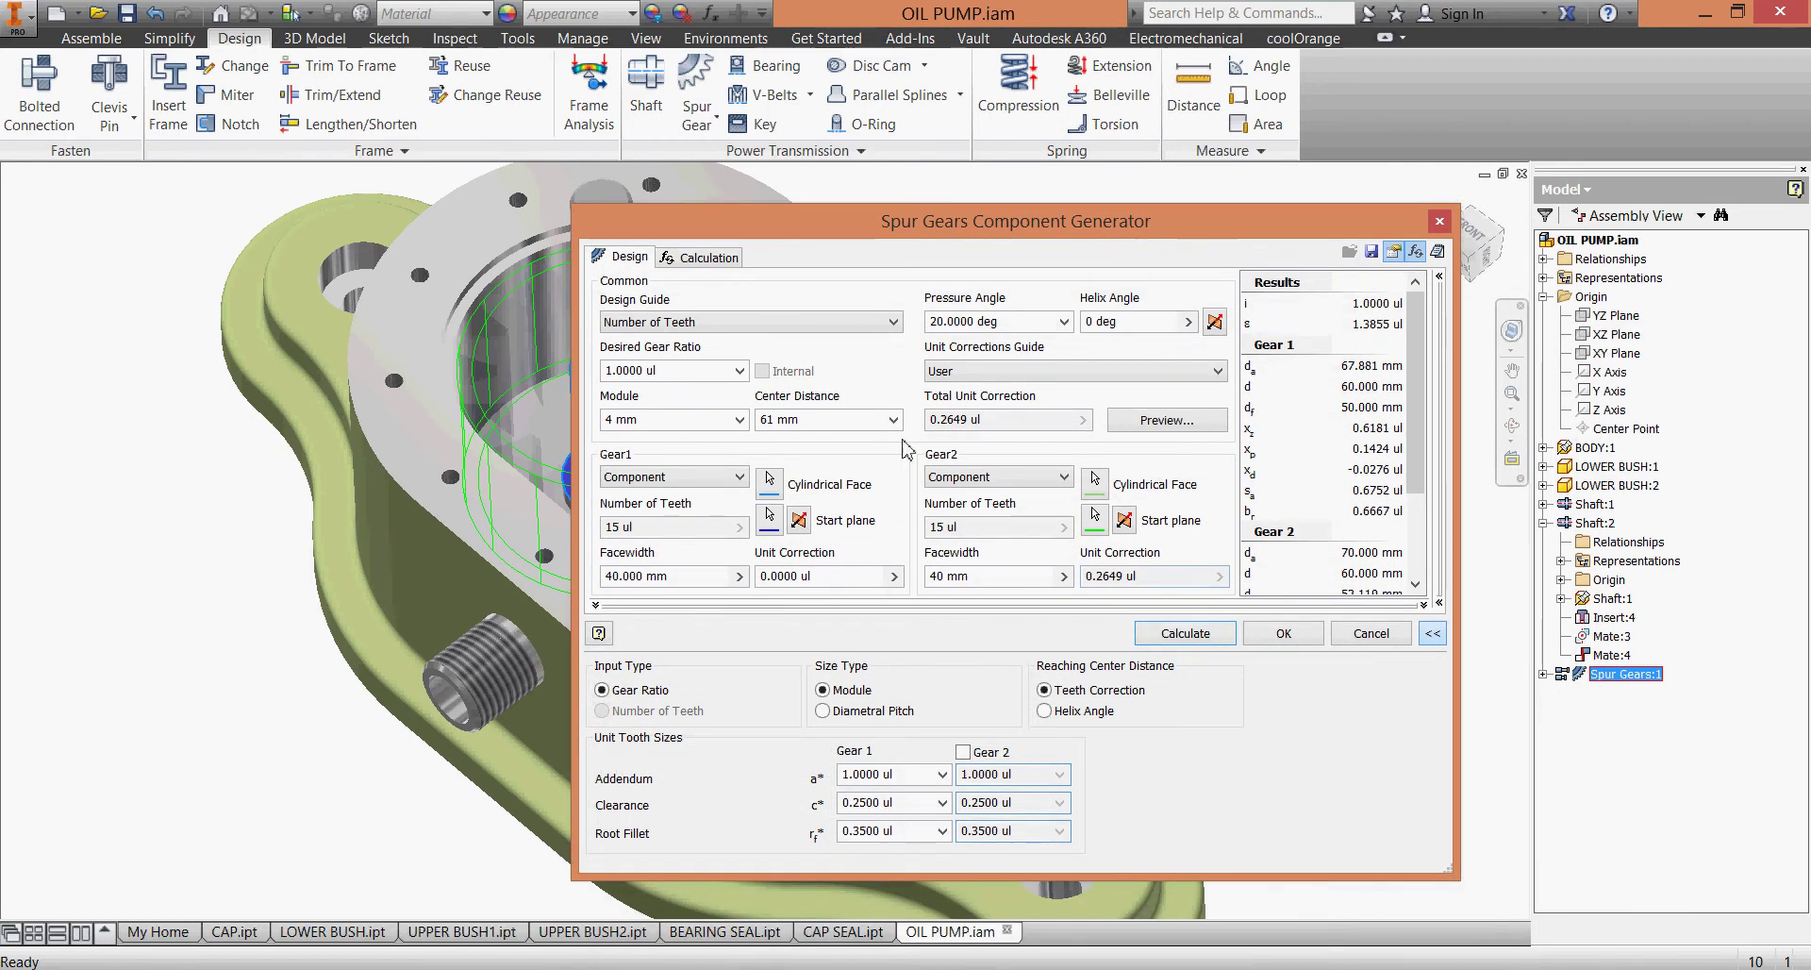
left_click(738, 260)
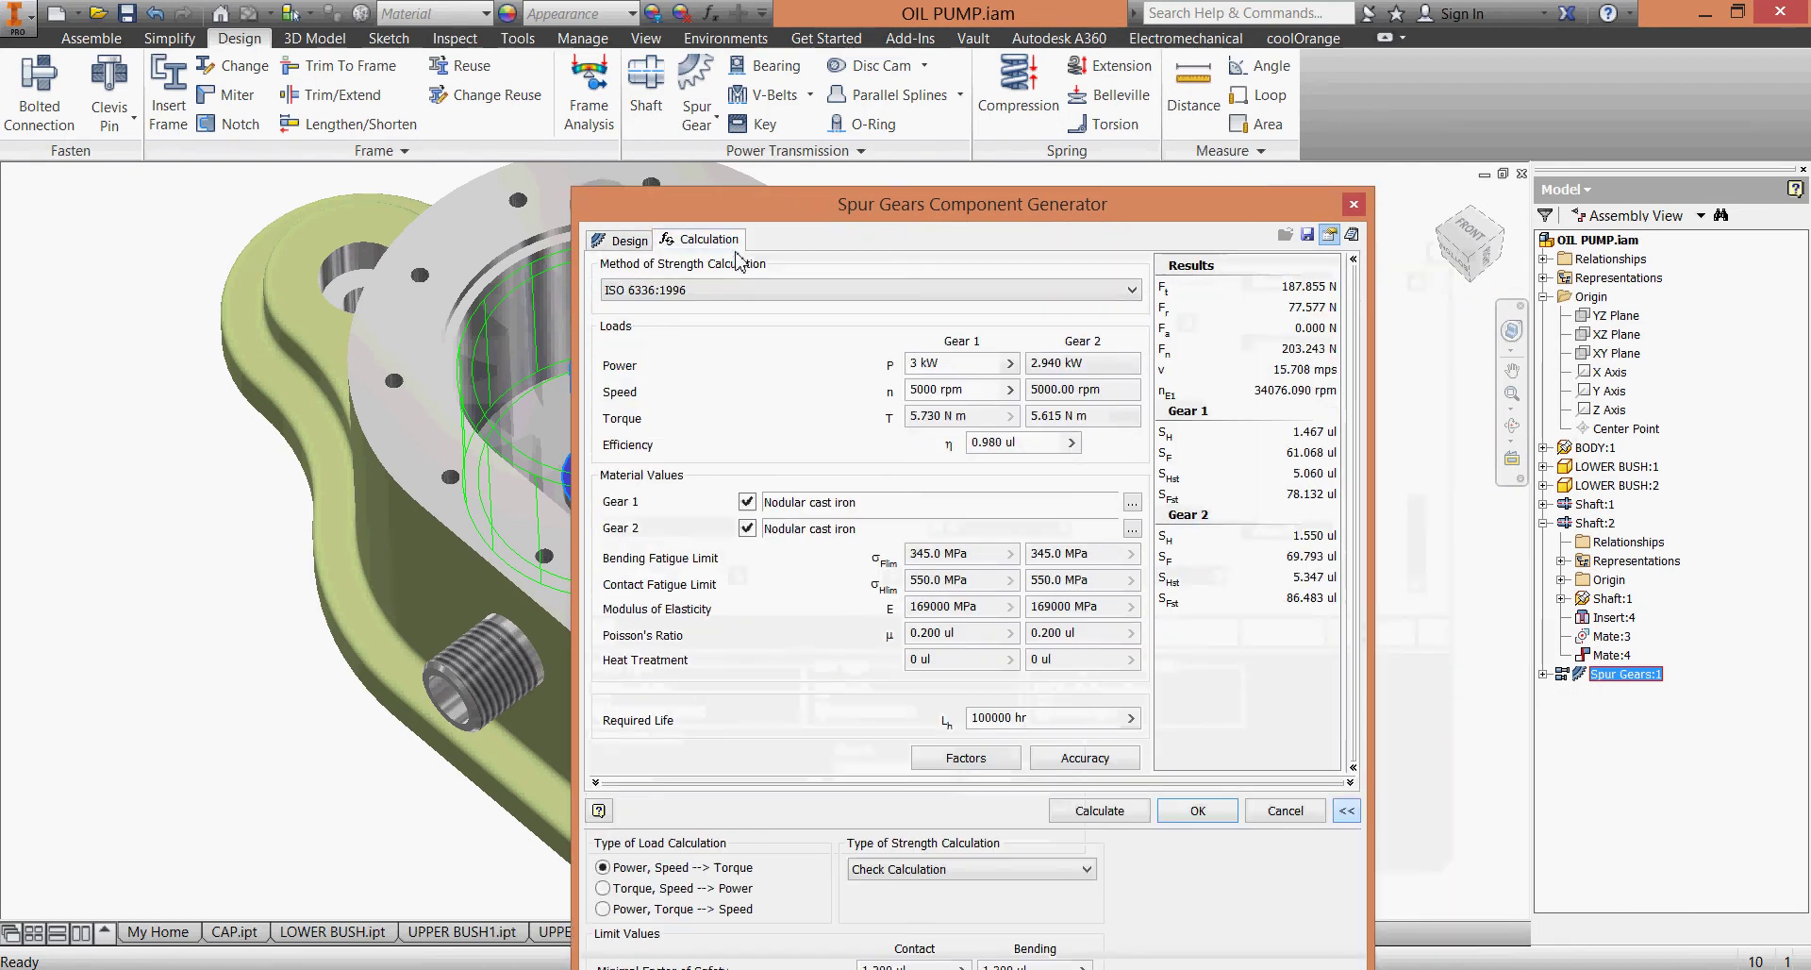
left_click(635, 245)
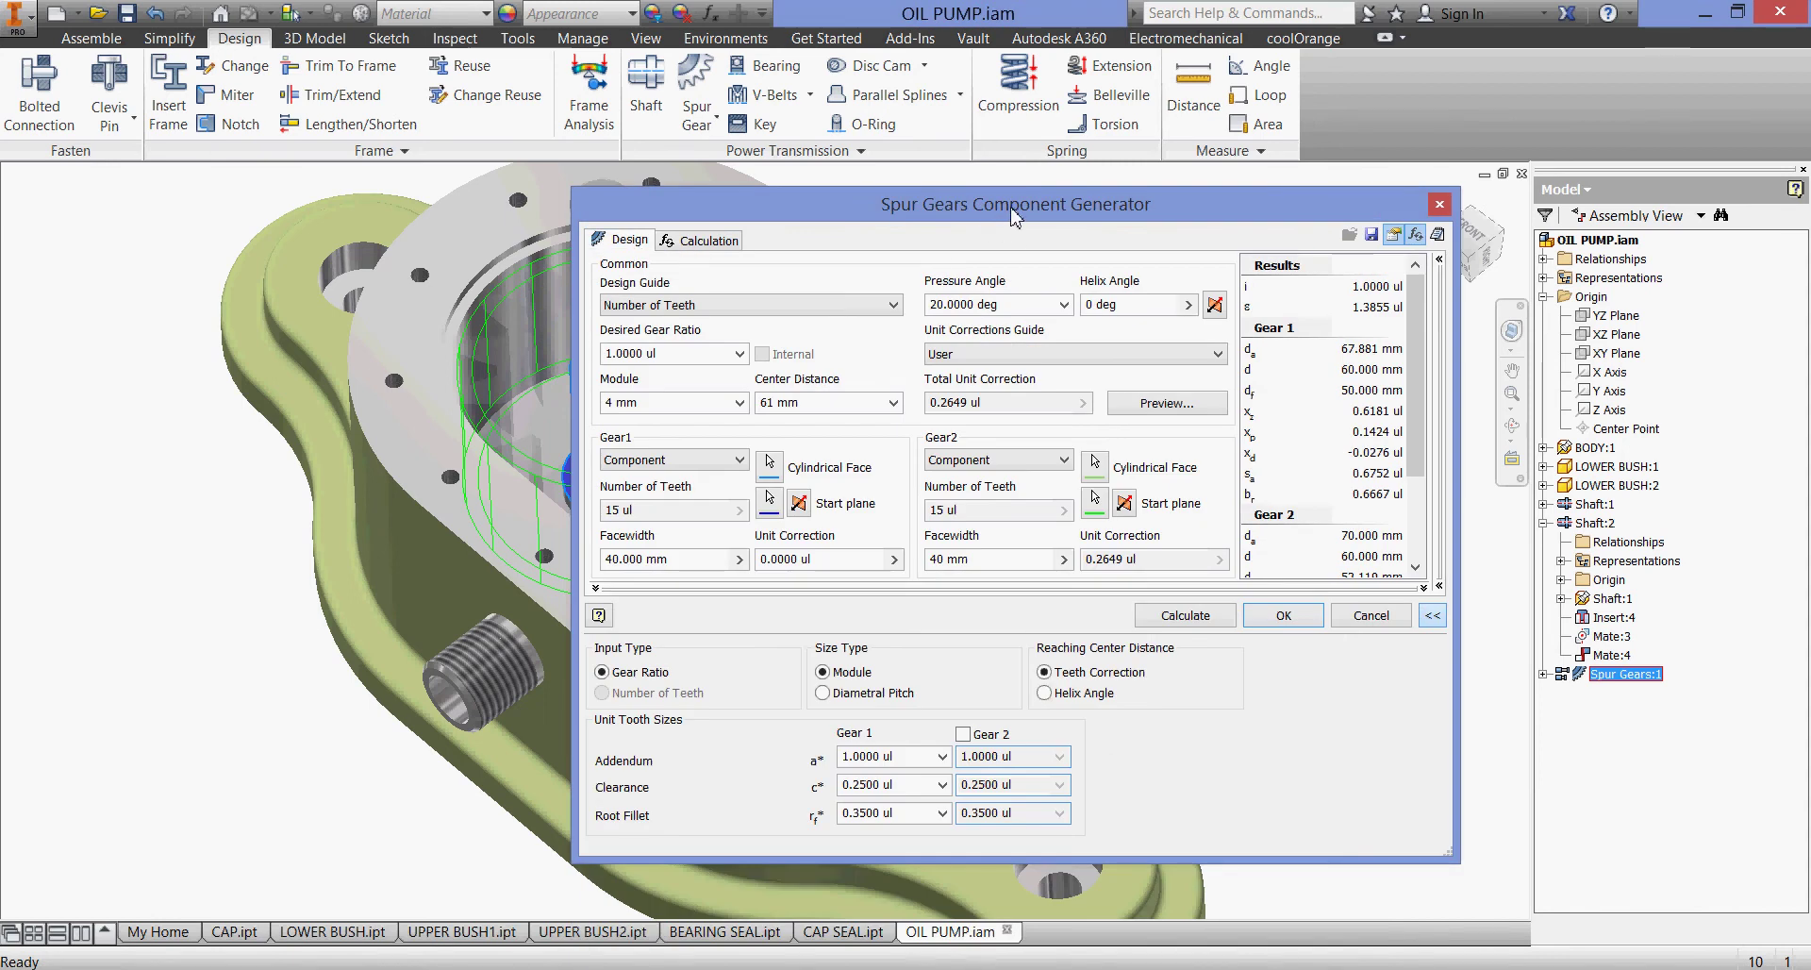
left_click_drag(1015, 219, 889, 290)
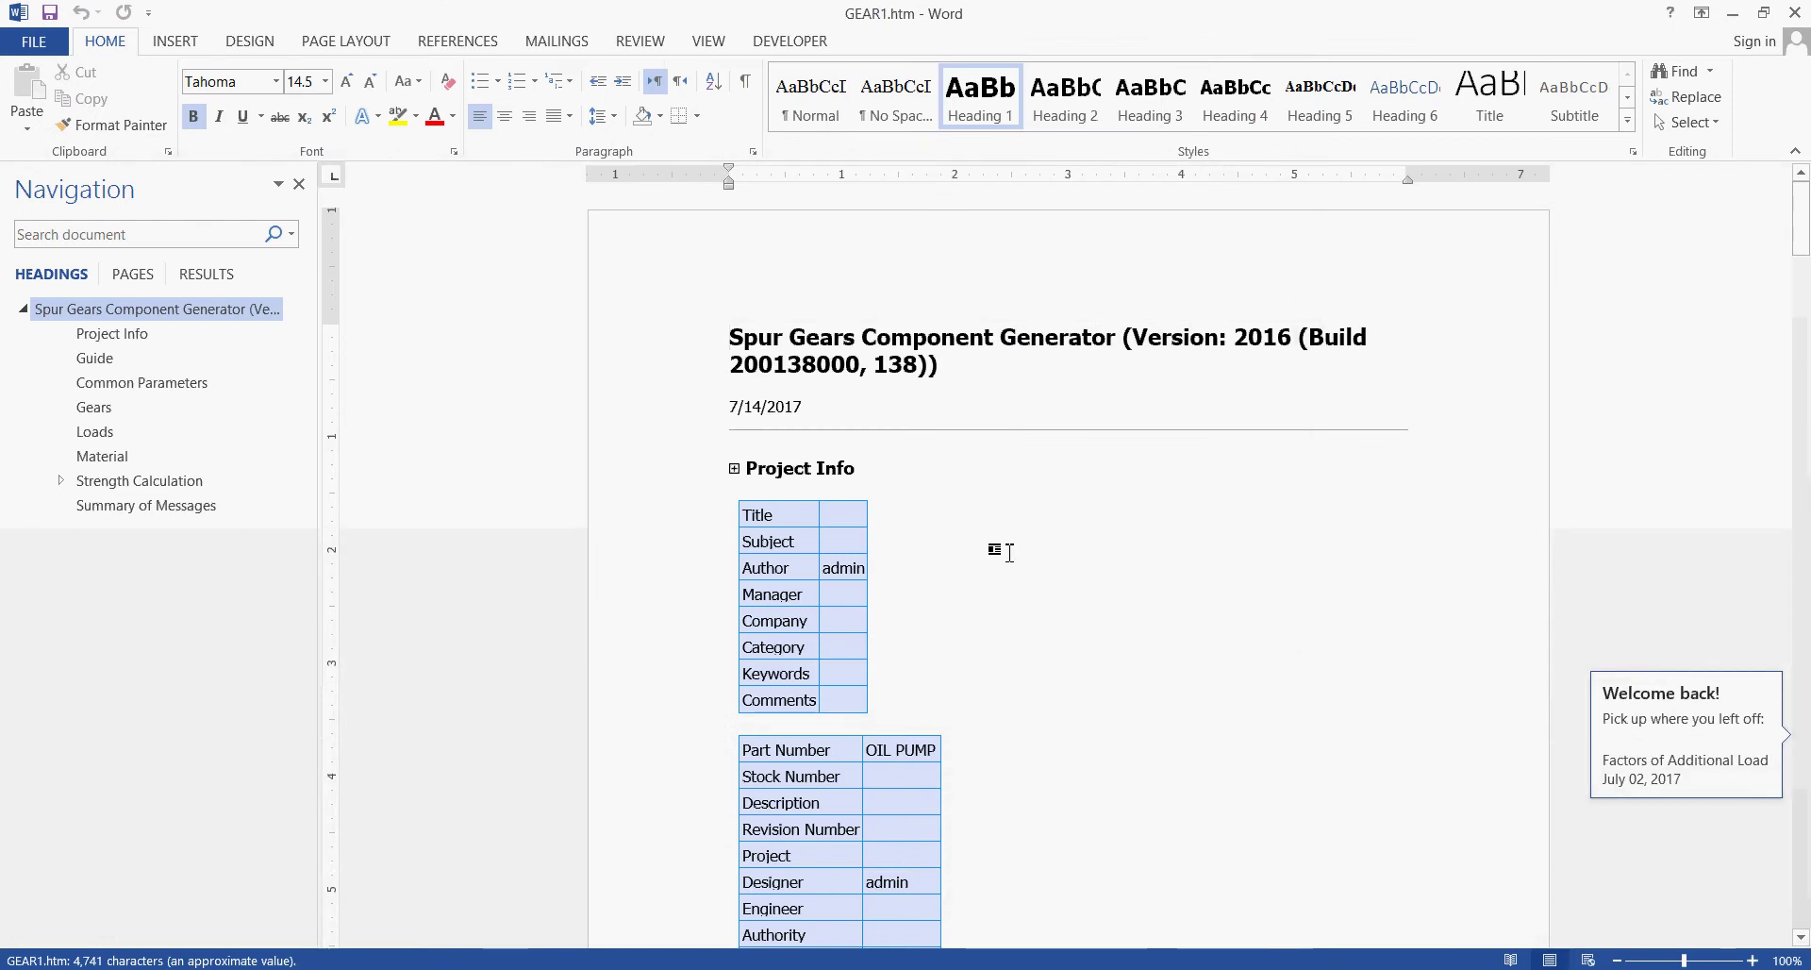
scroll(934, 559, "down", 10)
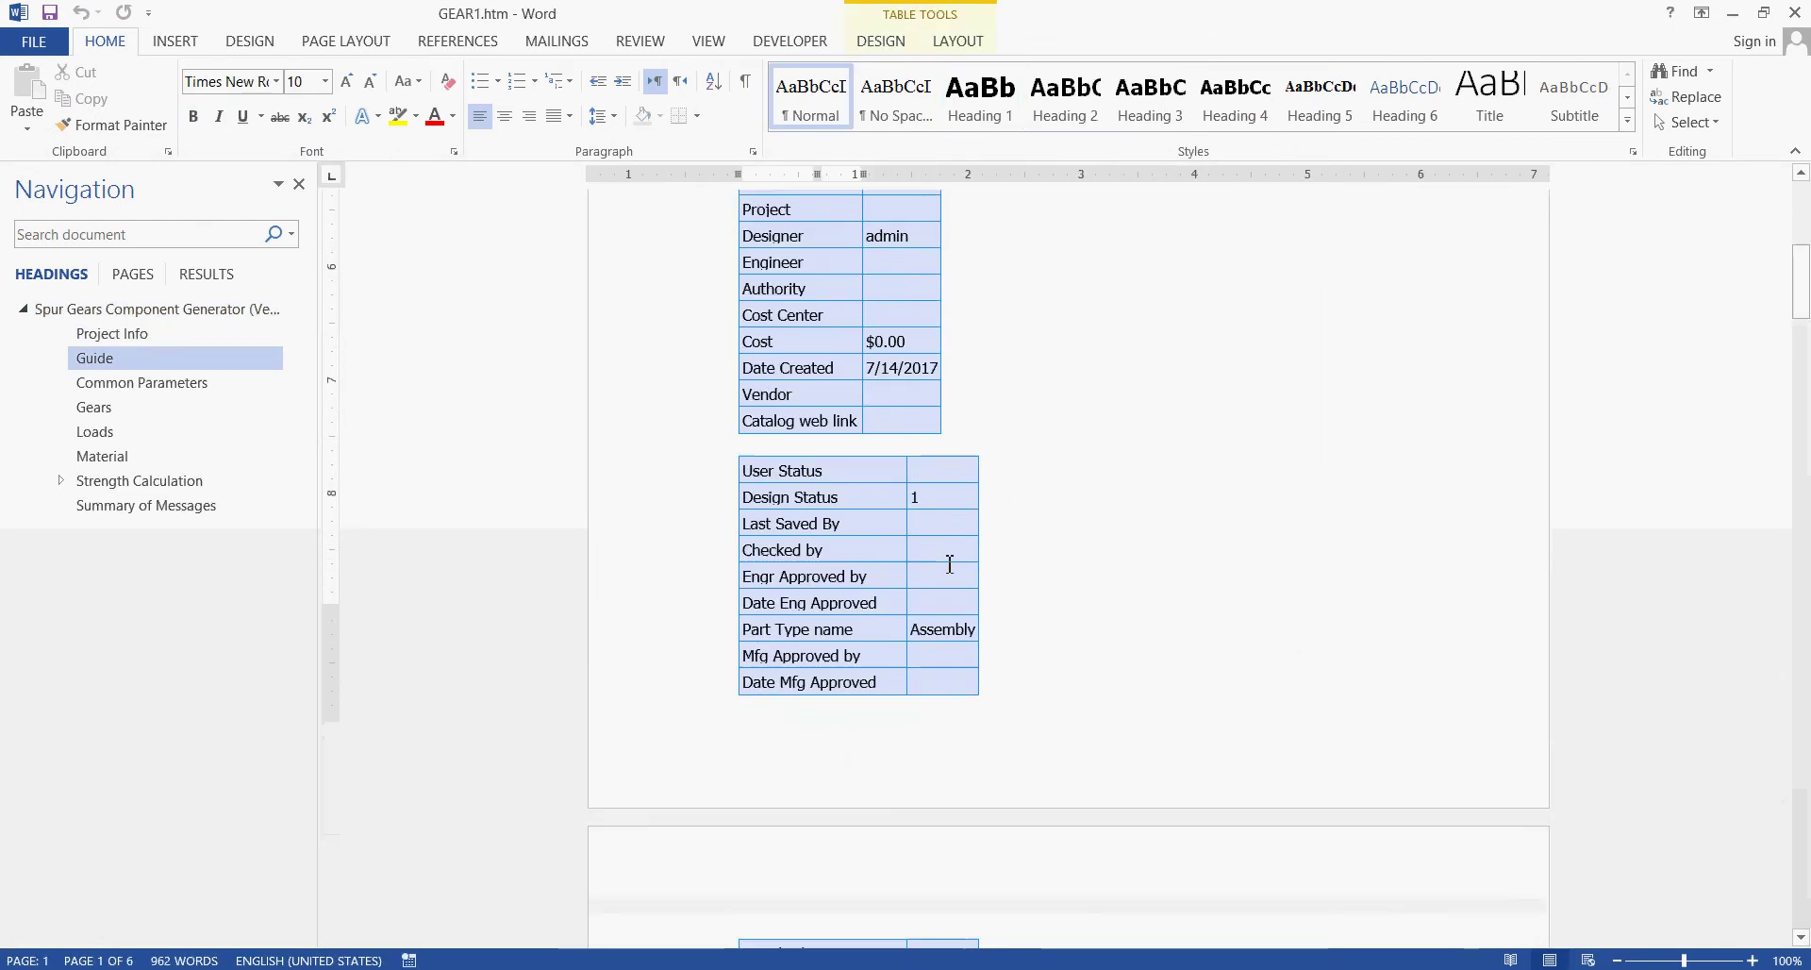
scroll(949, 563, "down", 10)
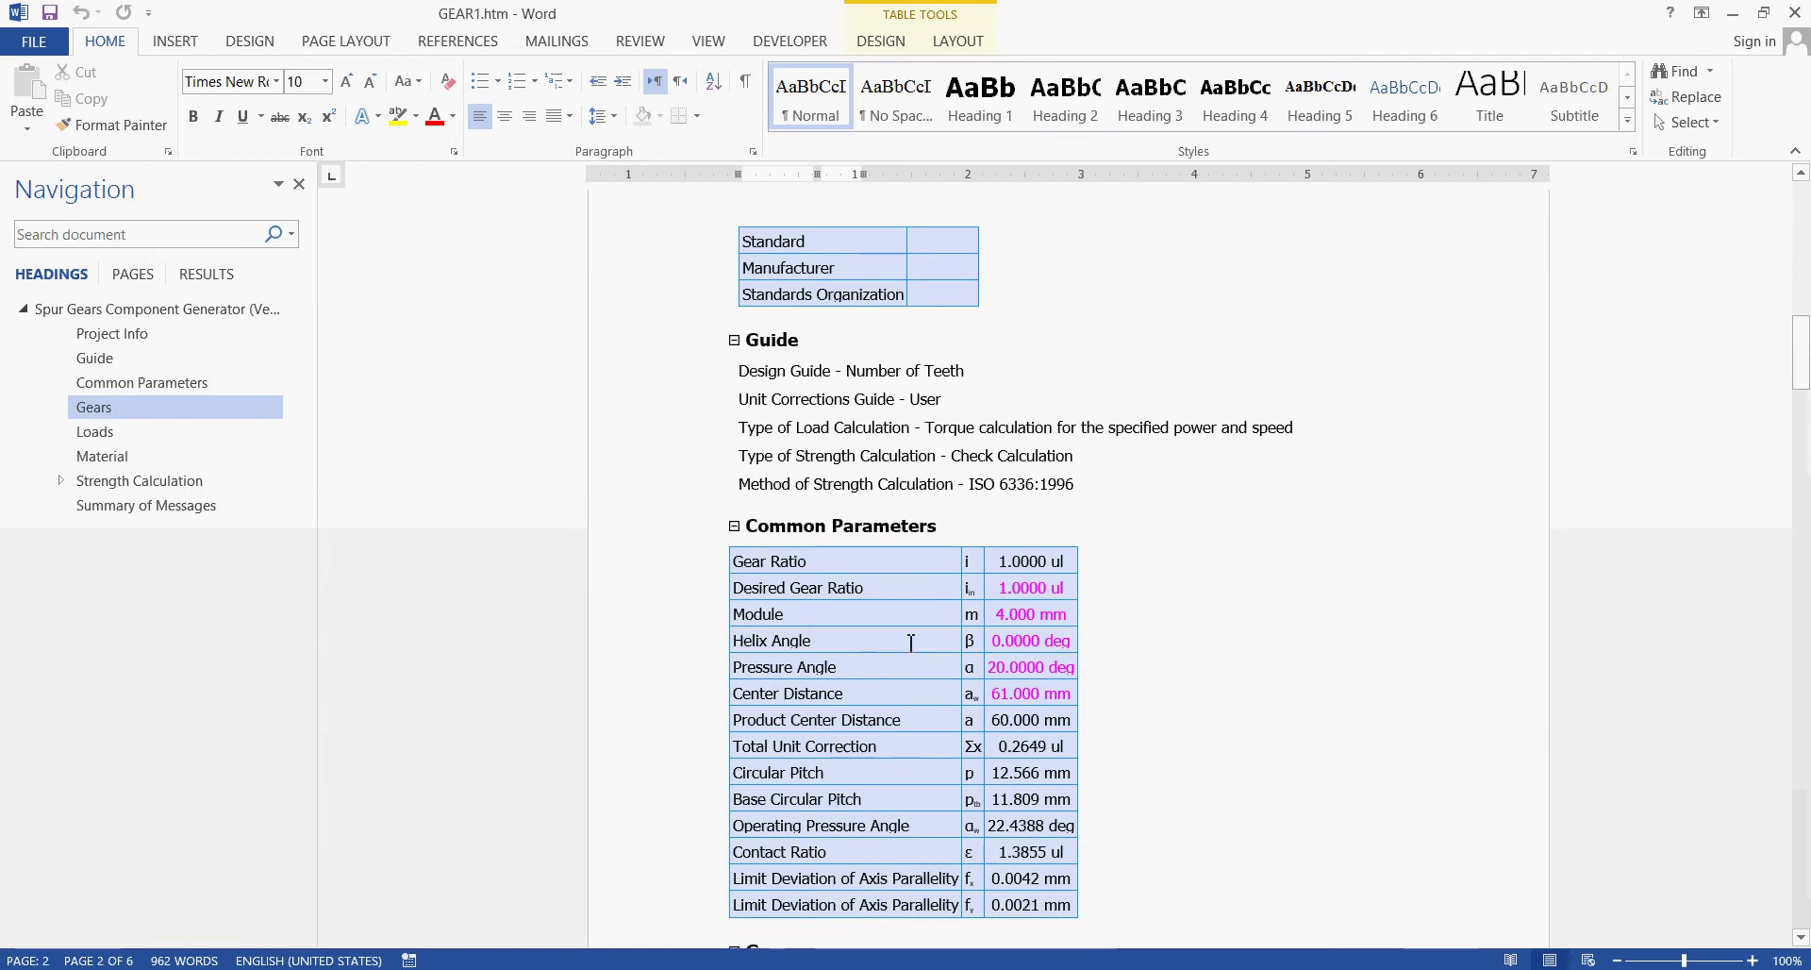
scroll(911, 642, "down", 2)
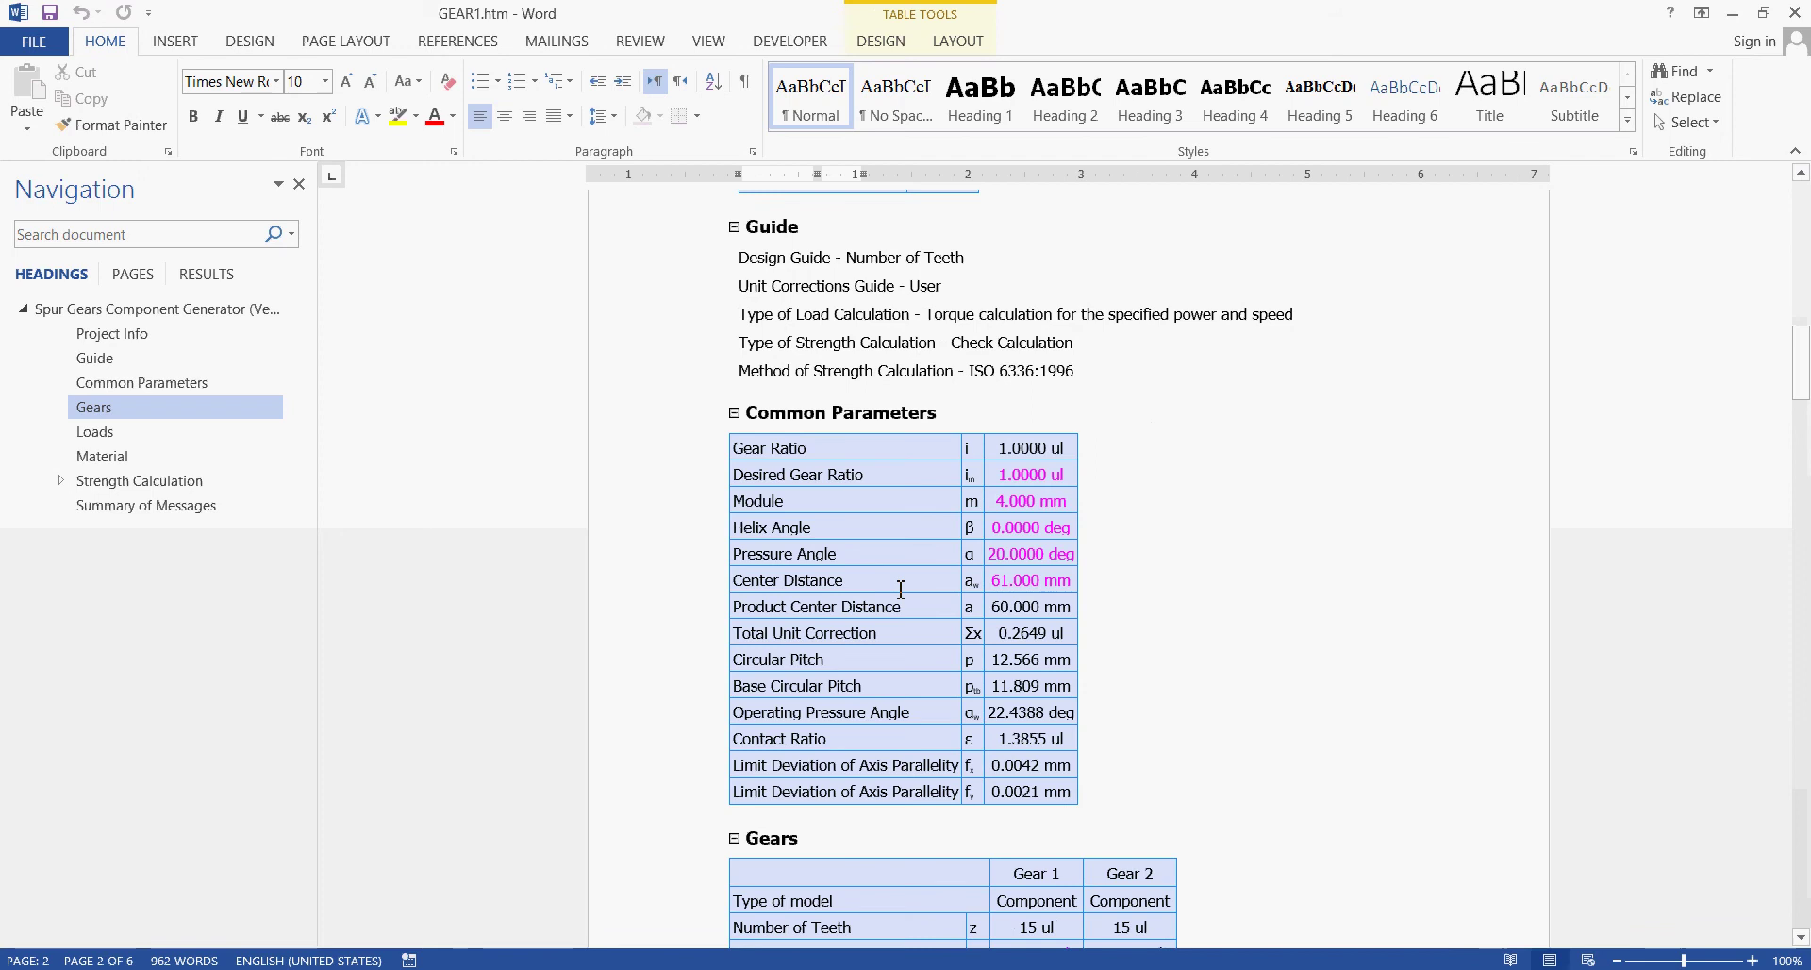
scroll(899, 594, "down", 6)
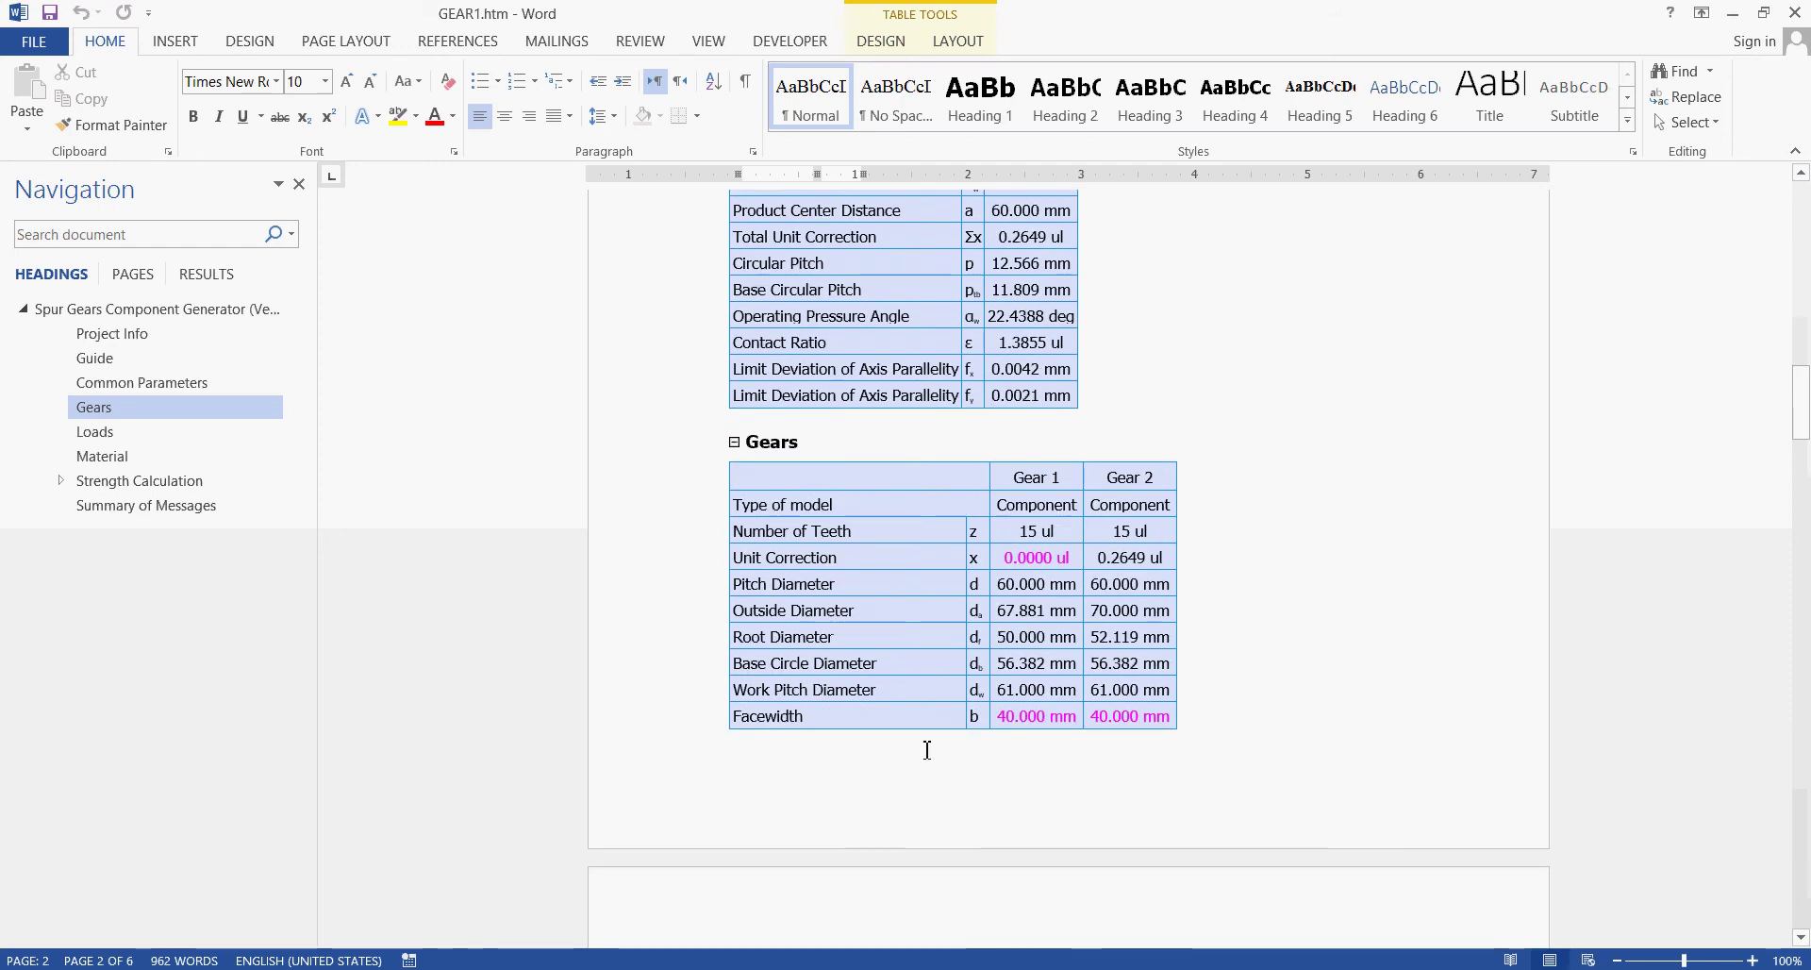
scroll(927, 750, "down", 3)
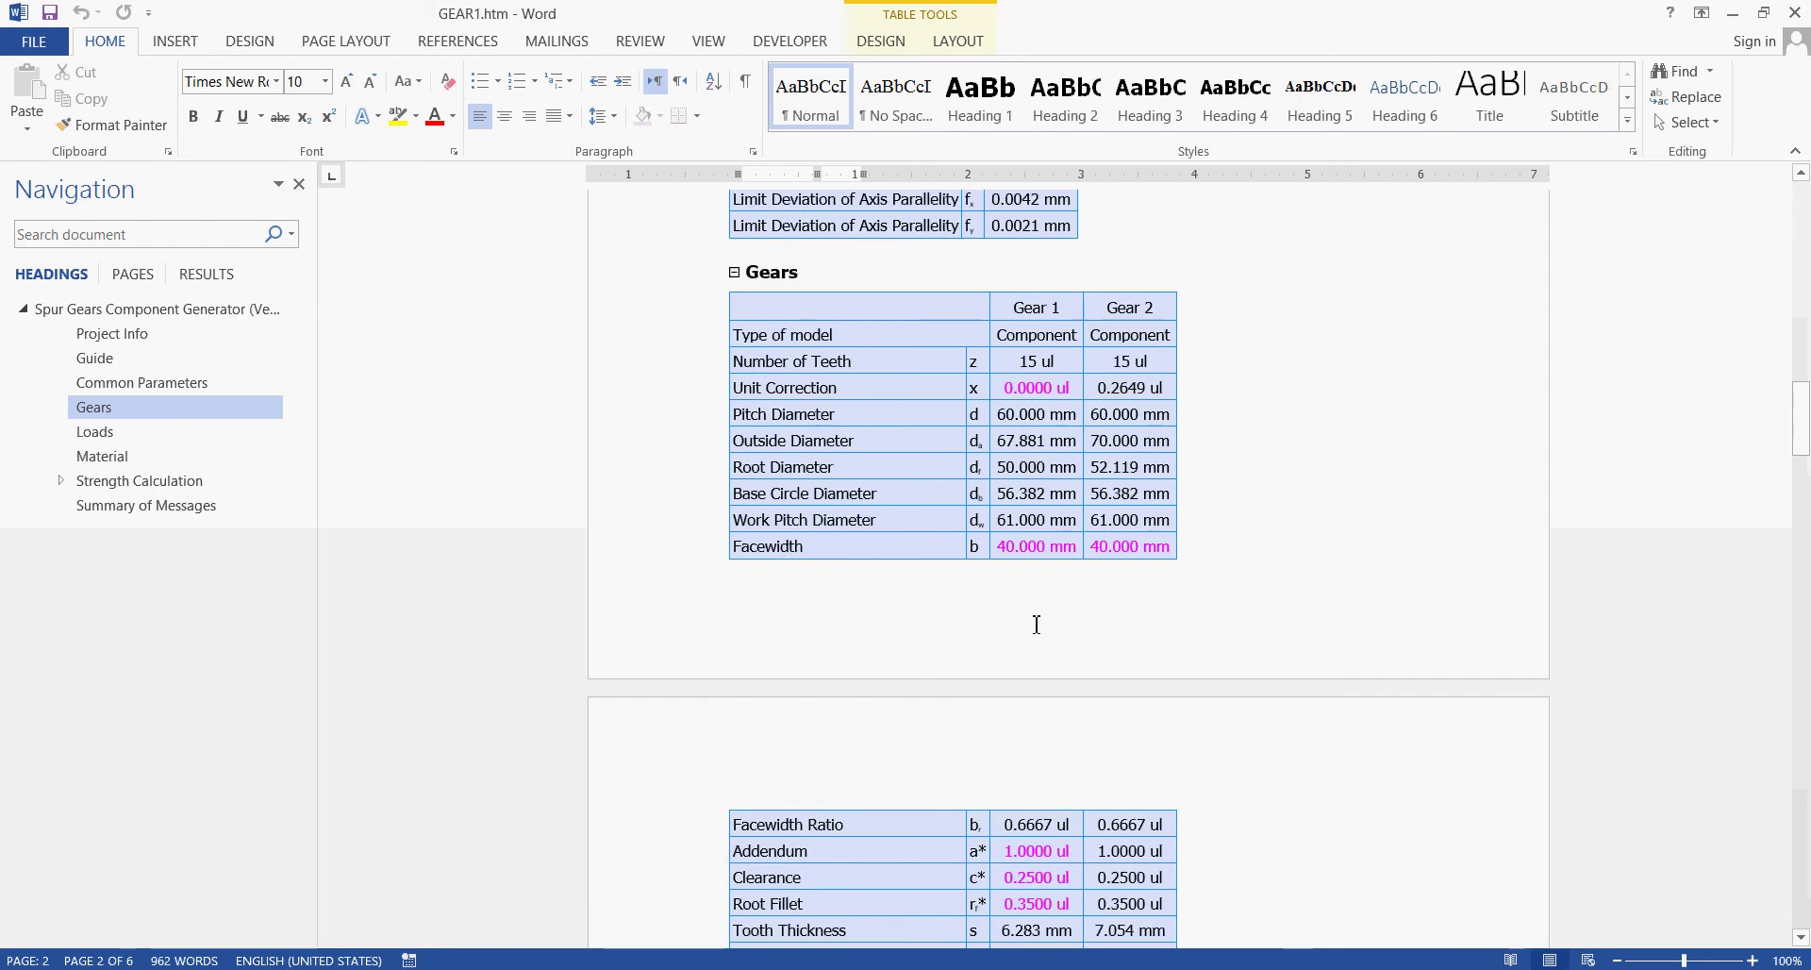
scroll(1035, 630, "down", 7)
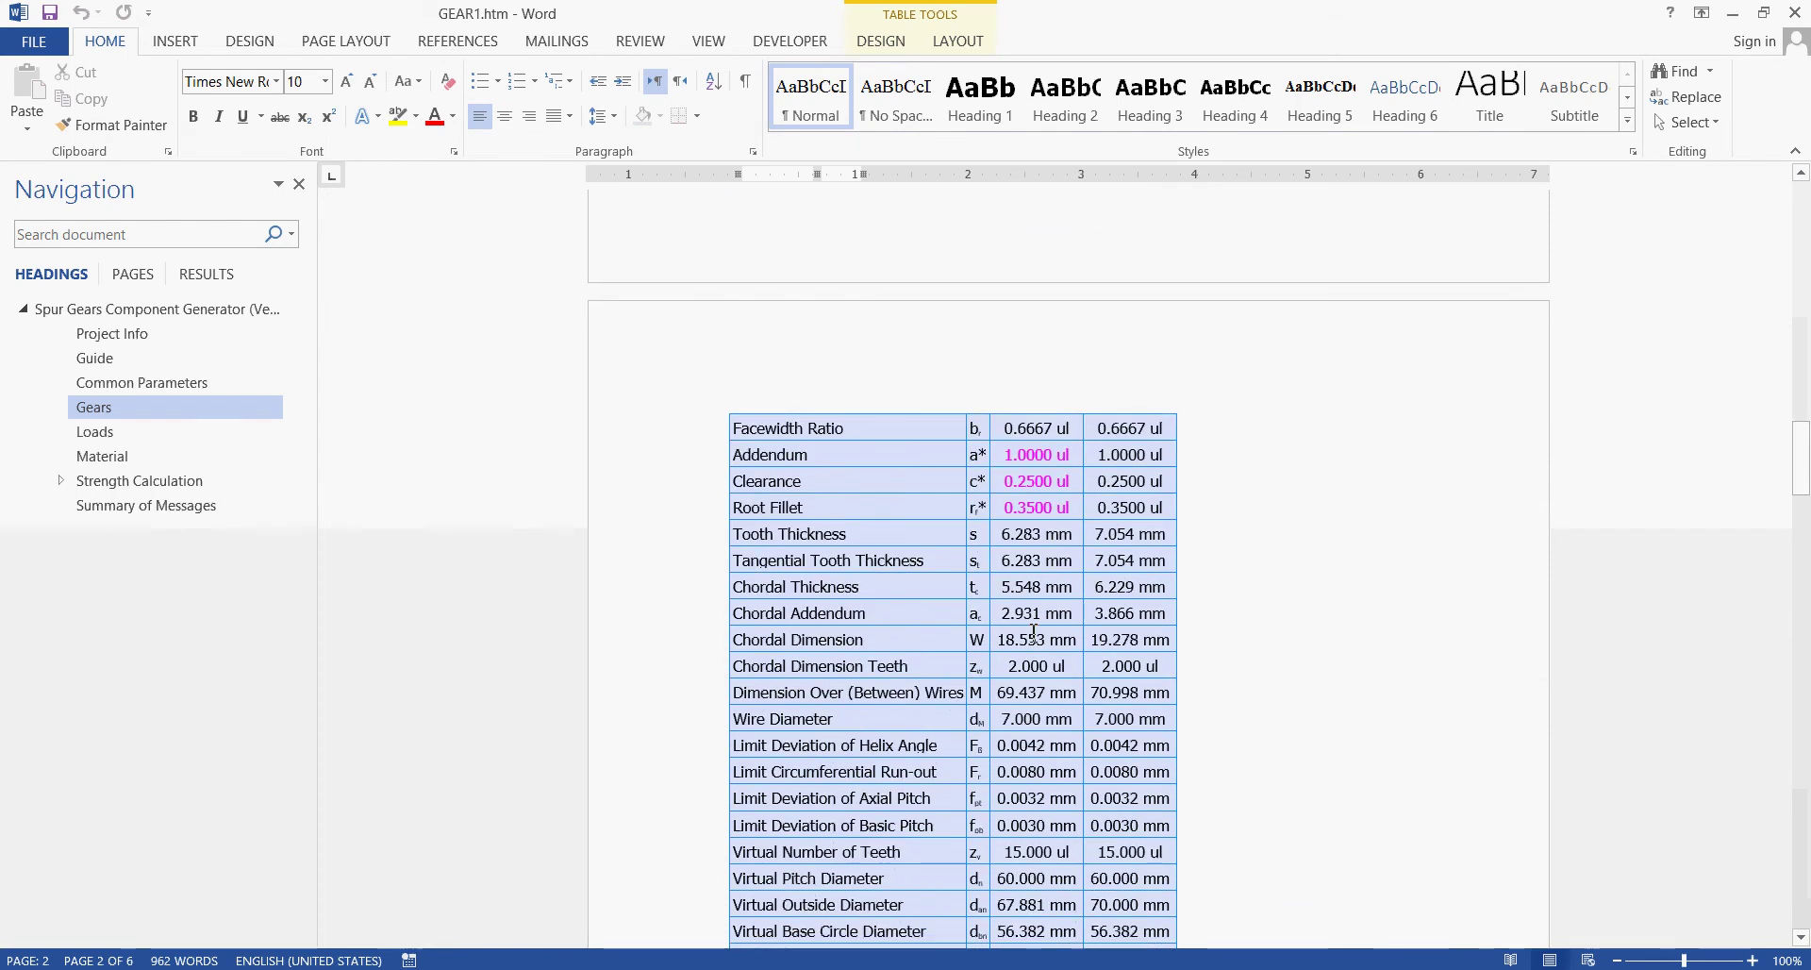
scroll(1035, 630, "down", 2)
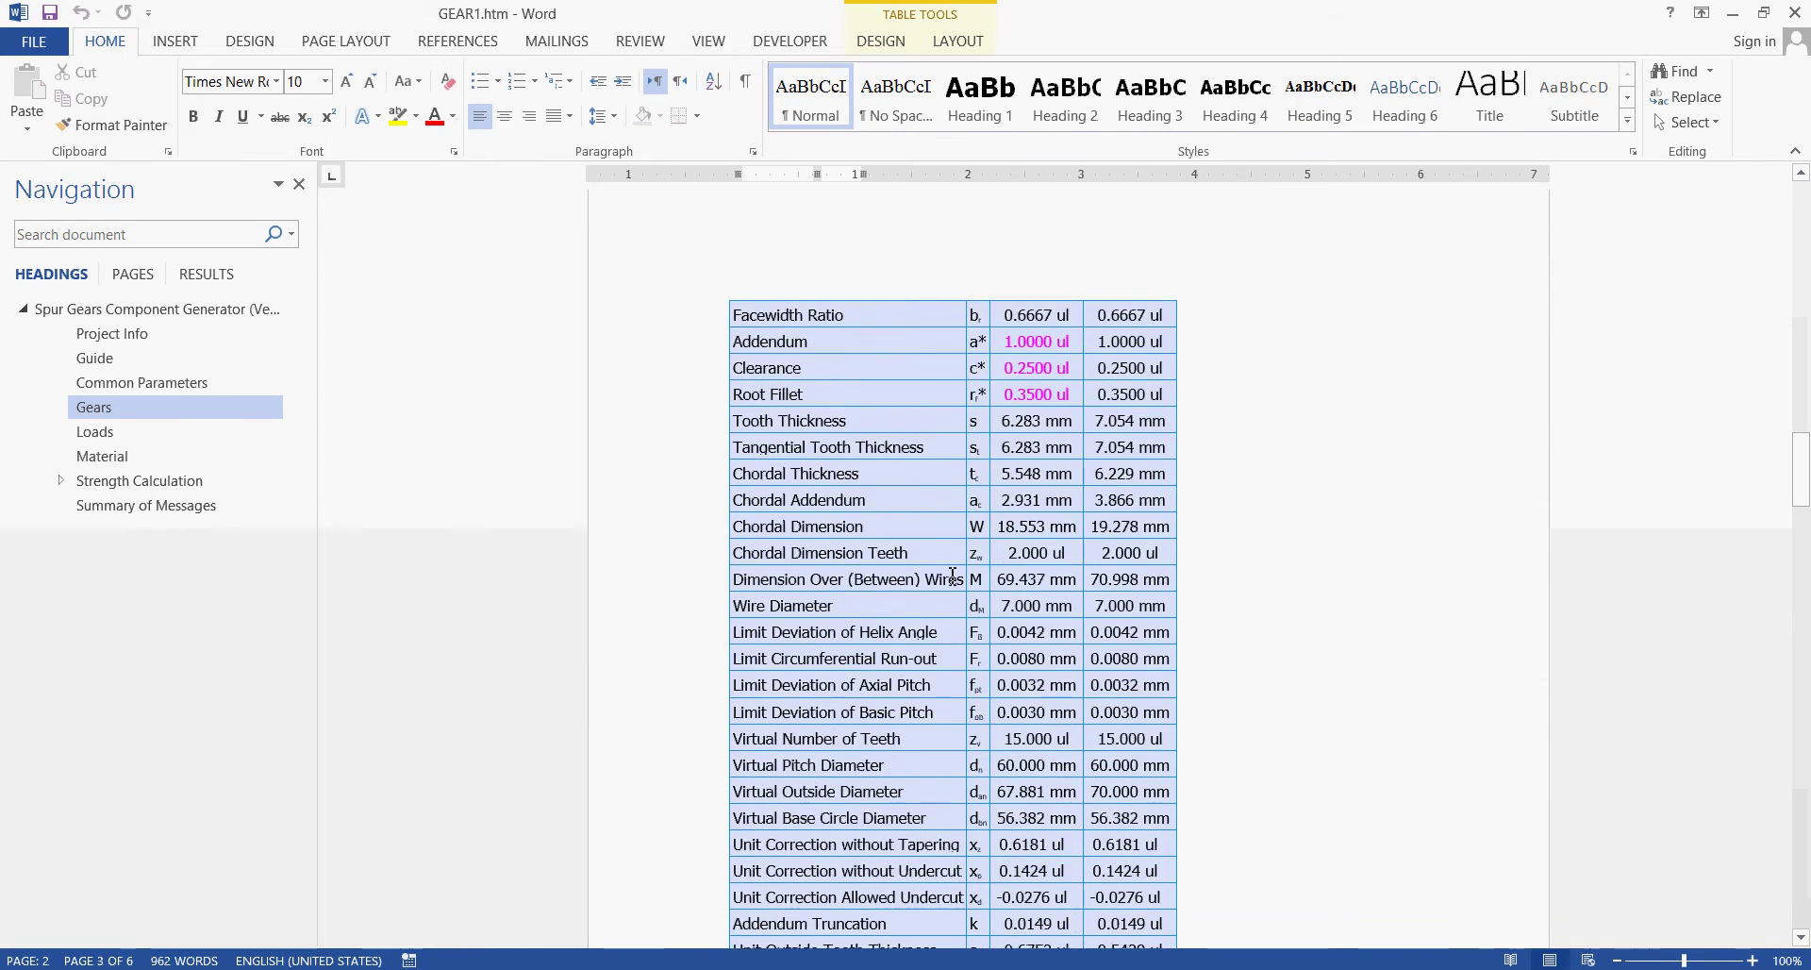
scroll(943, 751, "down", 2)
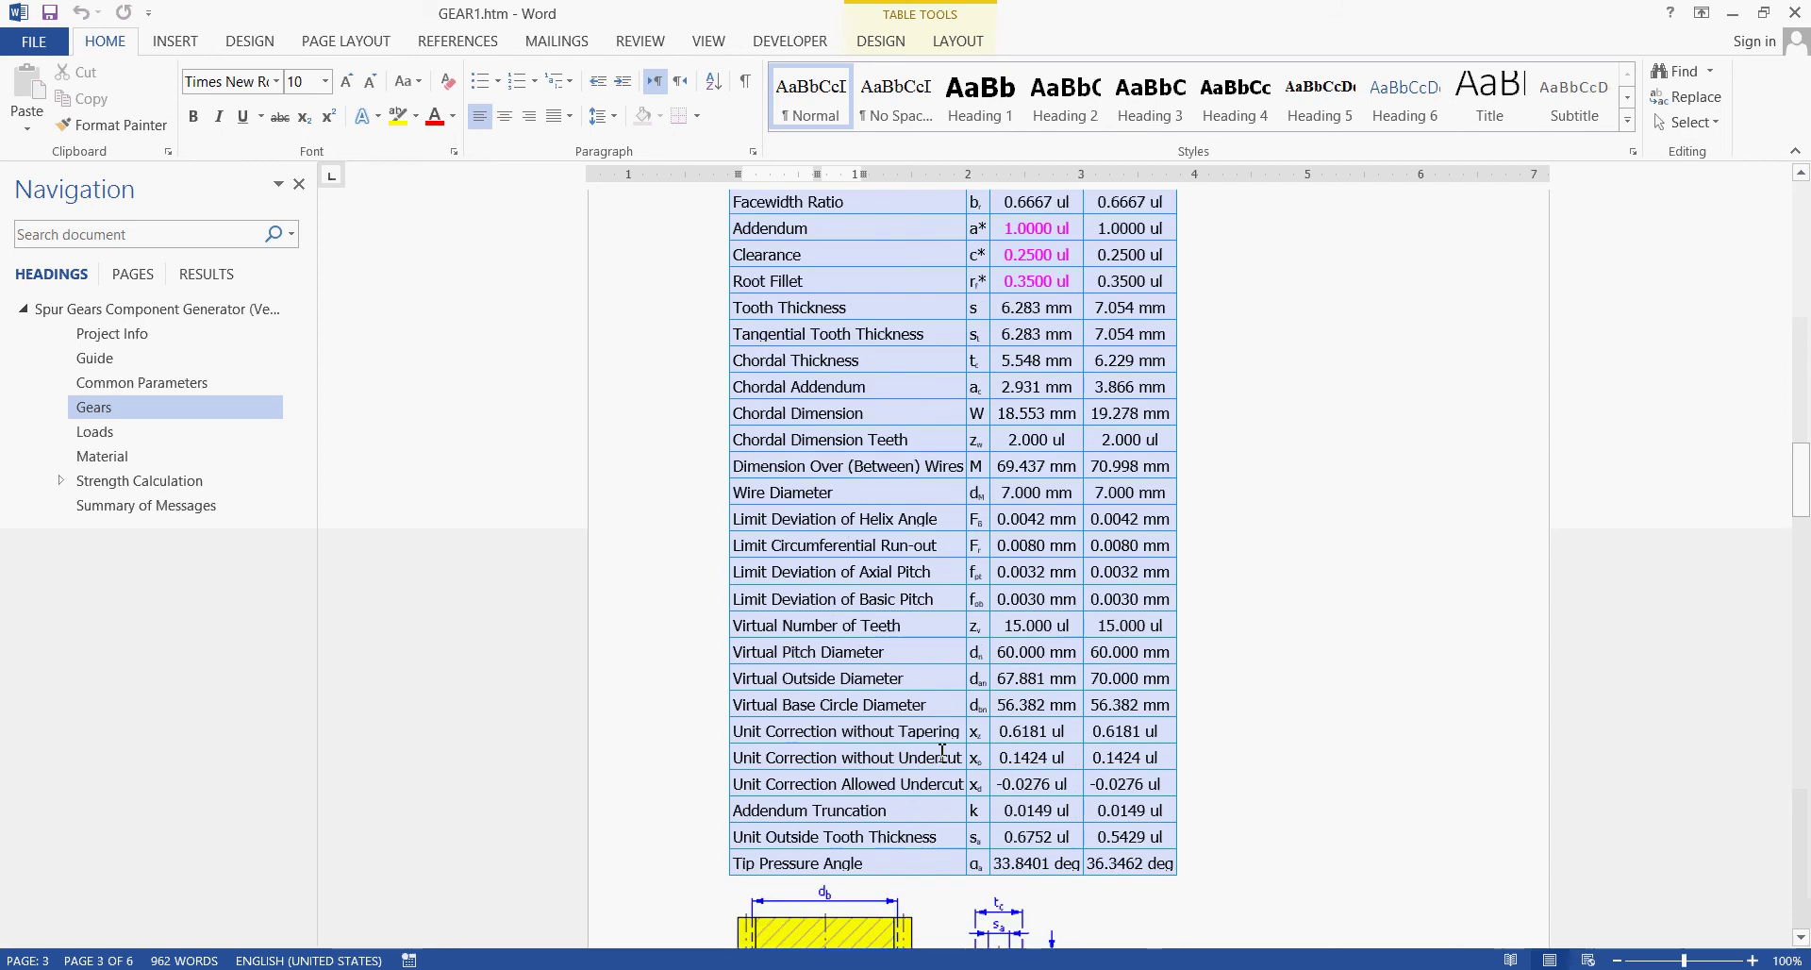
scroll(937, 747, "down", 3)
scroll(938, 747, "down", 2)
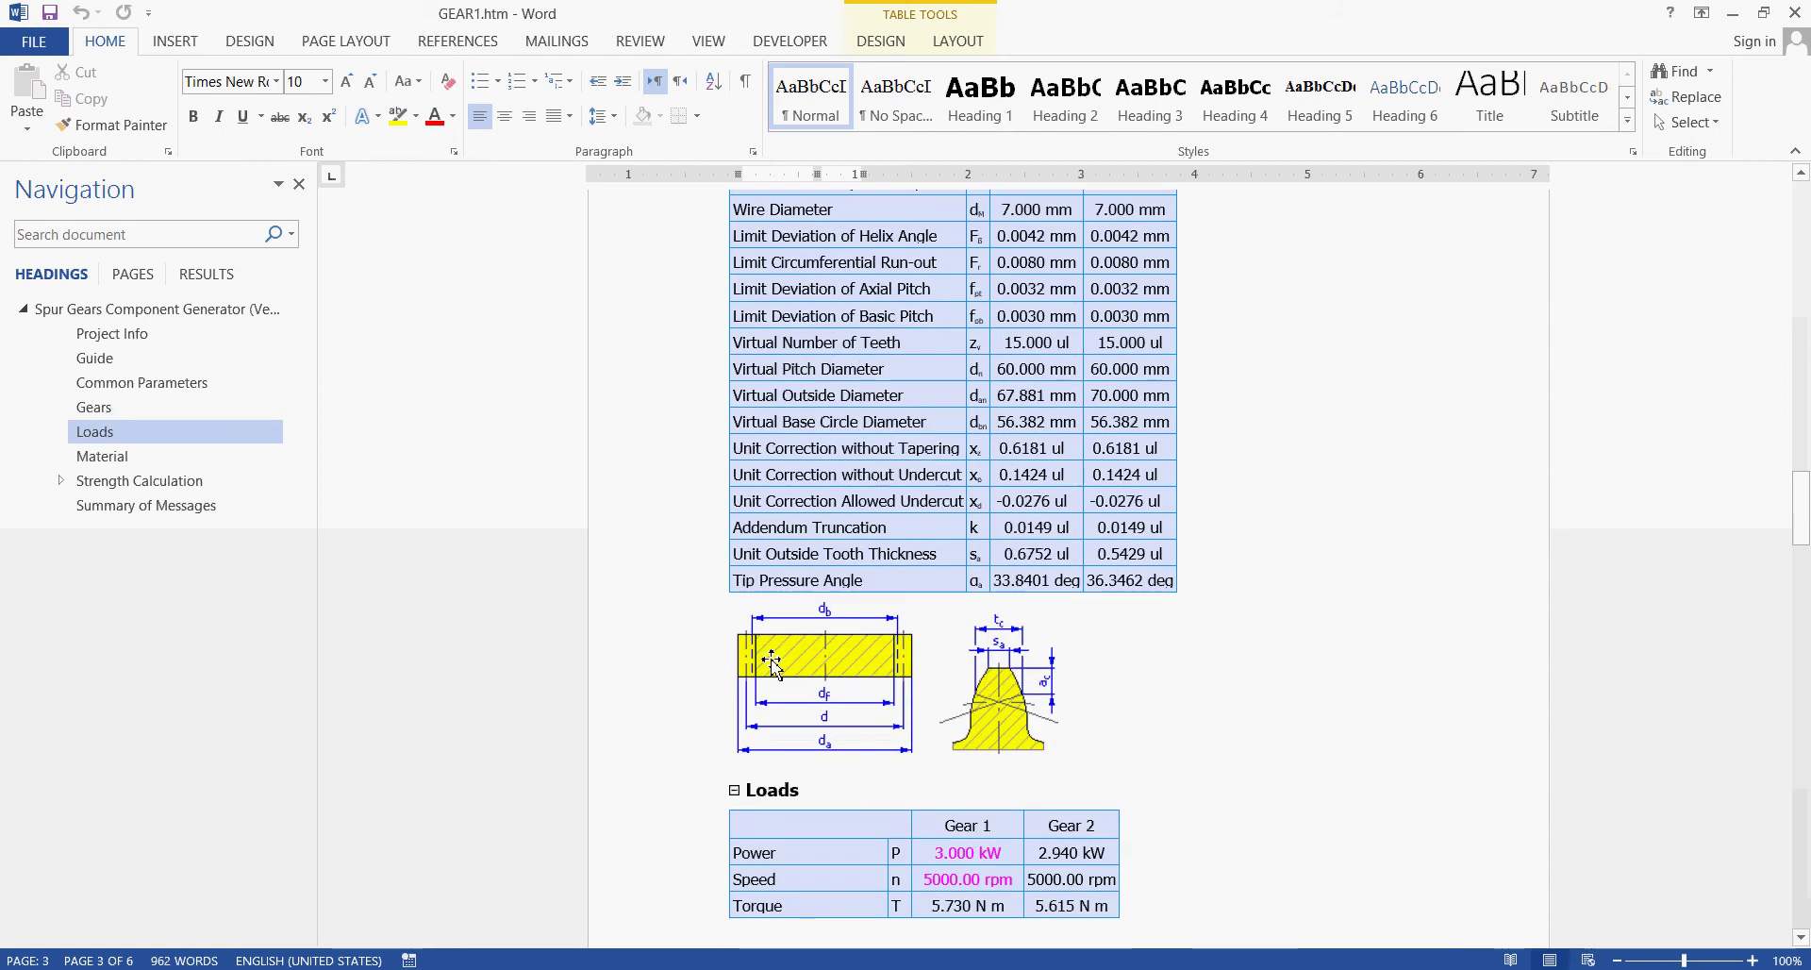
scroll(771, 660, "down", 2)
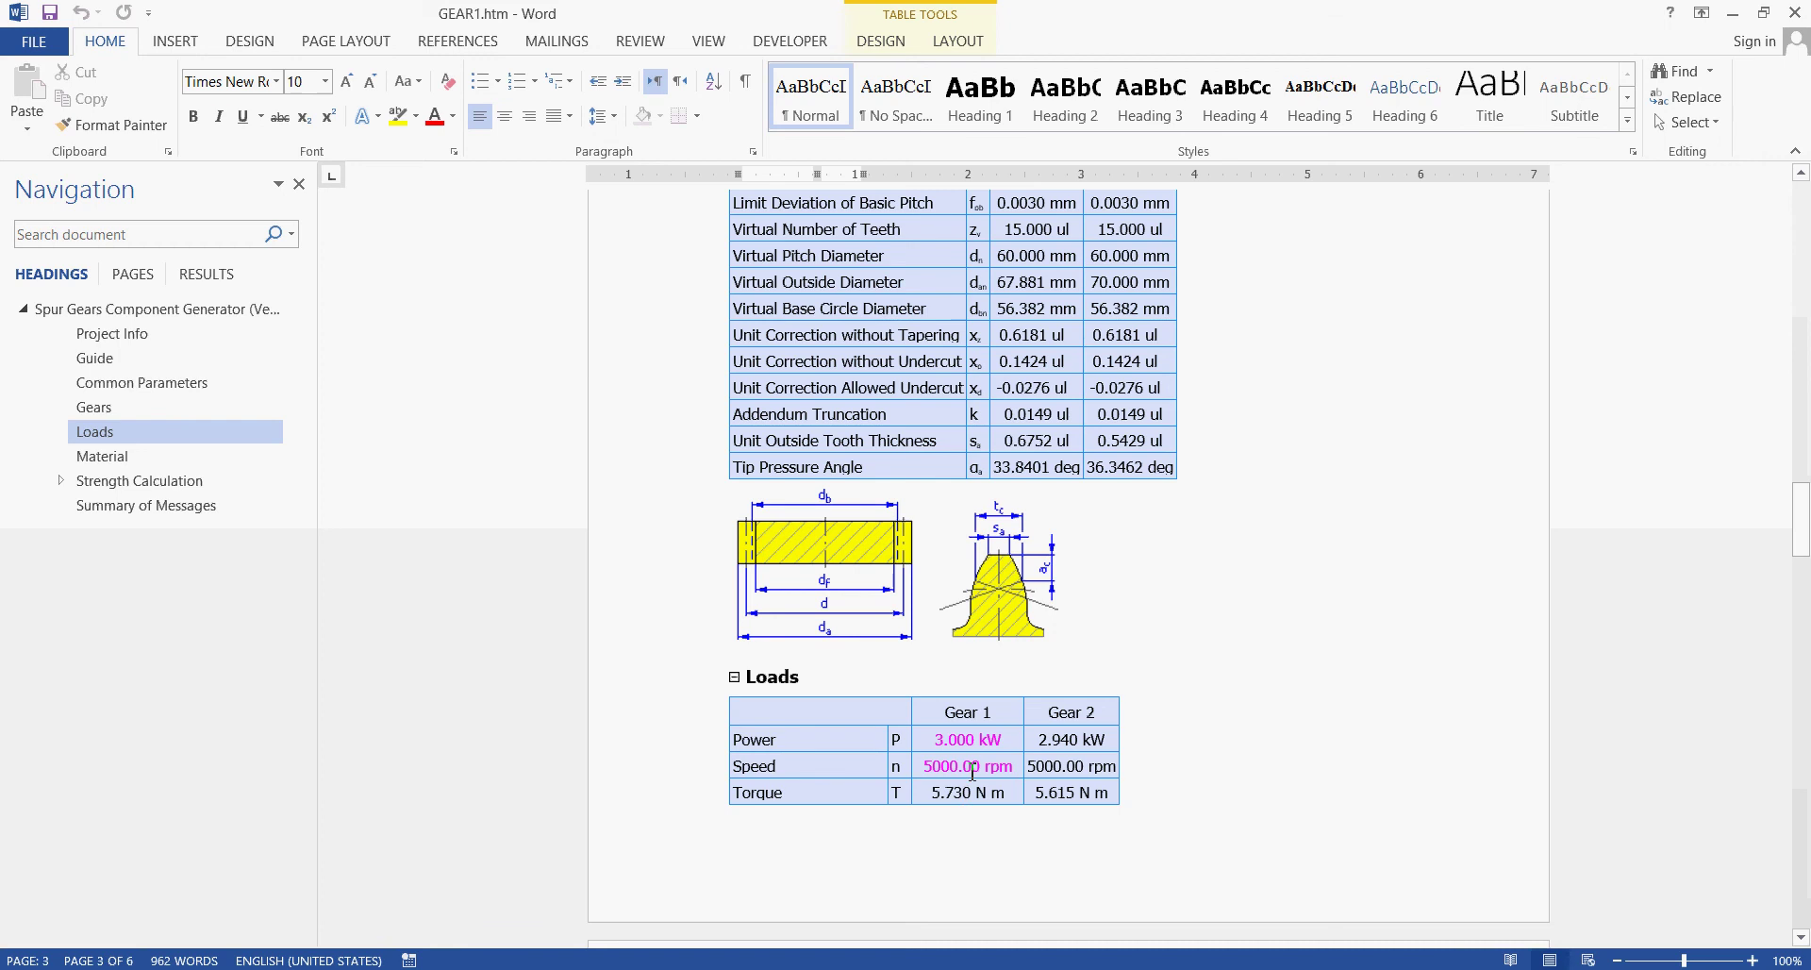
scroll(972, 770, "down", 9)
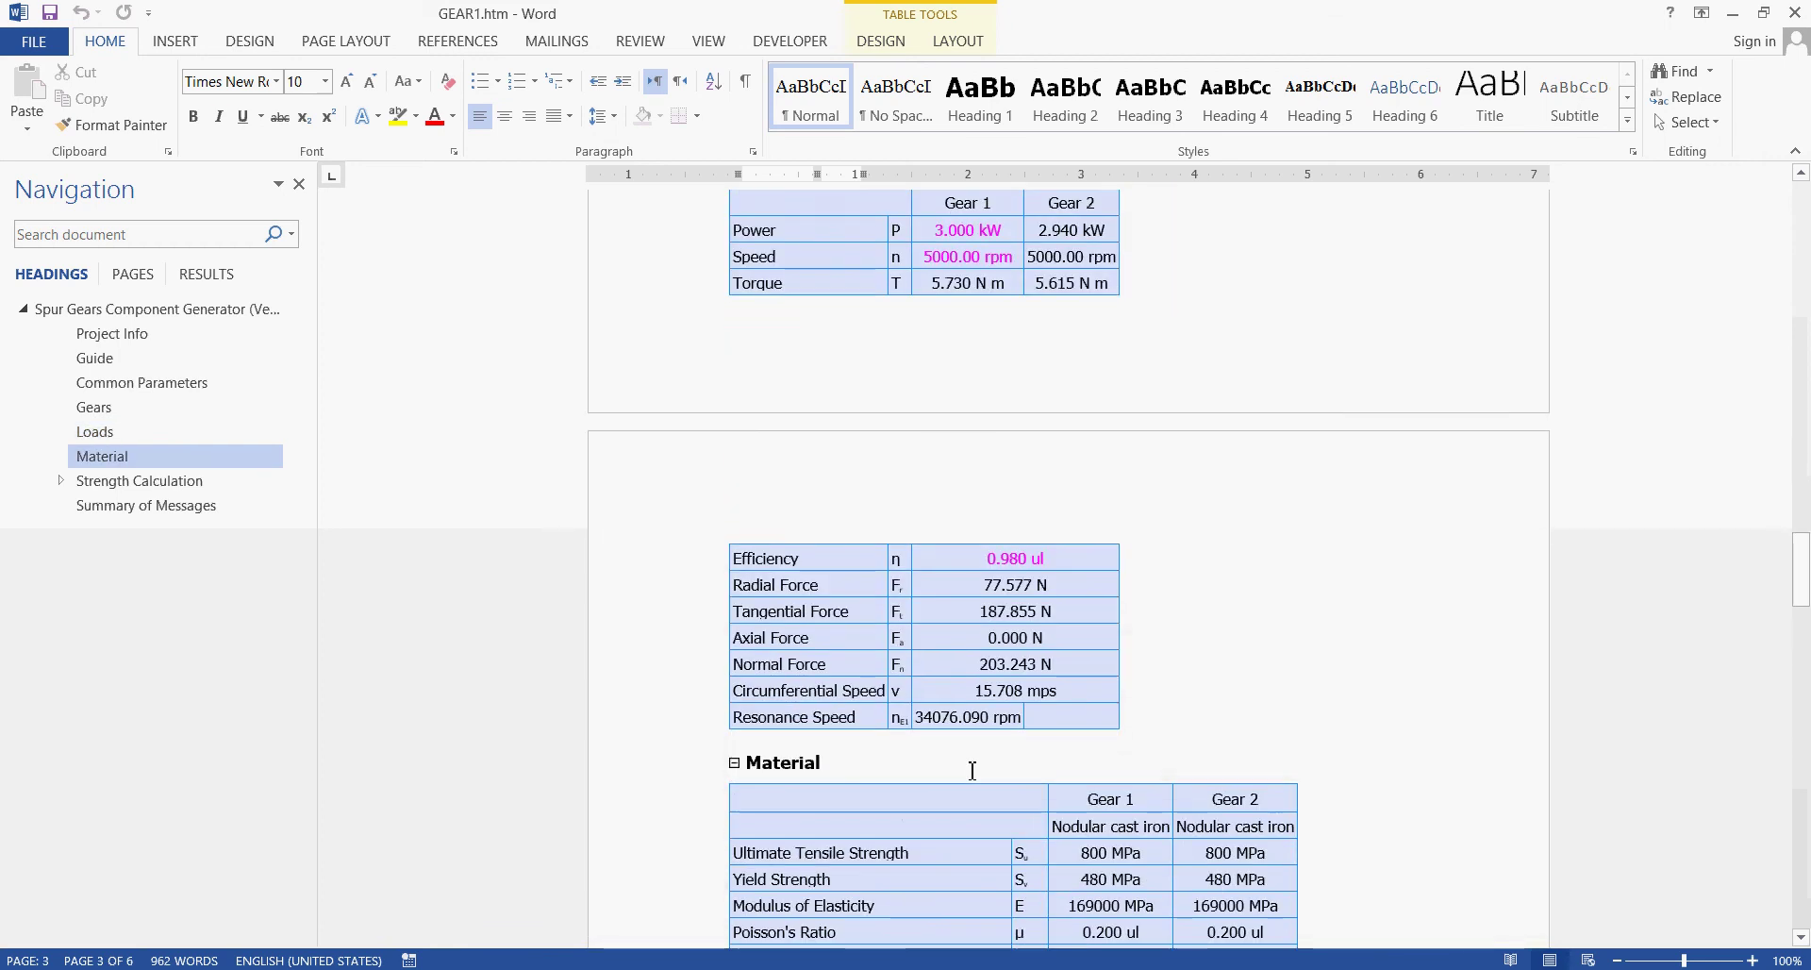
scroll(972, 771, "down", 3)
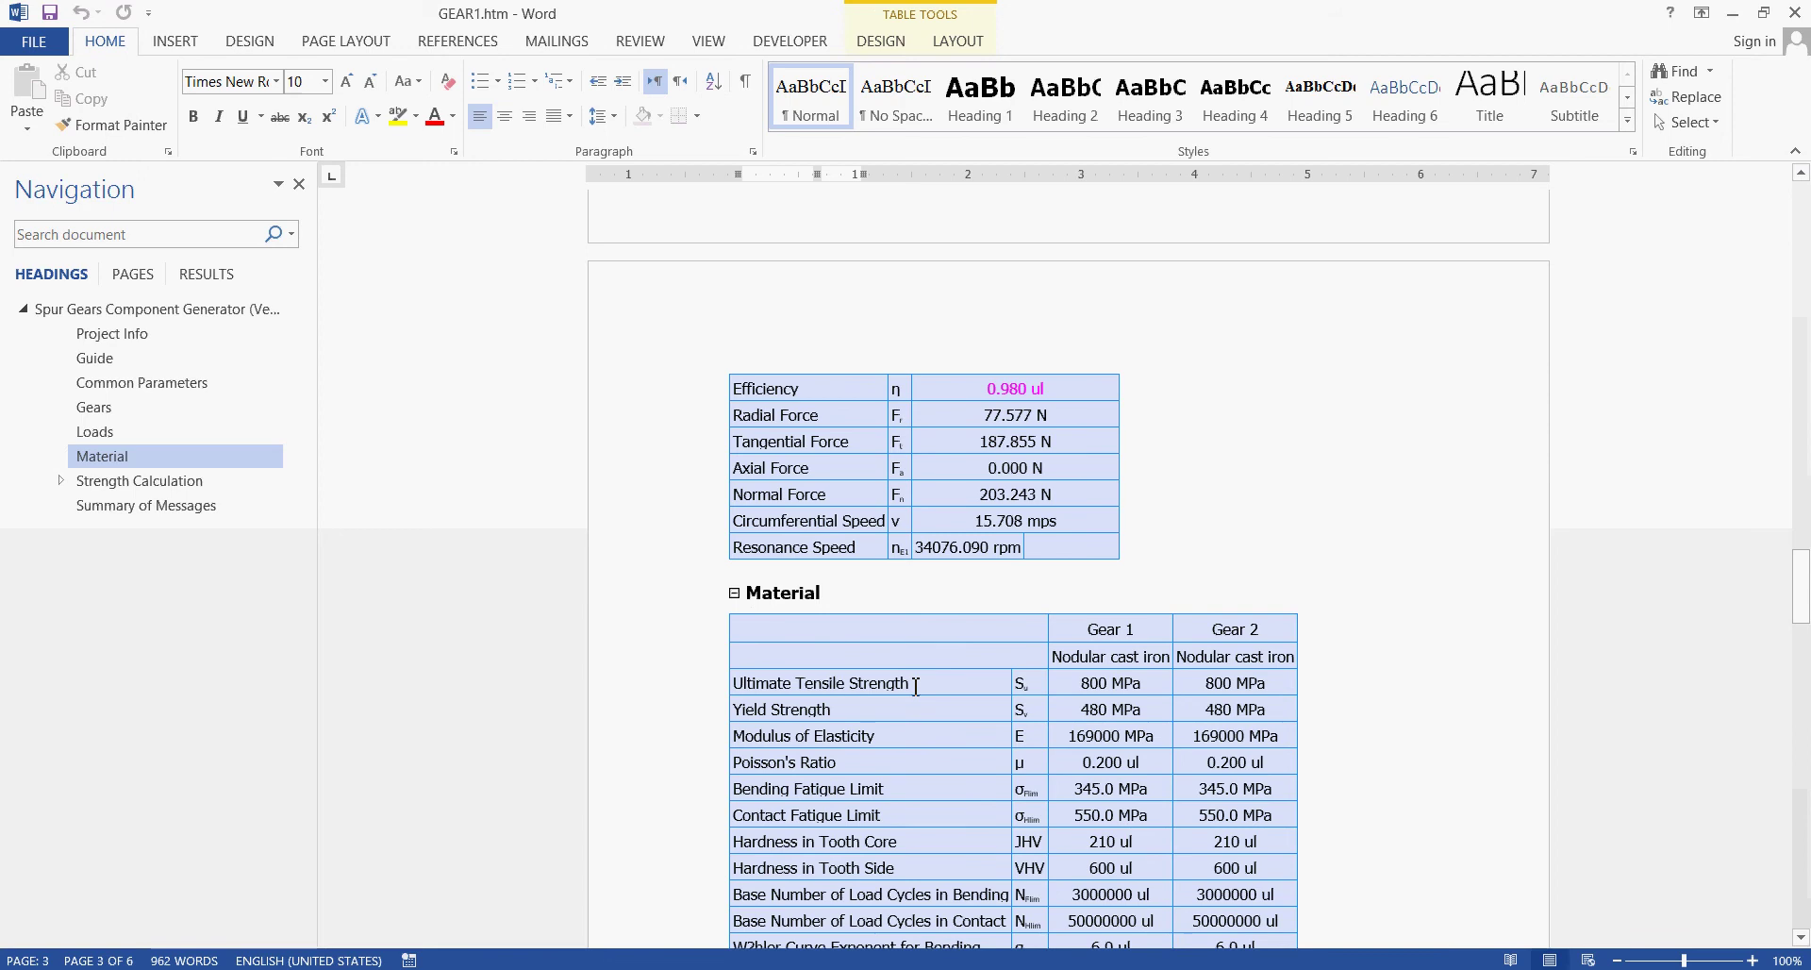
scroll(932, 750, "down", 12)
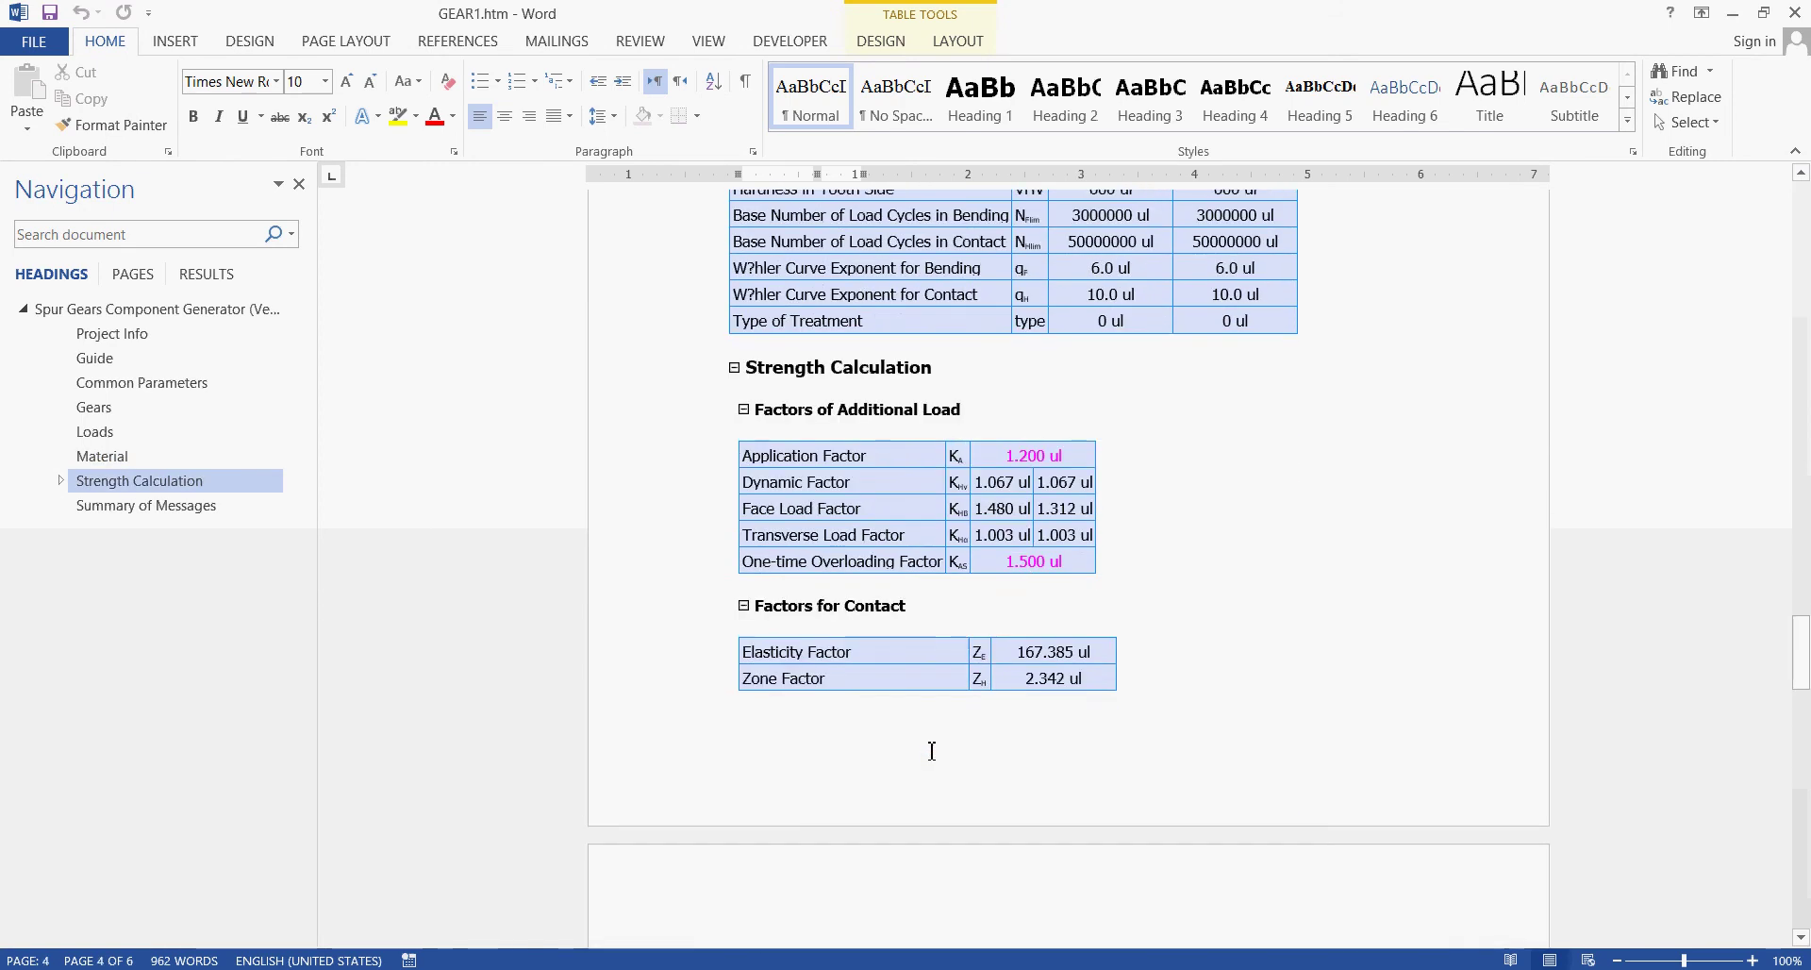
scroll(870, 706, "down", 3)
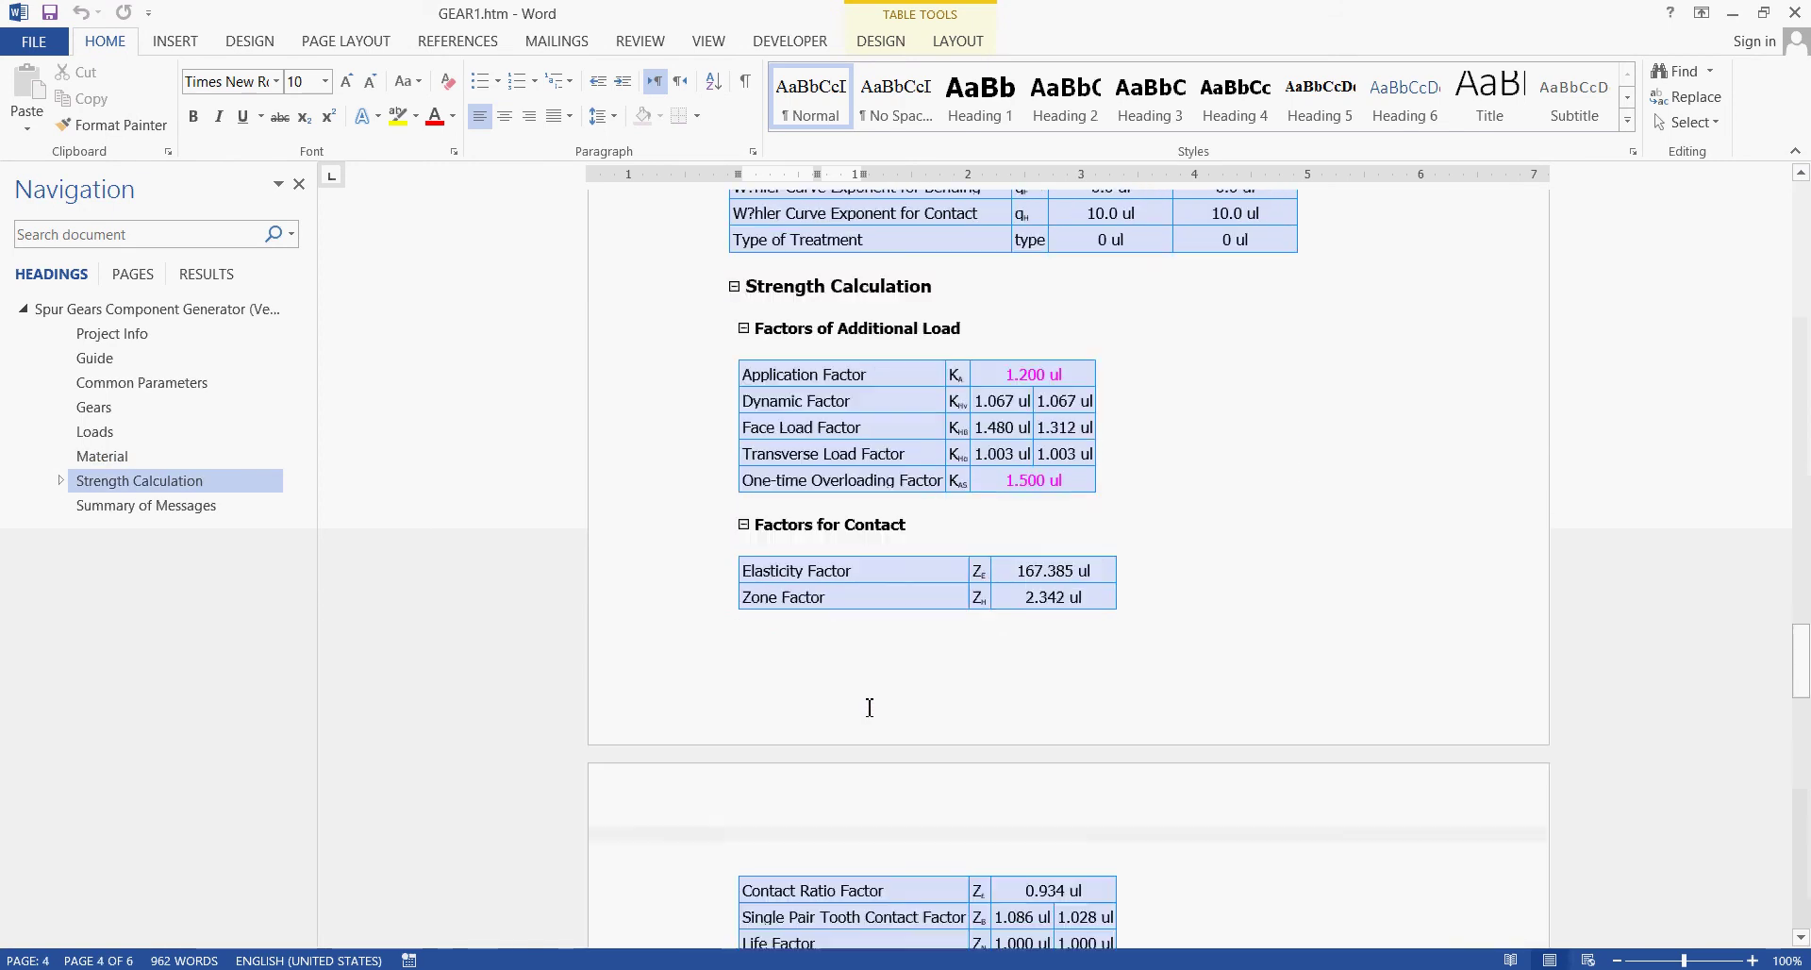
scroll(809, 553, "down", 11)
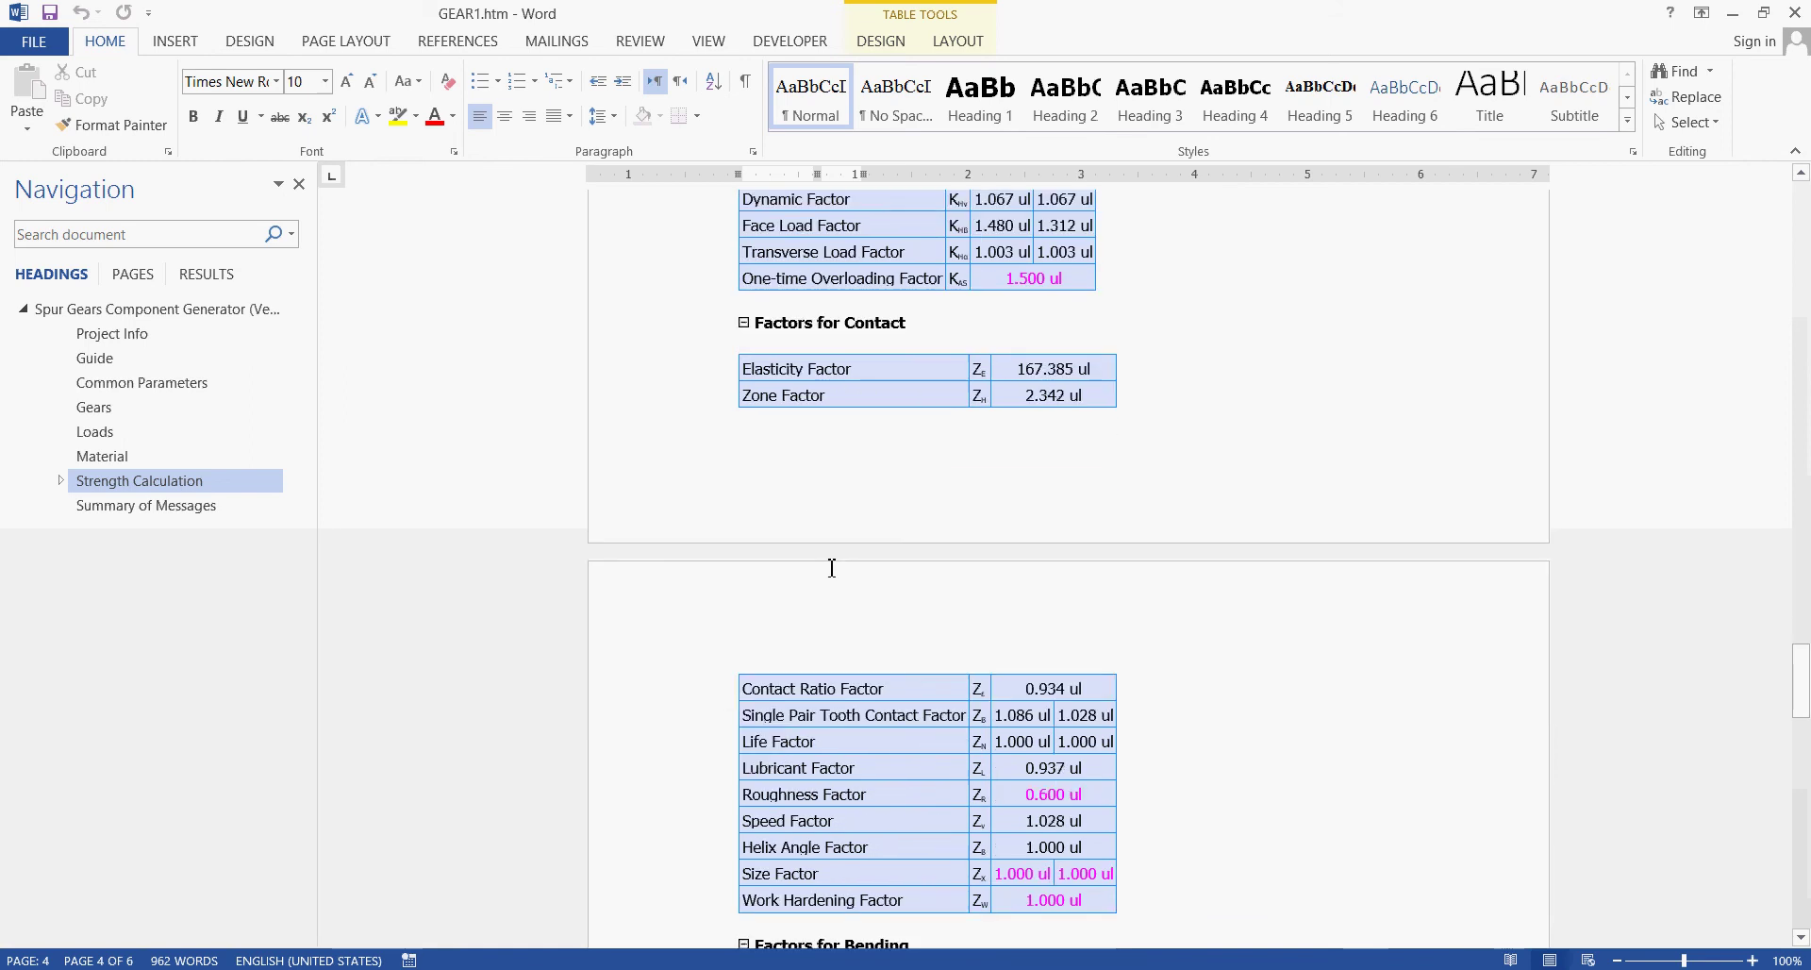
scroll(831, 568, "down", 8)
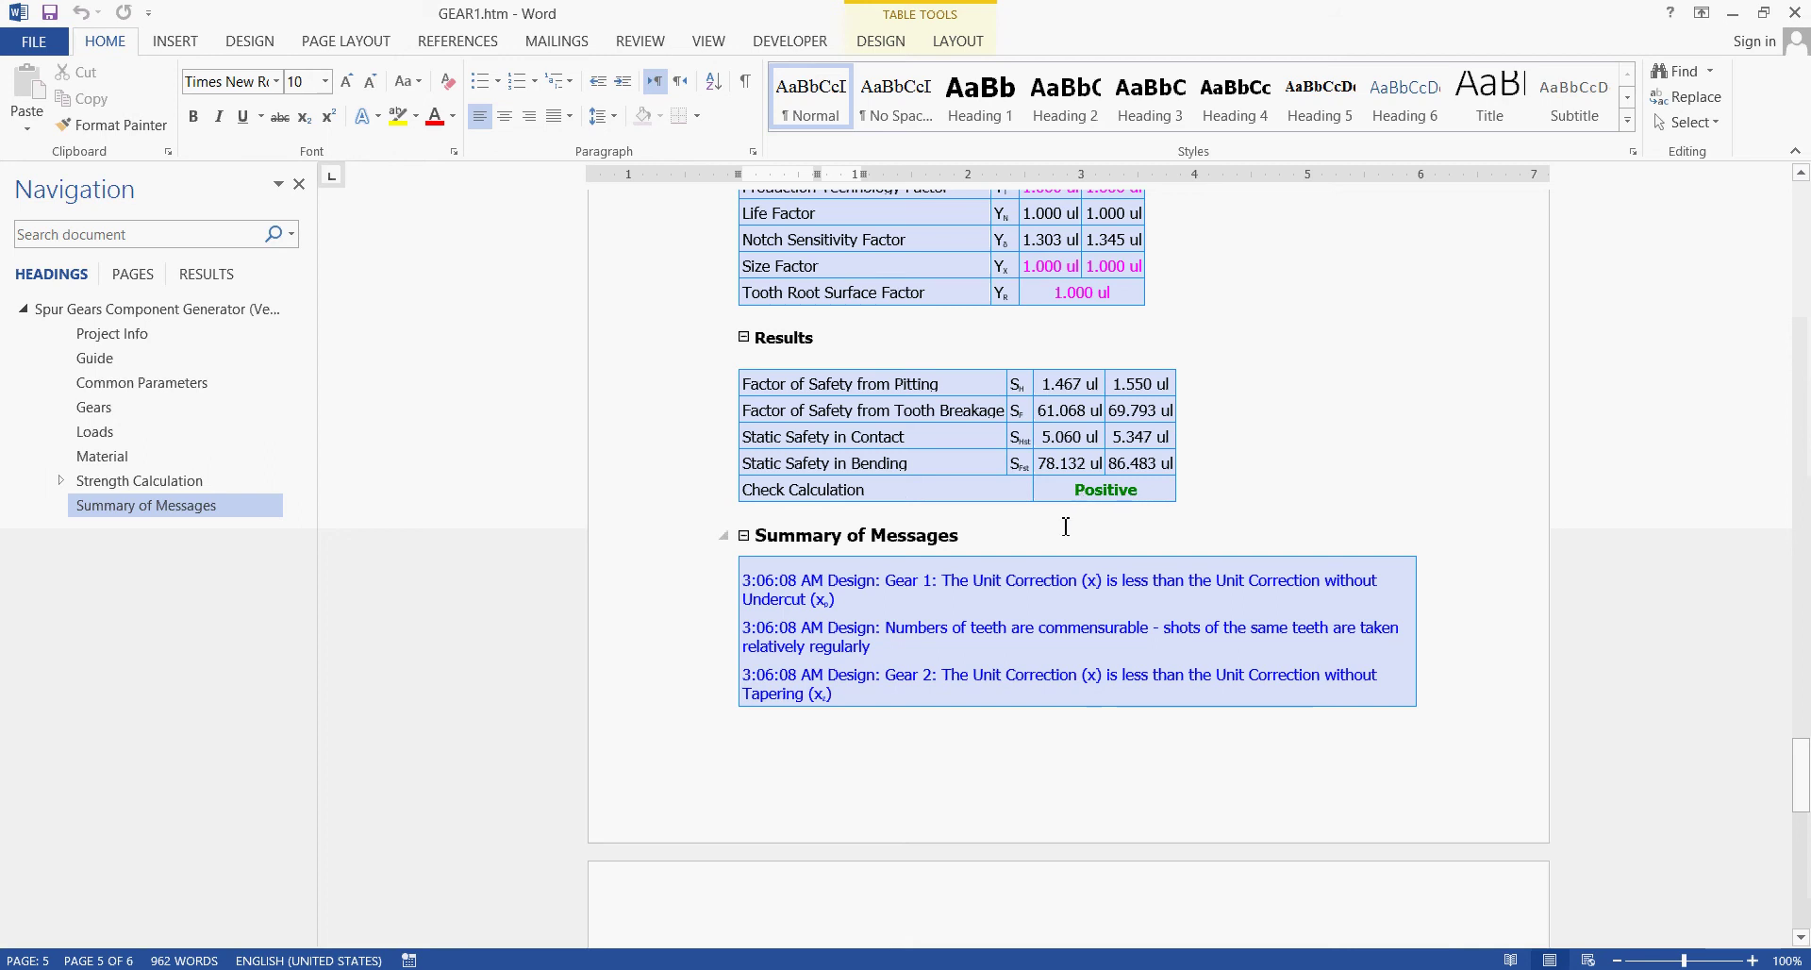
scroll(1125, 663, "down", 3)
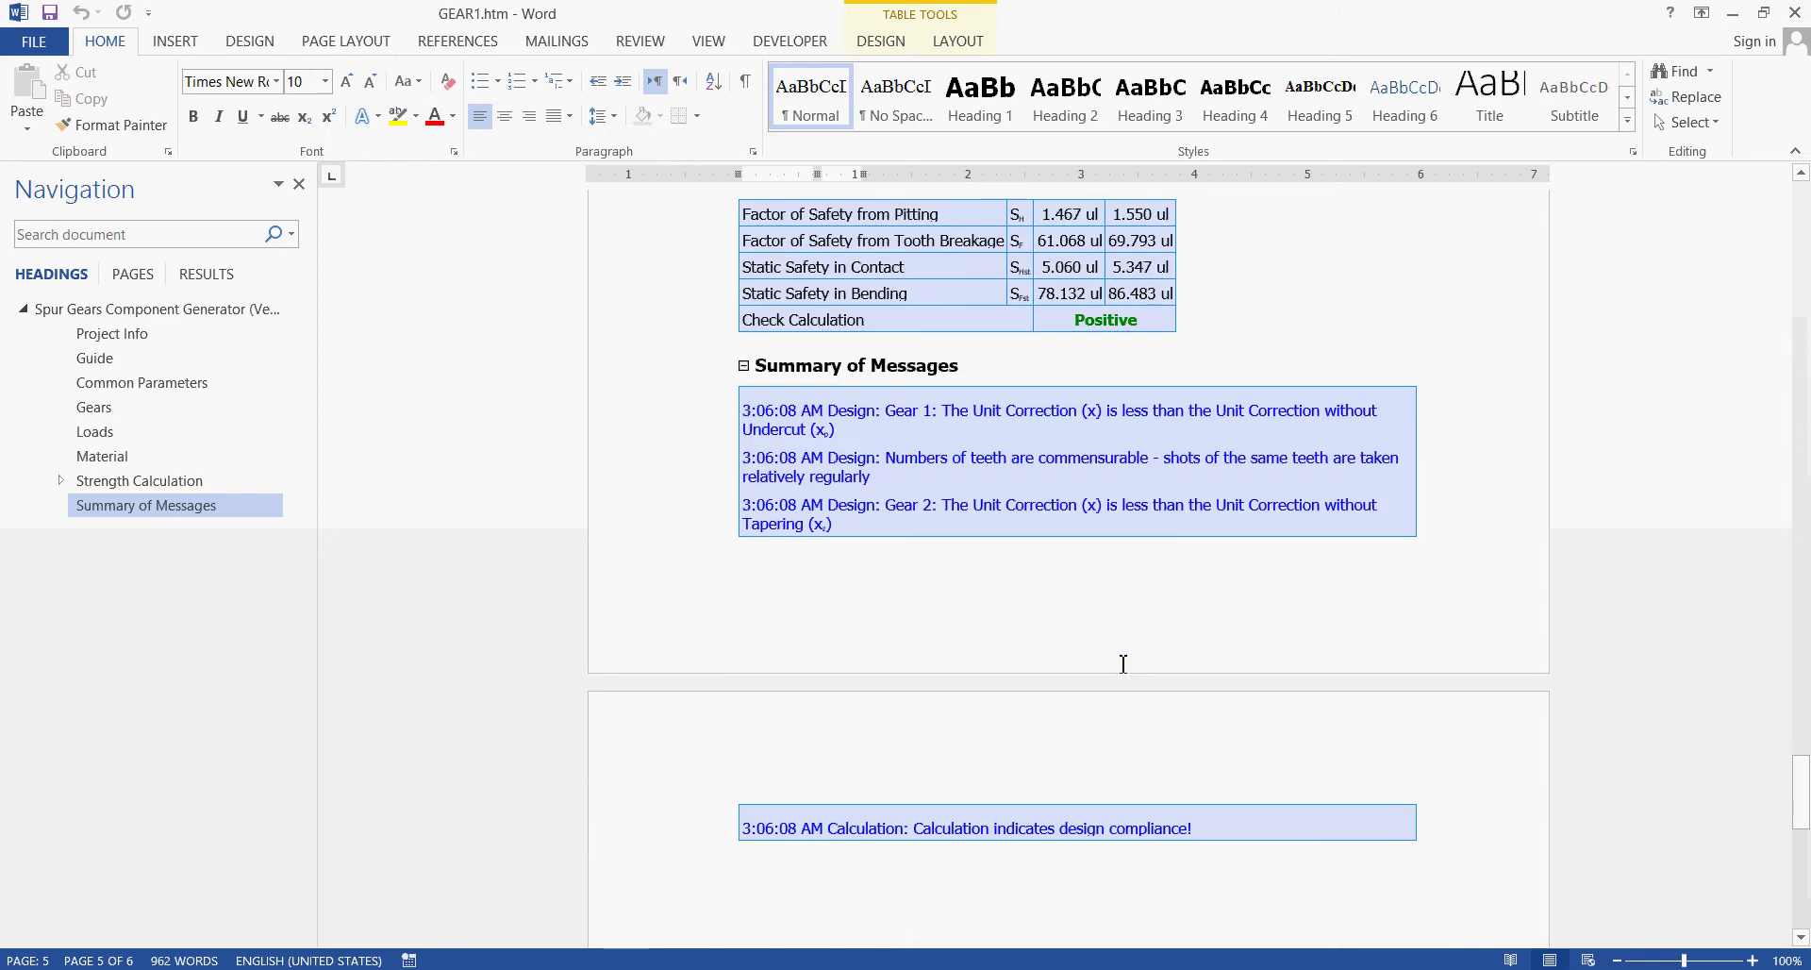
scroll(1124, 663, "up", 12)
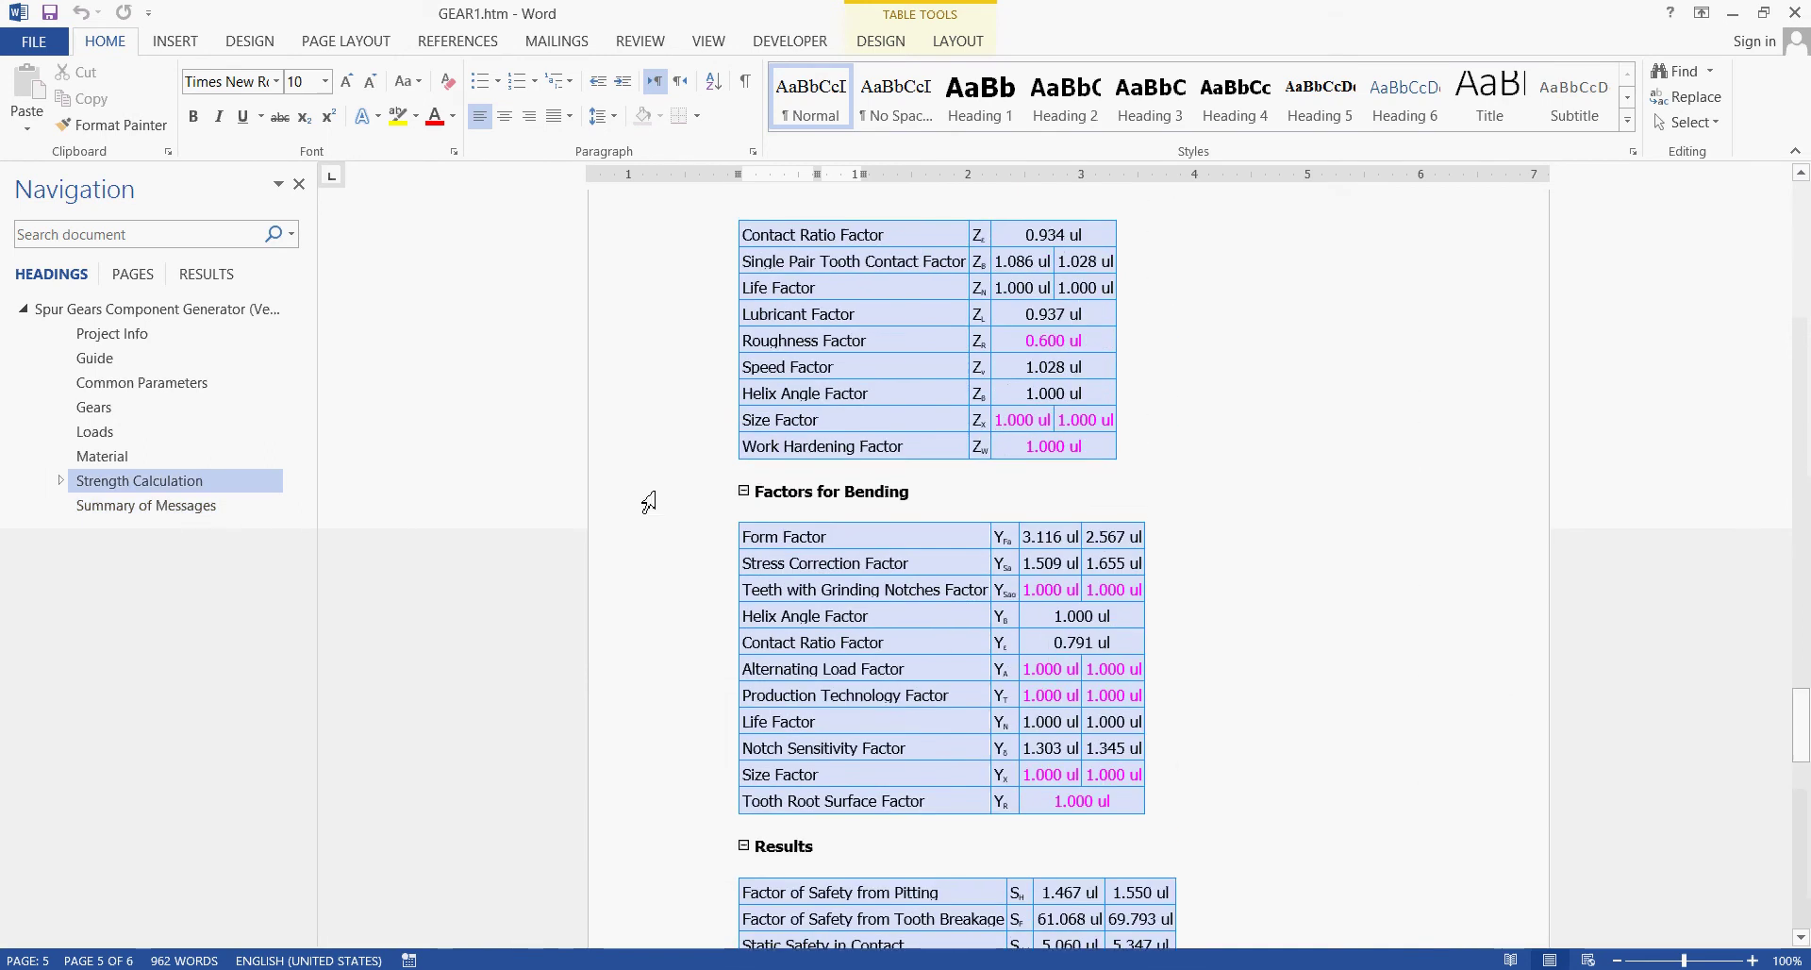
- Save the report as GEAR1.htm, Web Page format, in the D:\OIL PUMP folder
left_click(42, 43)
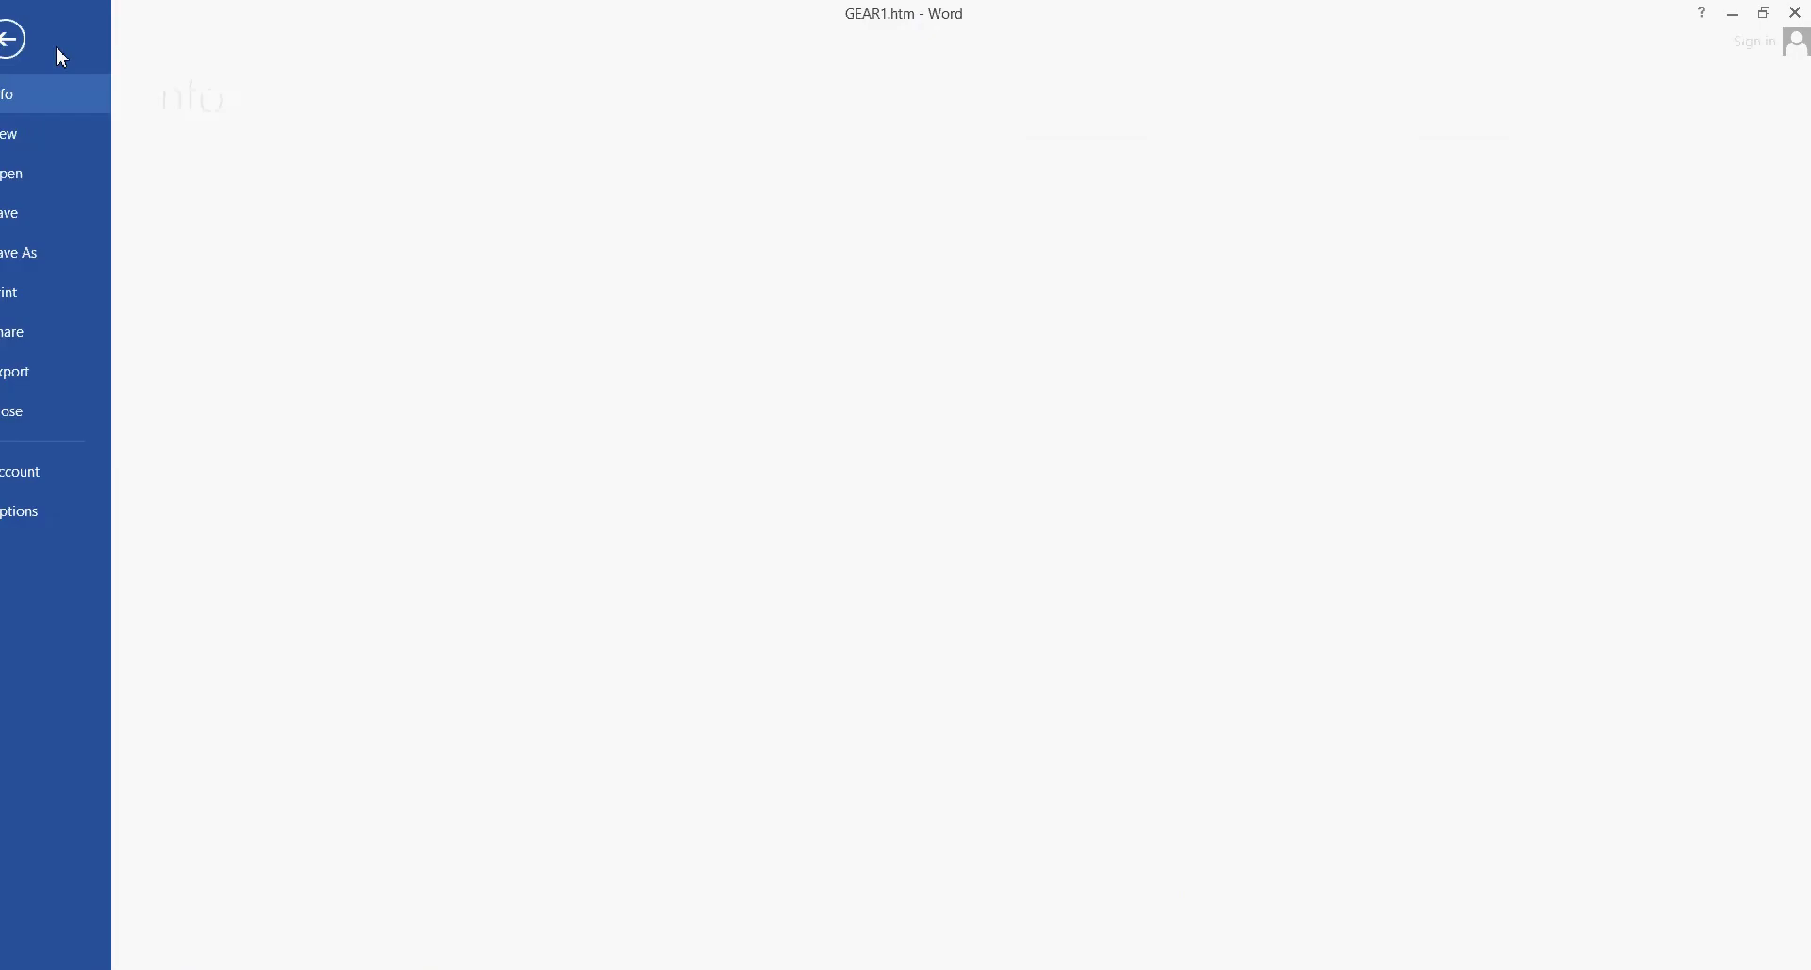
left_click(59, 252)
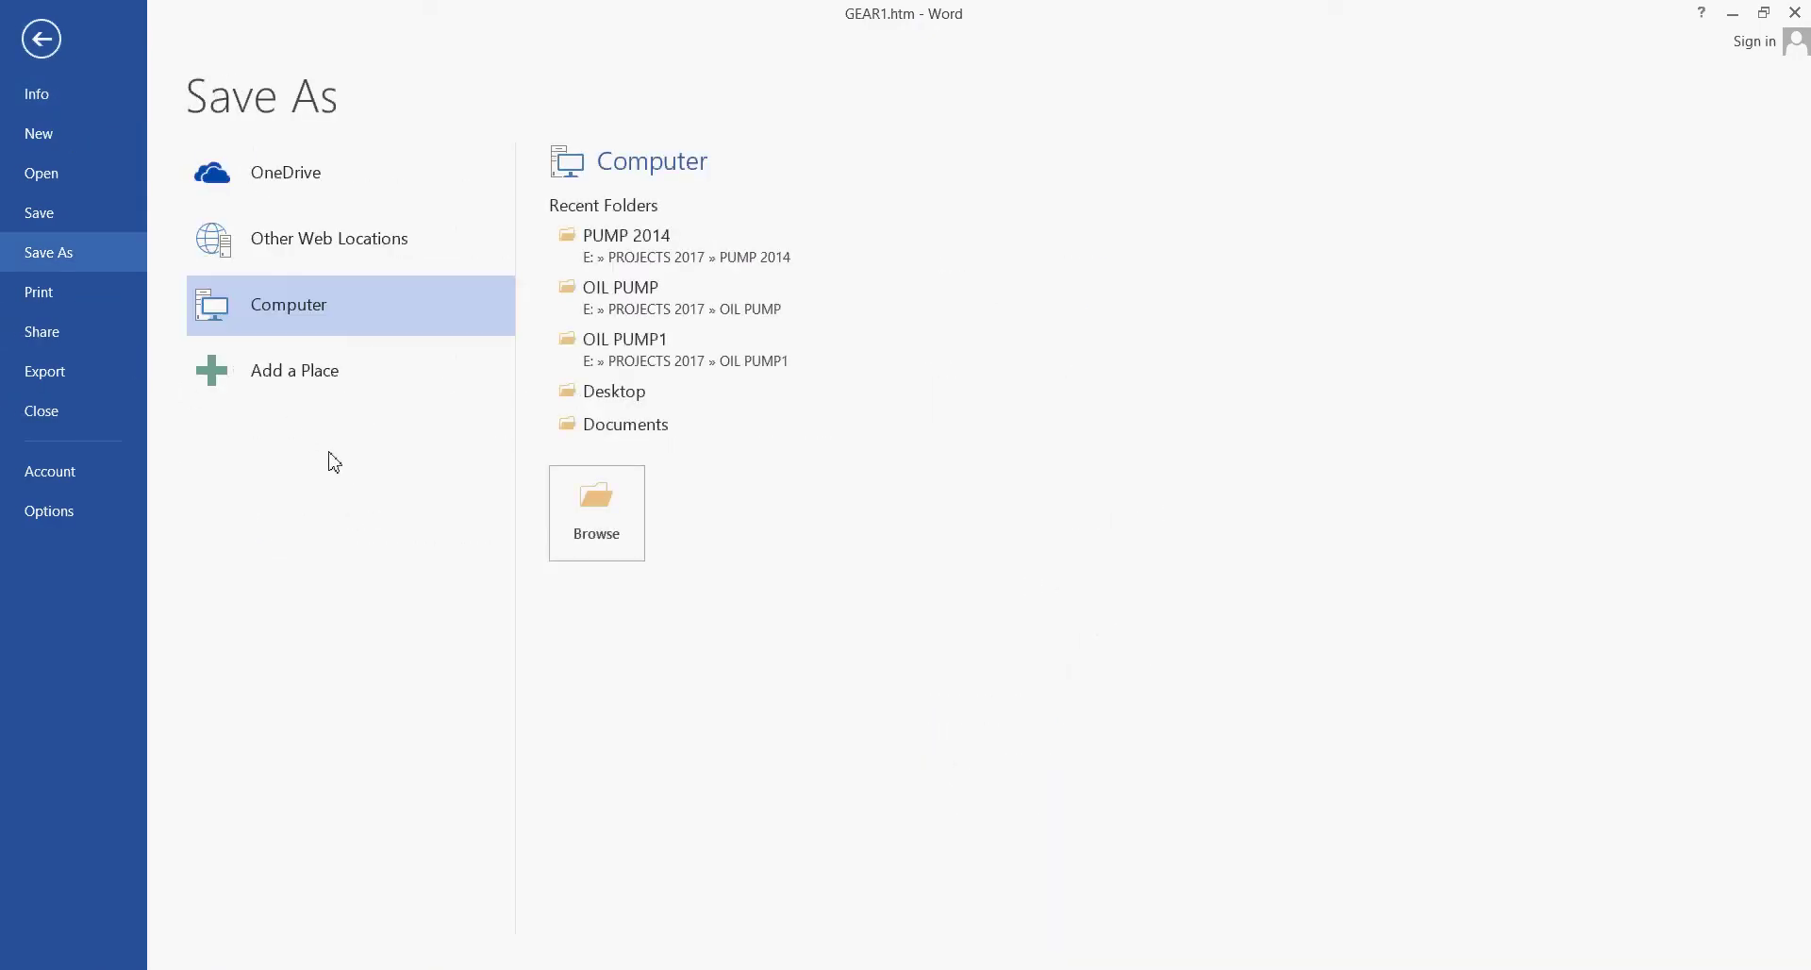
double_click(311, 309)
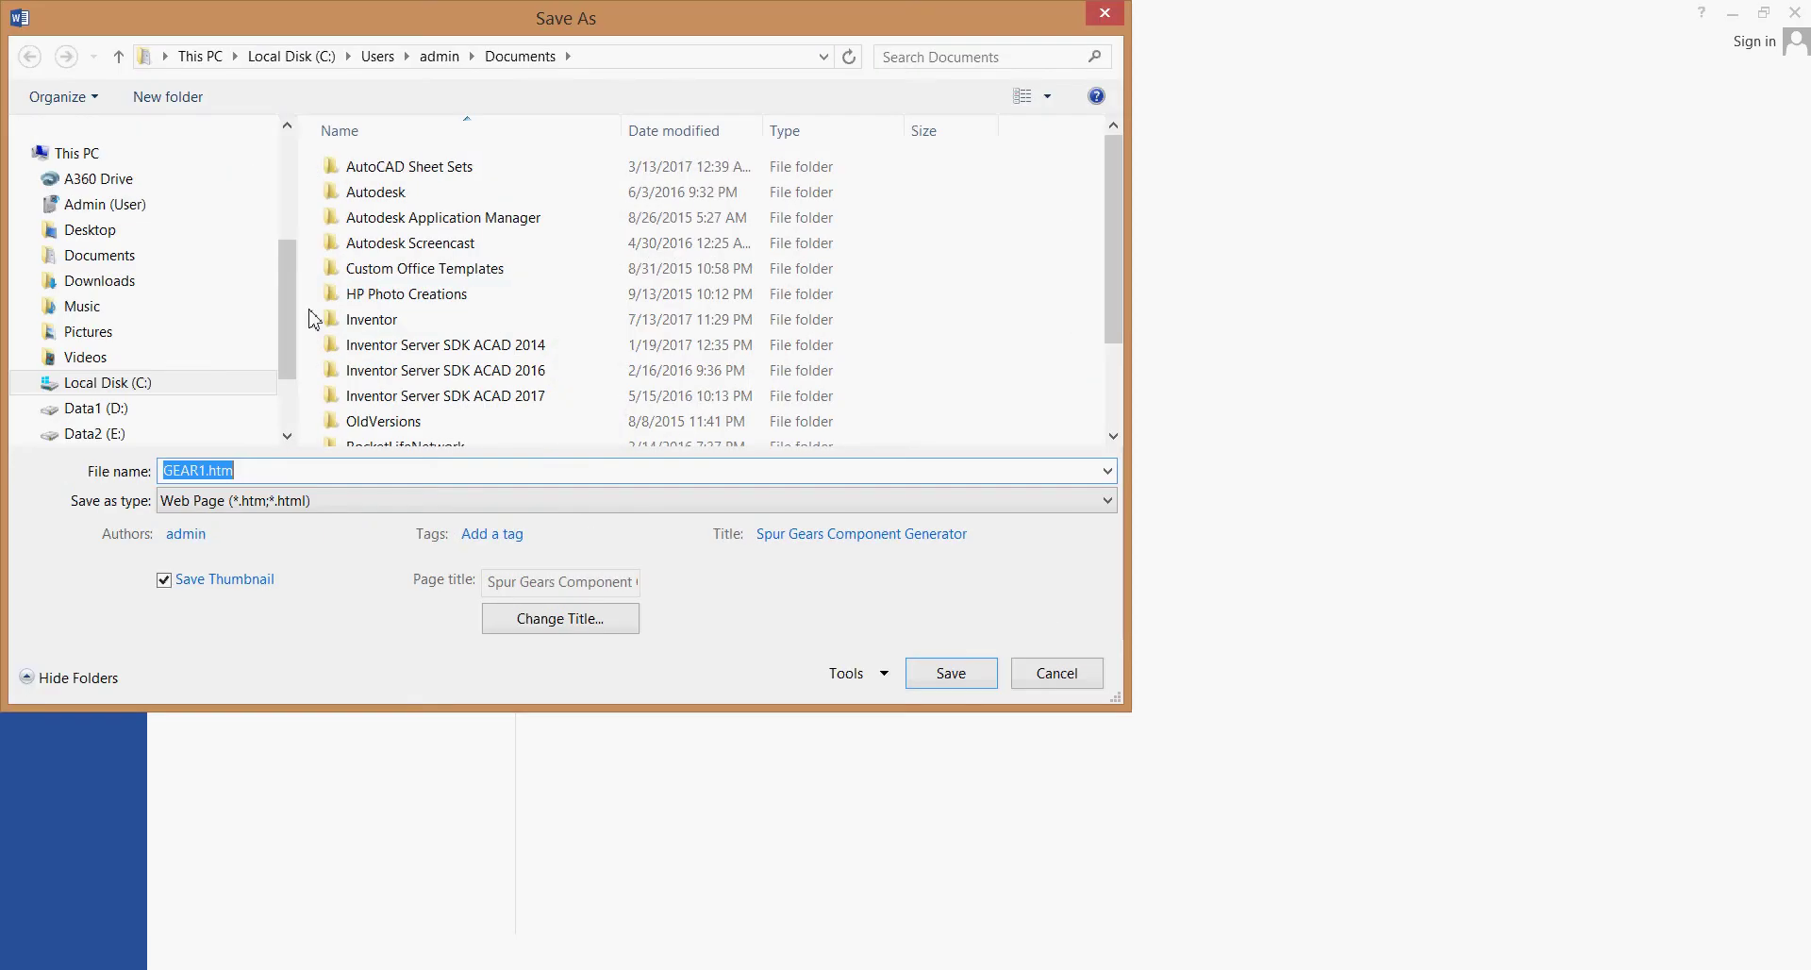
left_click(240, 407)
left_click(374, 401)
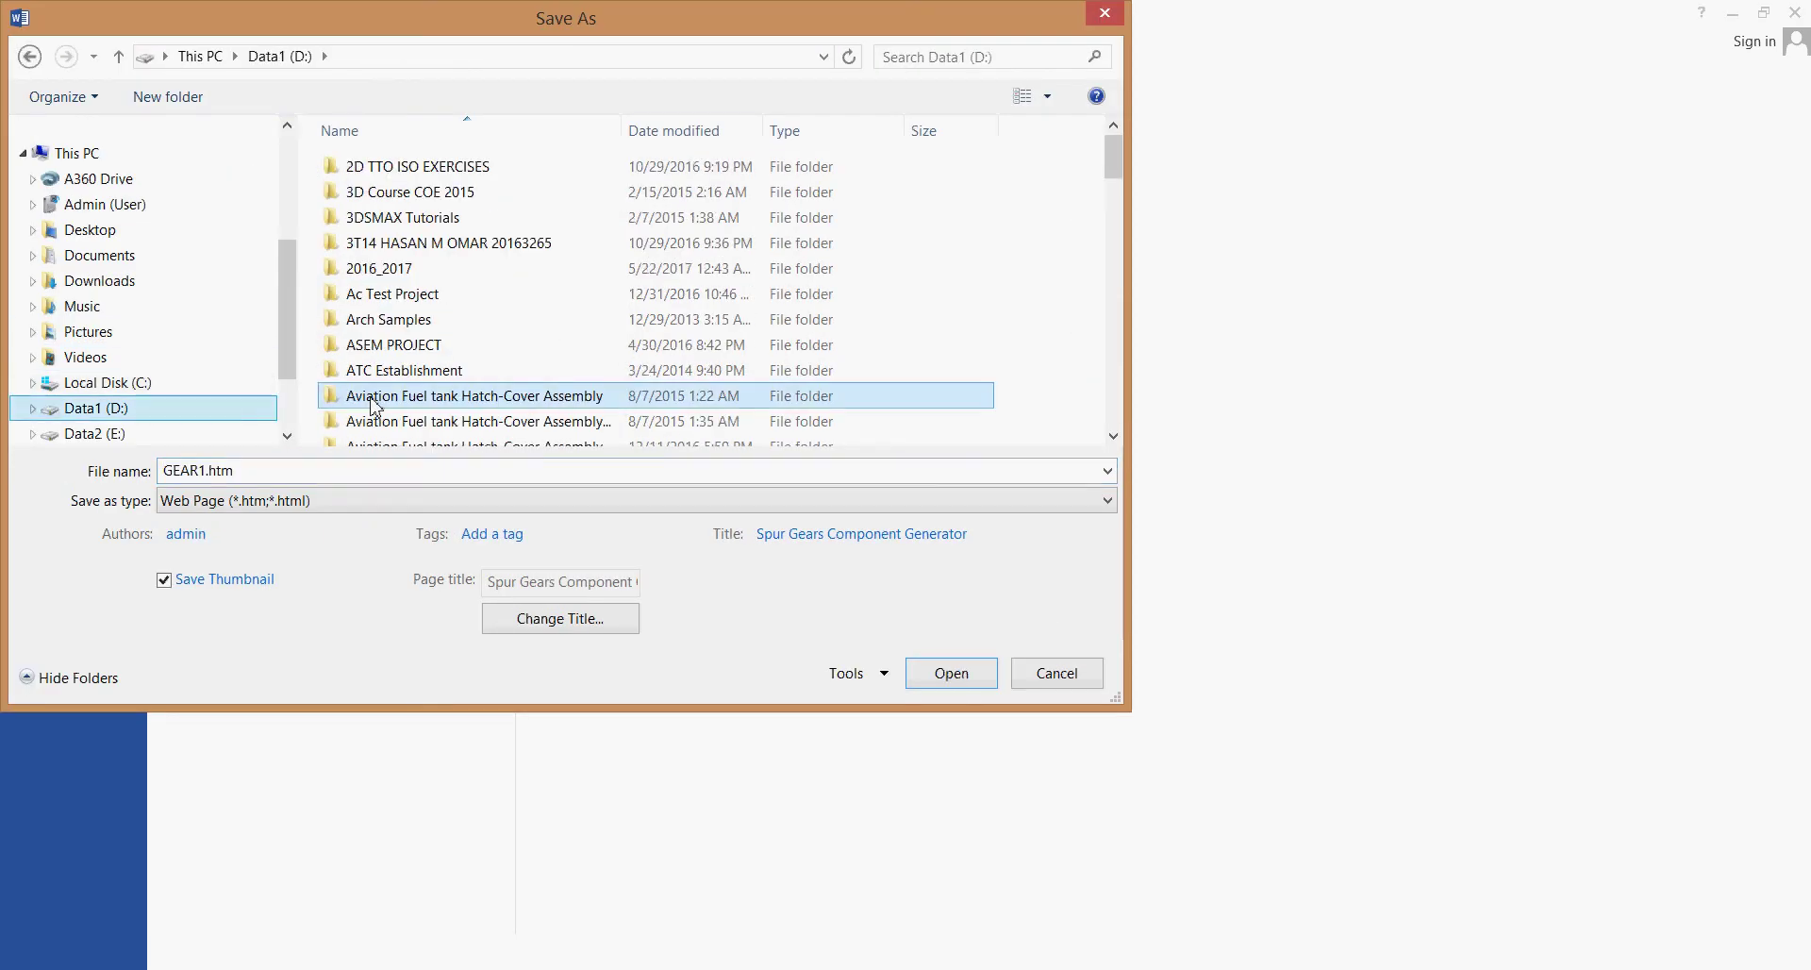
key("o")
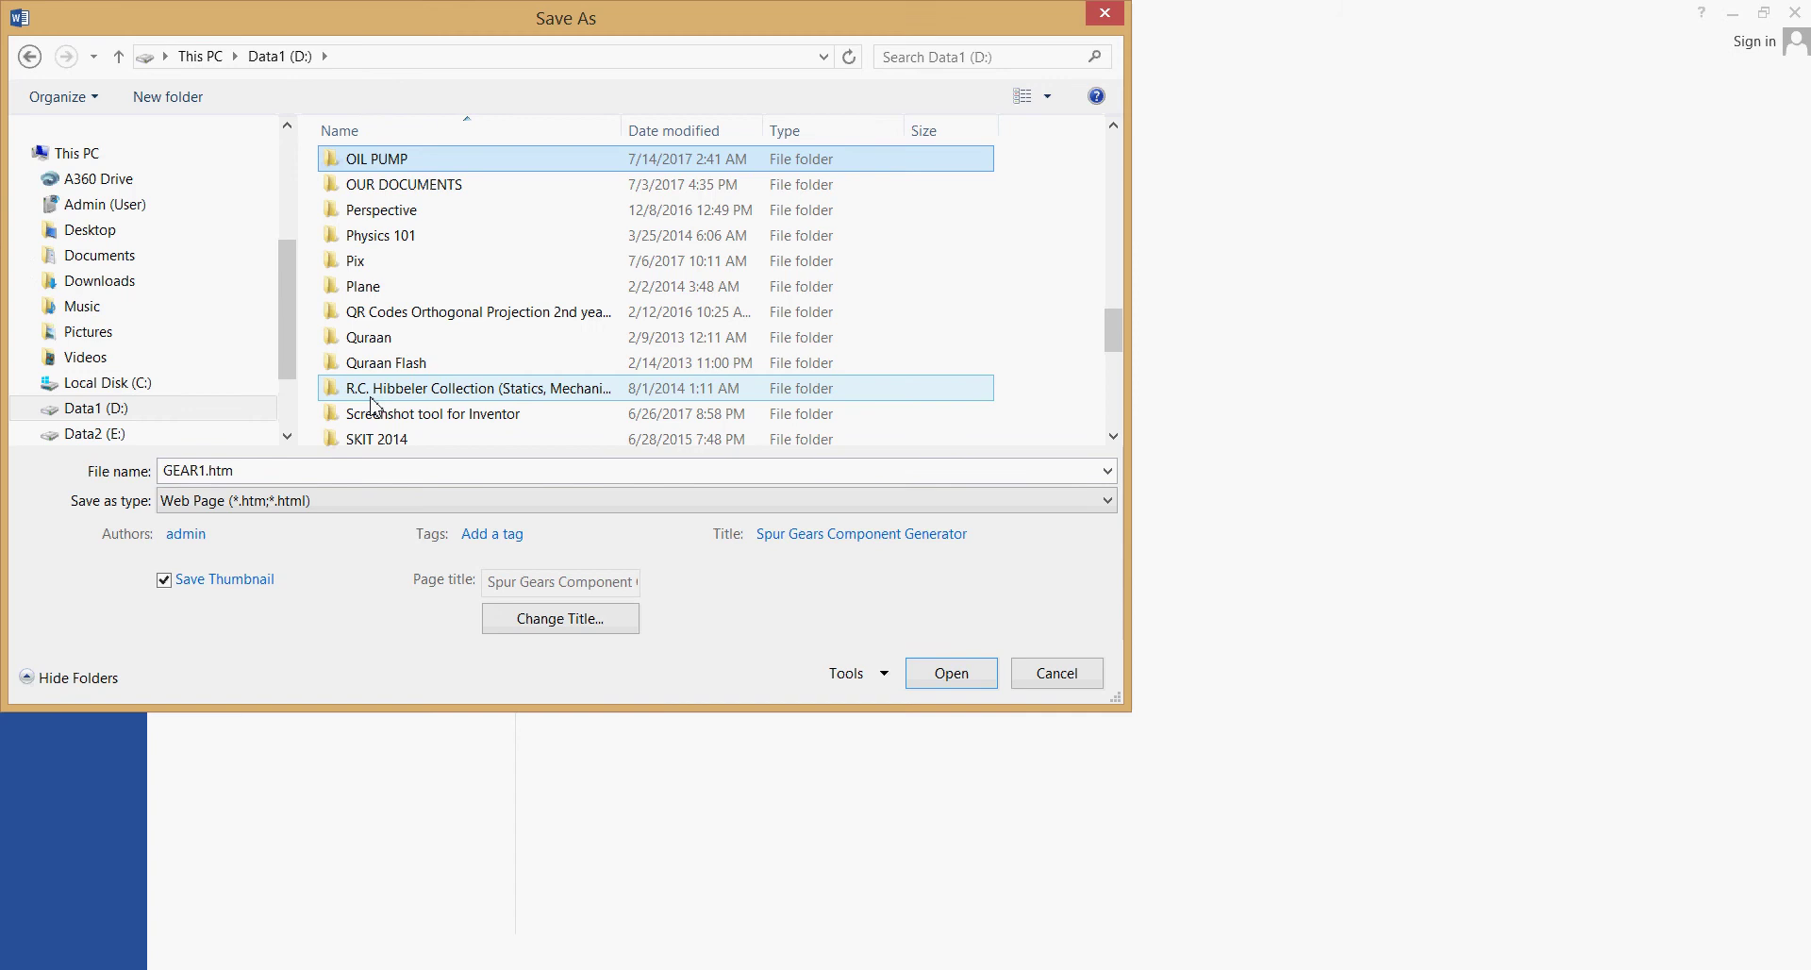
double_click(517, 166)
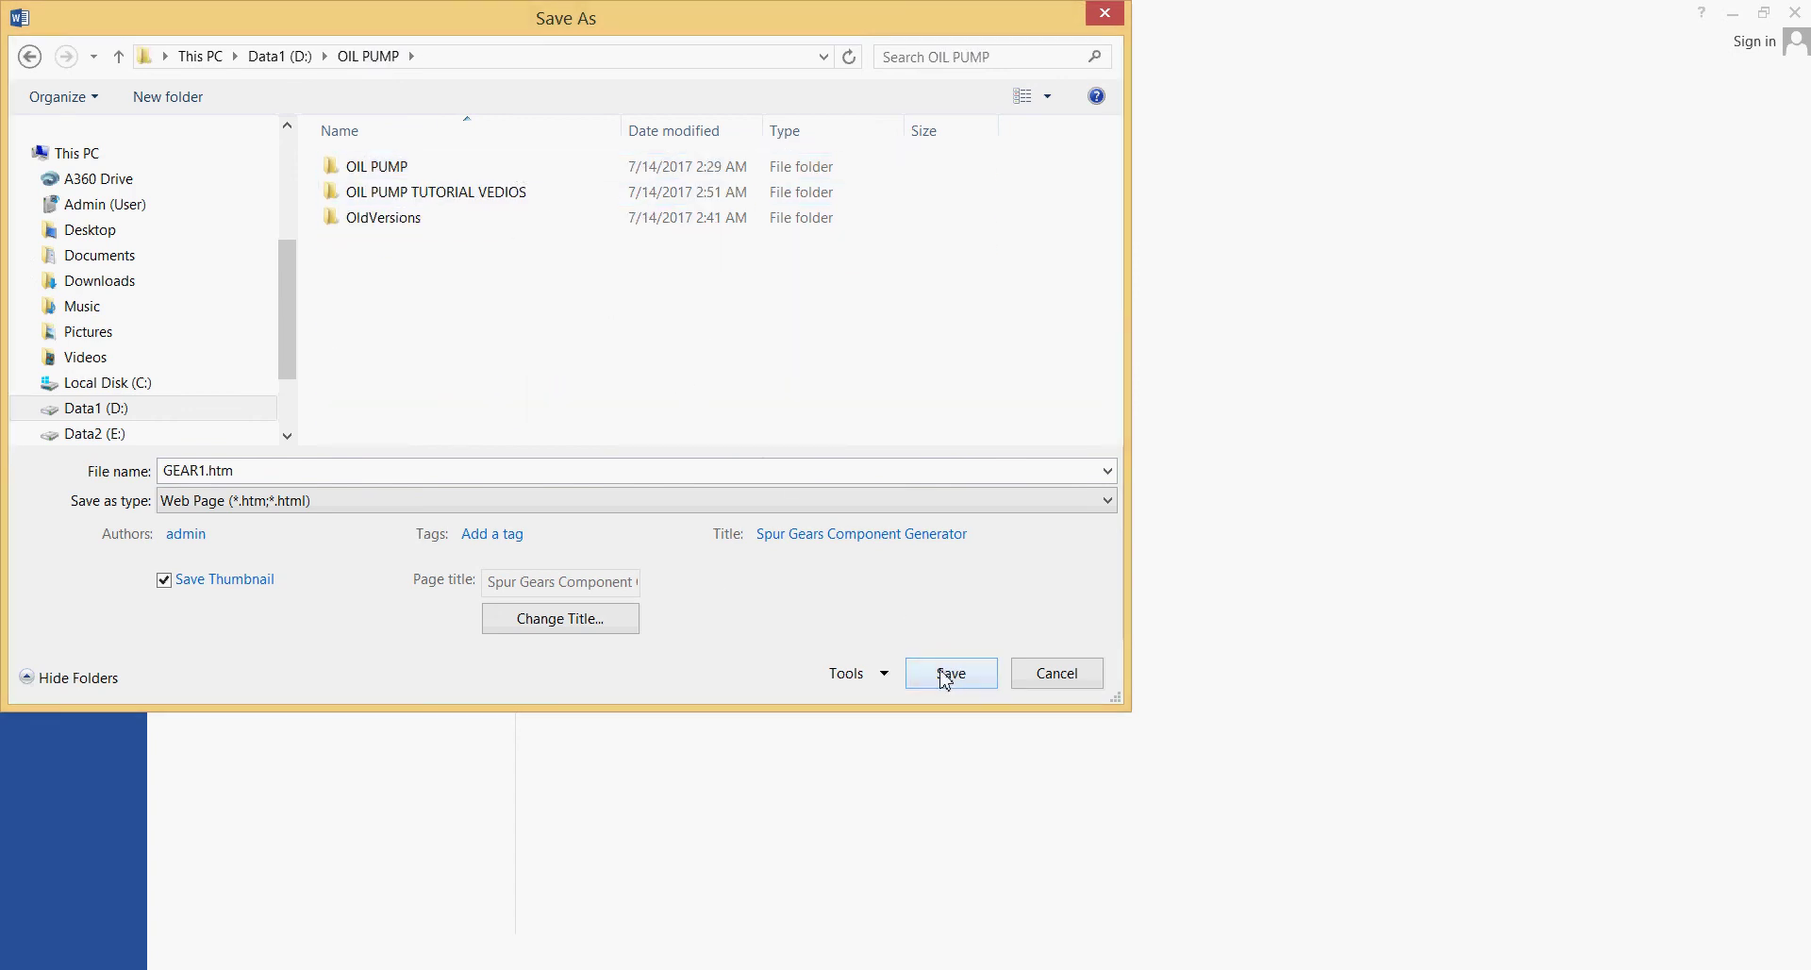
left_click(424, 506)
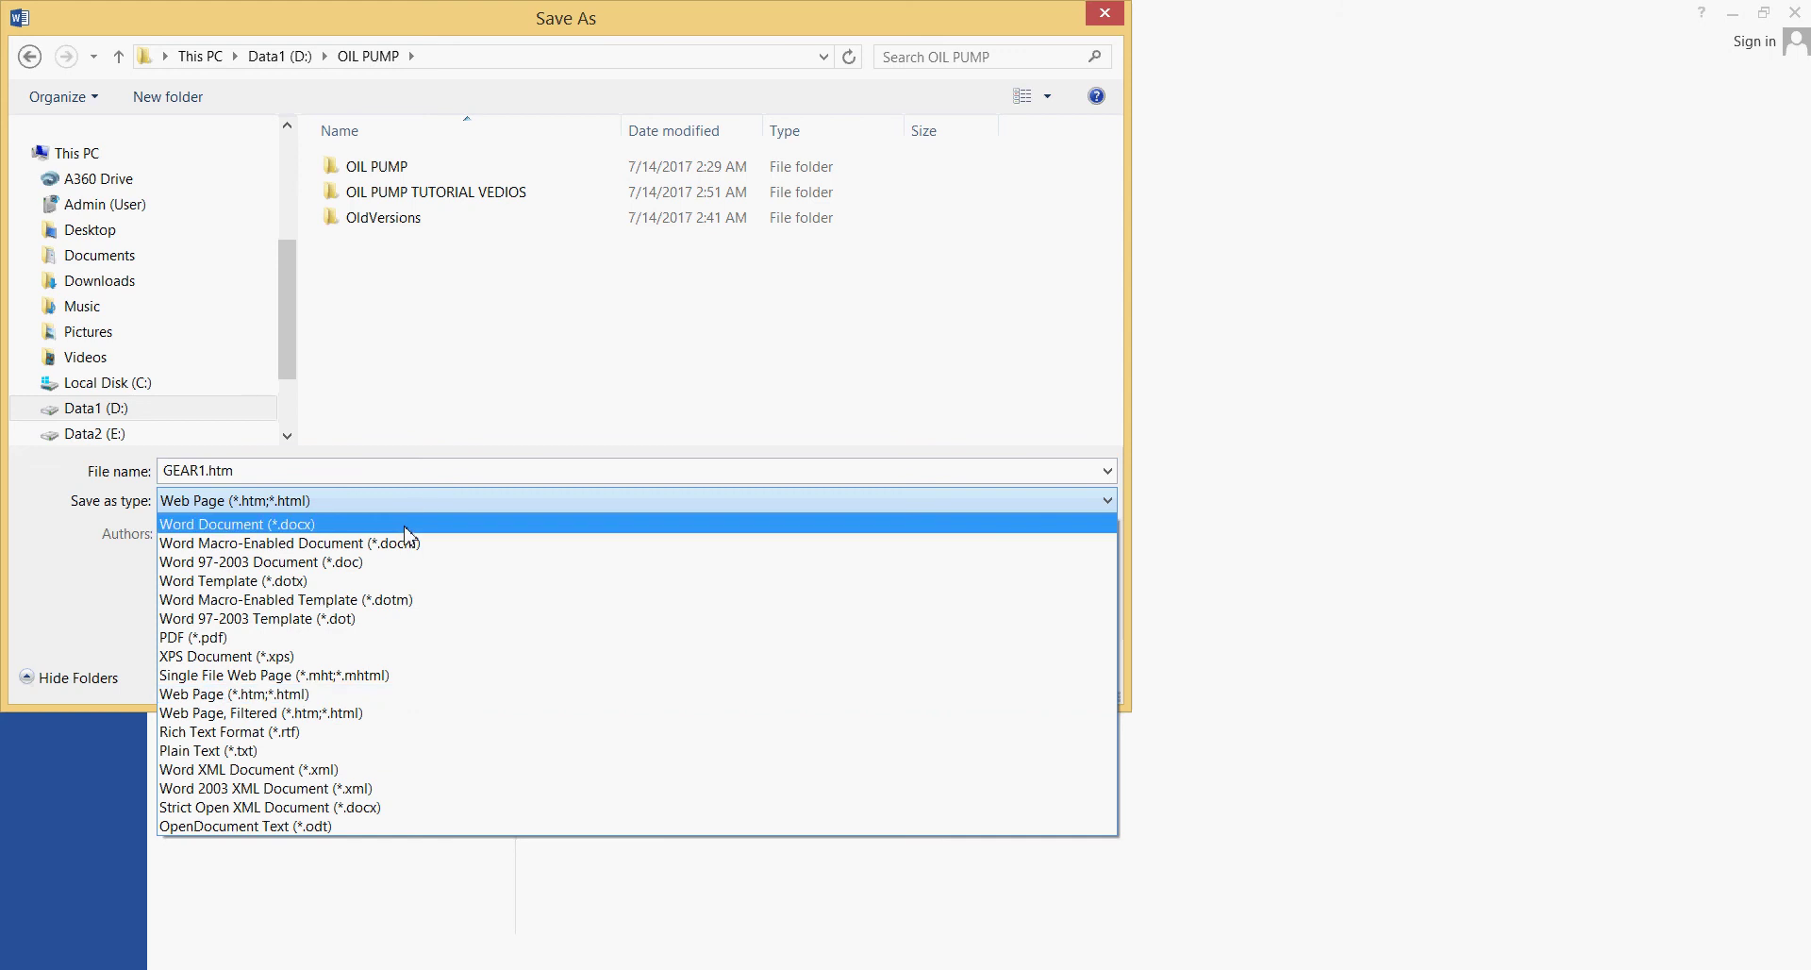
left_click(458, 377)
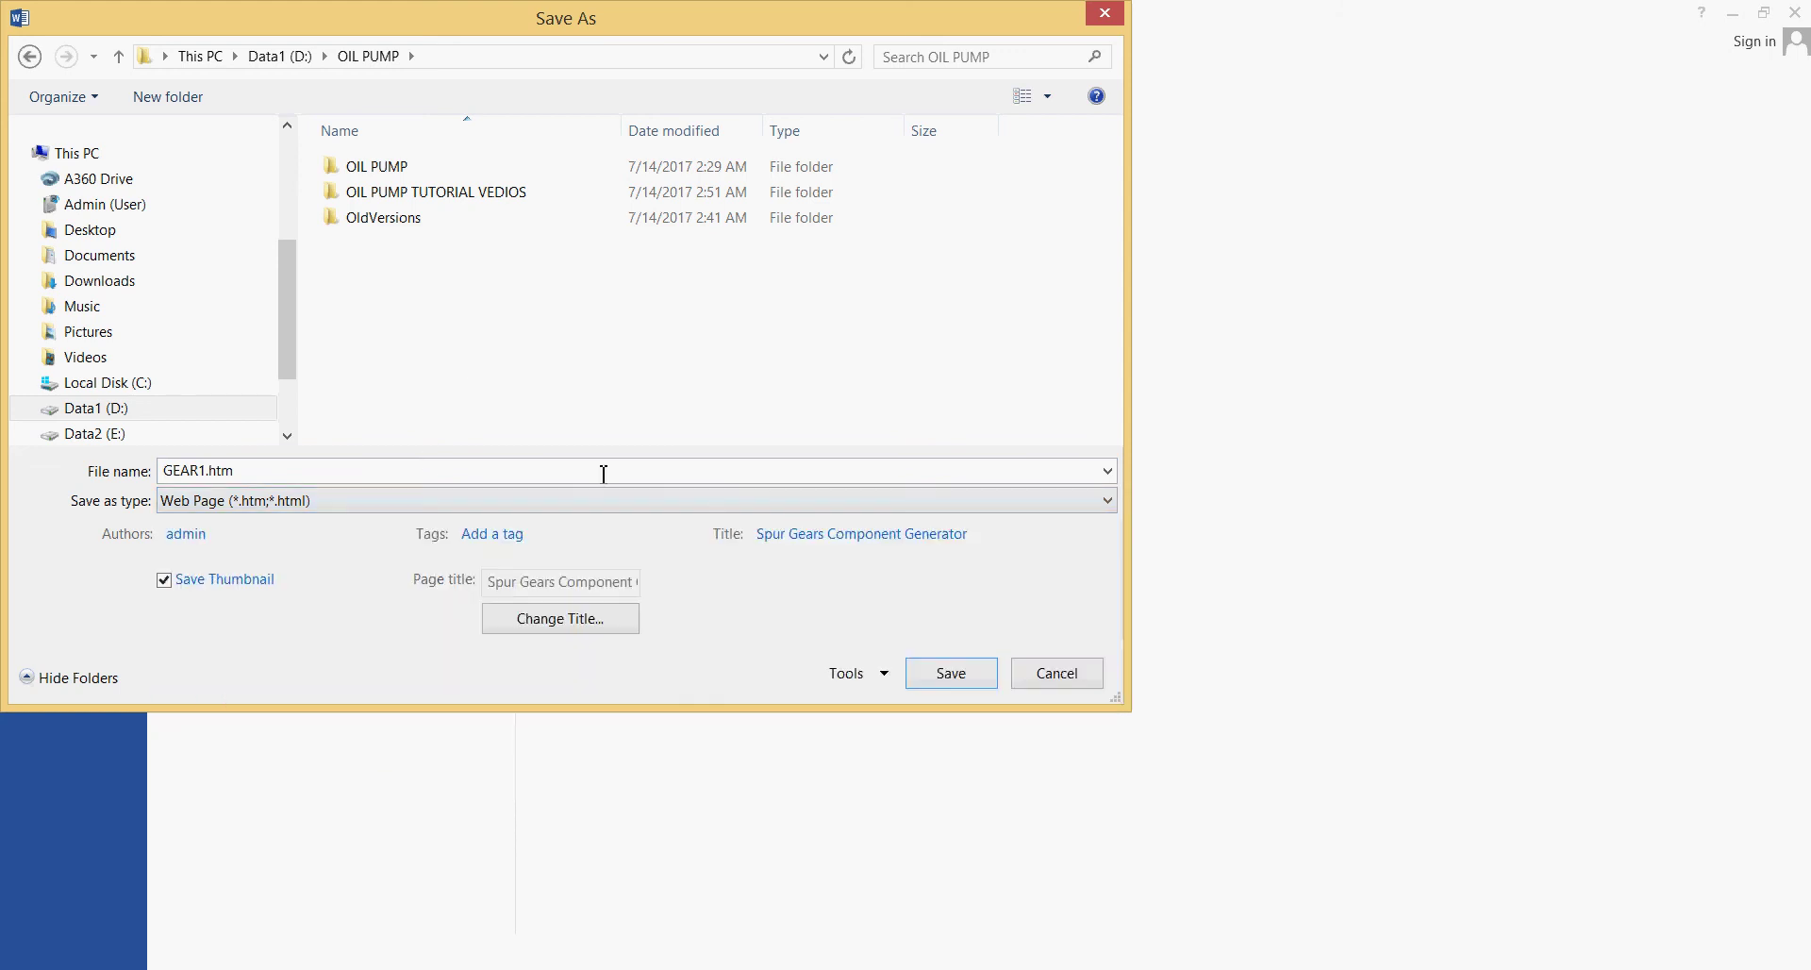
left_click(948, 674)
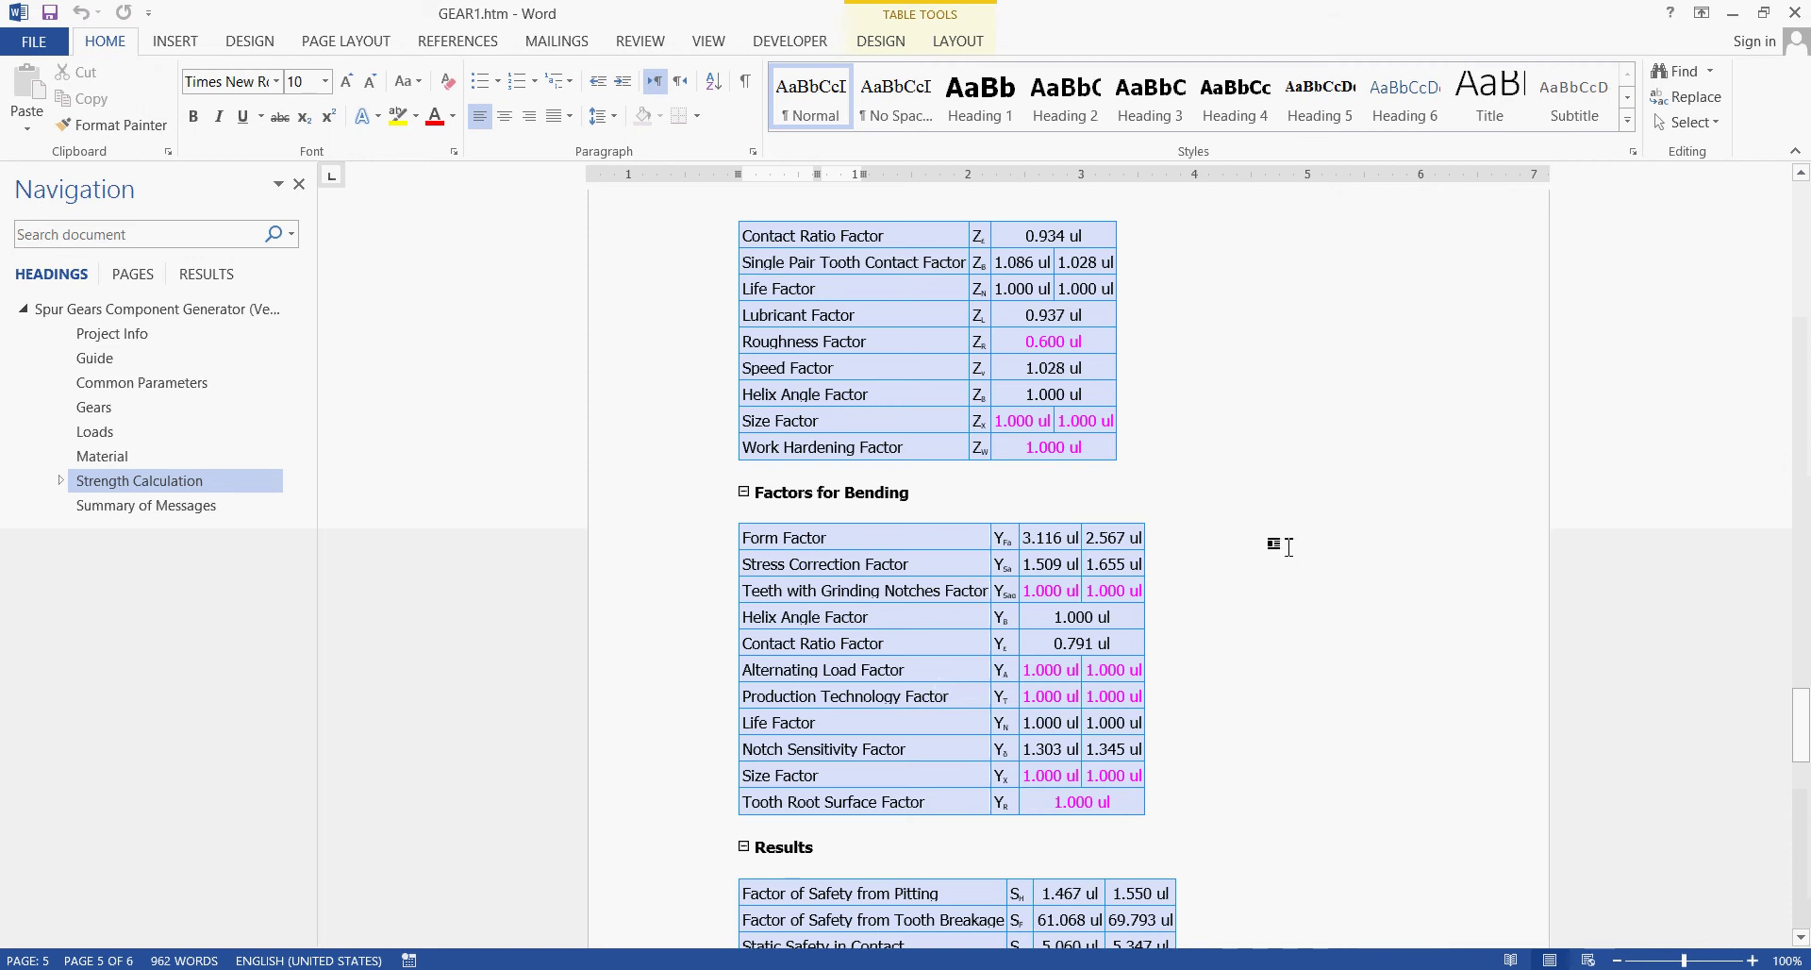
- Close Word, accept the spur gear design with OK, and re-centre the pump from the Home view
left_click(1794, 15)
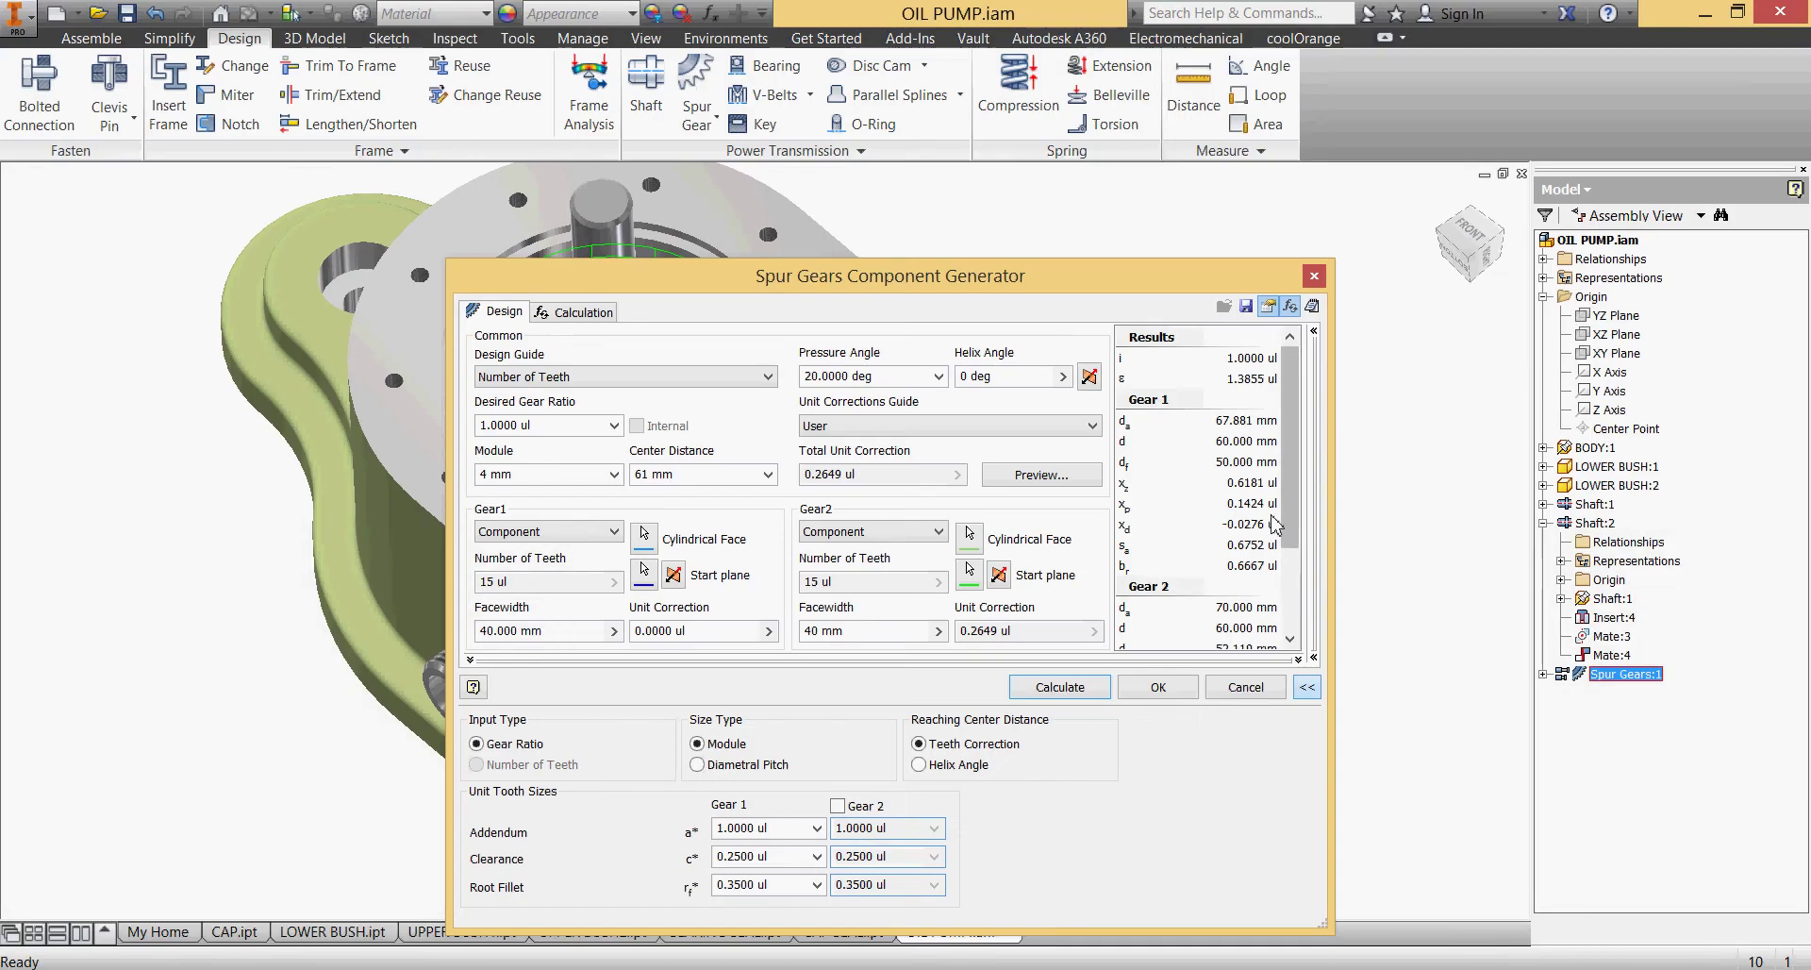
left_click(1193, 690)
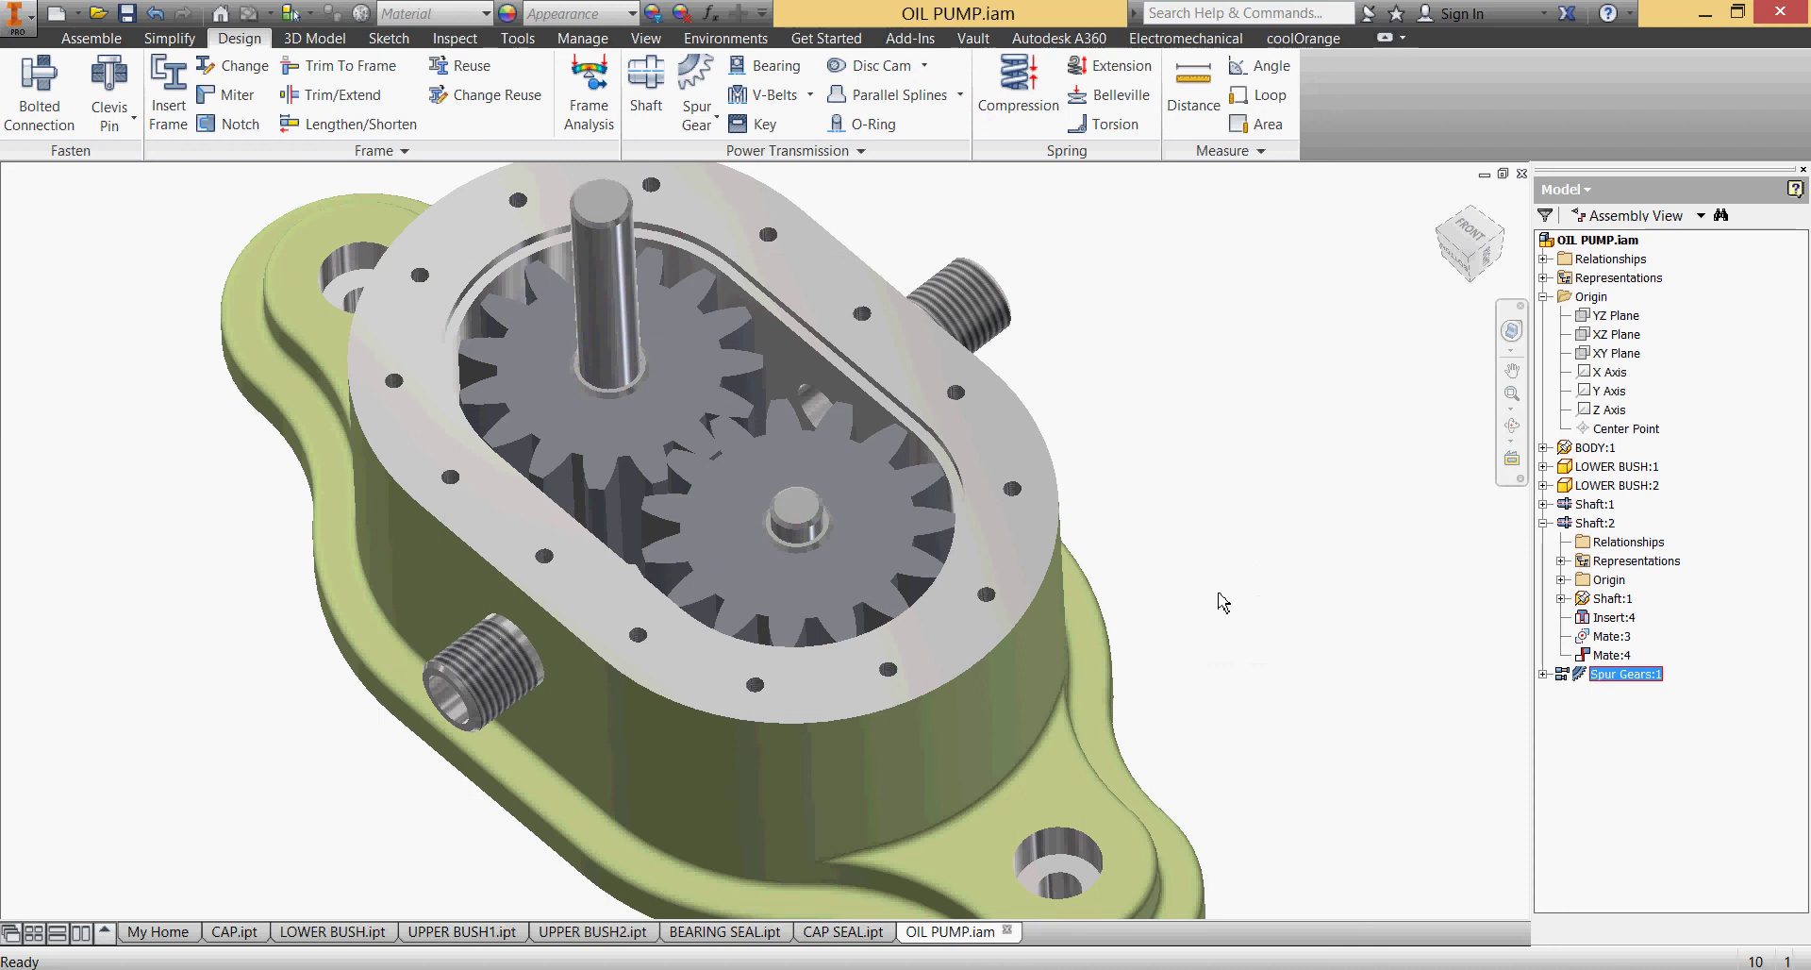
left_click(1441, 199)
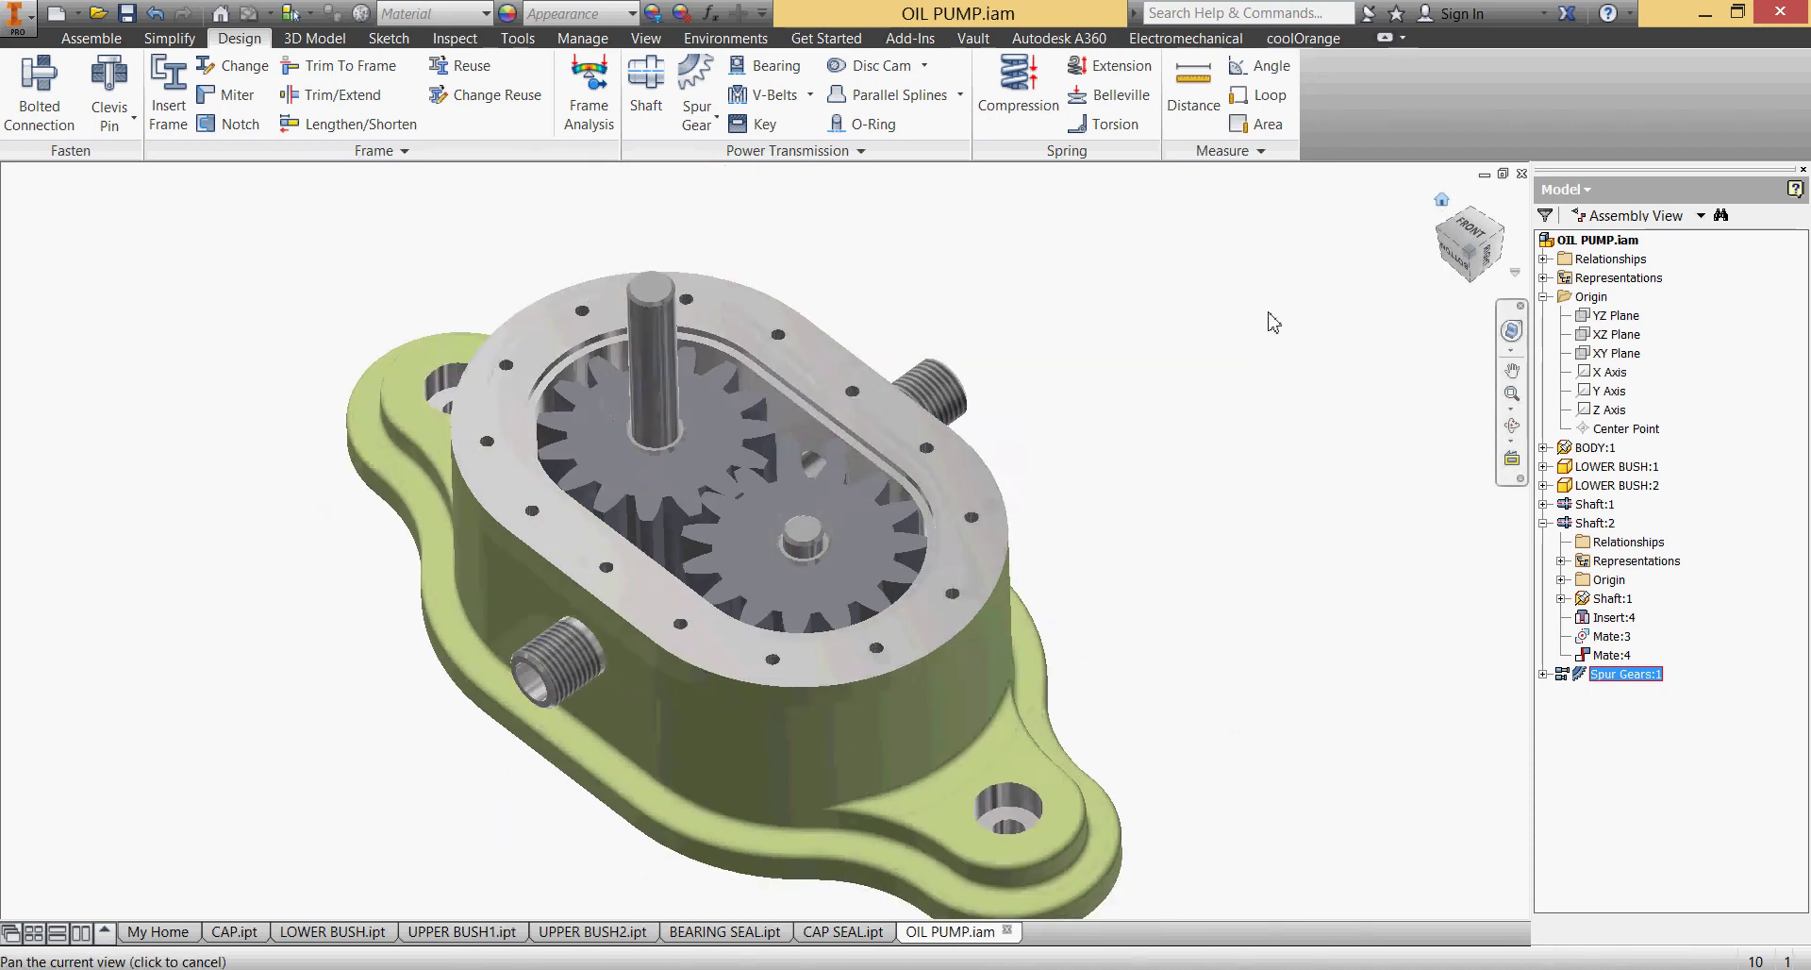
scroll(790, 446, "down", 5)
scroll(790, 446, "down", 5)
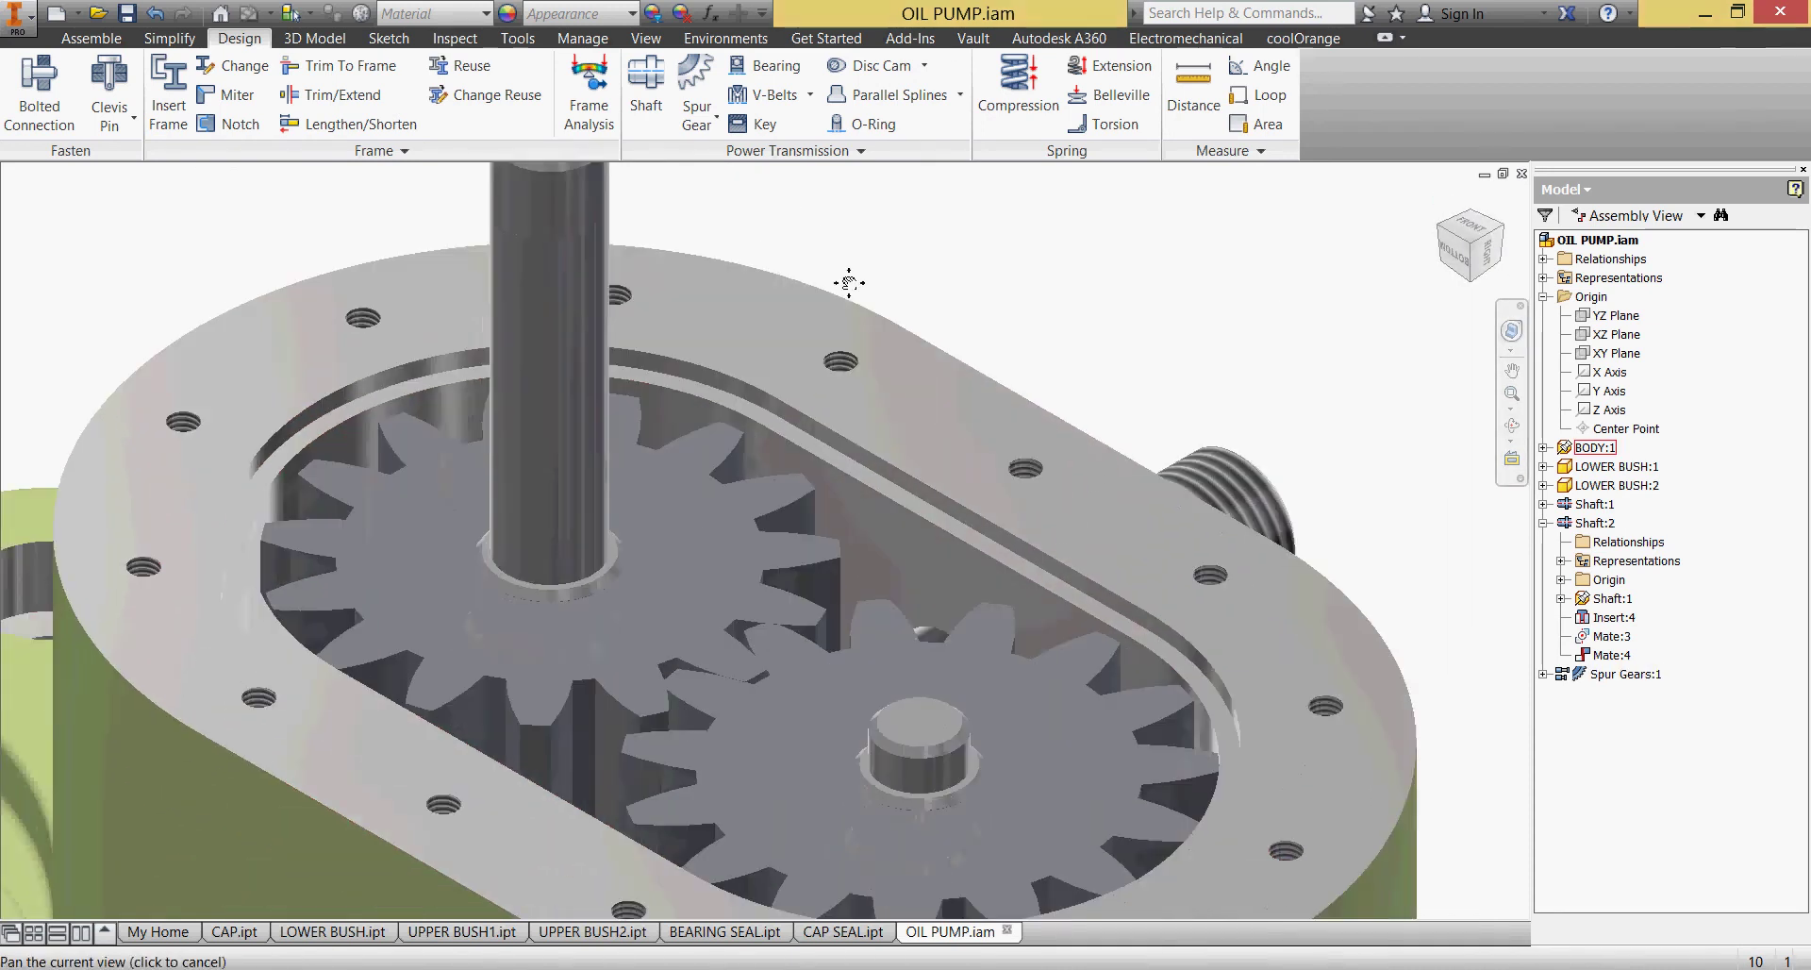
scroll(977, 258, "up", 5)
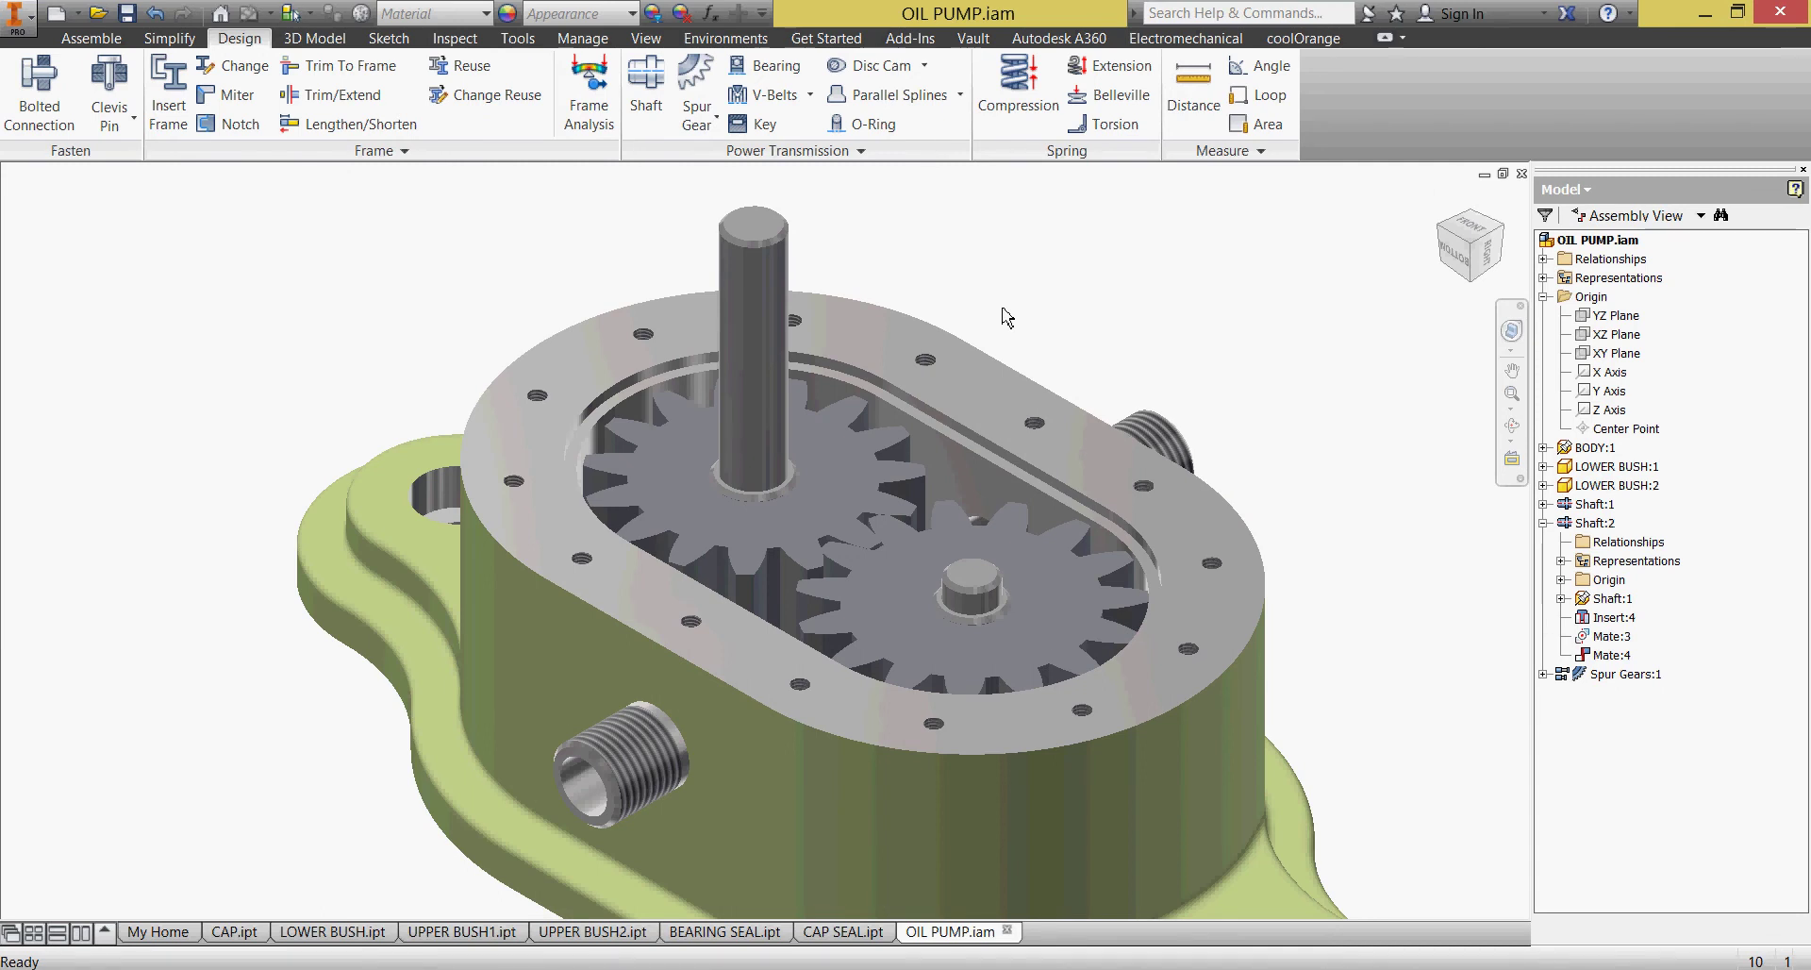
middle_click_drag(1008, 316, 925, 307)
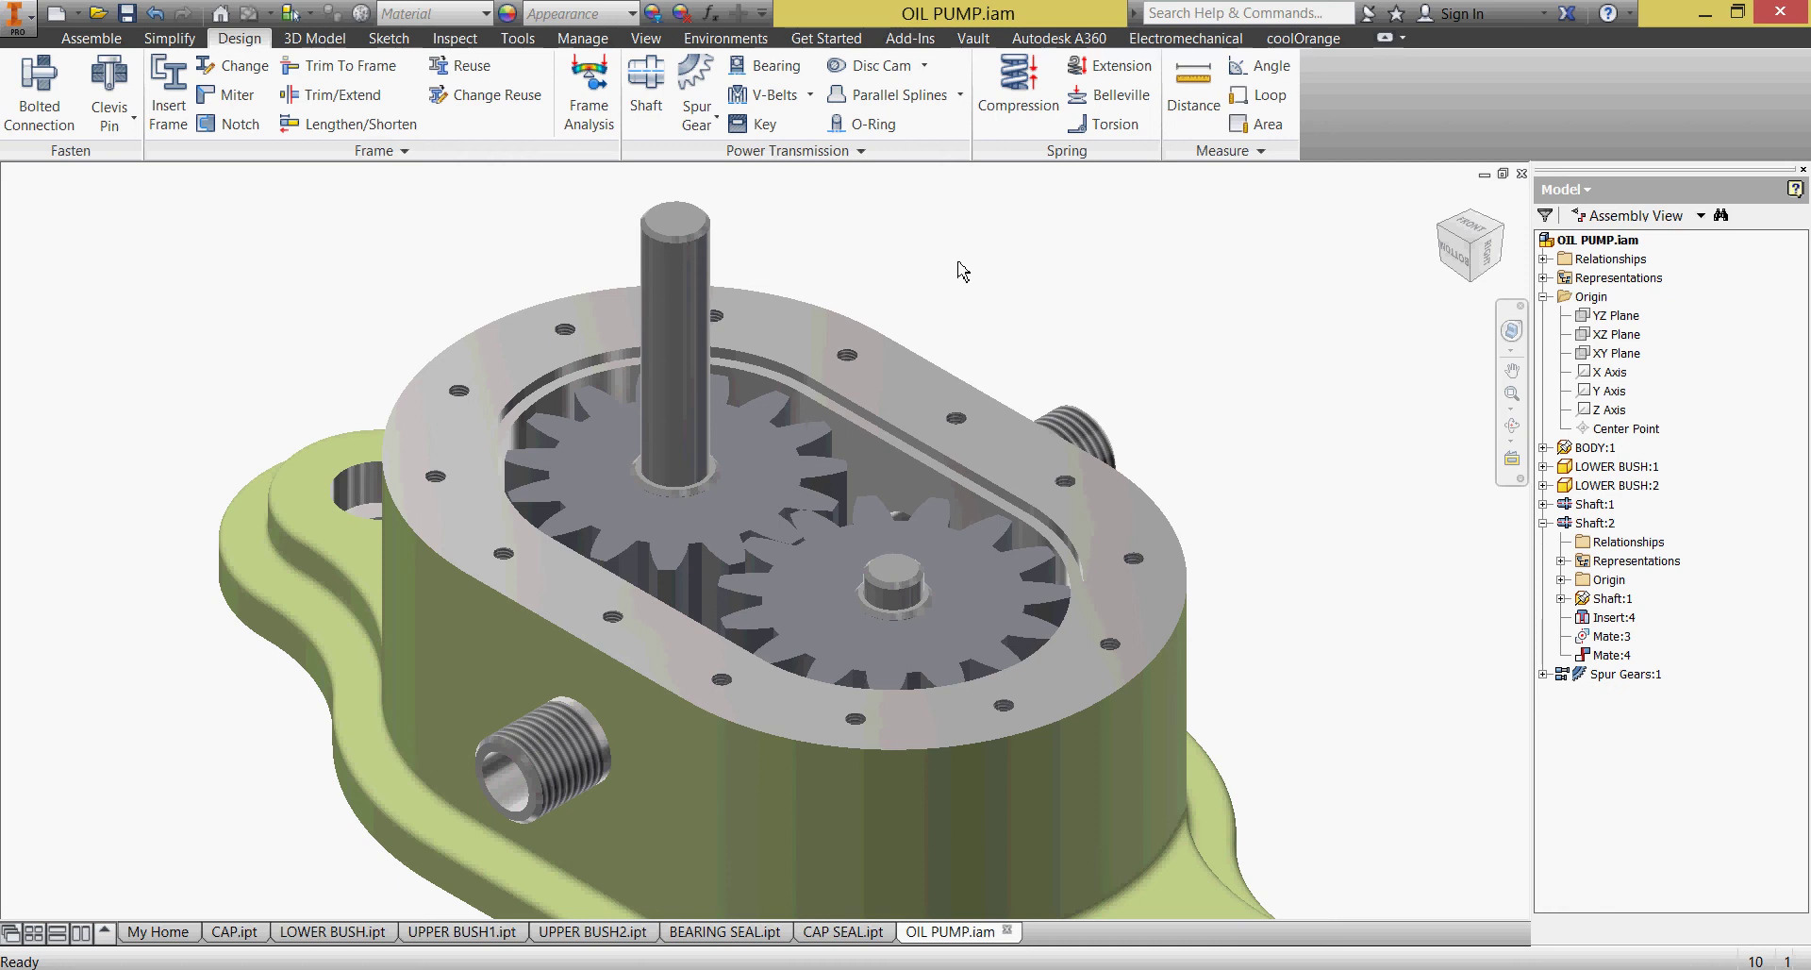
left_click(91, 37)
- Start an Angle constraint and pick Shaft:1's XZ Plane as the first geometry
left_click(304, 90)
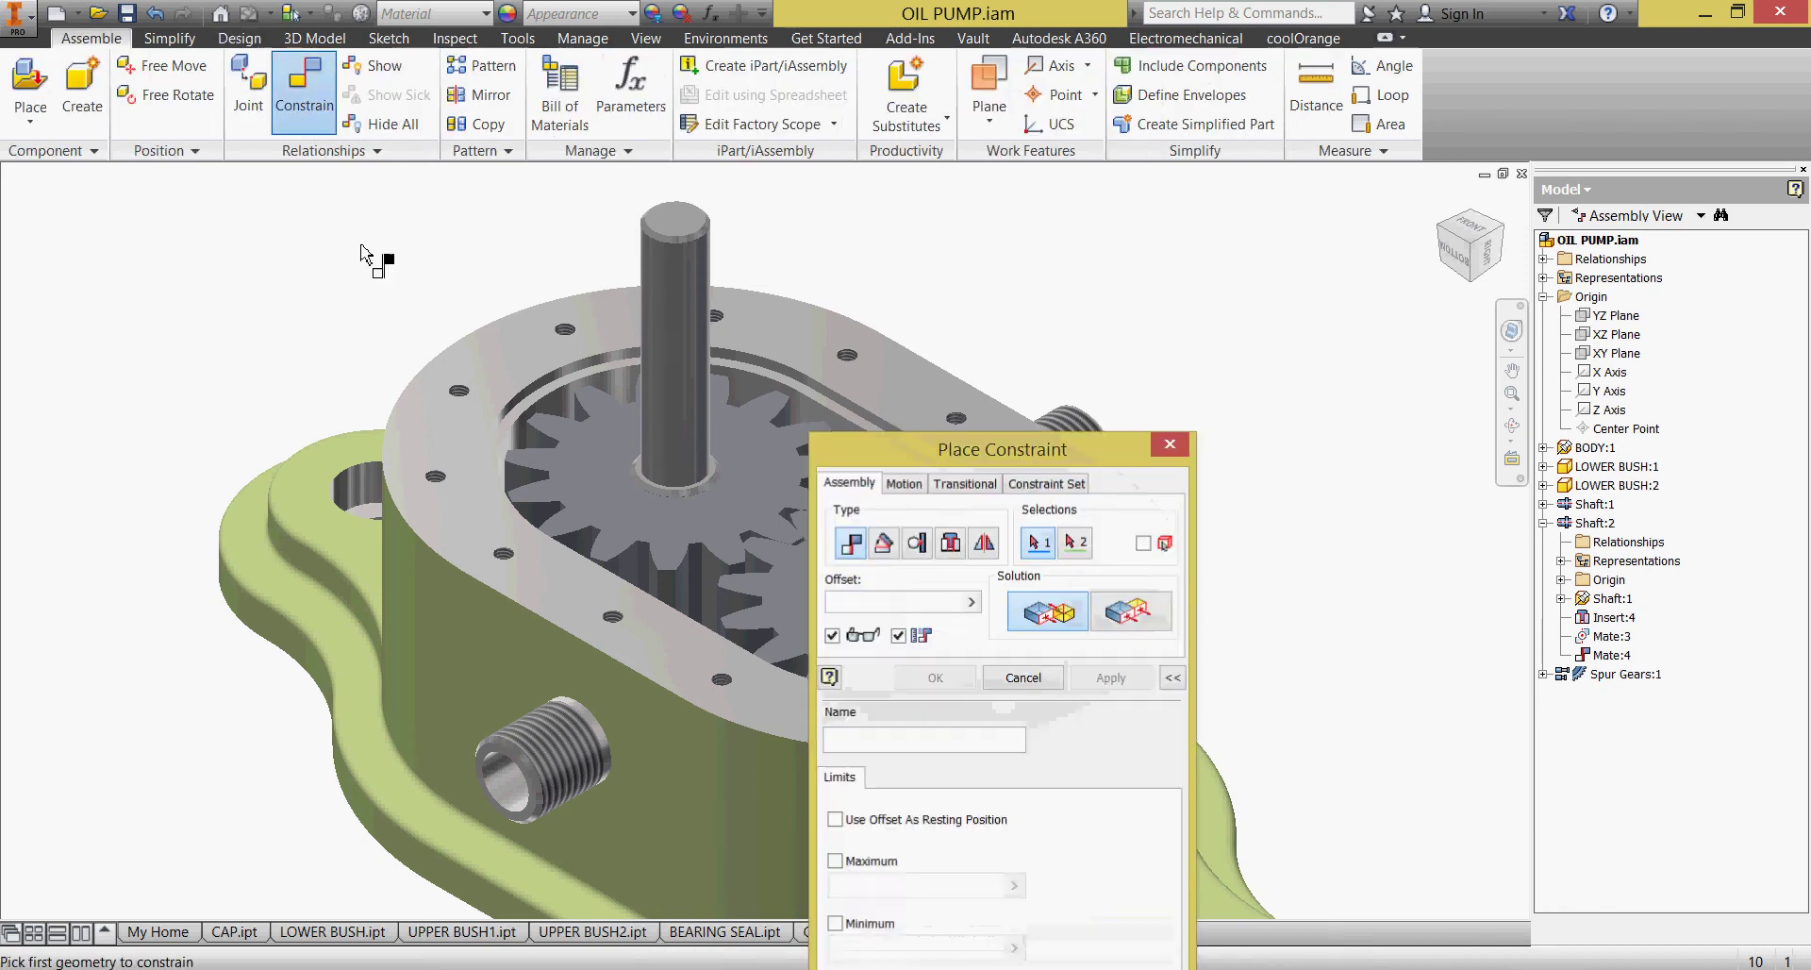
left_click_drag(934, 457, 1327, 347)
left_click(1298, 429)
left_click_drag(1190, 373, 352, 528)
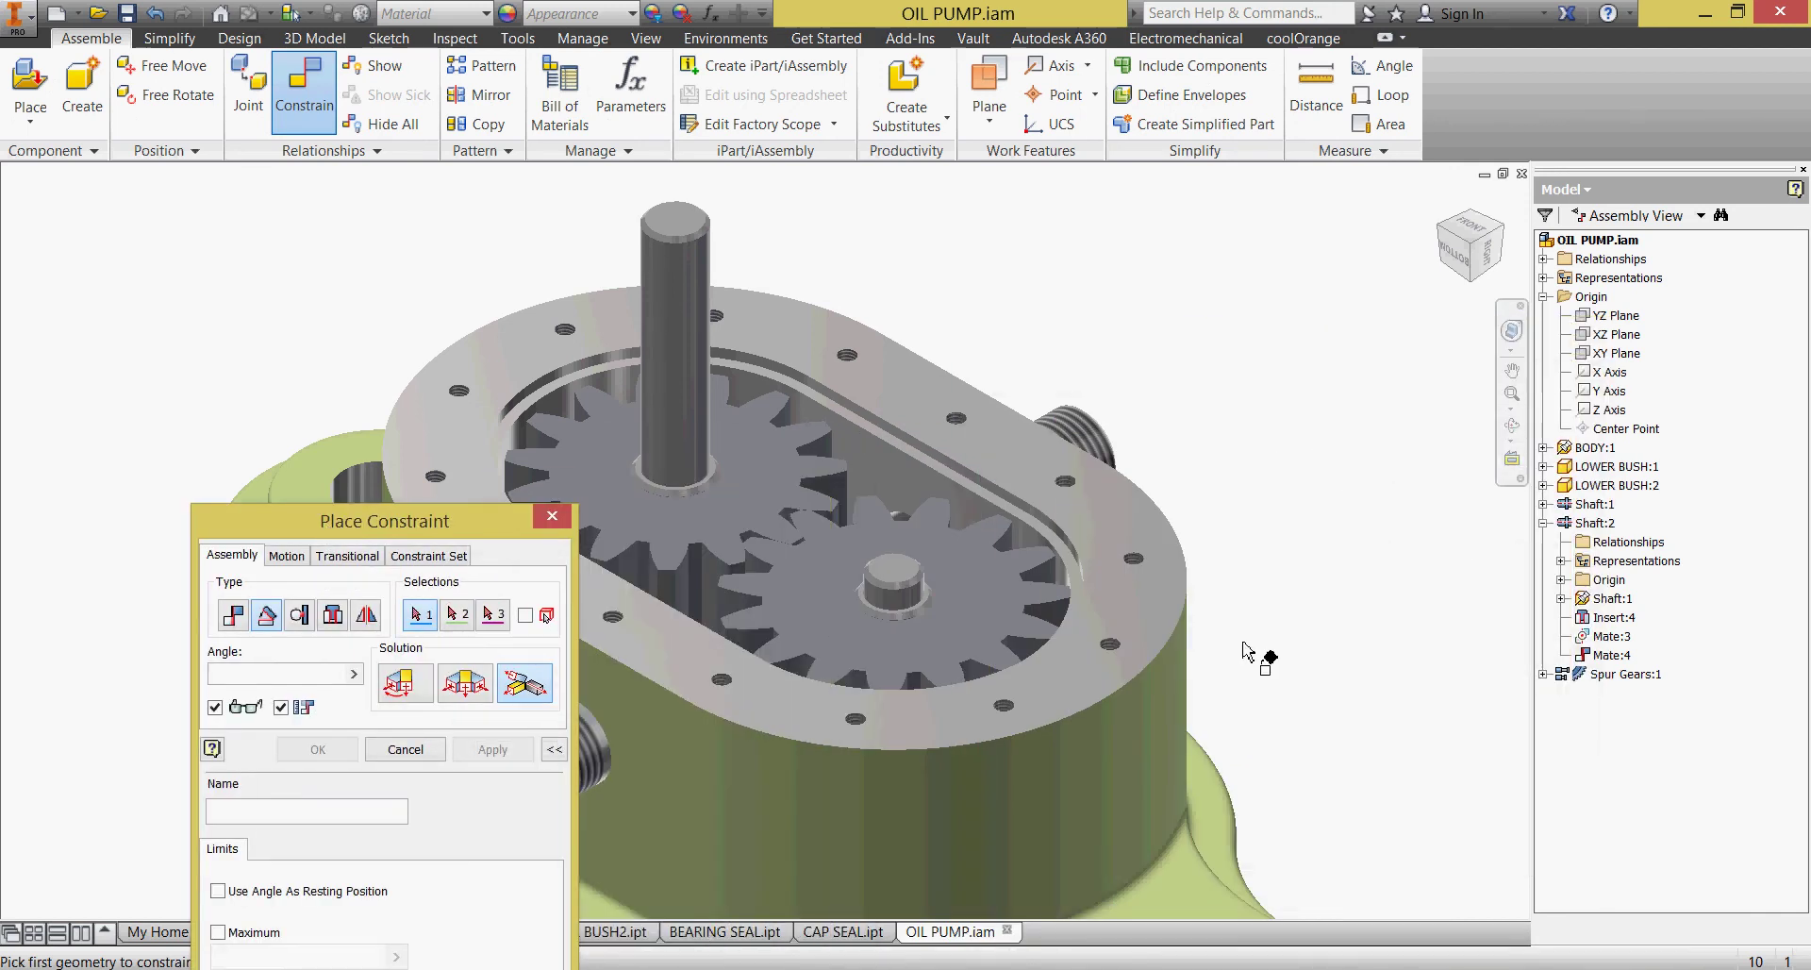
left_click(1544, 504)
left_click(1561, 560)
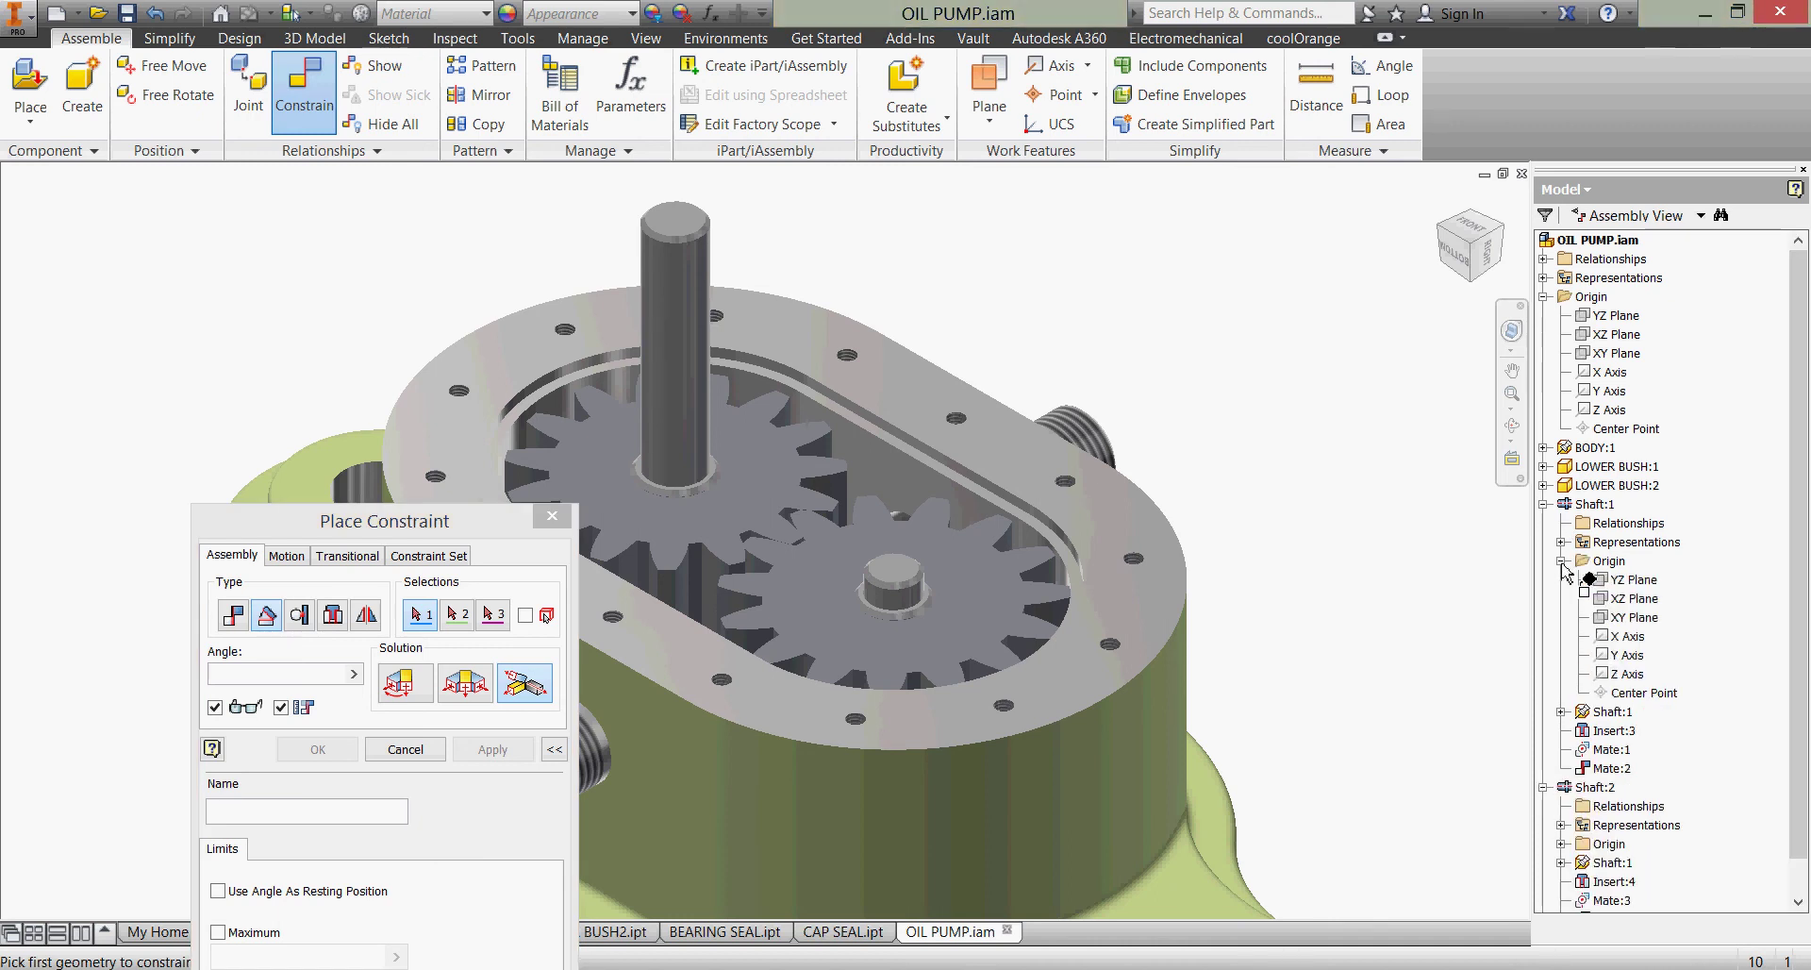
left_click(1601, 602)
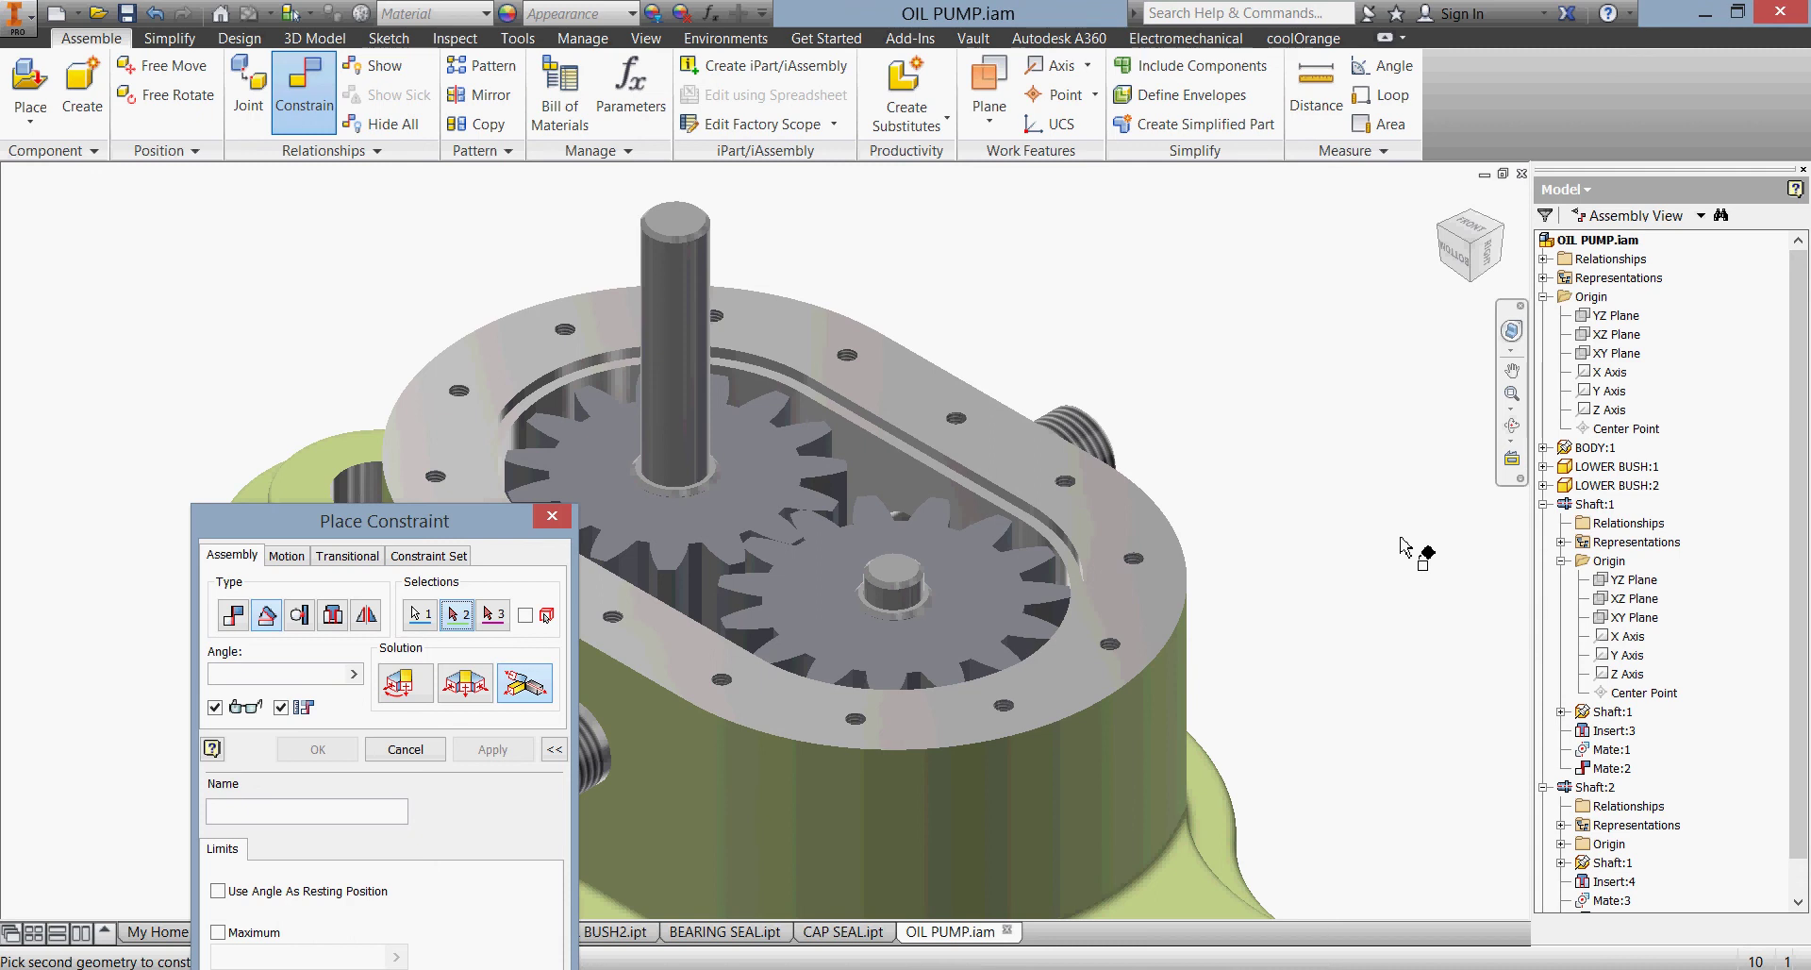
- Pick BODY:1's XZ Plane, use the directed solution, and create the 0.00 deg constraint named DRIVE
left_click(1543, 447)
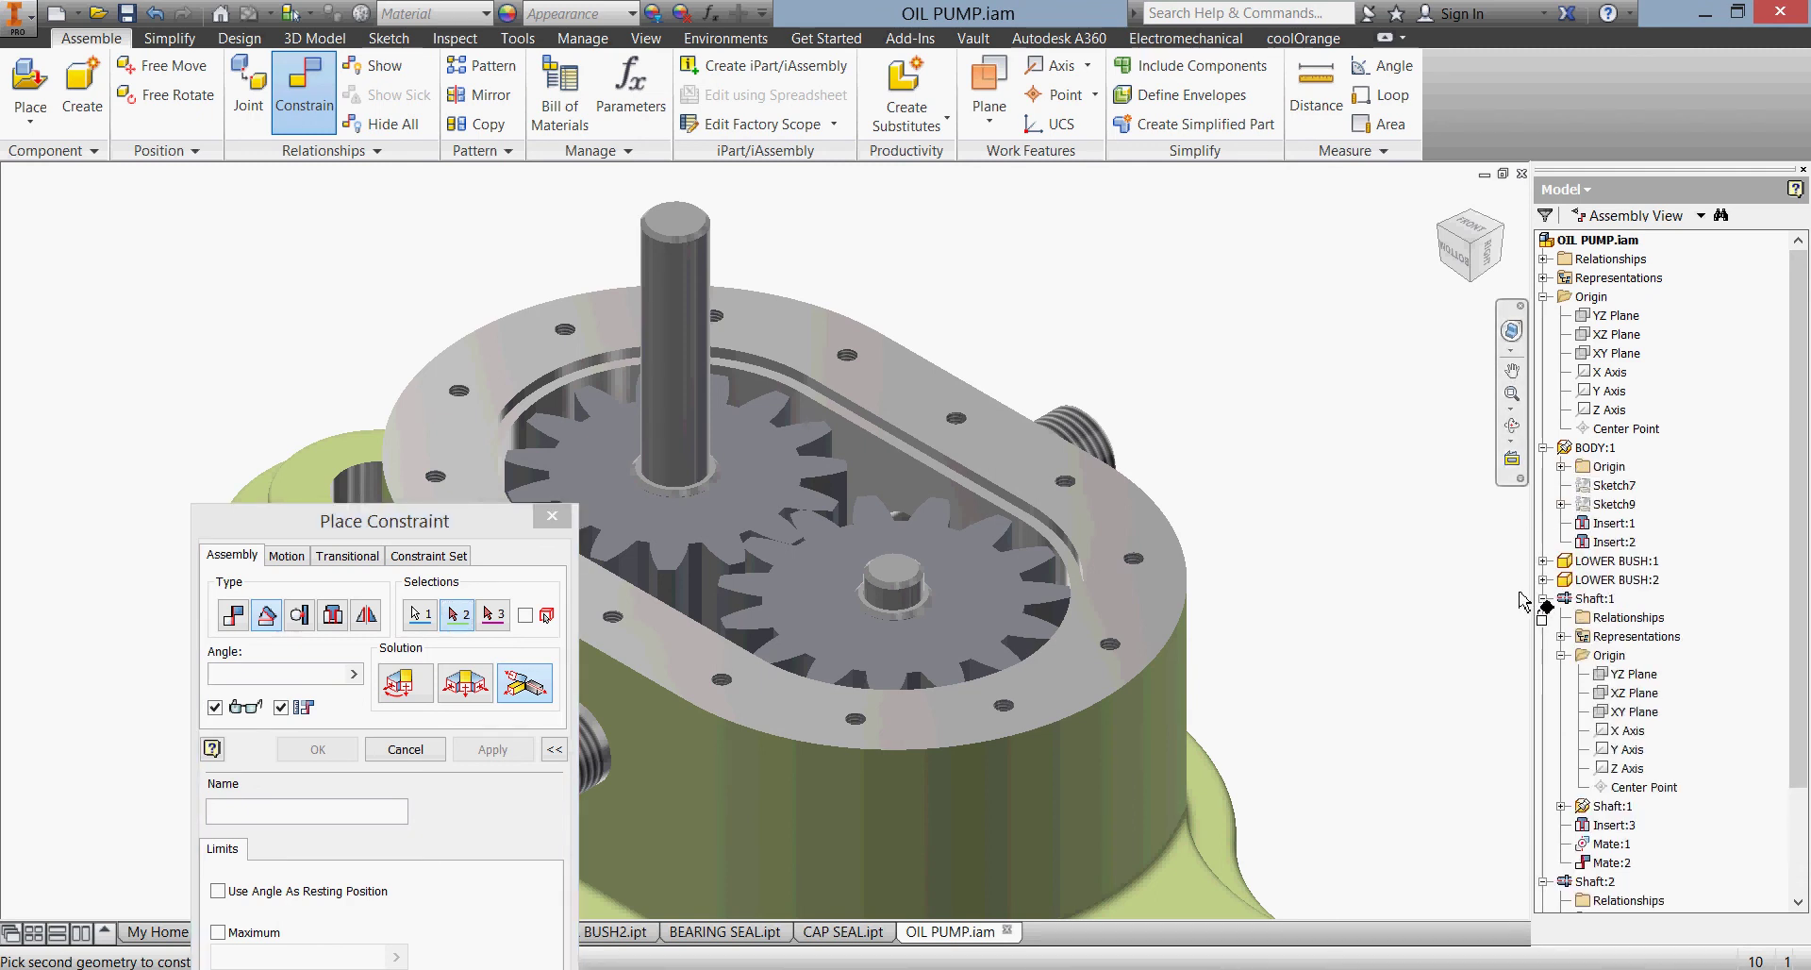
left_click(1561, 466)
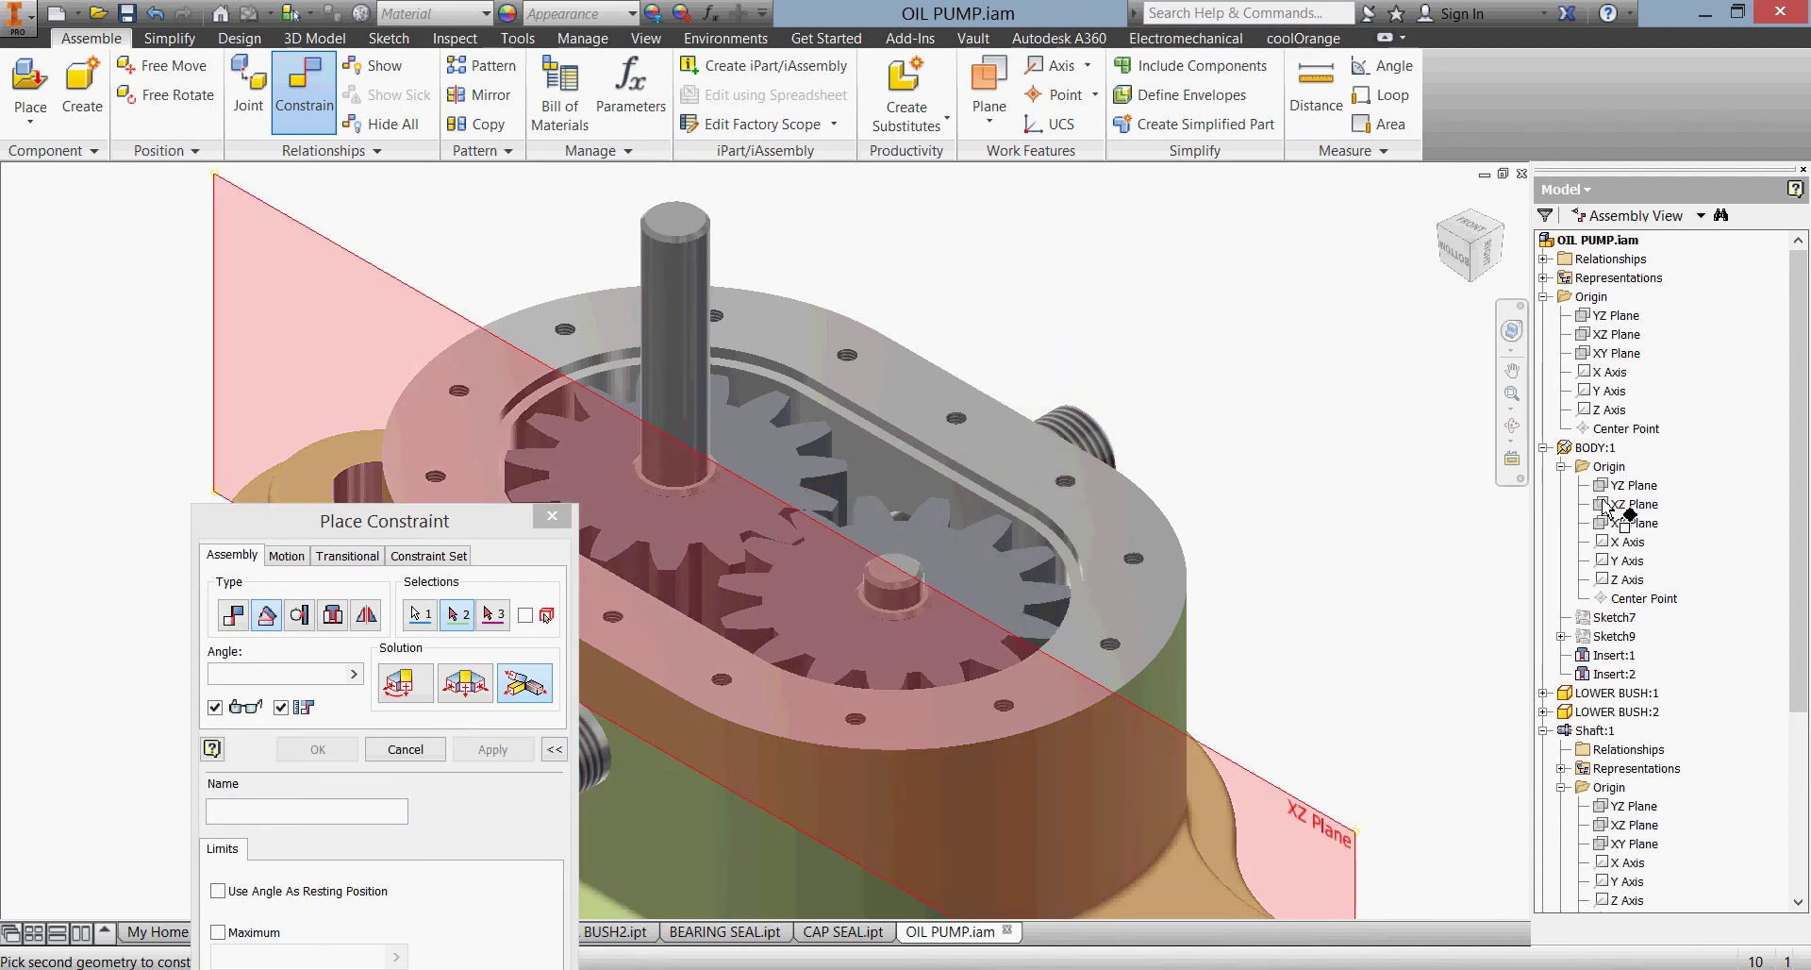
left_click(1606, 509)
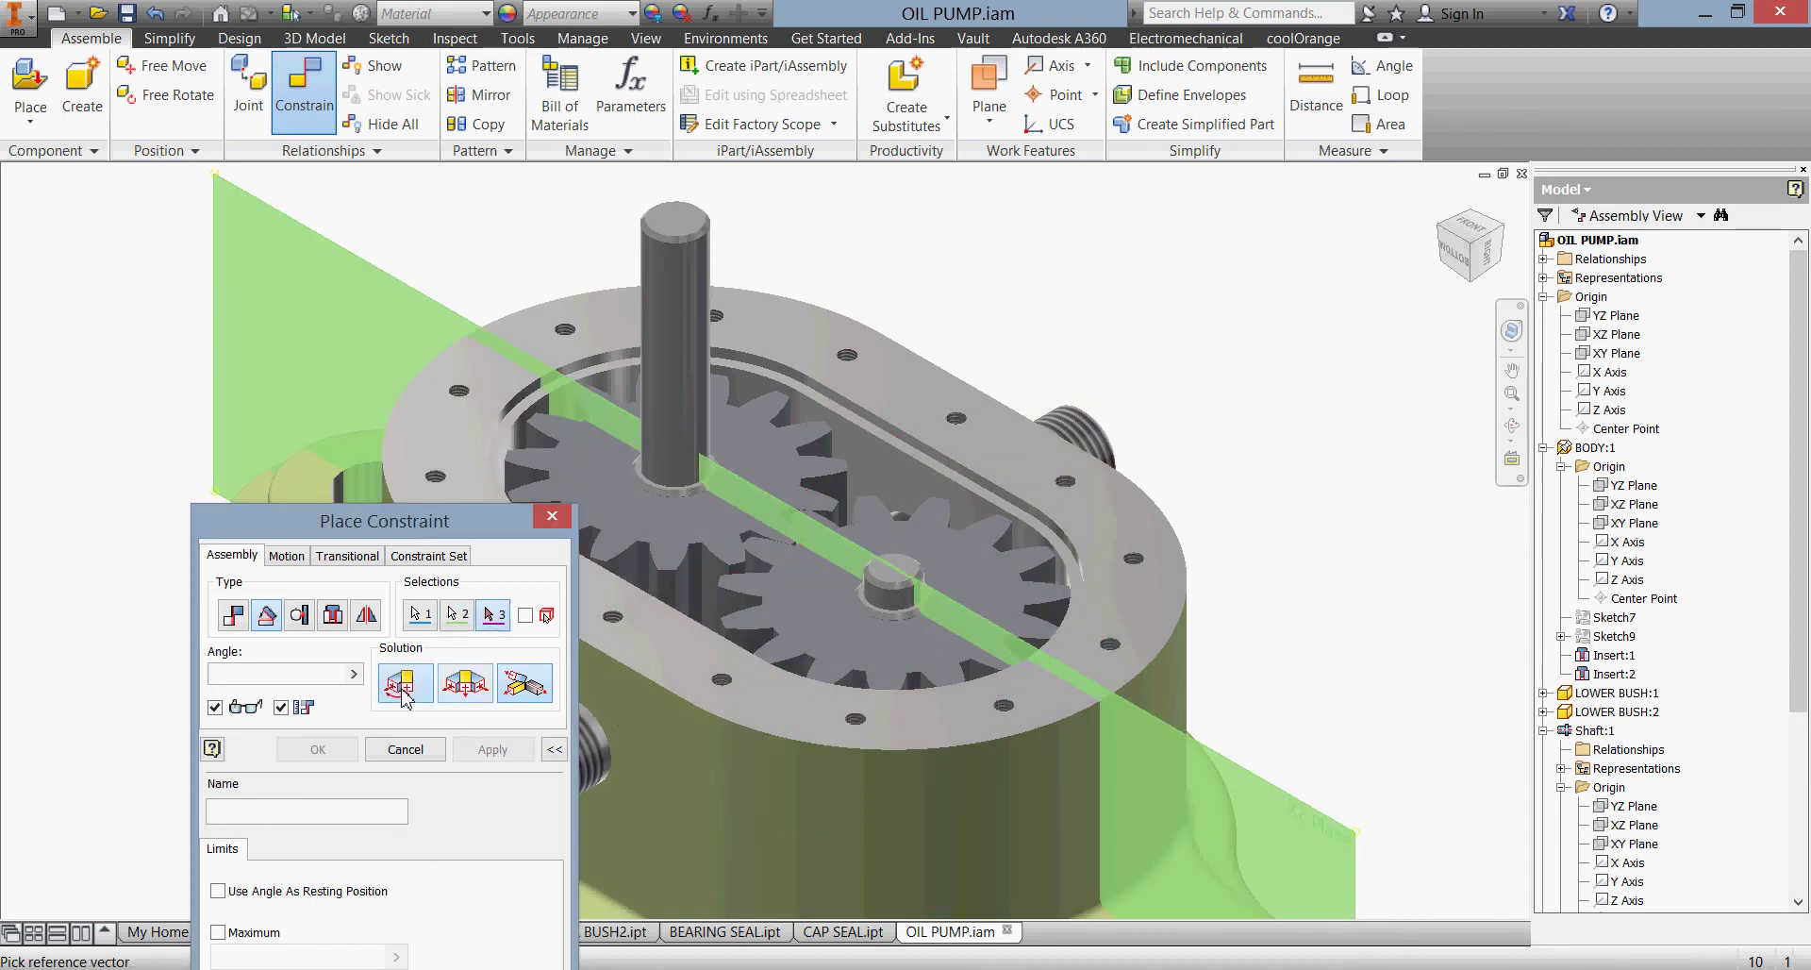
left_click(402, 691)
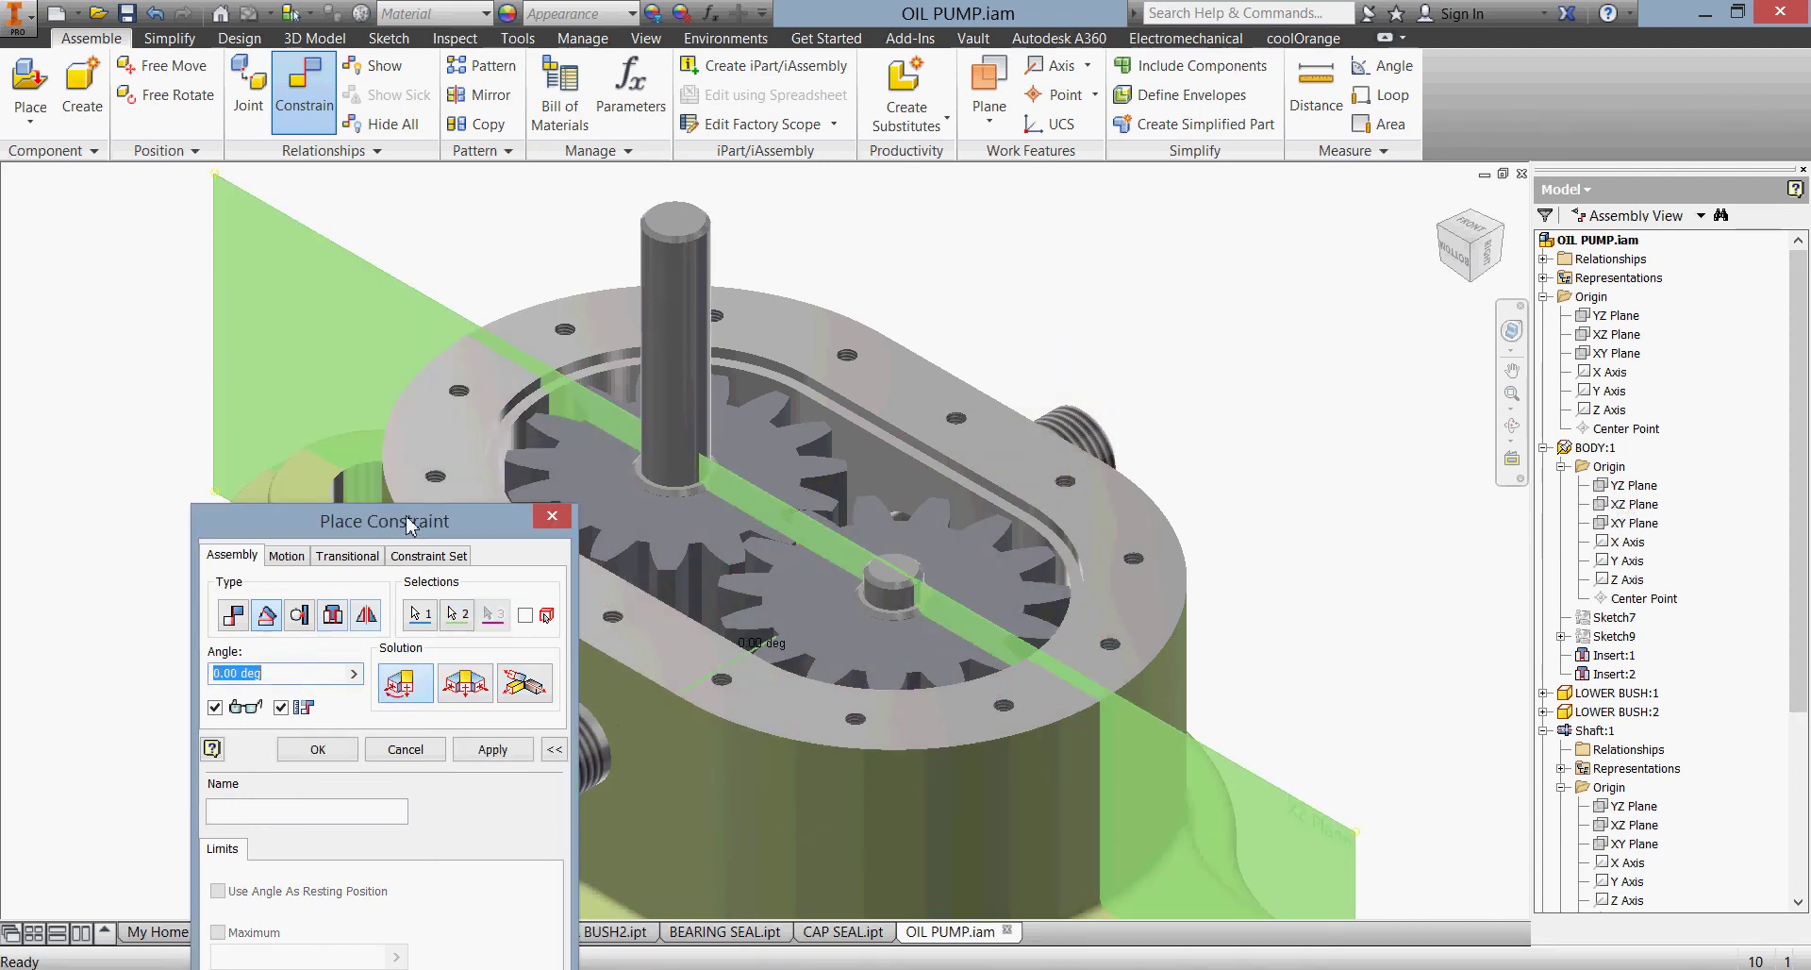
left_click_drag(410, 525, 1353, 417)
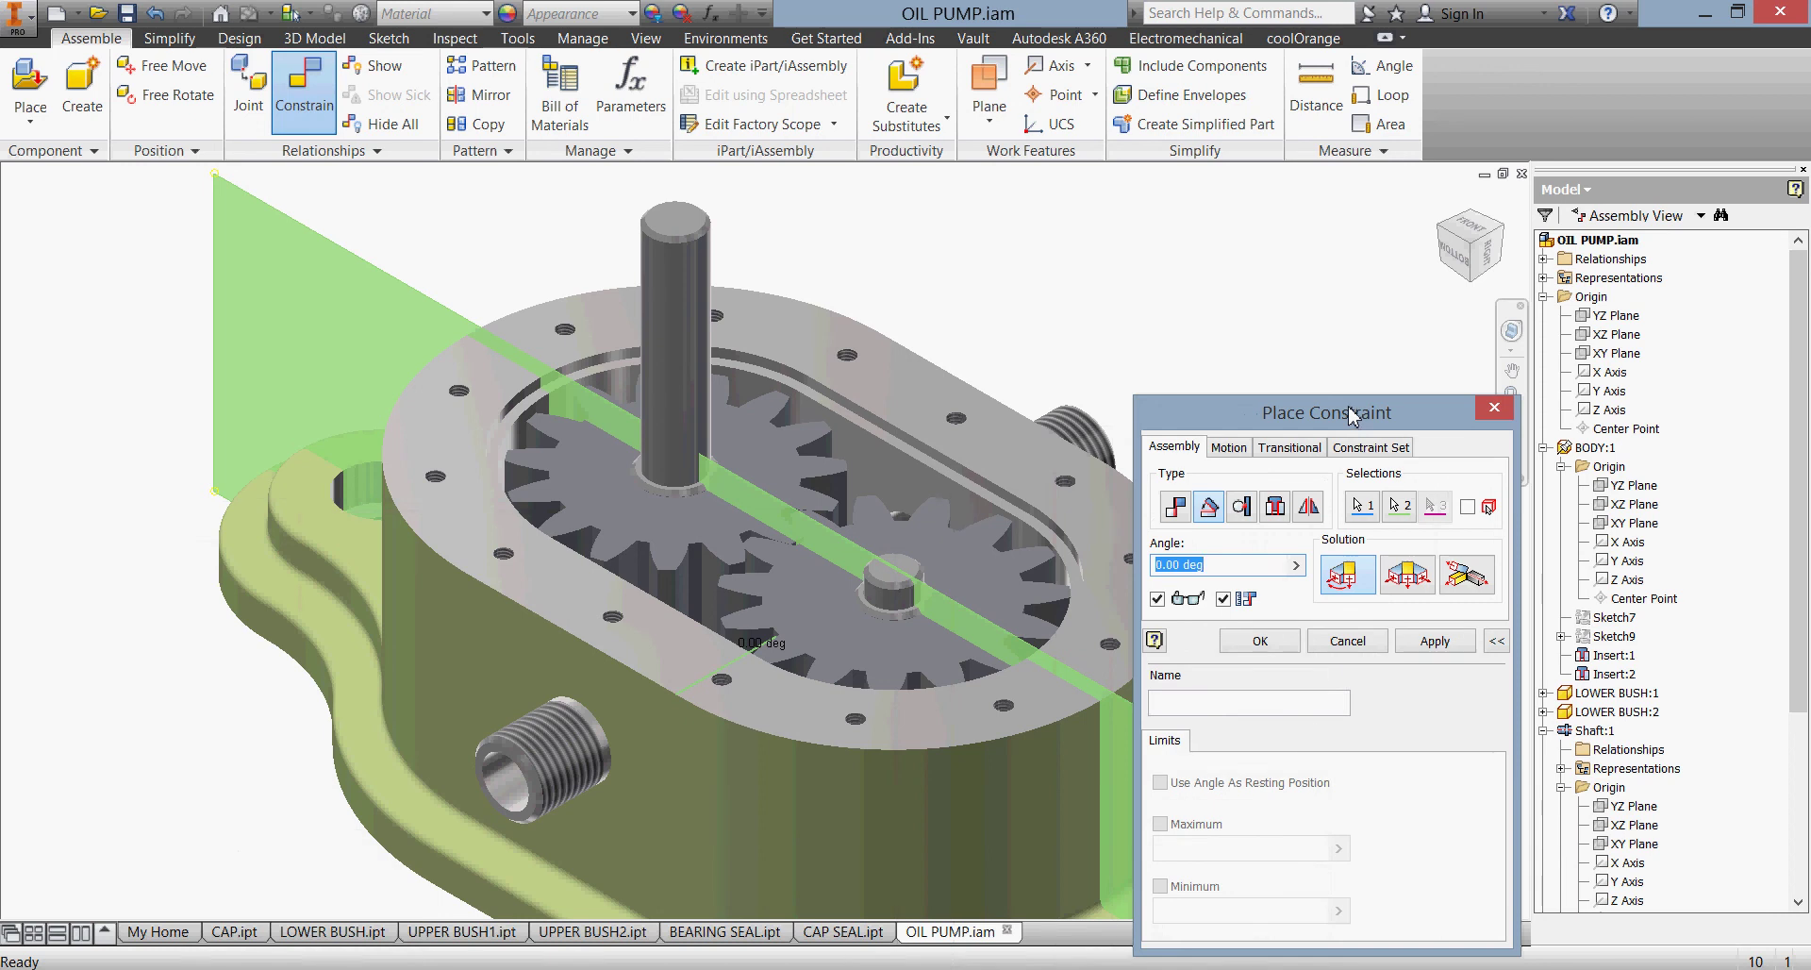
left_click(1265, 702)
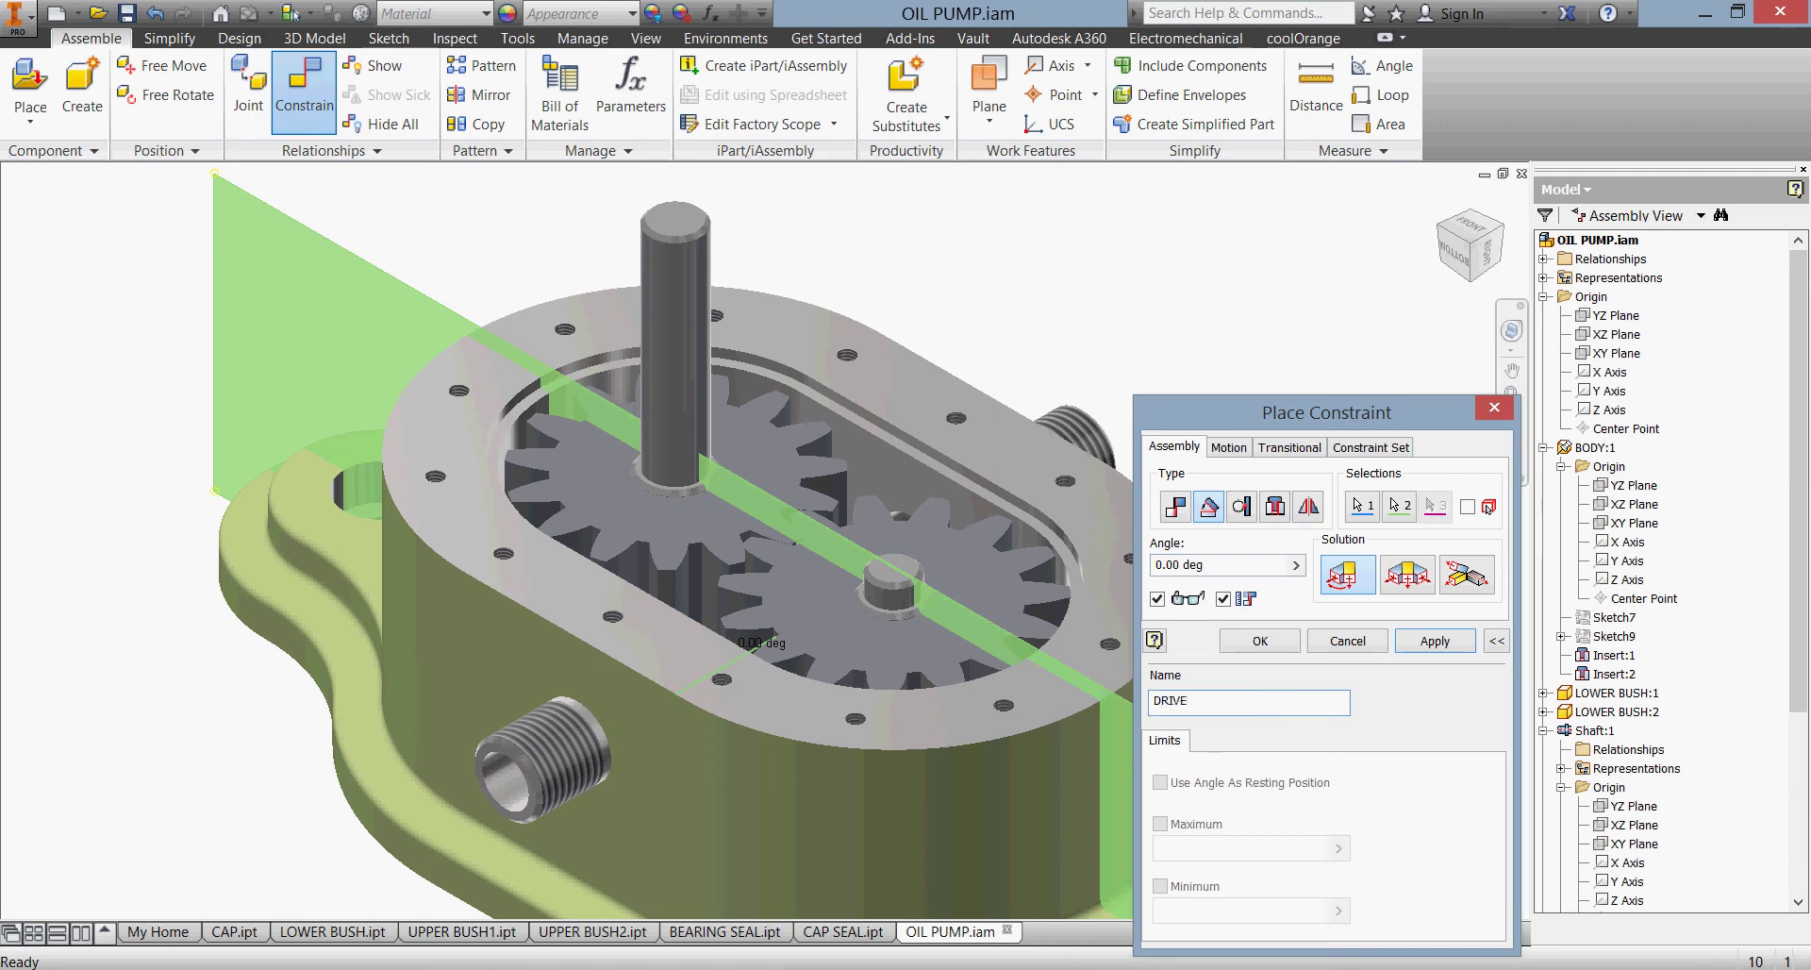
left_click(1288, 647)
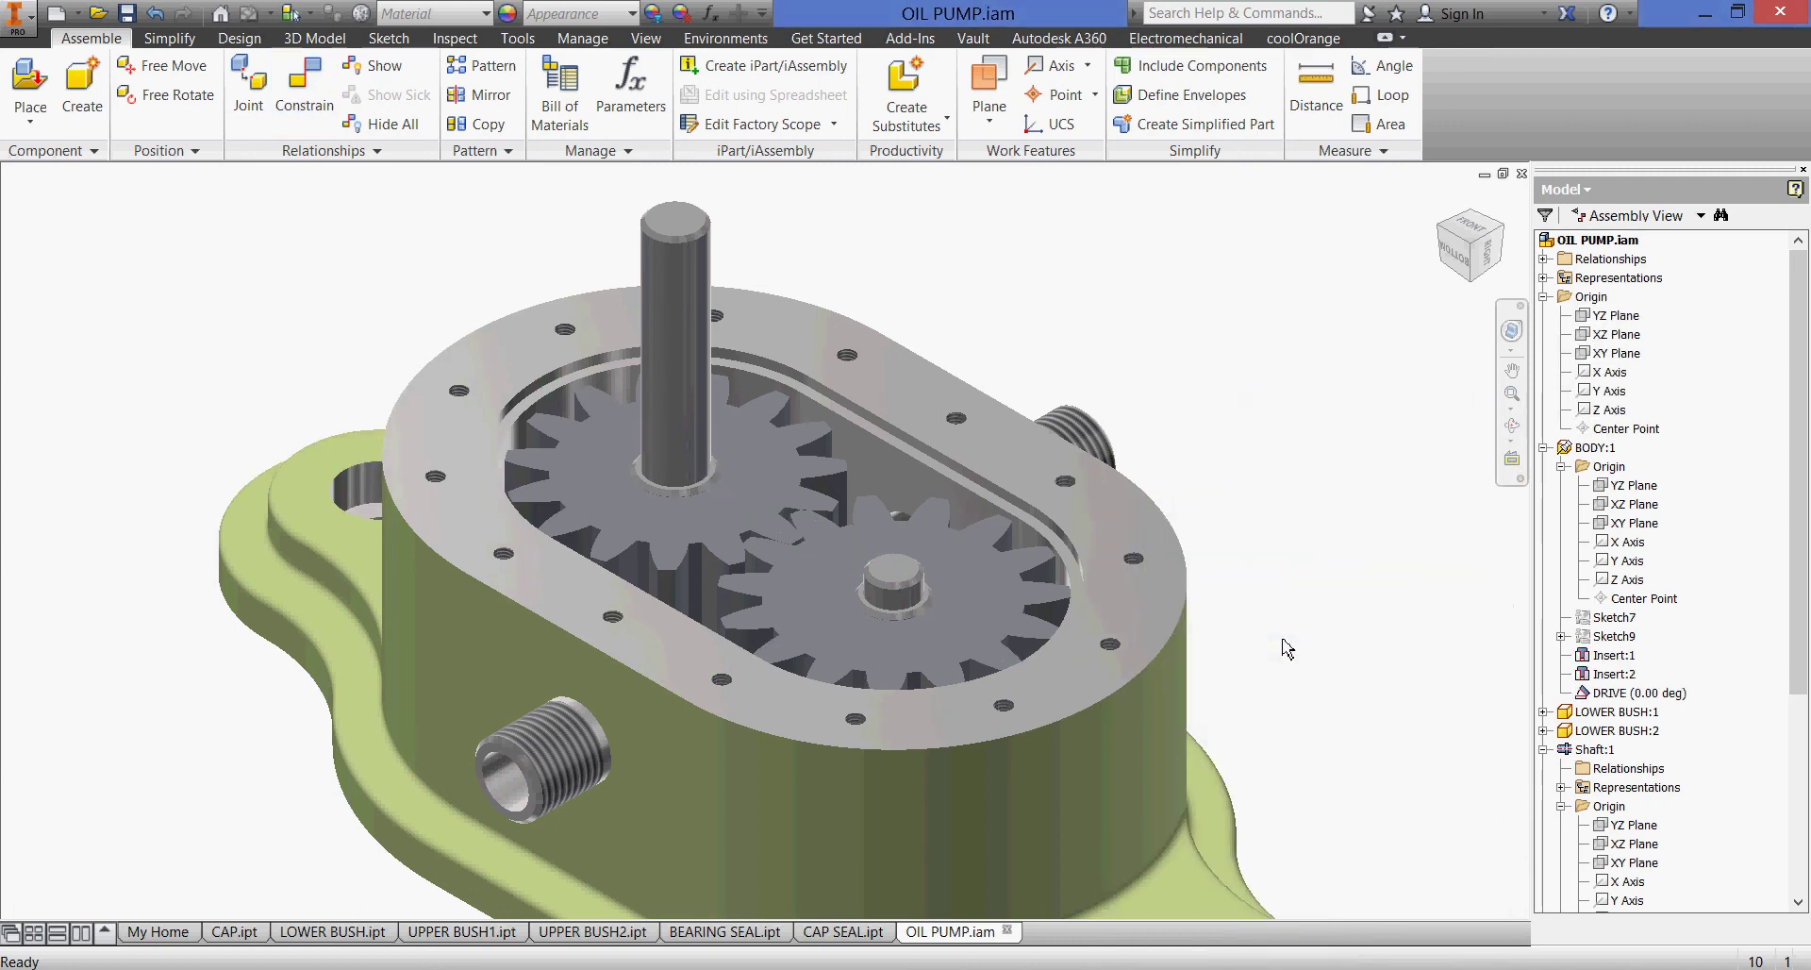
- Start a directed Angle constraint and pick a Shaft:1 origin plane as the first geometry
left_click(304, 86)
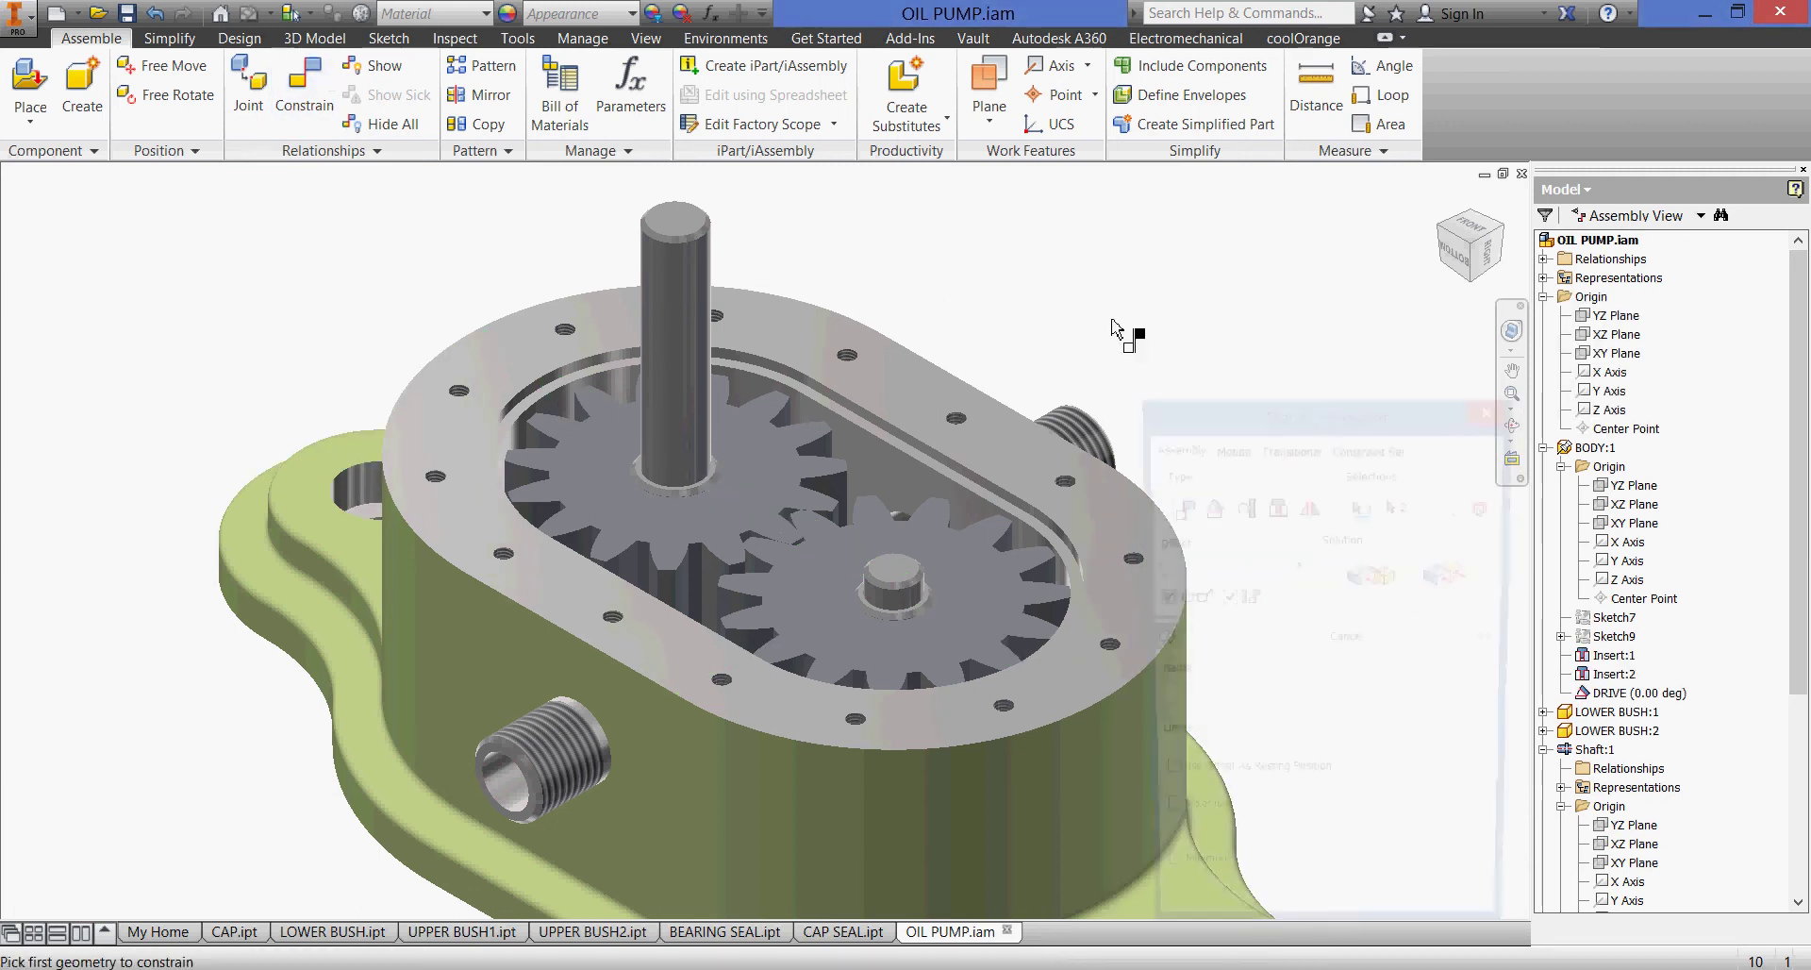
left_click(1210, 507)
left_click(1338, 577)
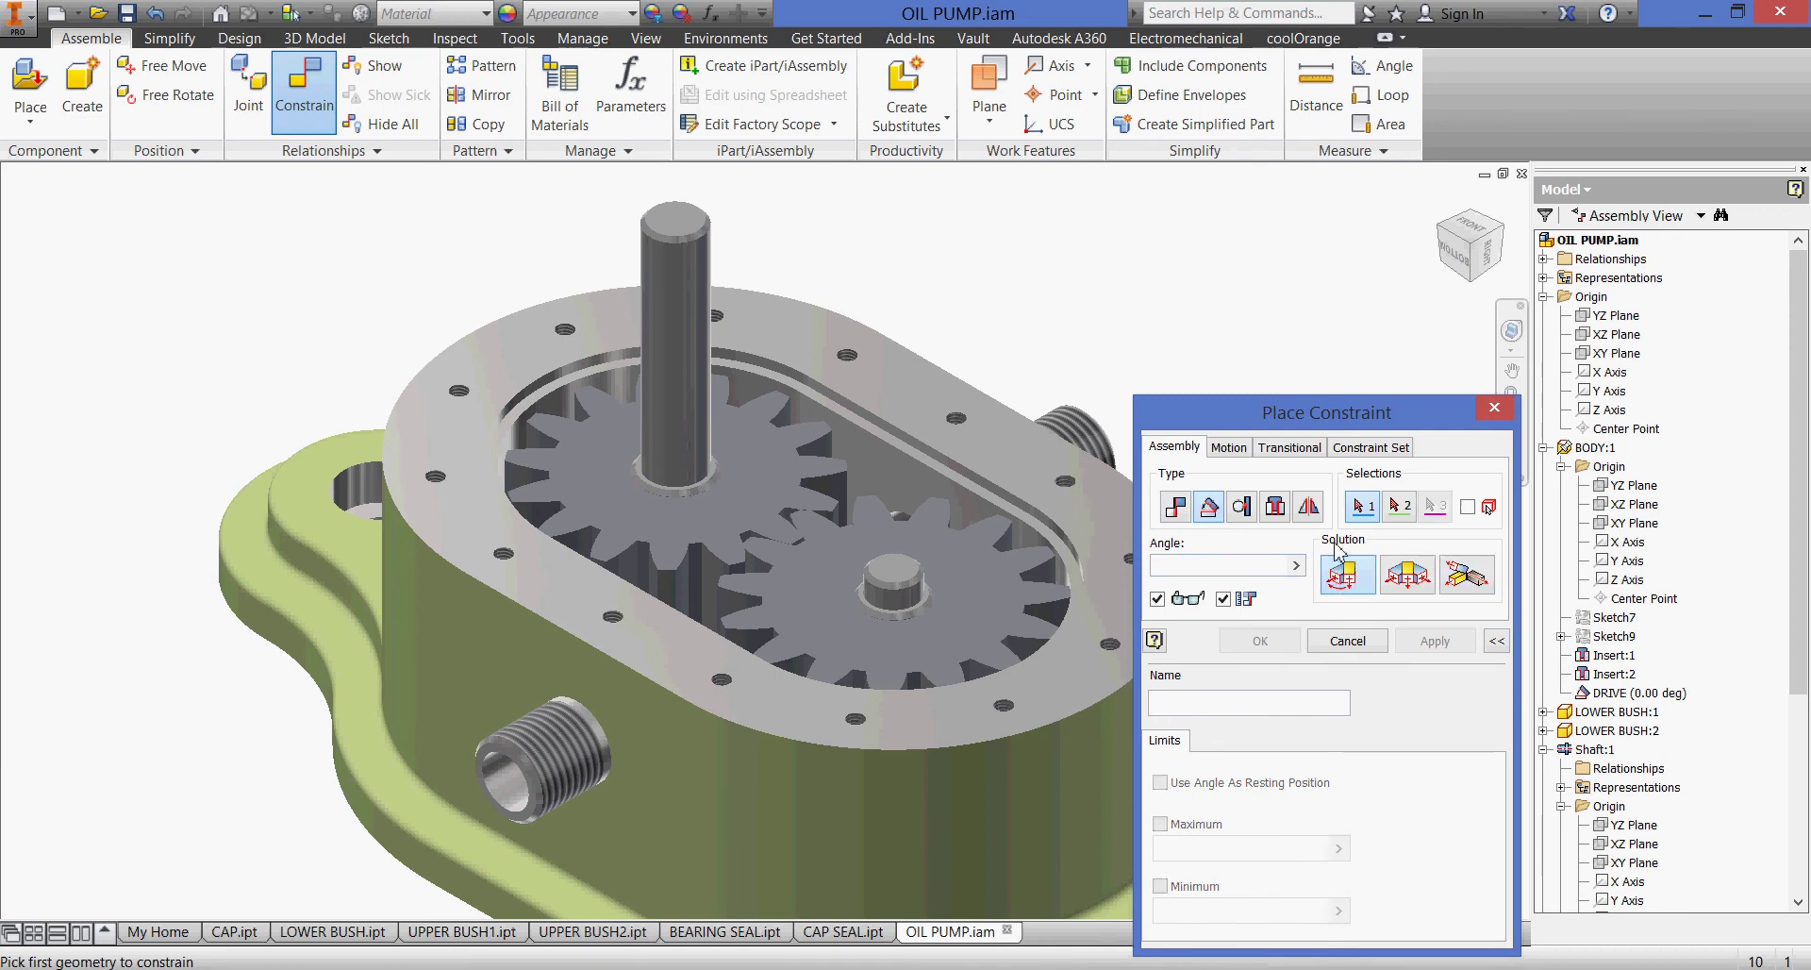
left_click_drag(1361, 422, 1336, 613)
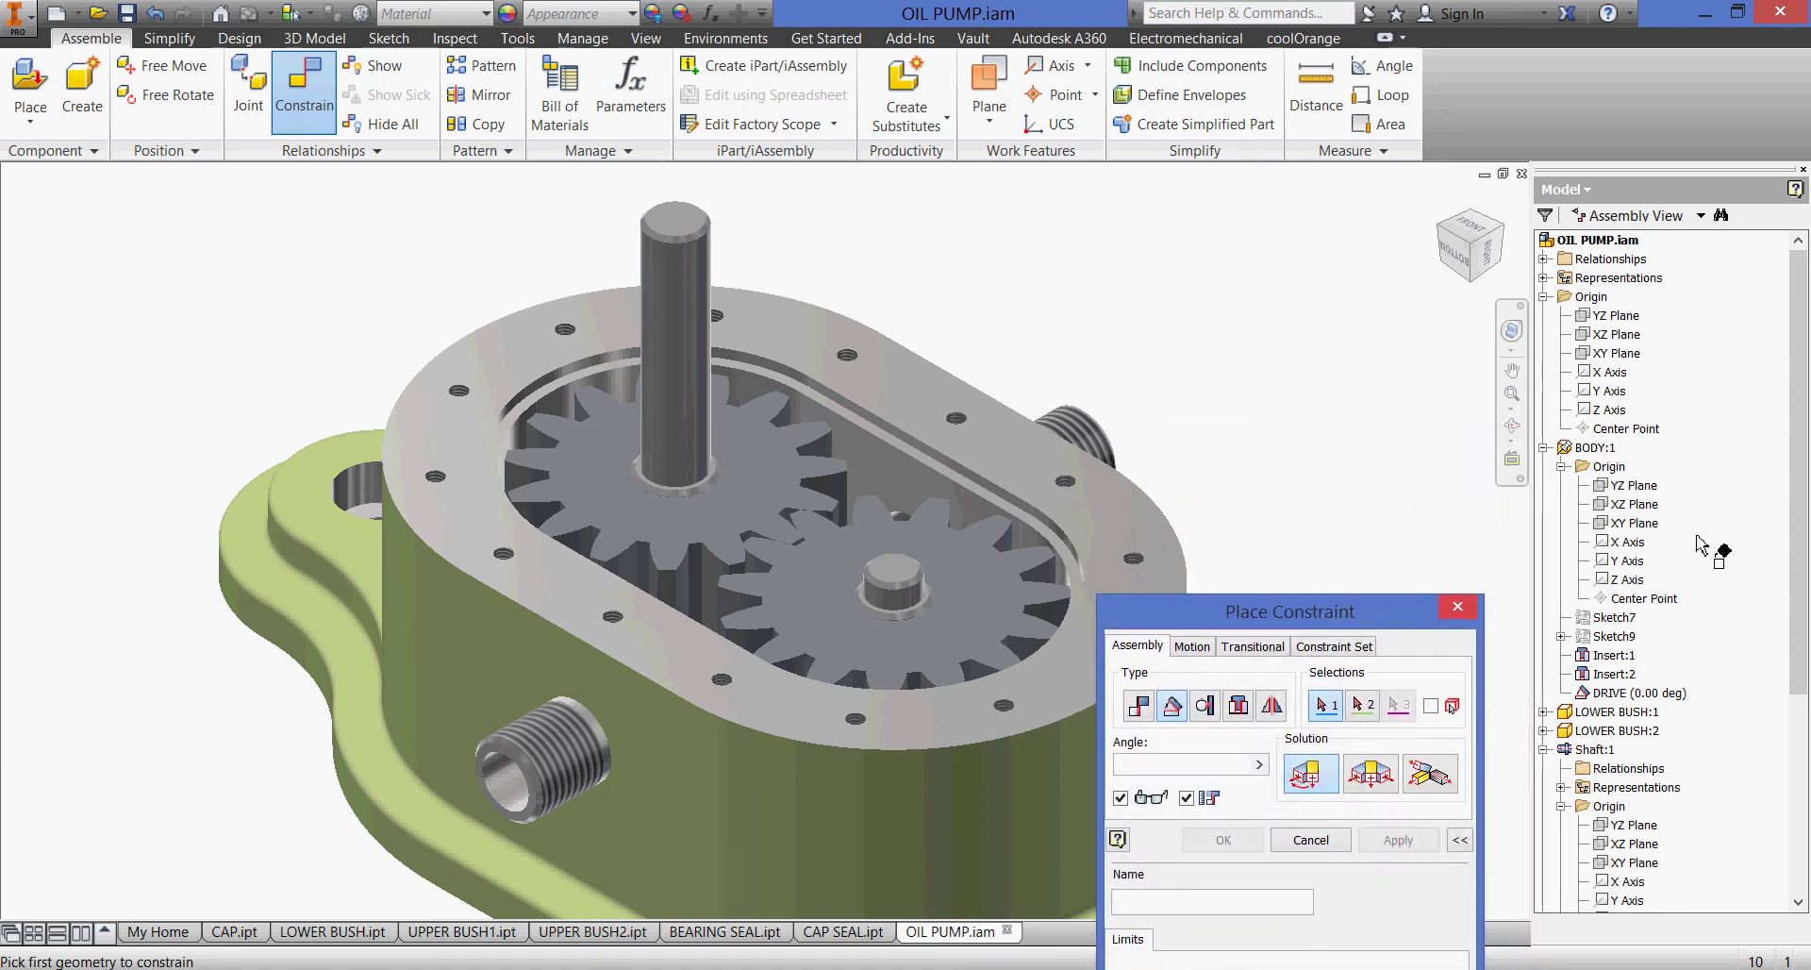
left_click(1639, 828)
left_click_drag(1794, 686, 1795, 853)
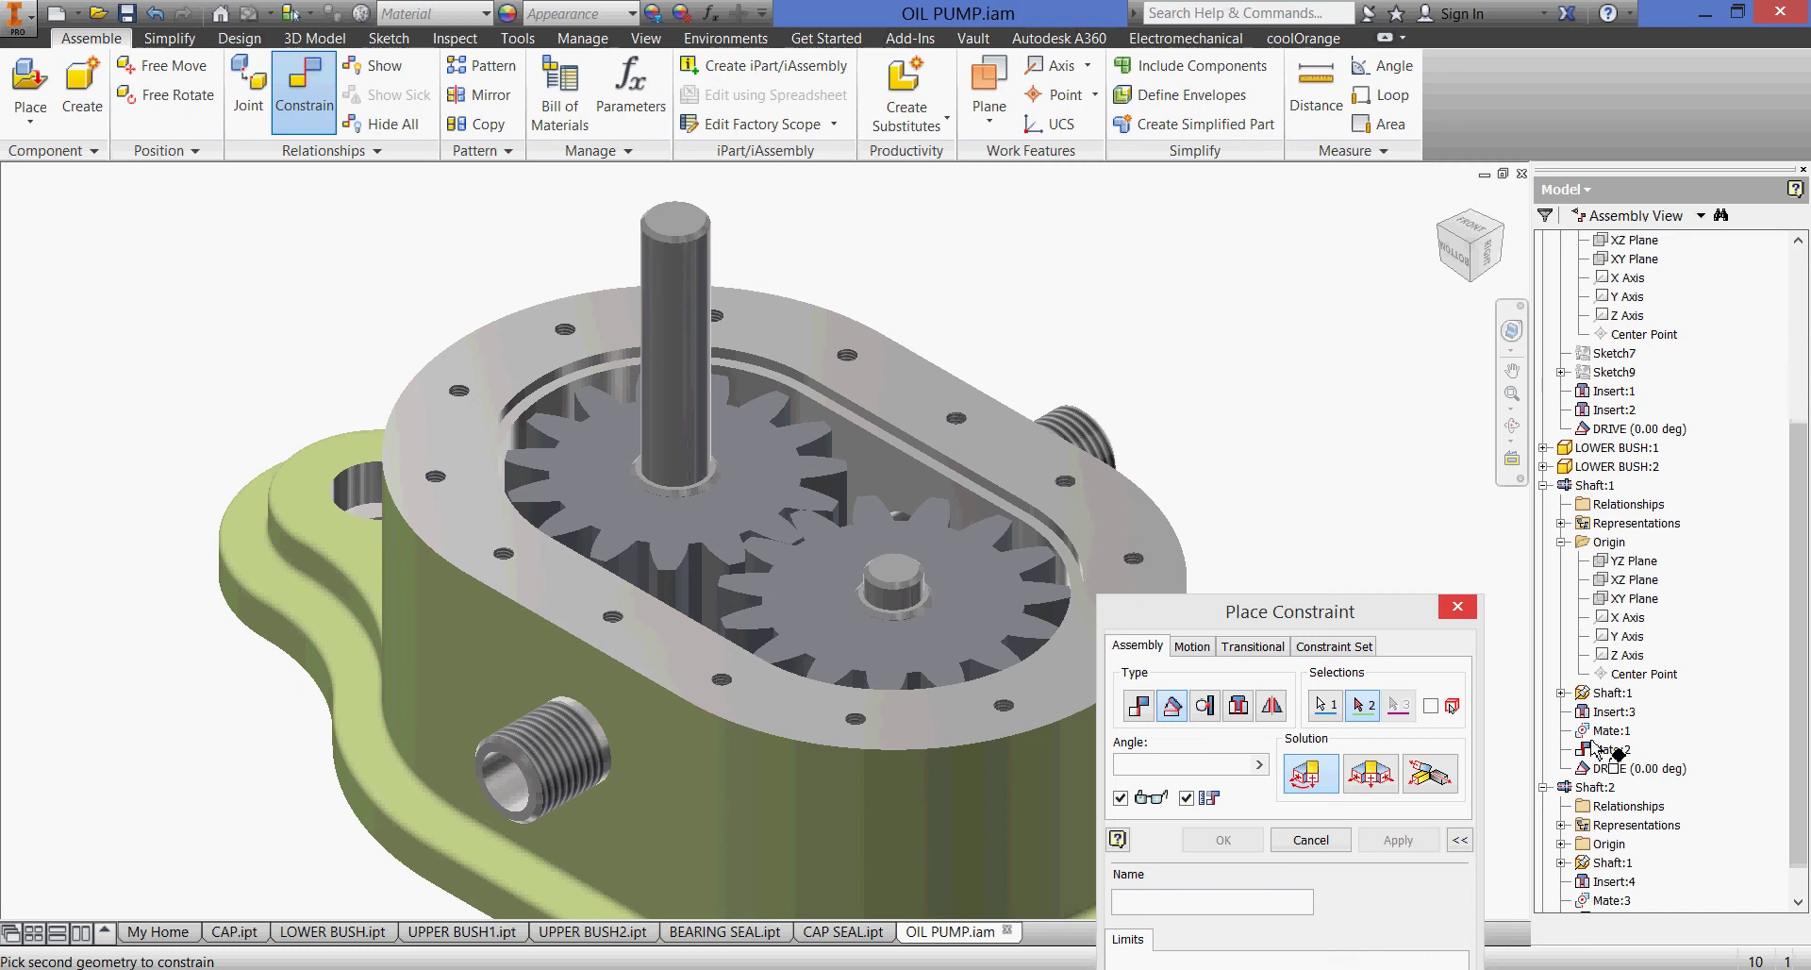
left_click(1561, 693)
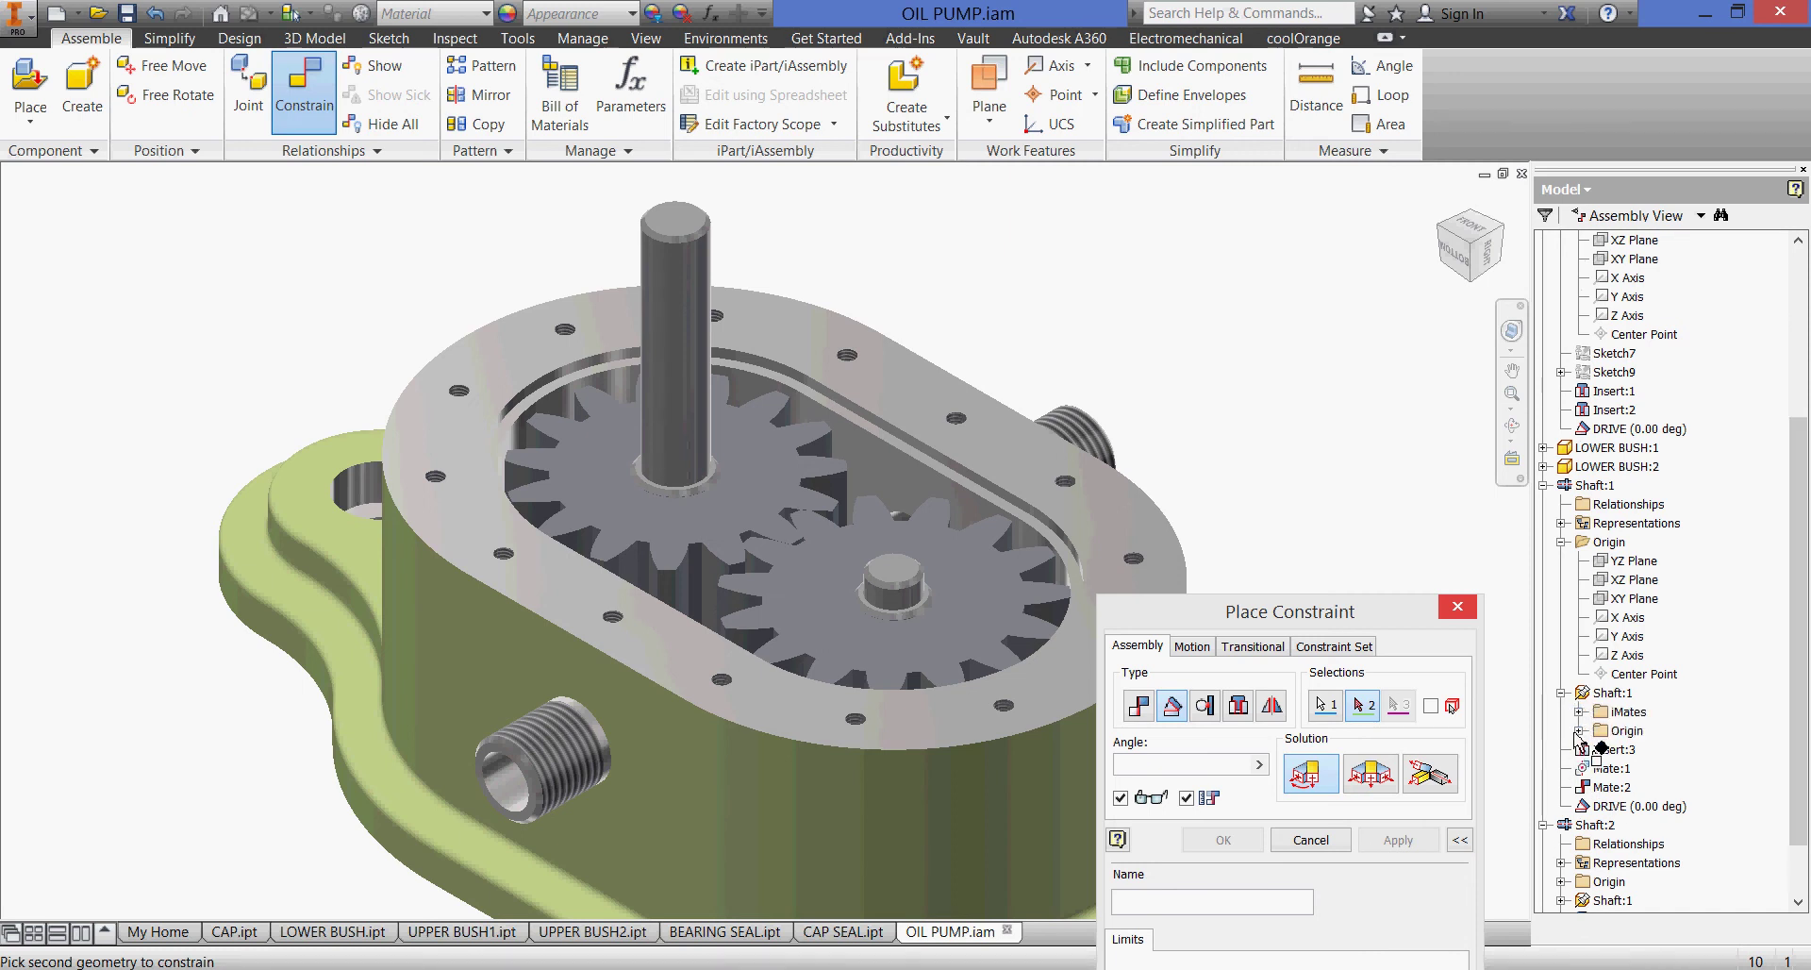
left_click(1579, 730)
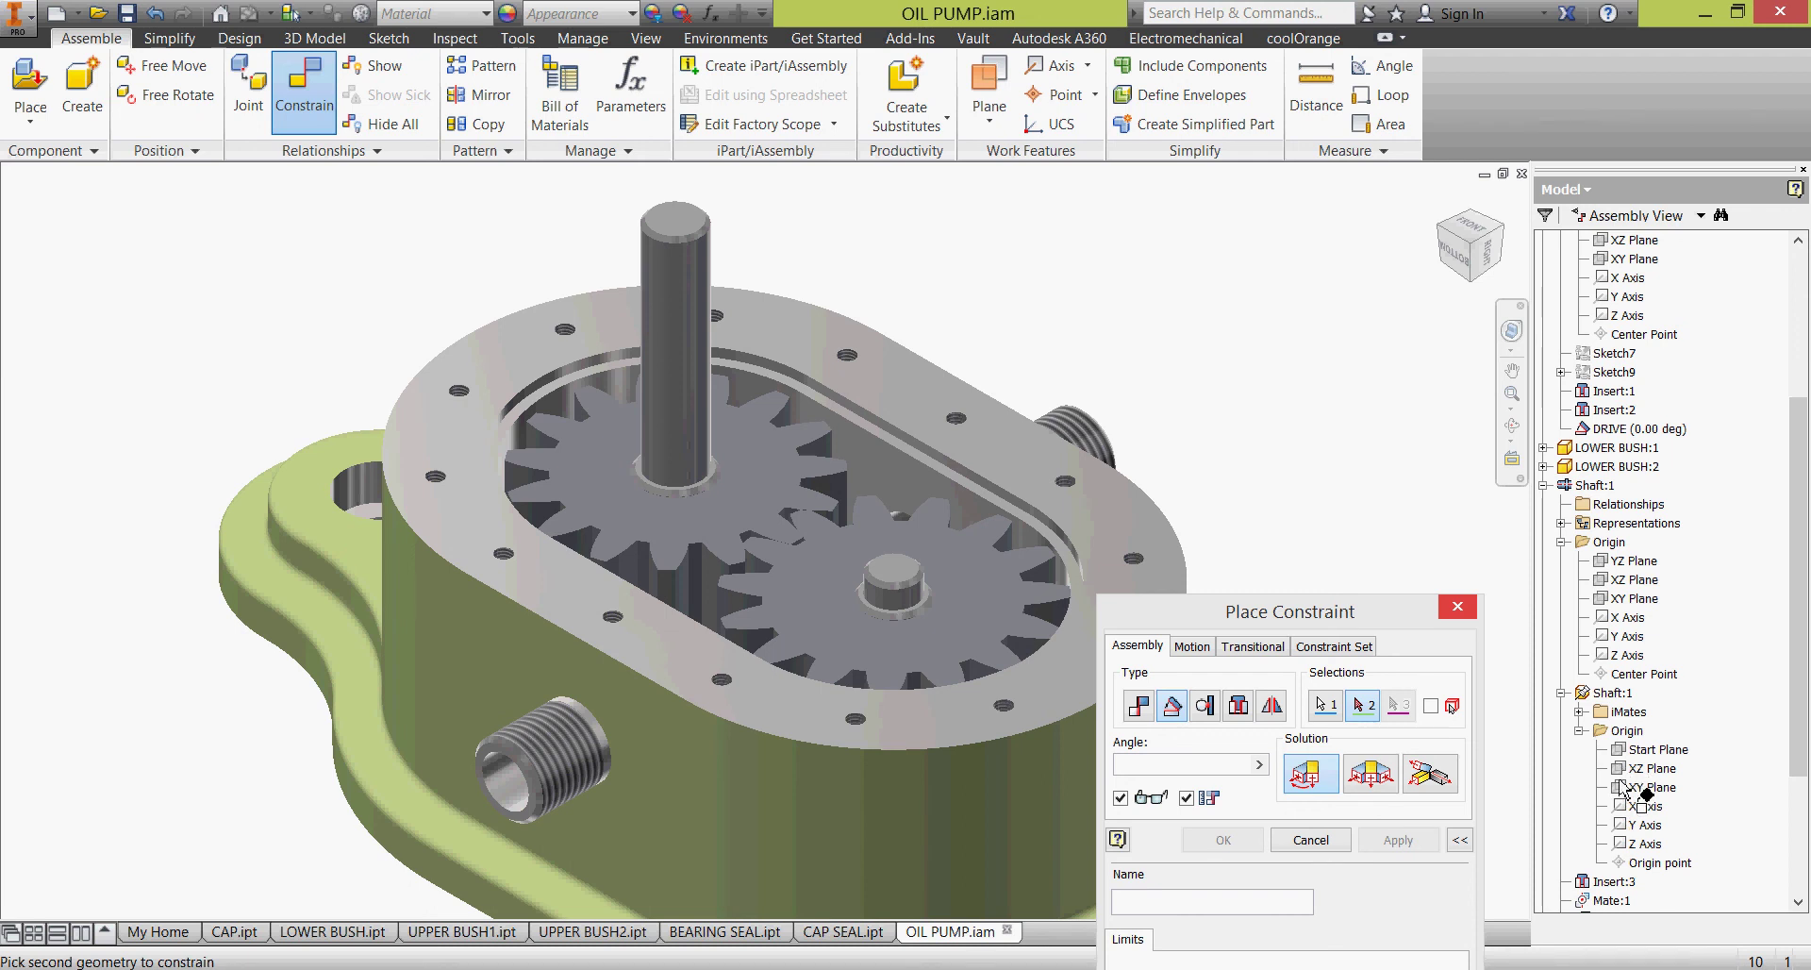
- Pick the Shaft:2 XZ Plane, set the angle to 90 deg, and add Angle:2
middle_click_drag(1250, 660, 1084, 516)
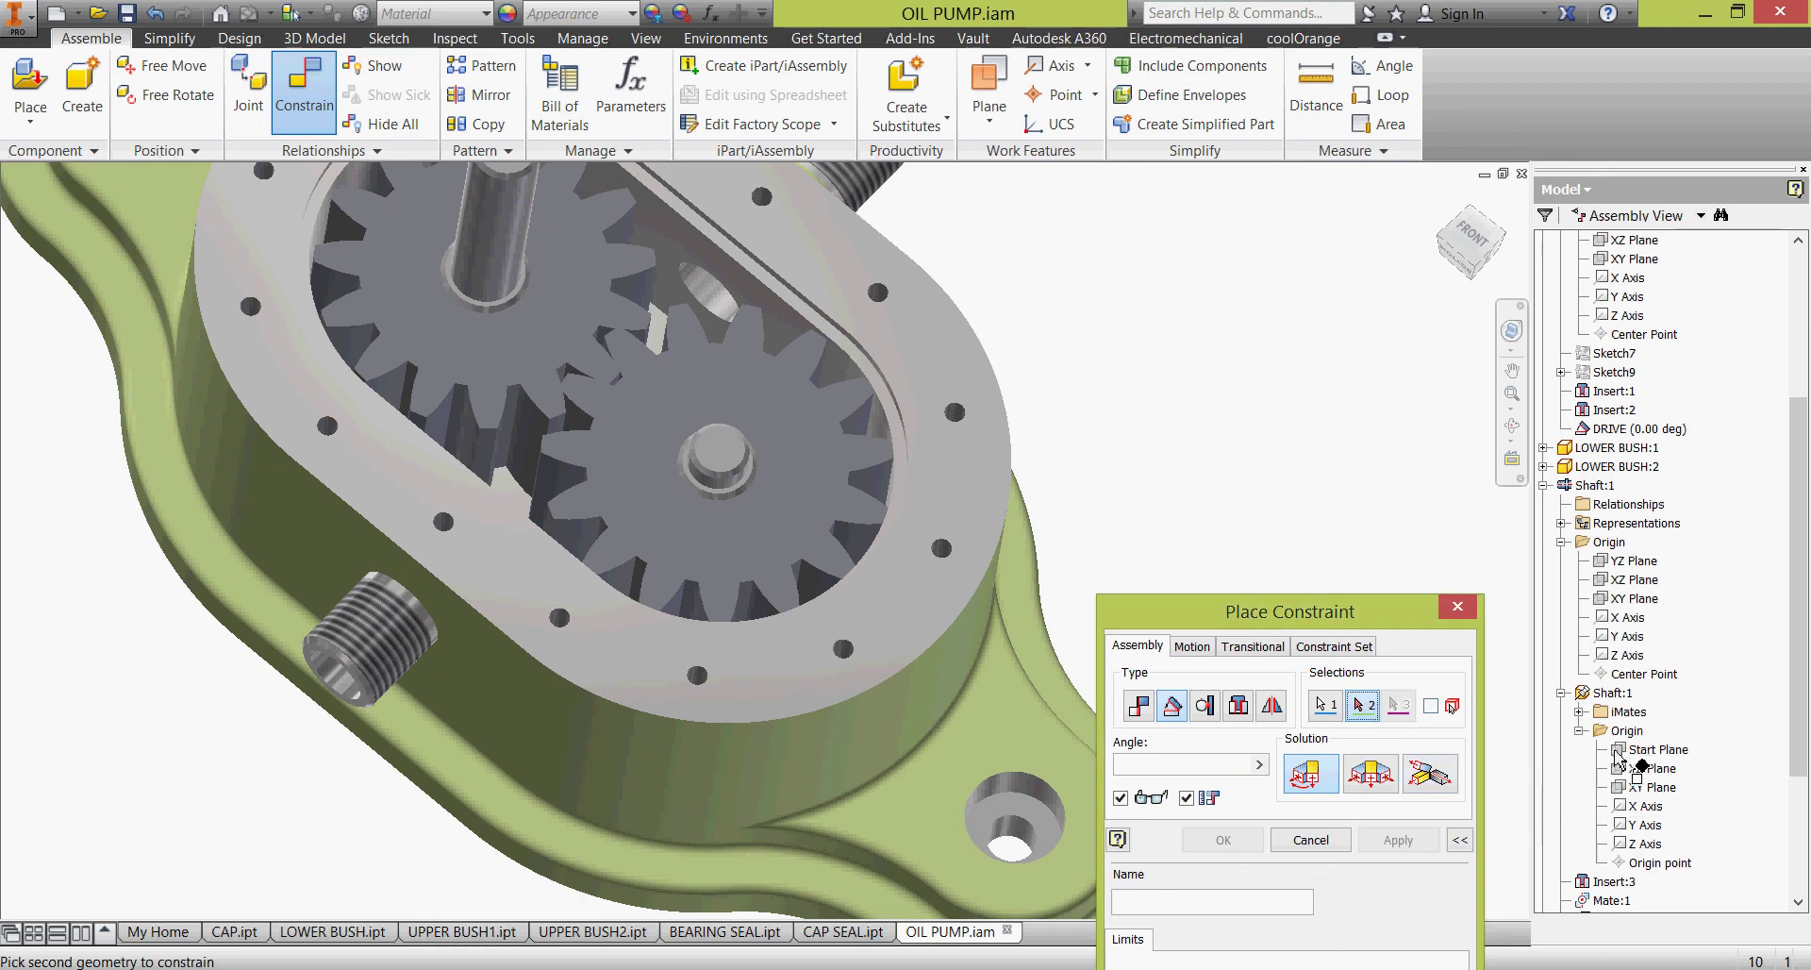
scroll(1785, 786, "down", 3)
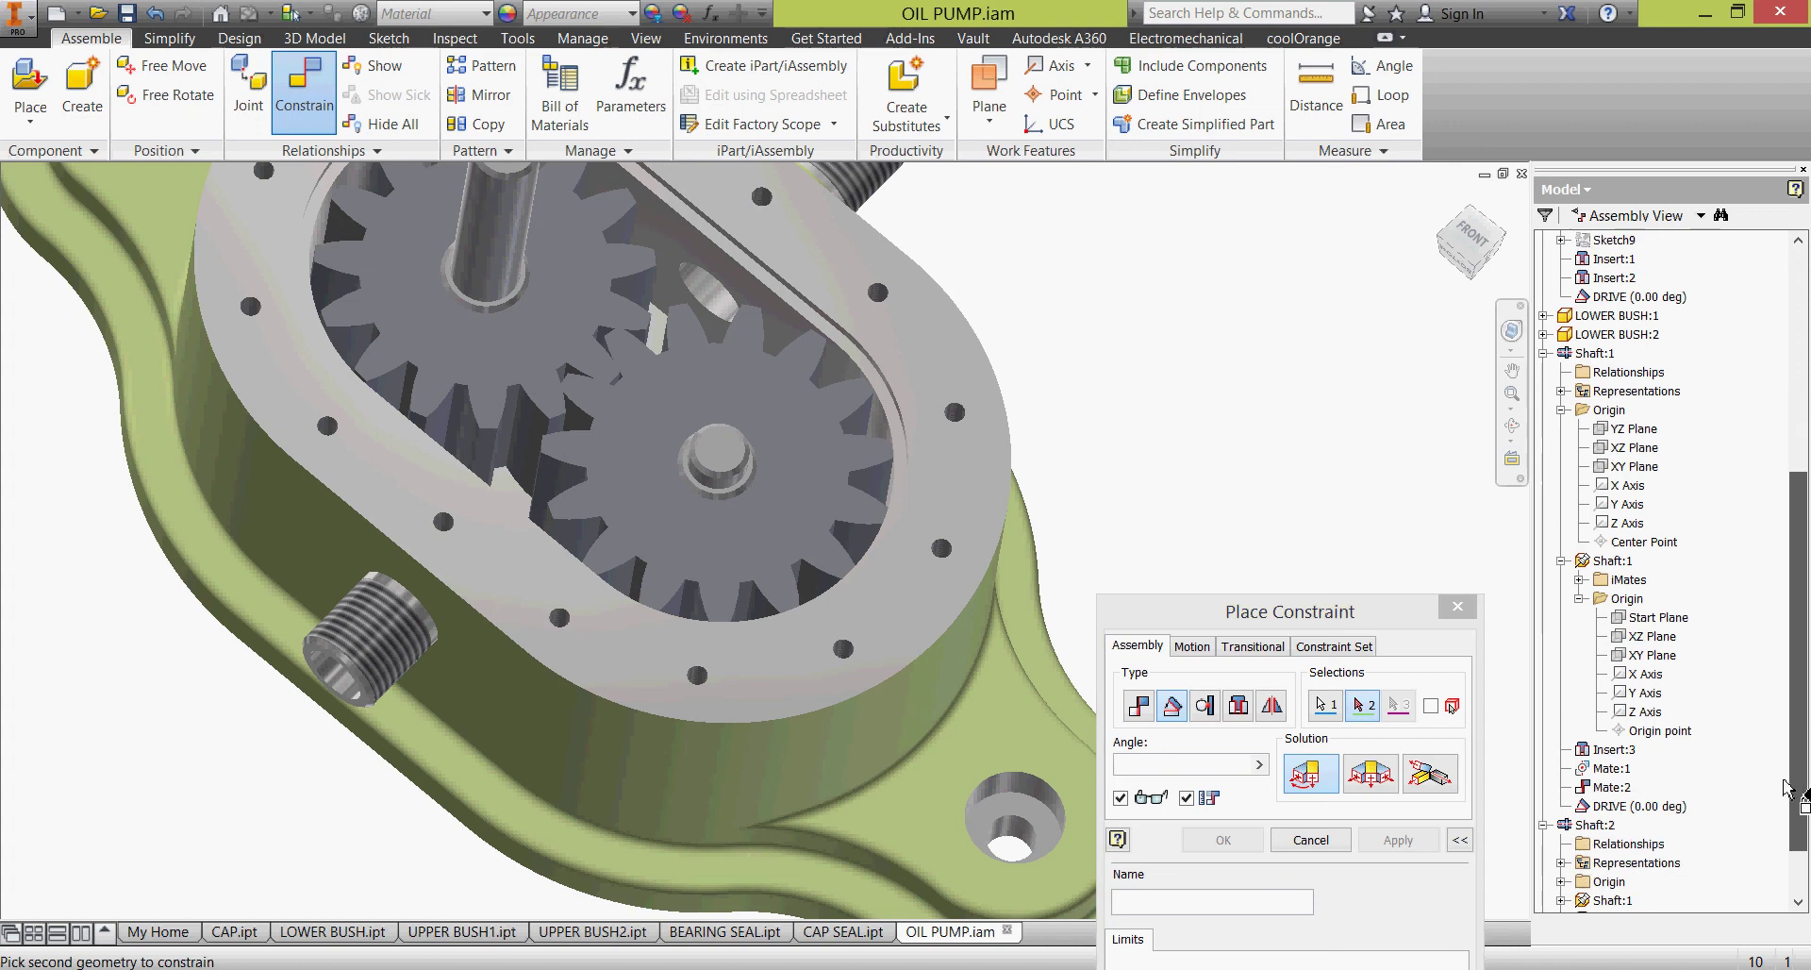
scroll(1785, 786, "down", 2)
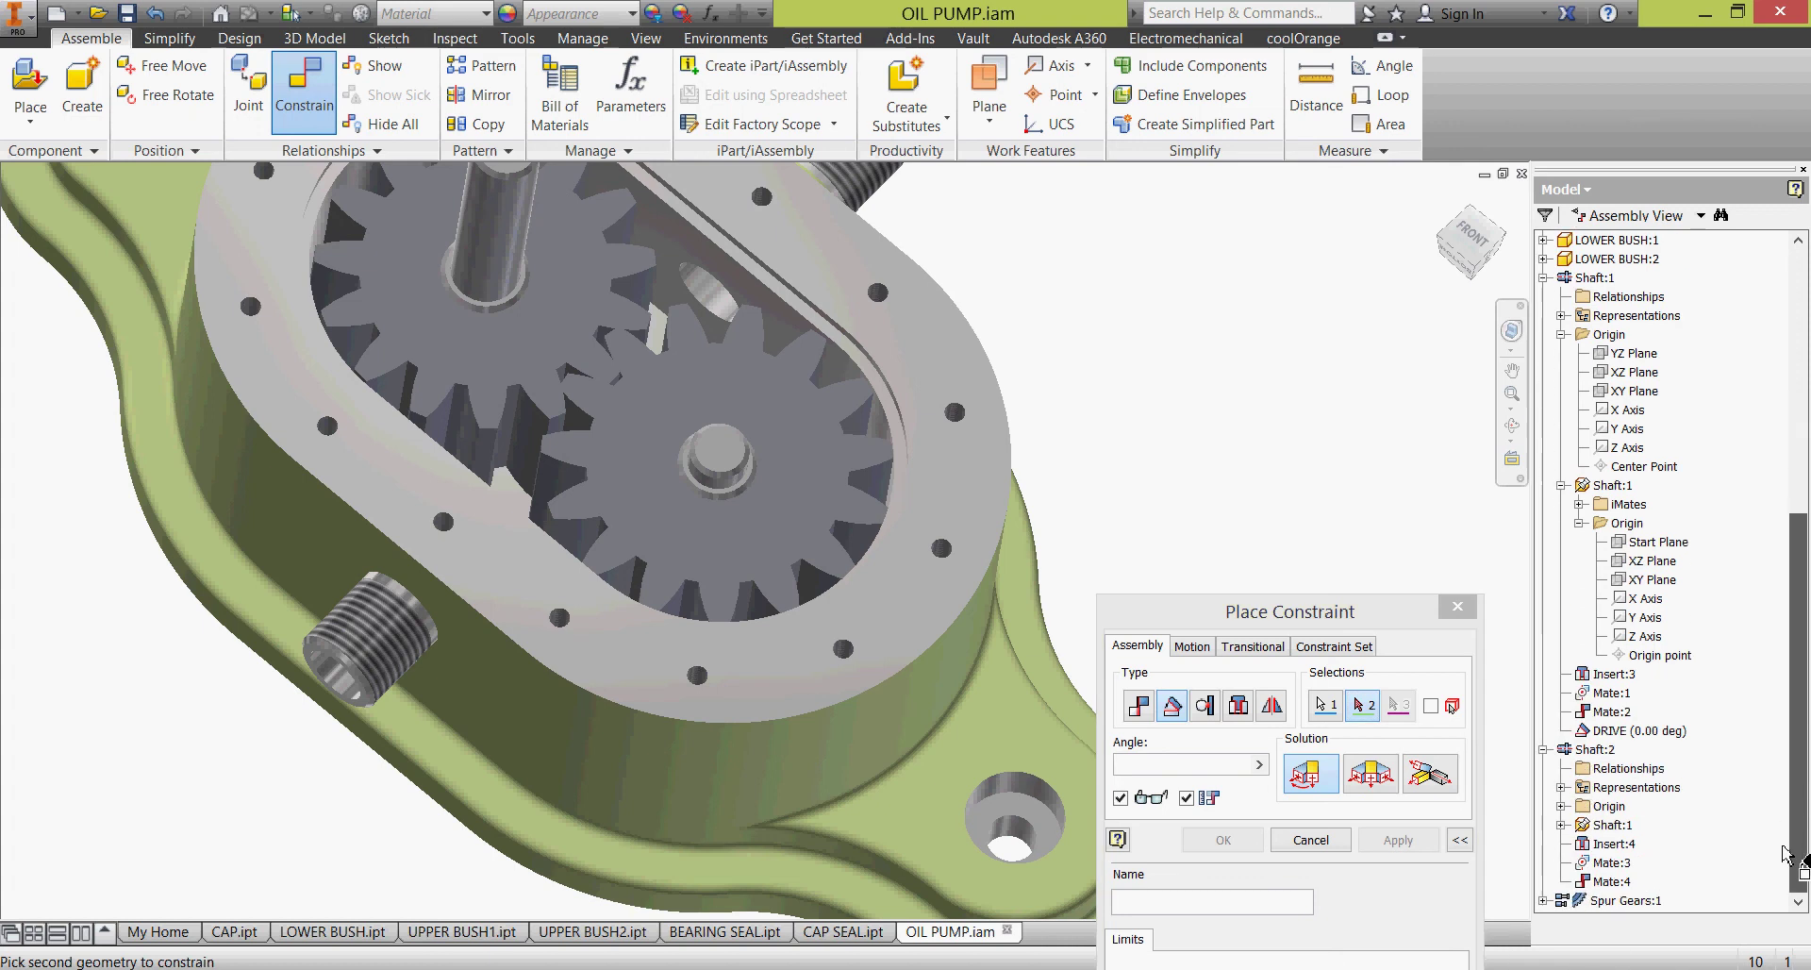
left_click(1561, 807)
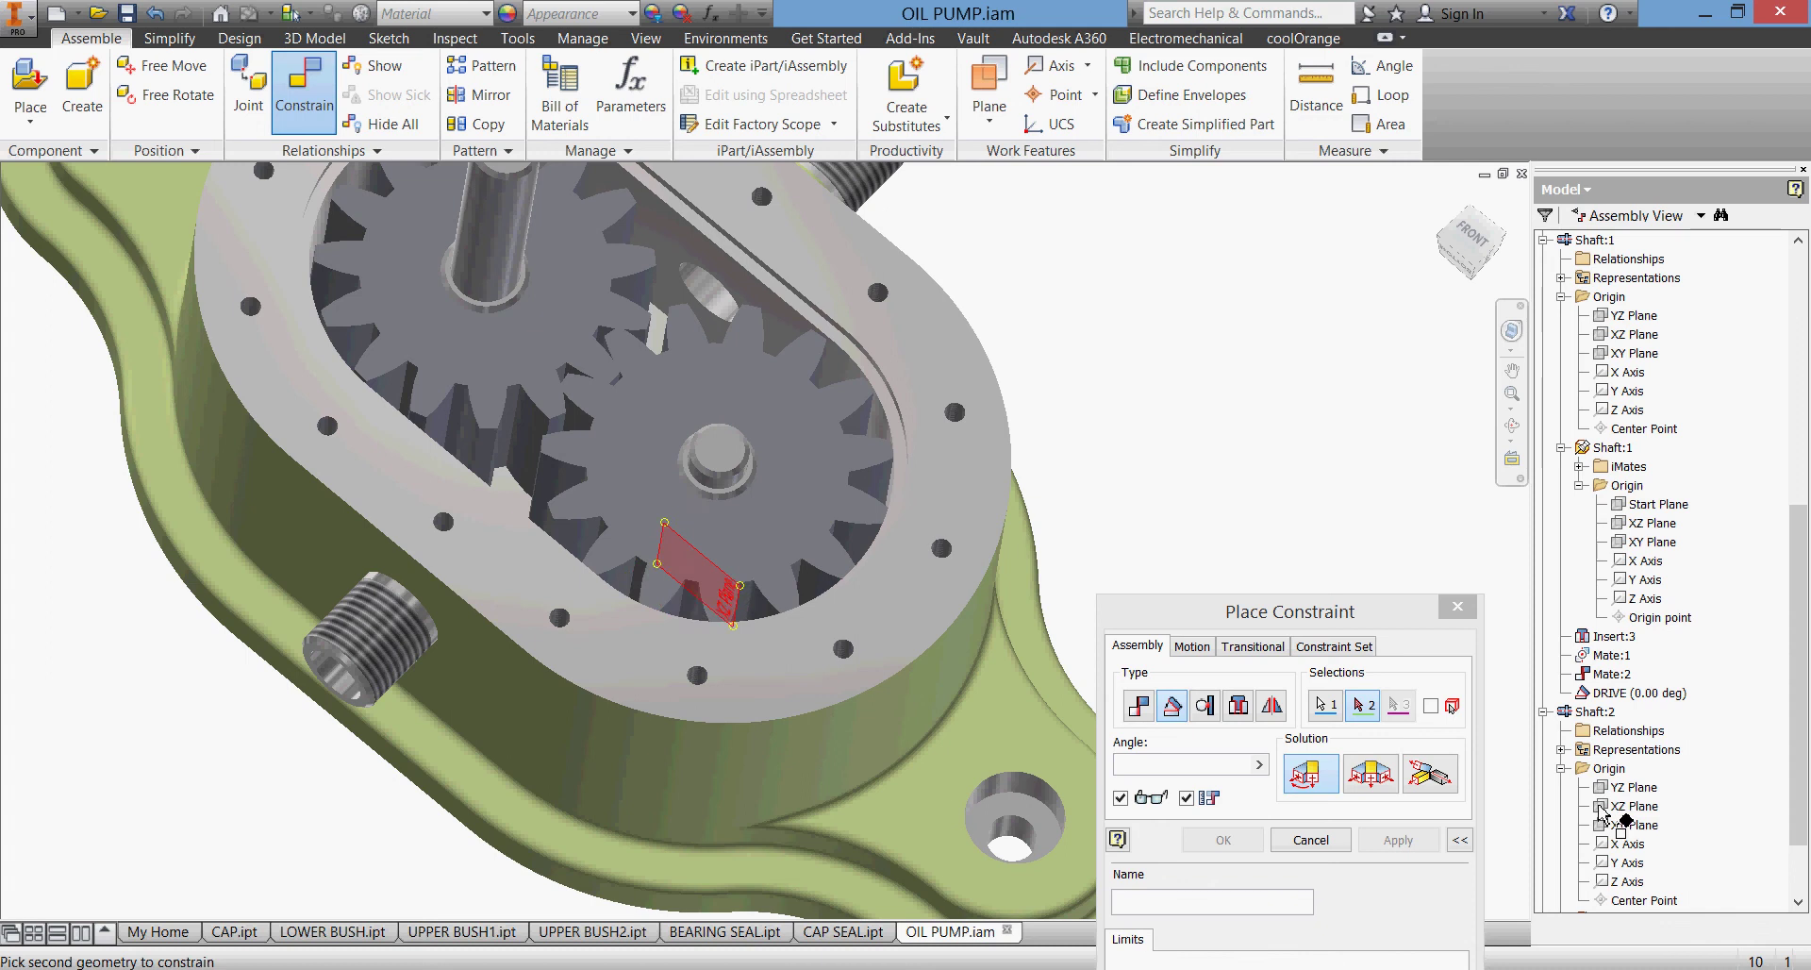
left_click(1601, 809)
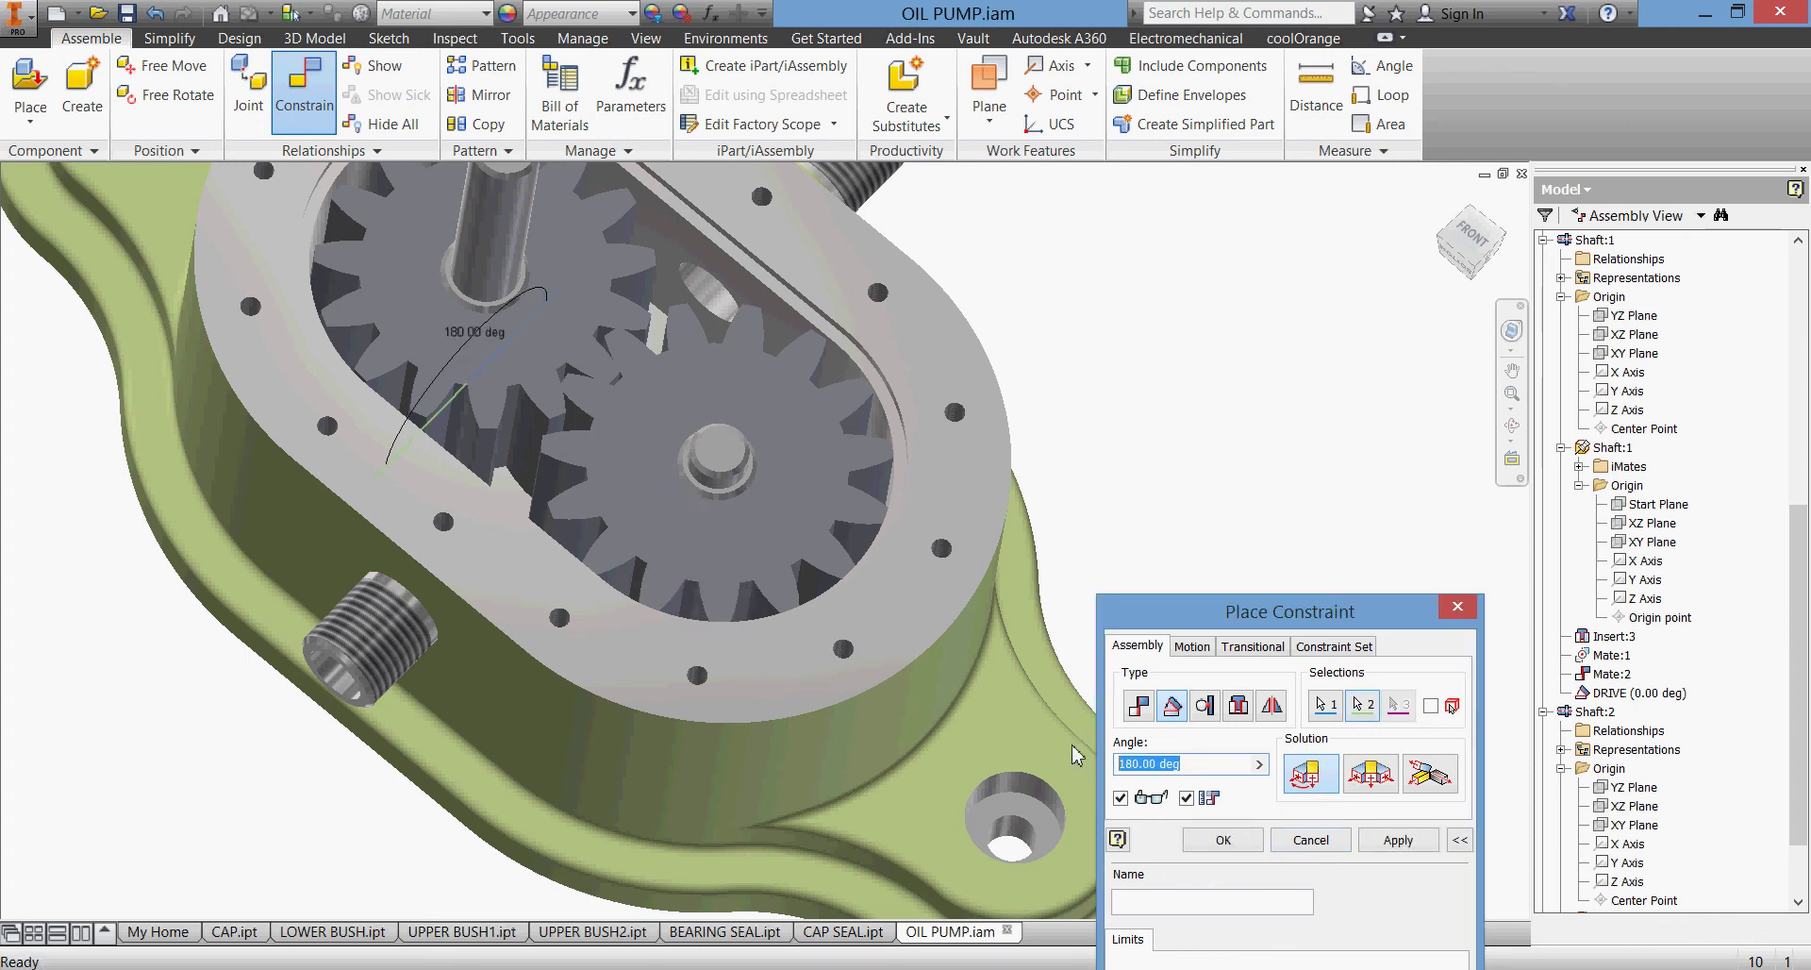
type("90")
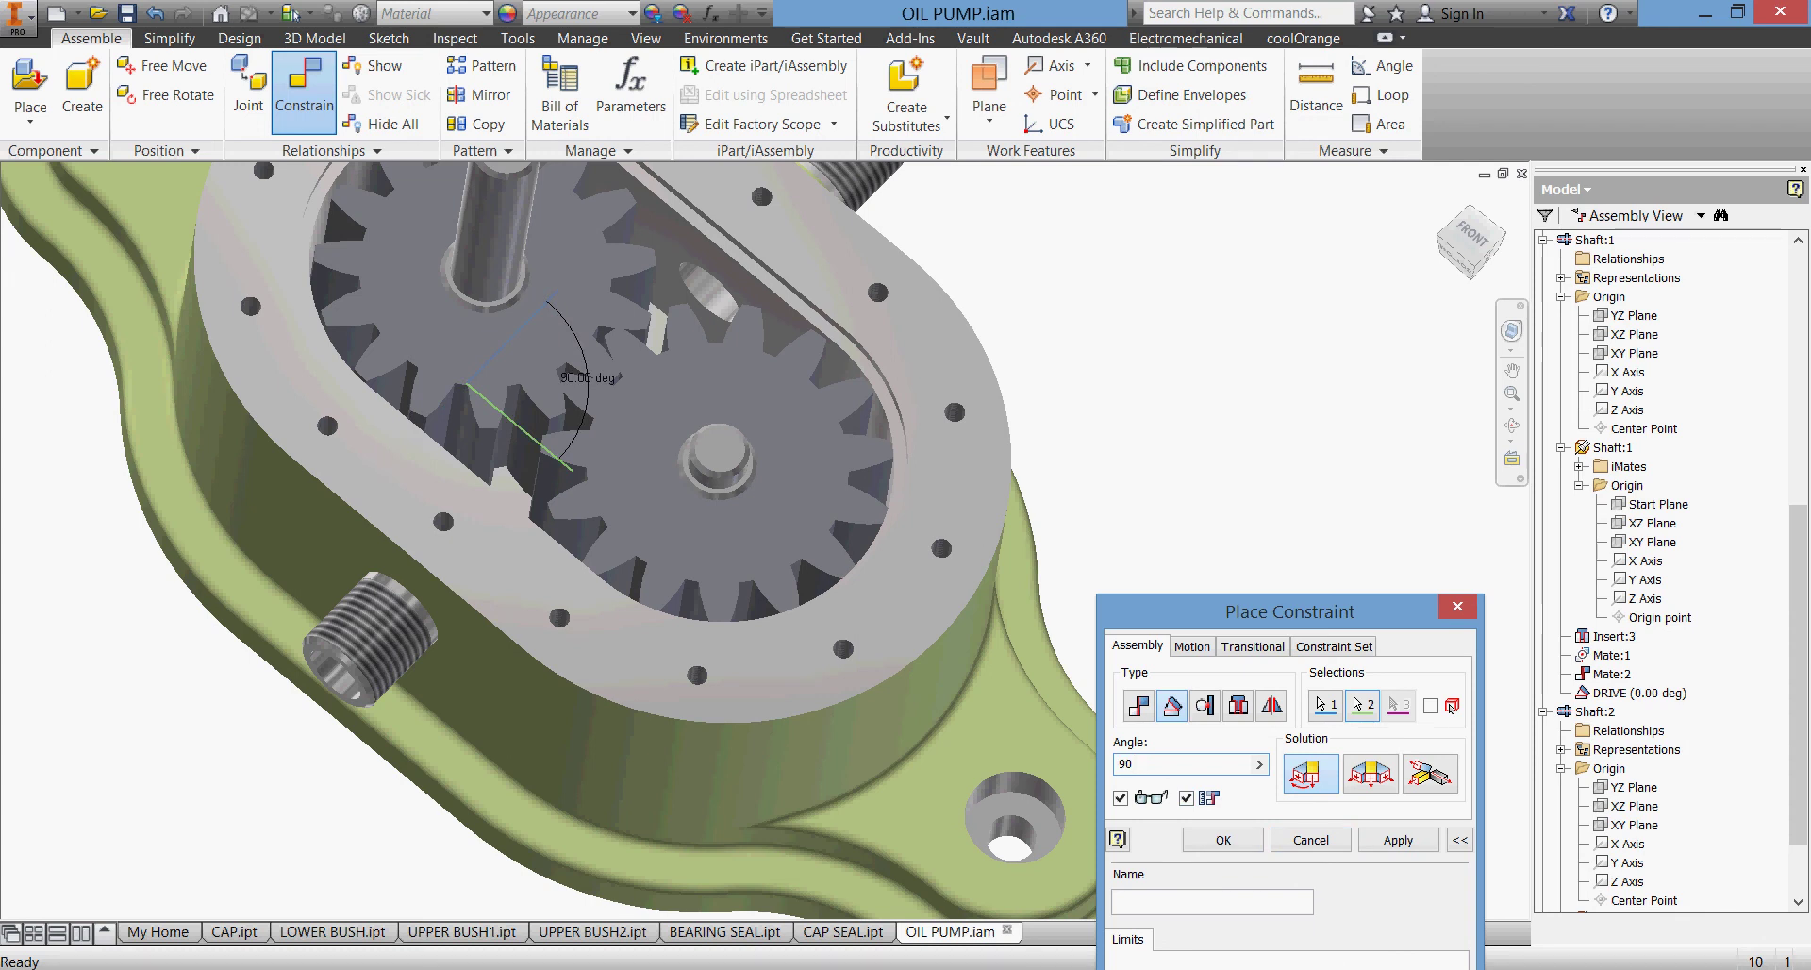
left_click(1216, 842)
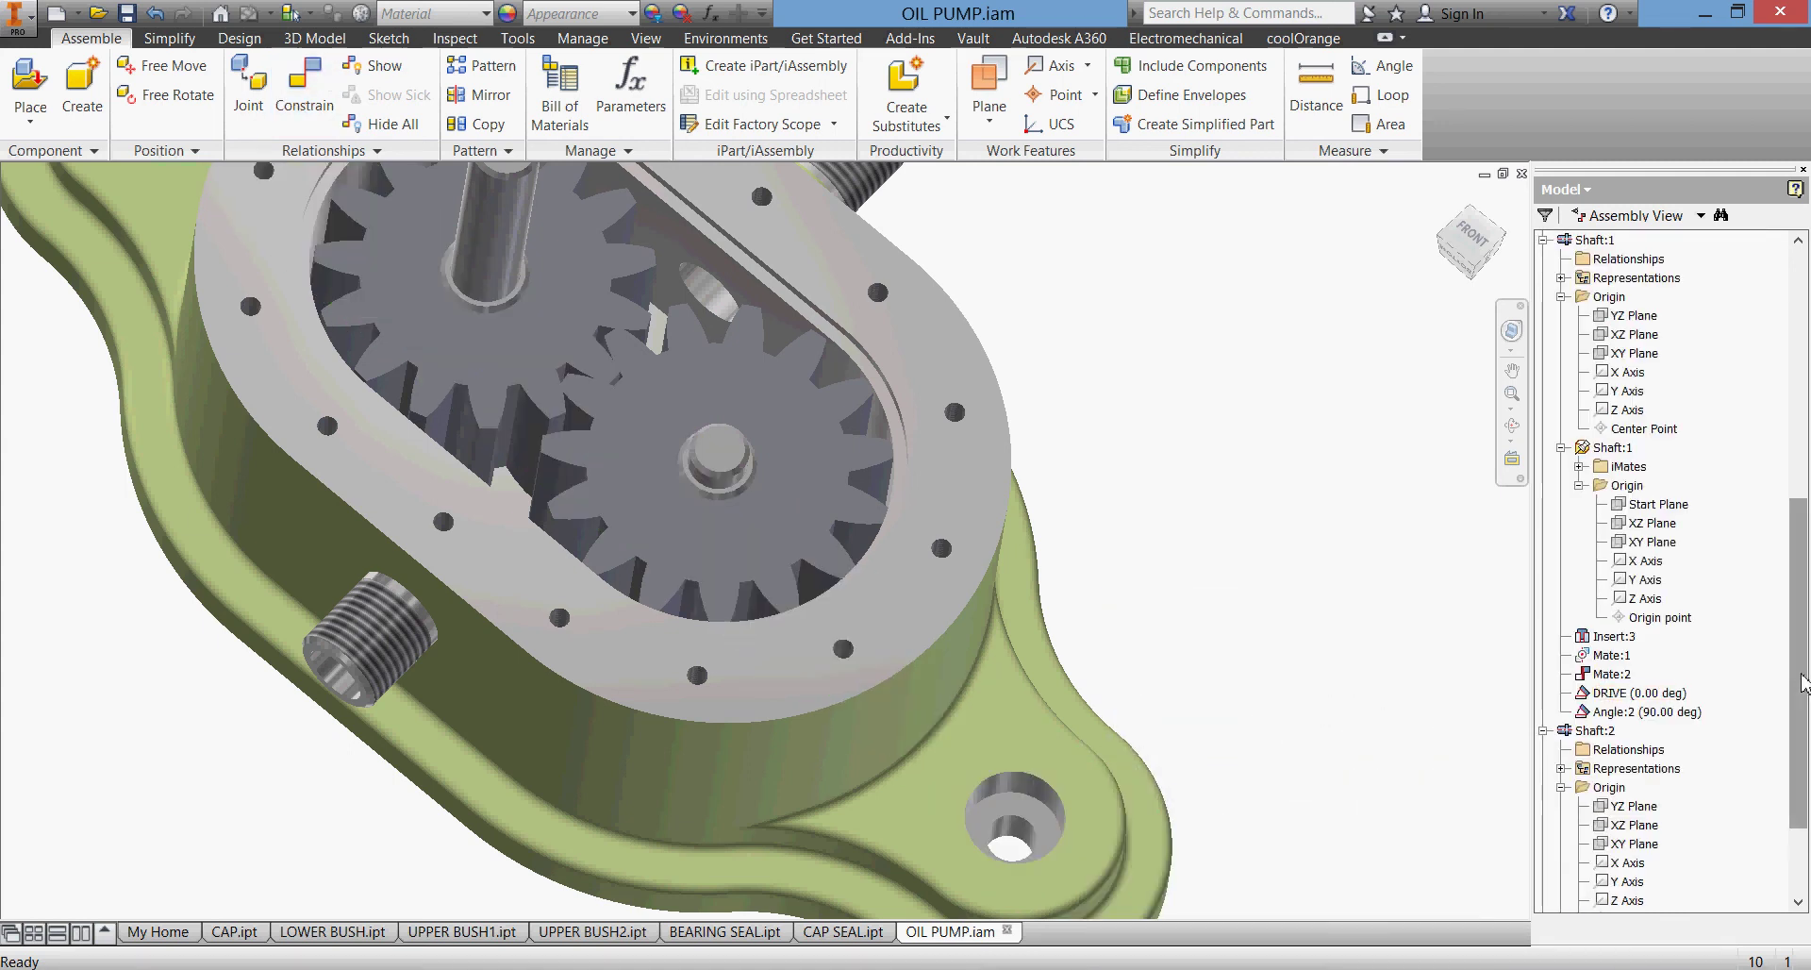
scroll(1797, 689, "down", 3)
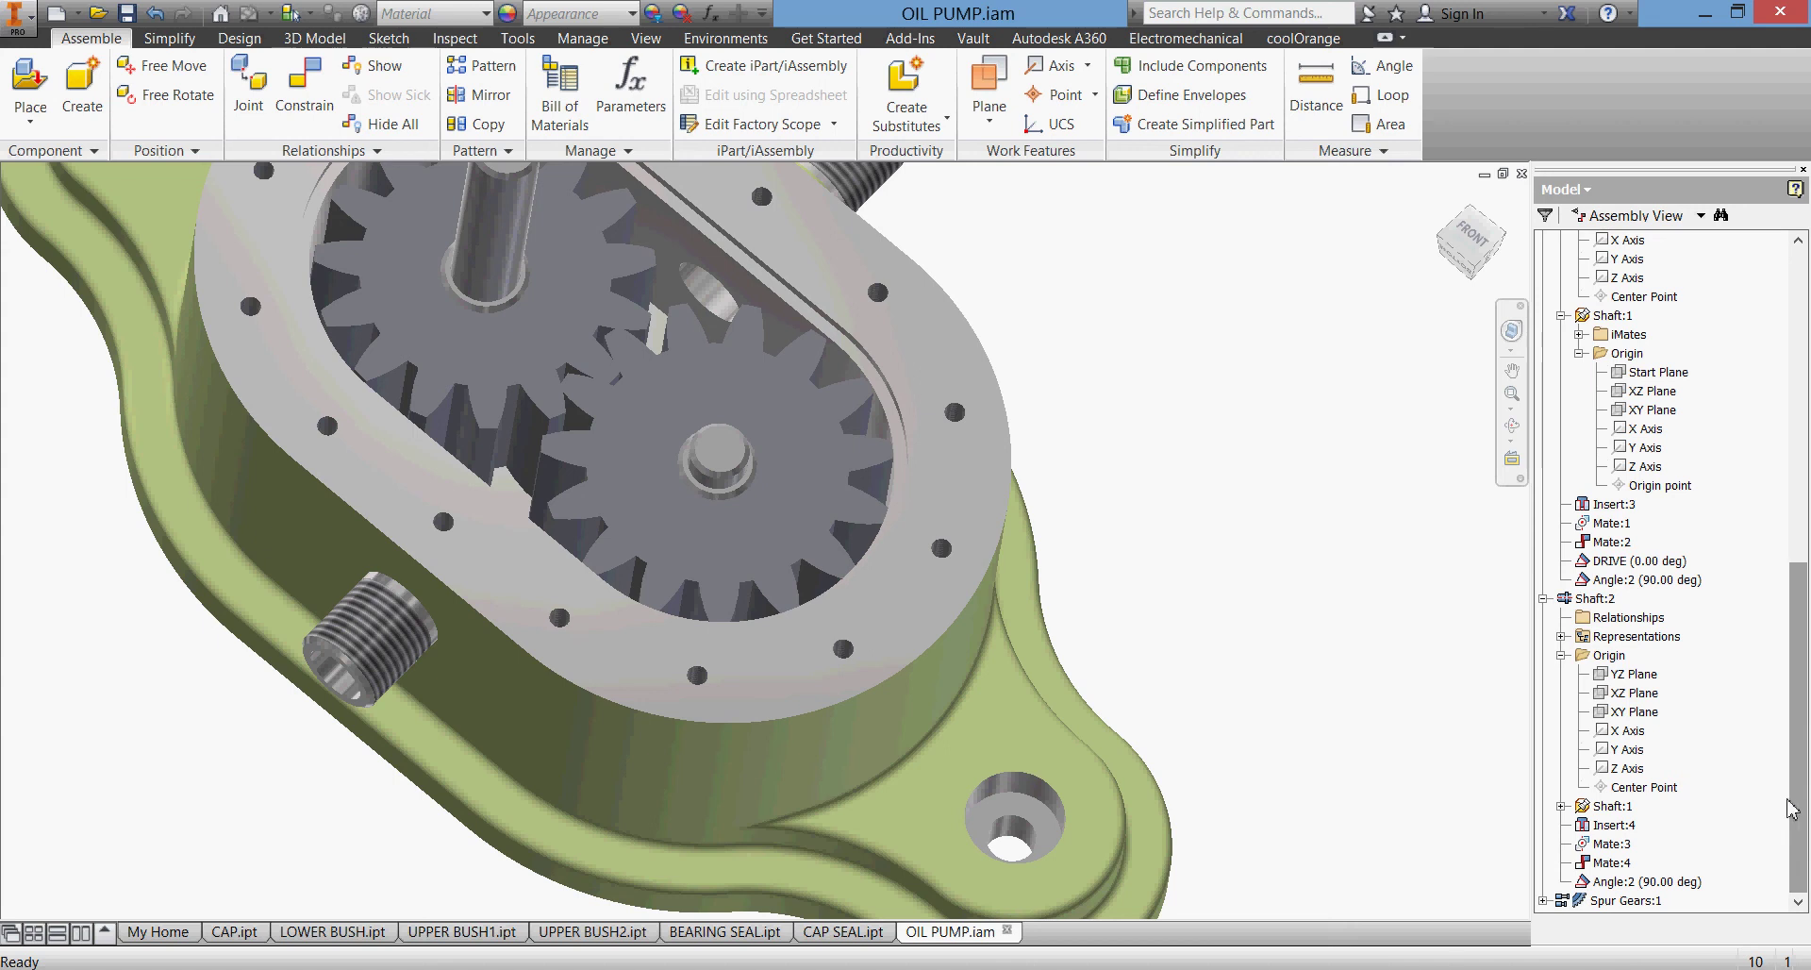
- Edit the 90.00 deg Angle:2 constraint, name it TO BE SUPPRESSED, then return to the Home view
left_click(1695, 884)
right_click(1695, 883)
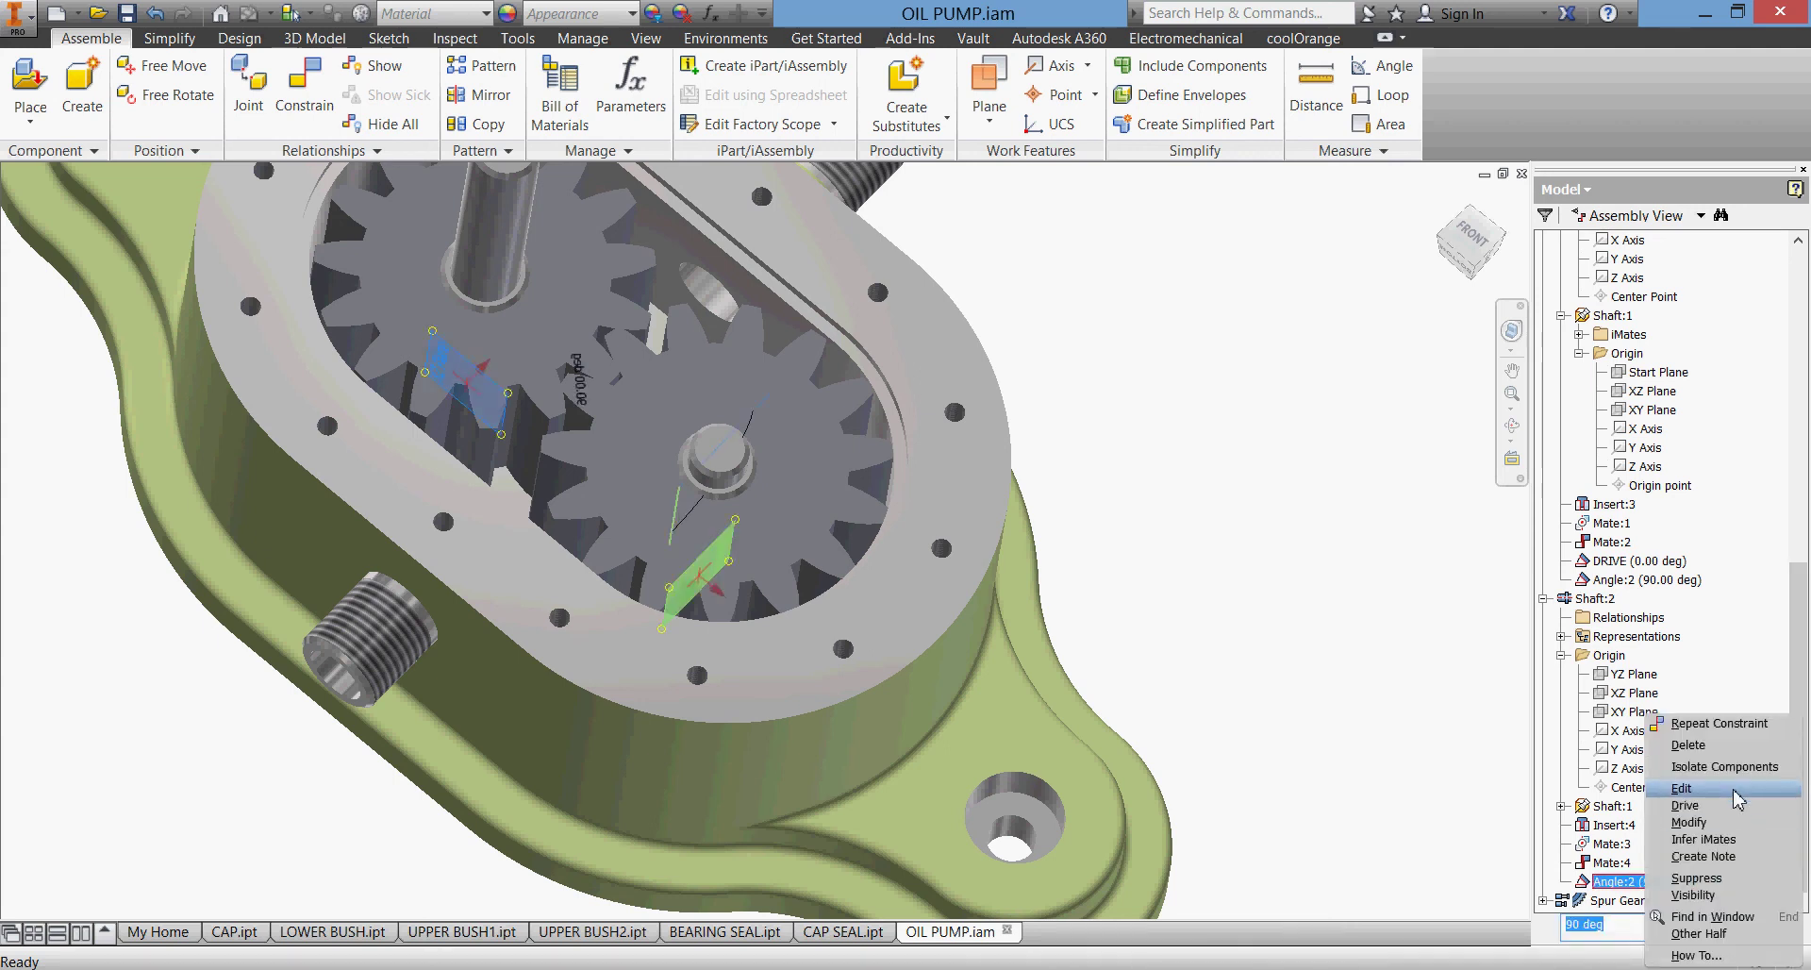
left_click(1681, 787)
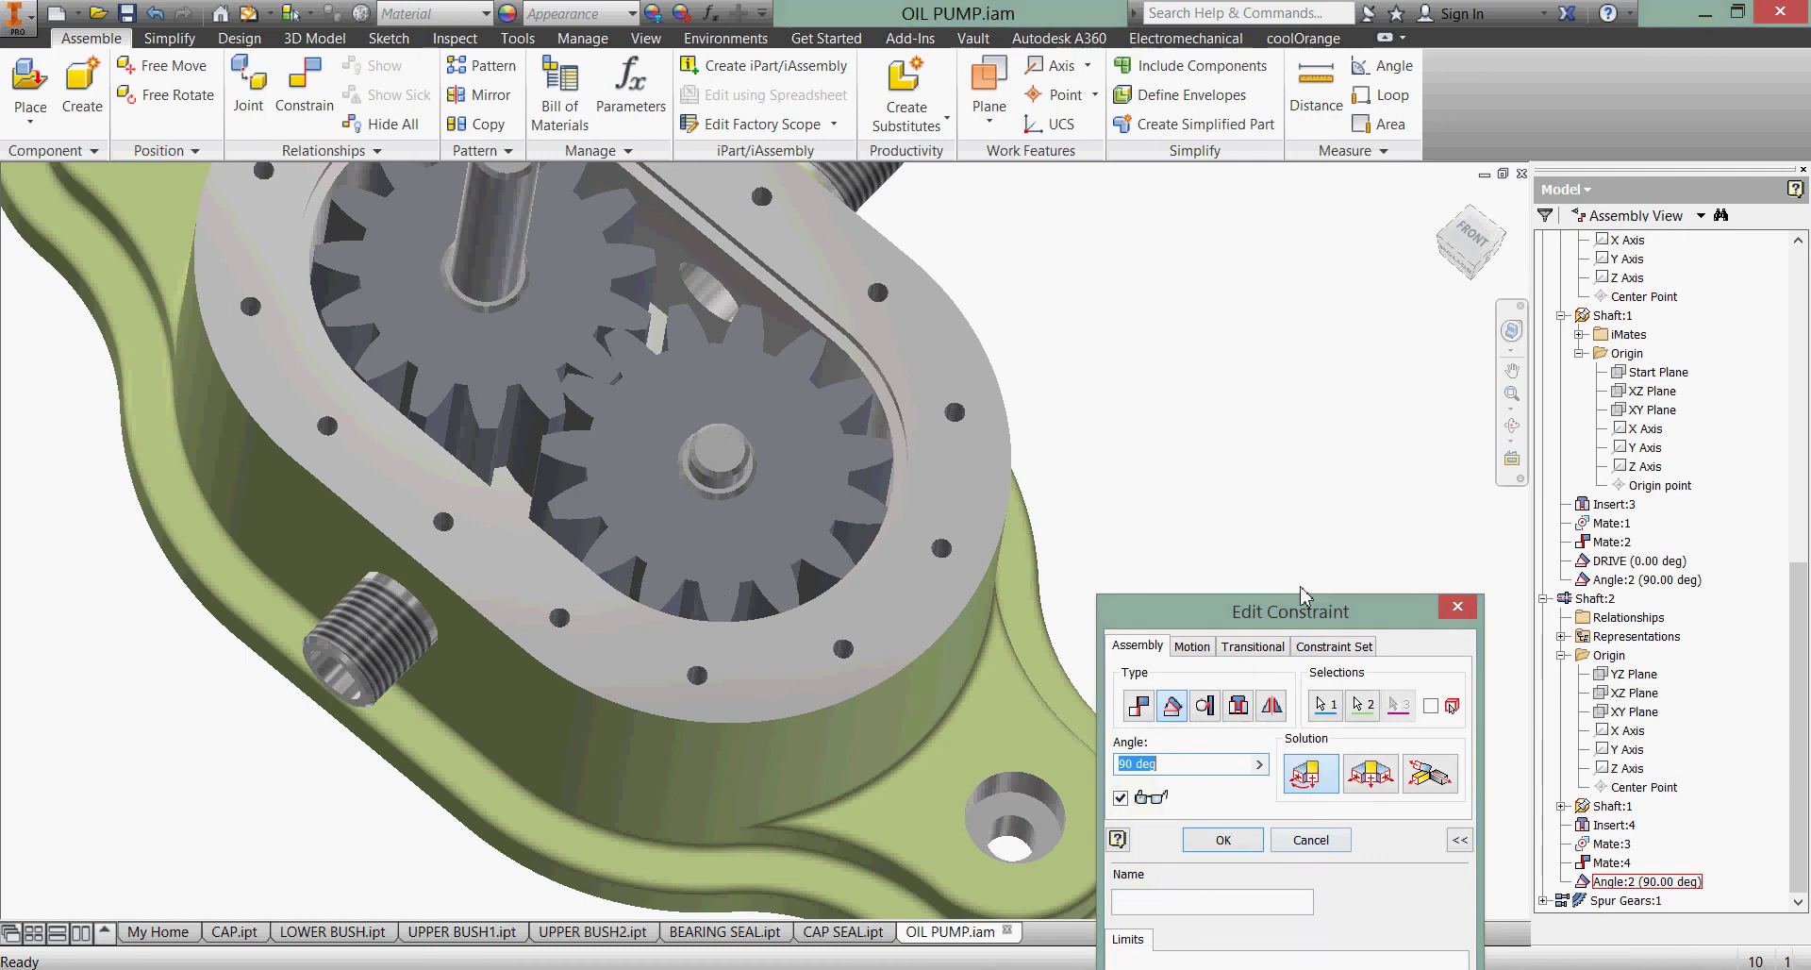
left_click_drag(1300, 623, 1323, 407)
left_click(1235, 687)
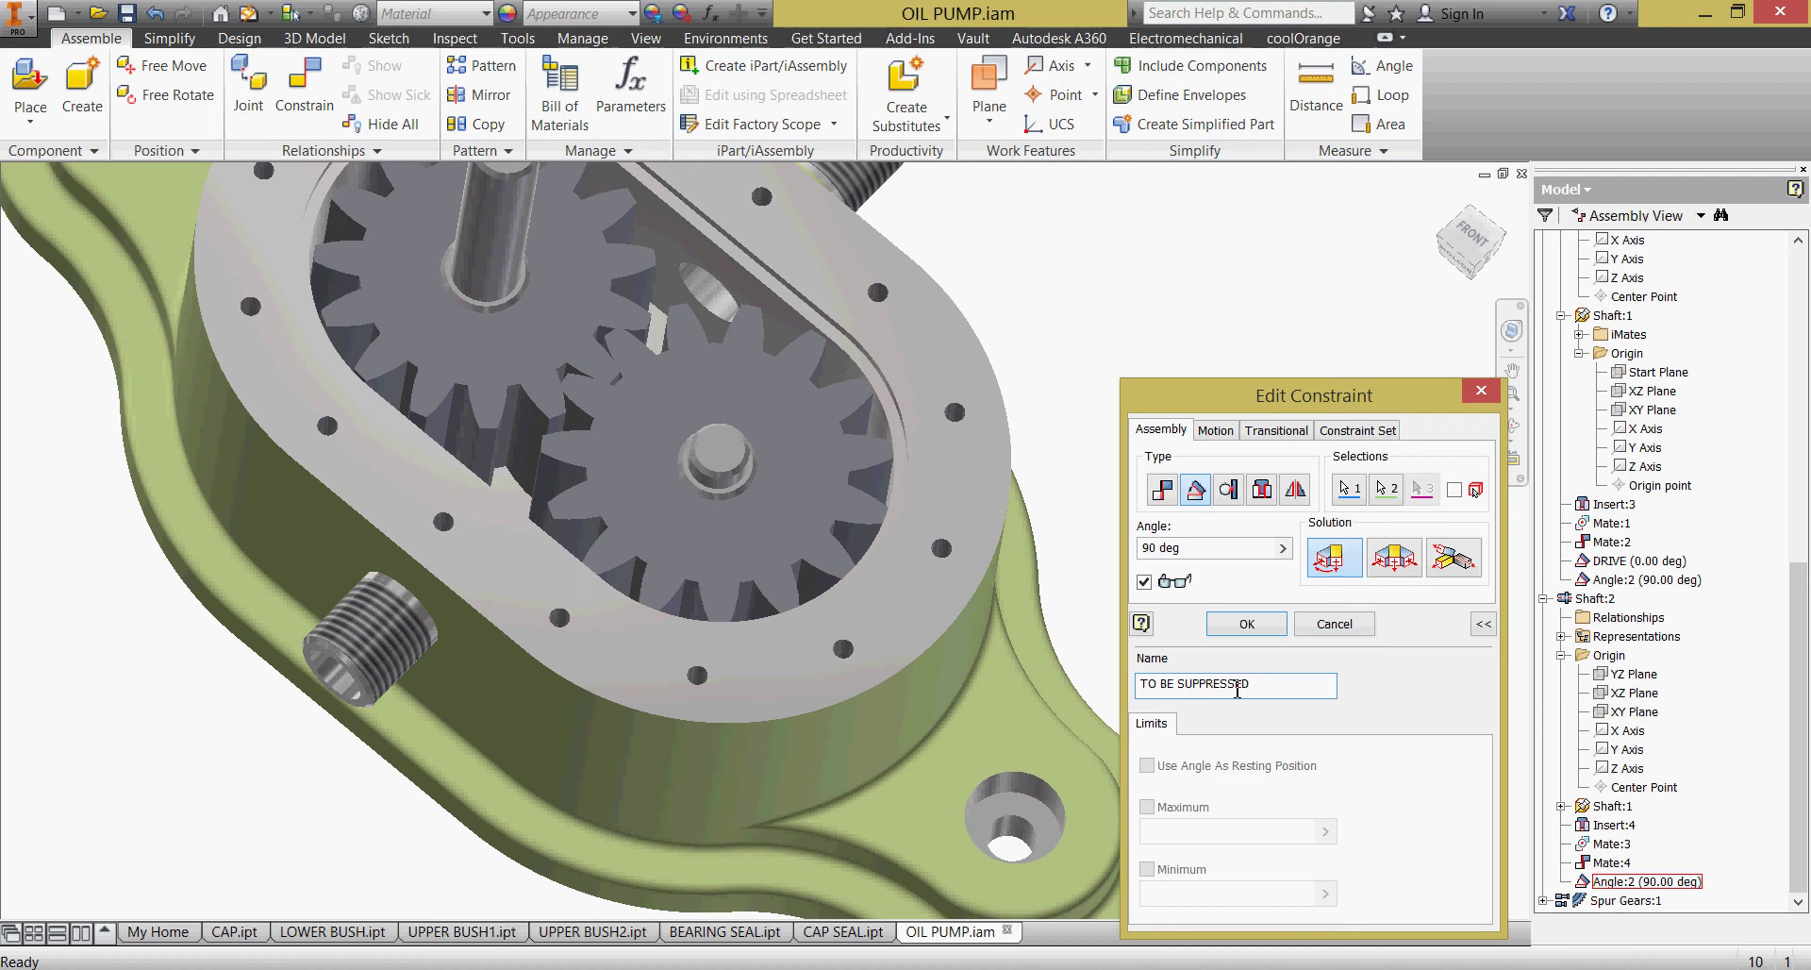
left_click(1245, 627)
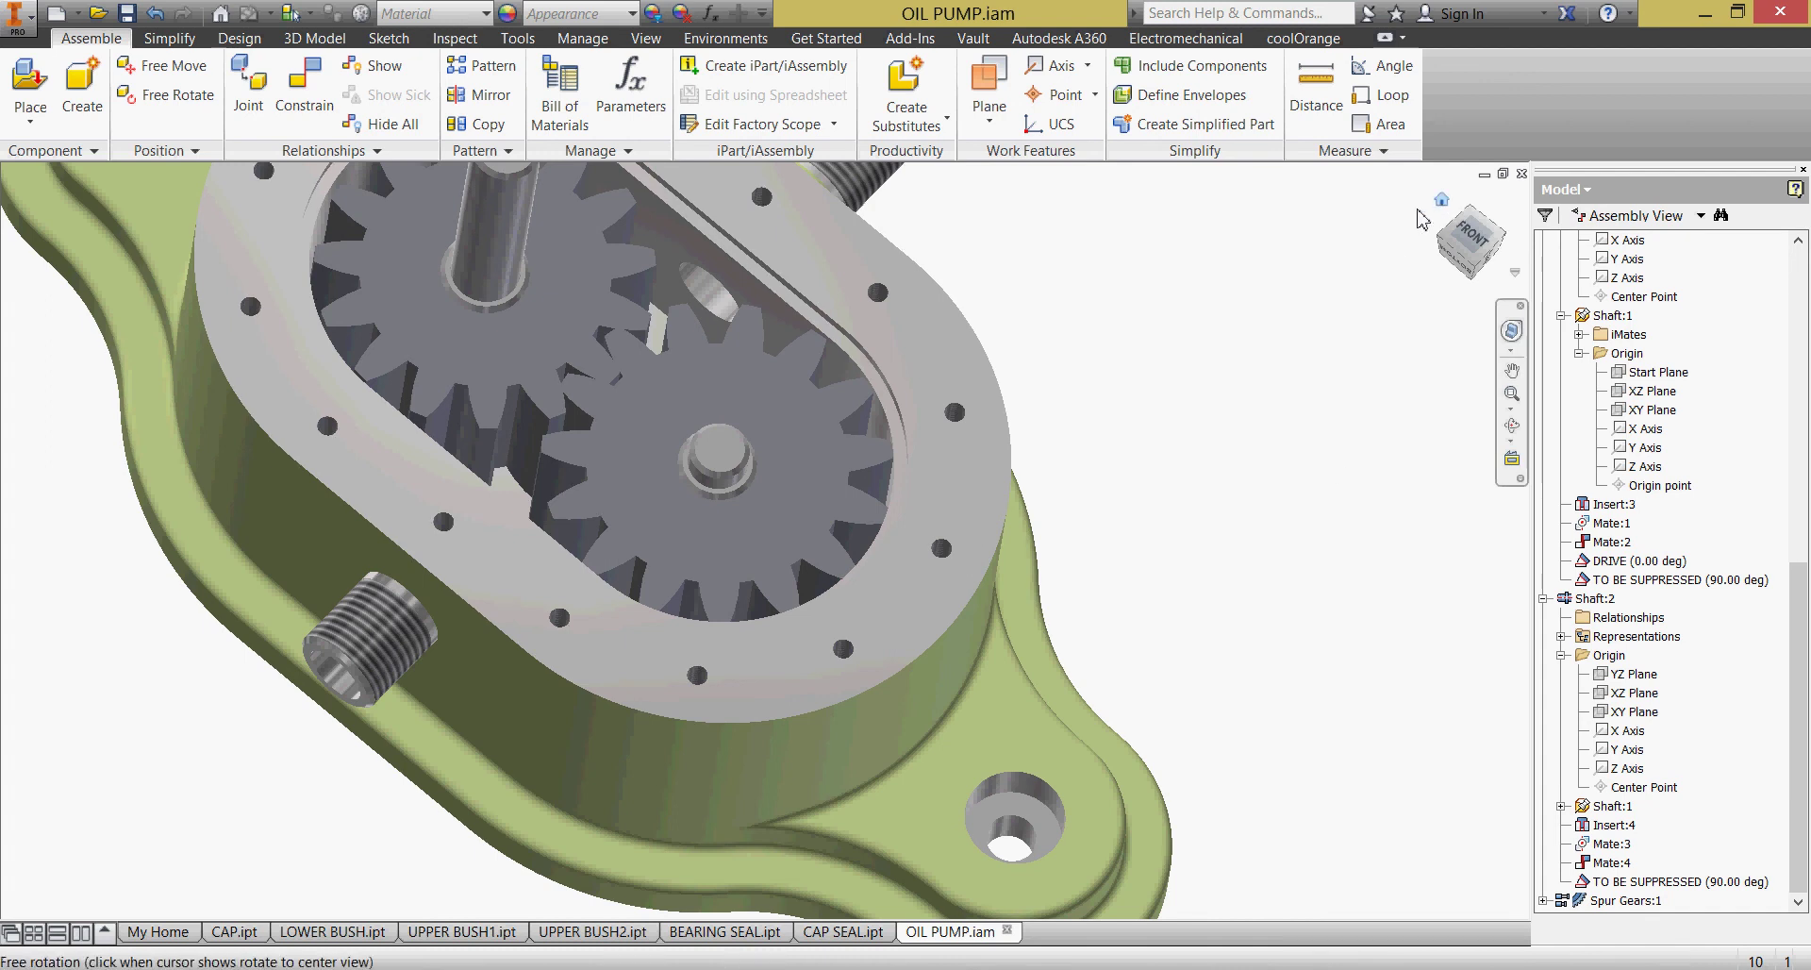
left_click(1441, 199)
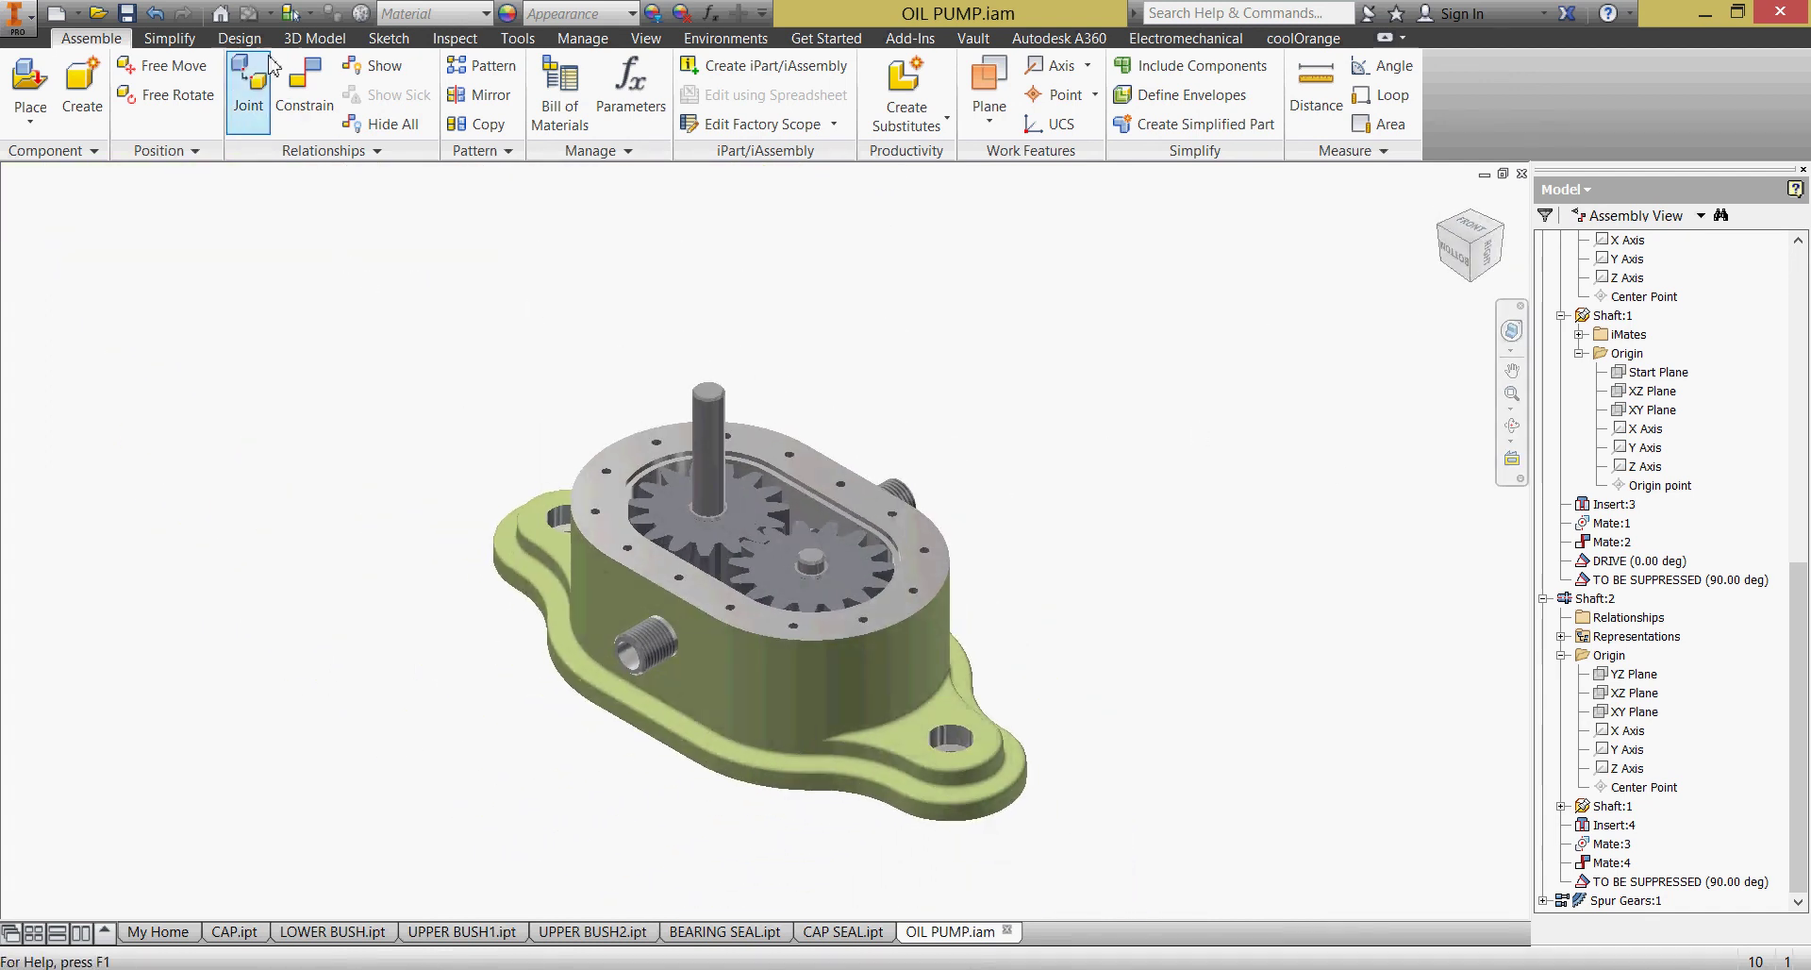
- Launch the Key generator from Design > Power Transmission, then switch to the PUMP.pdf drawing
left_click(240, 37)
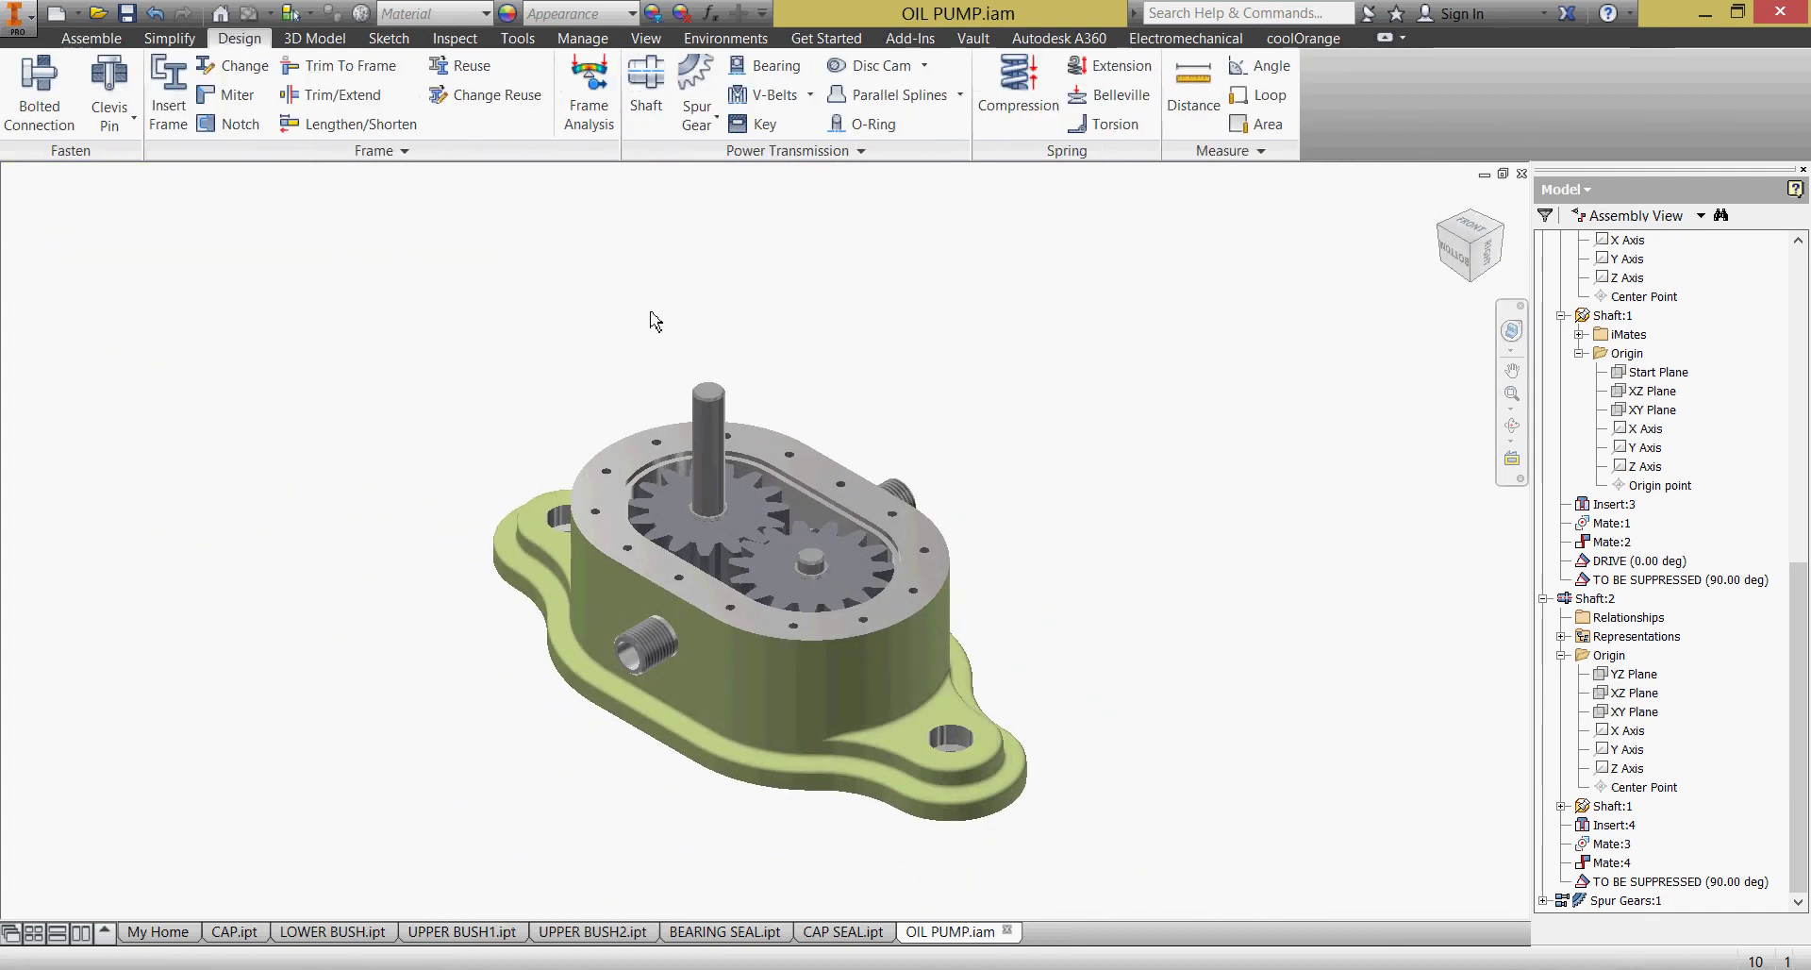
left_click(759, 124)
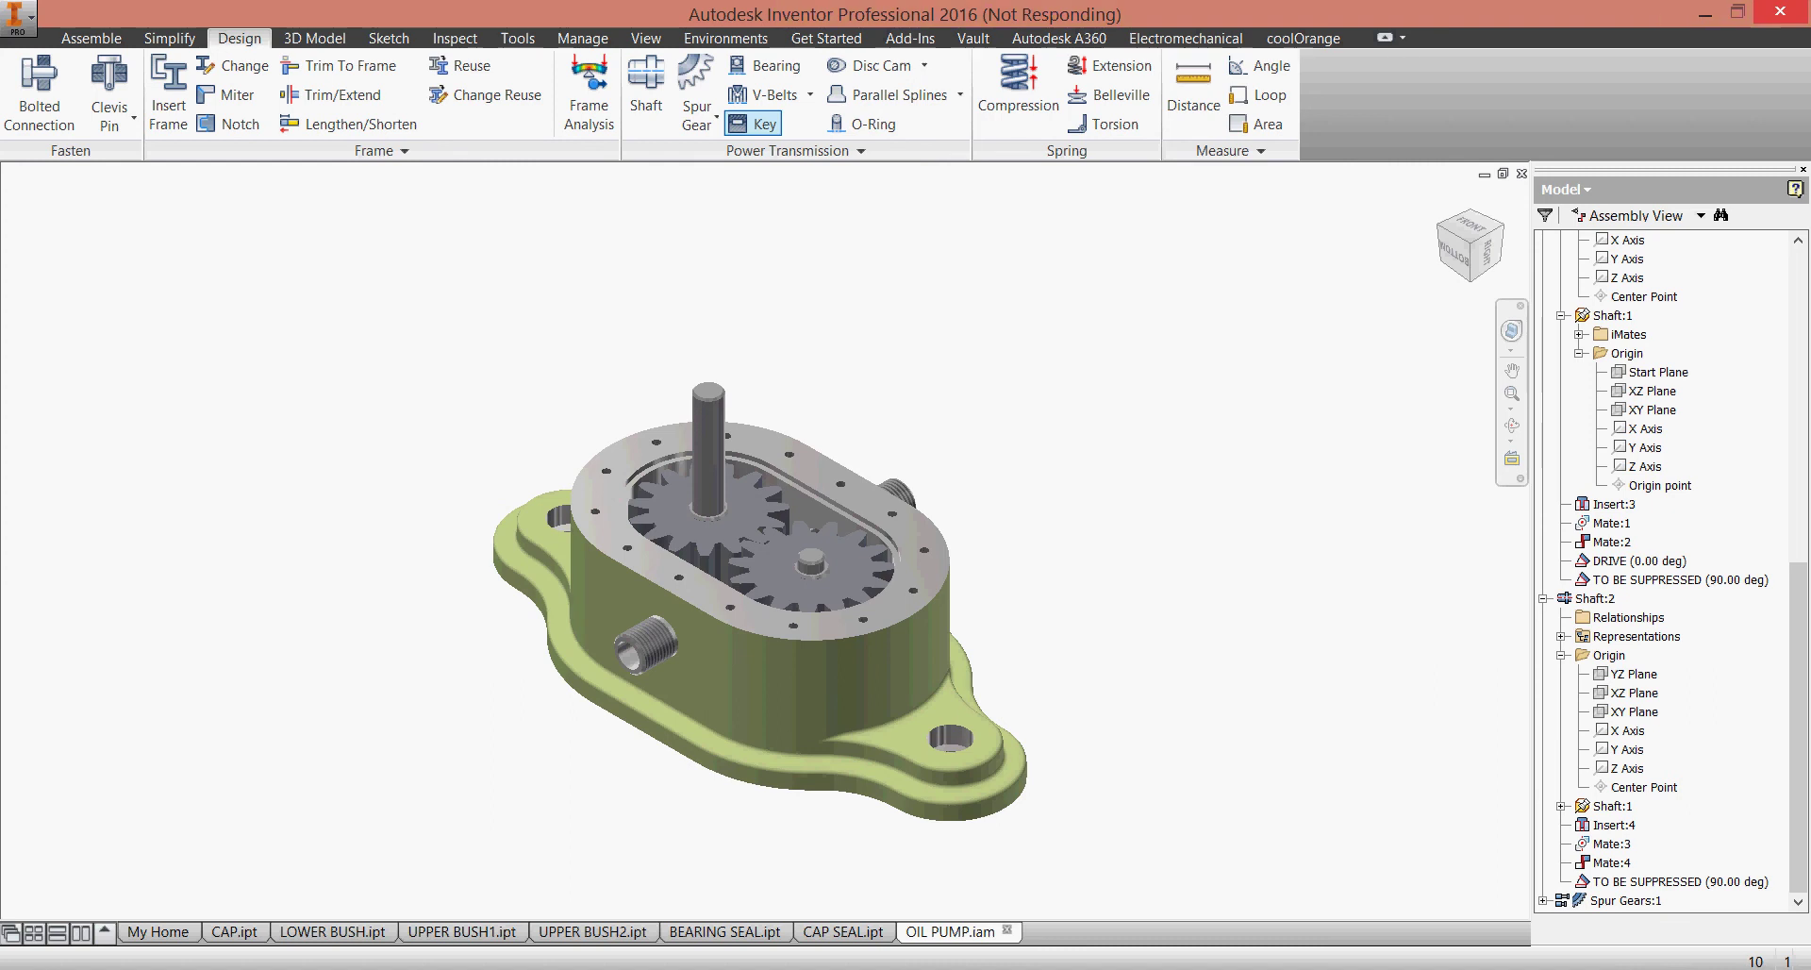
key("alt+Tab")
- Scroll PUMP.pdf page 5 to check the SHAFT1 and KEY ISO 2491 A 6 x 4 x 20 sizes, then return to Inventor
scroll(1047, 603, "up", 10)
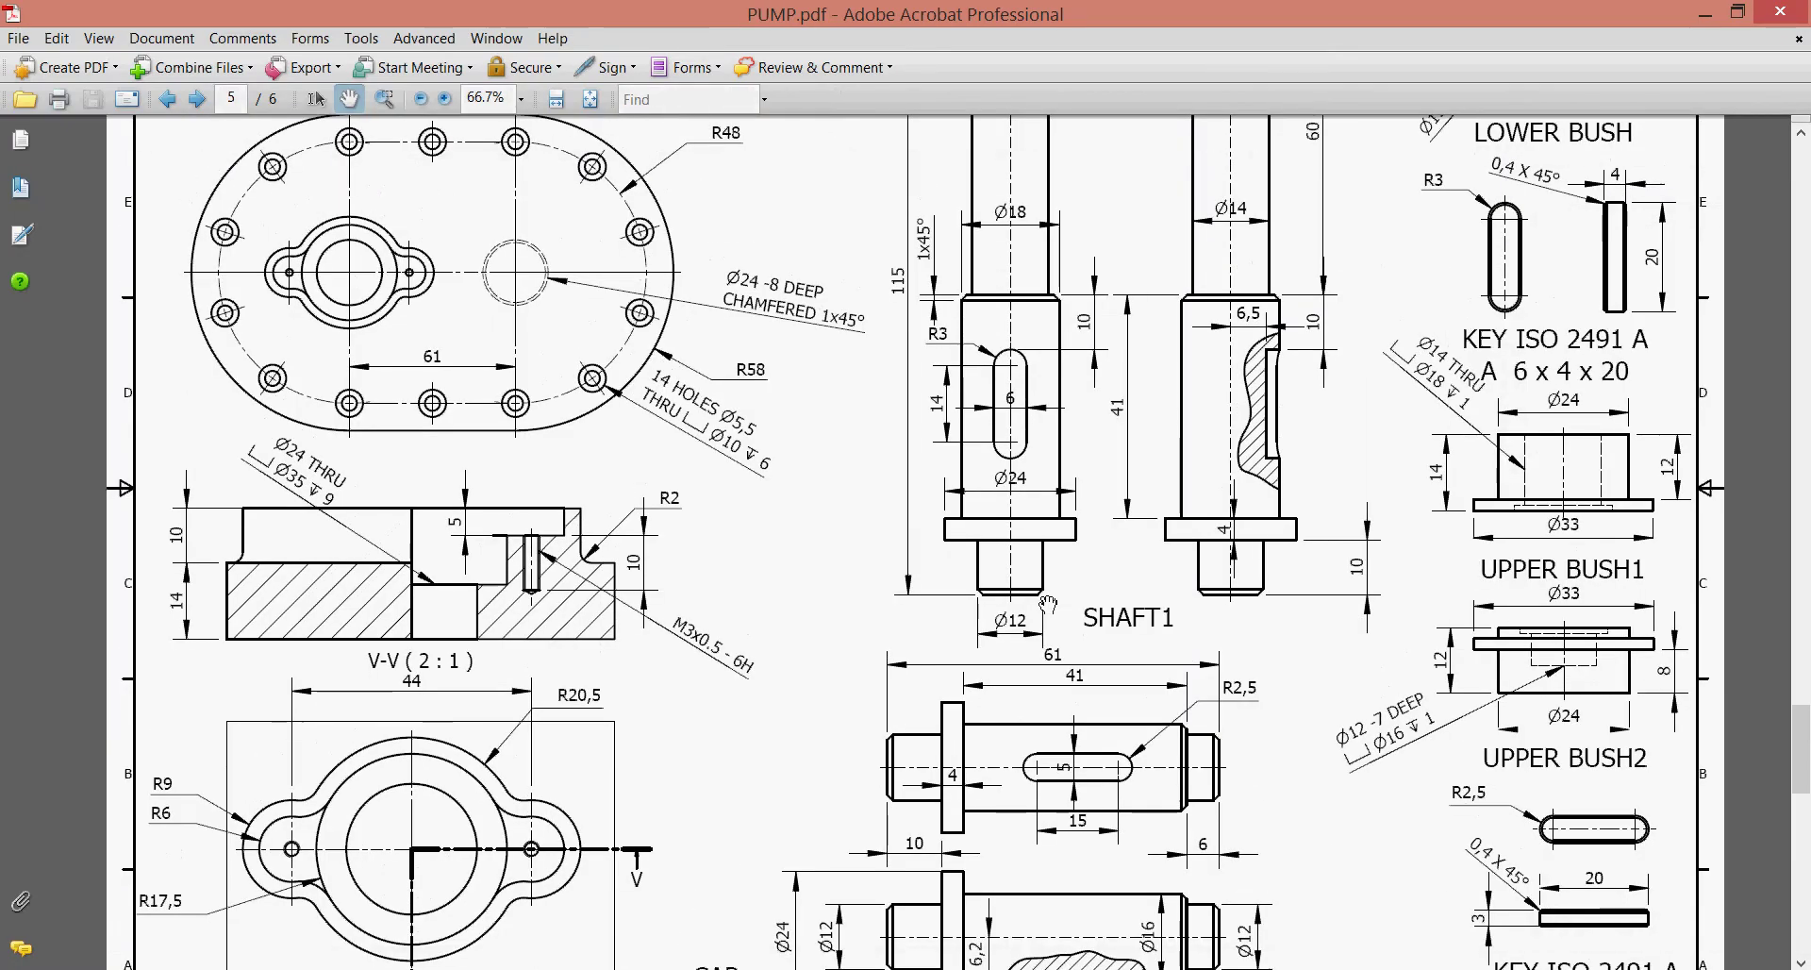
scroll(1048, 603, "up", 3)
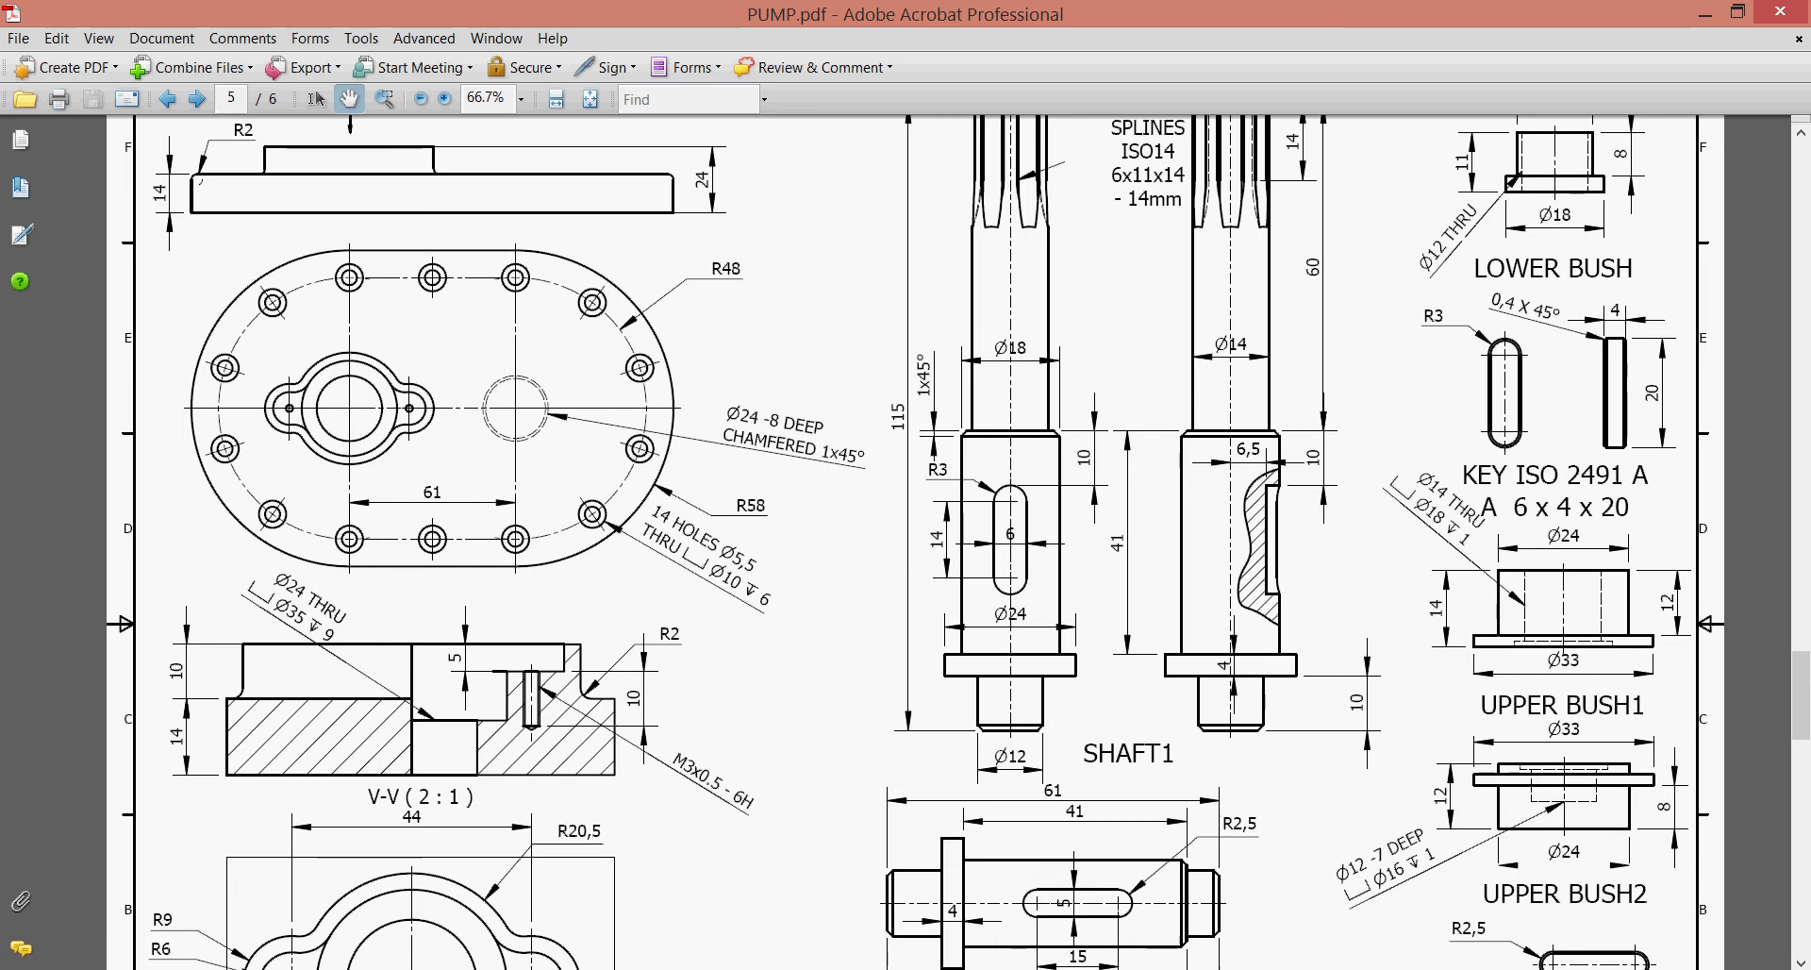
key("alt+Tab")
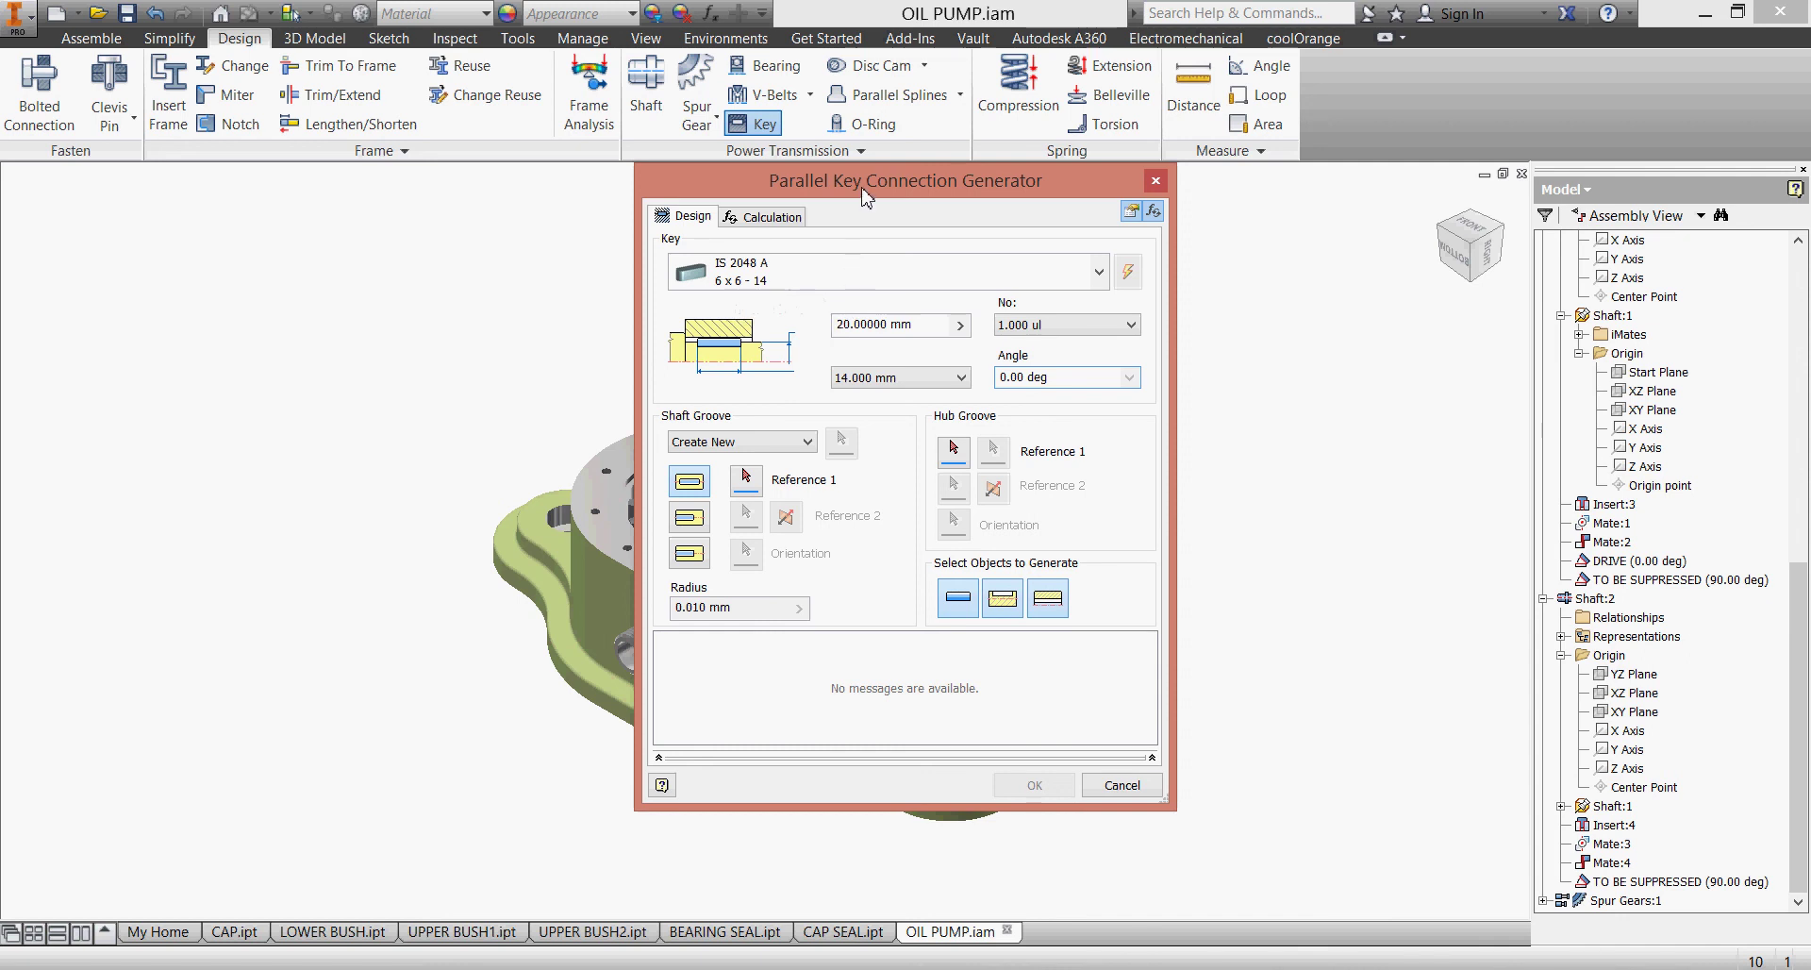
- Select the shaft's cylindrical face and the start face as keyway references
left_click_drag(866, 196, 1323, 271)
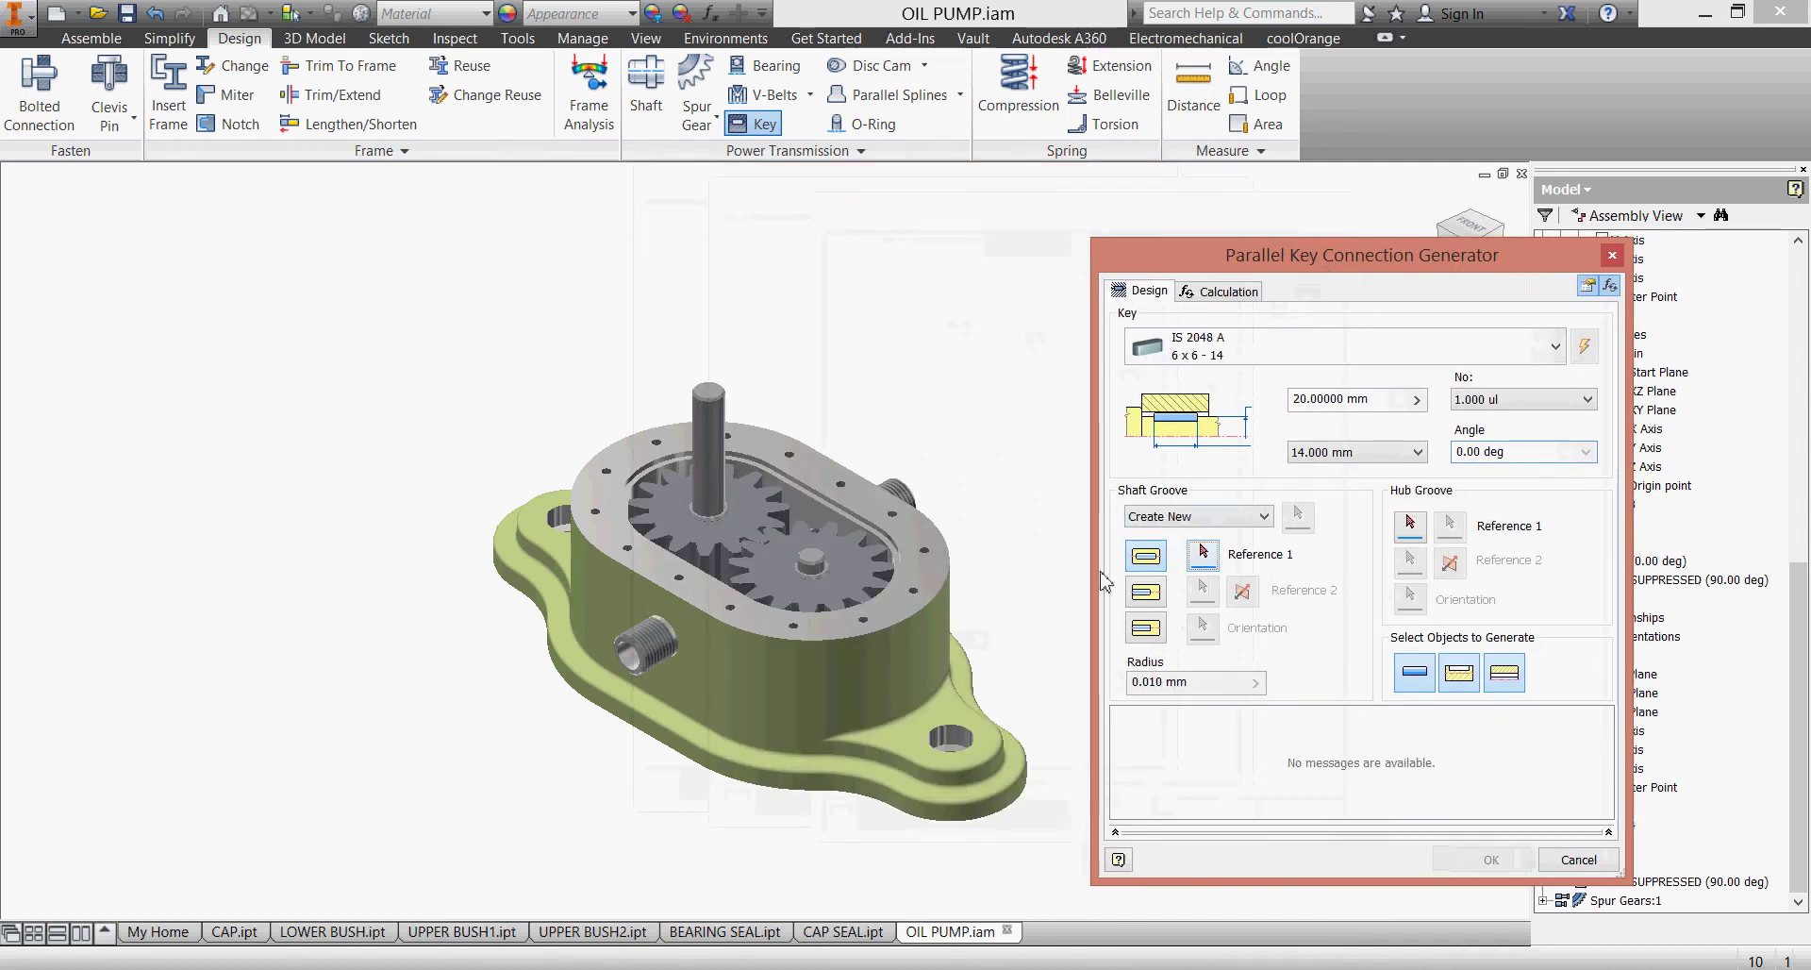
scroll(754, 547, "up", 8)
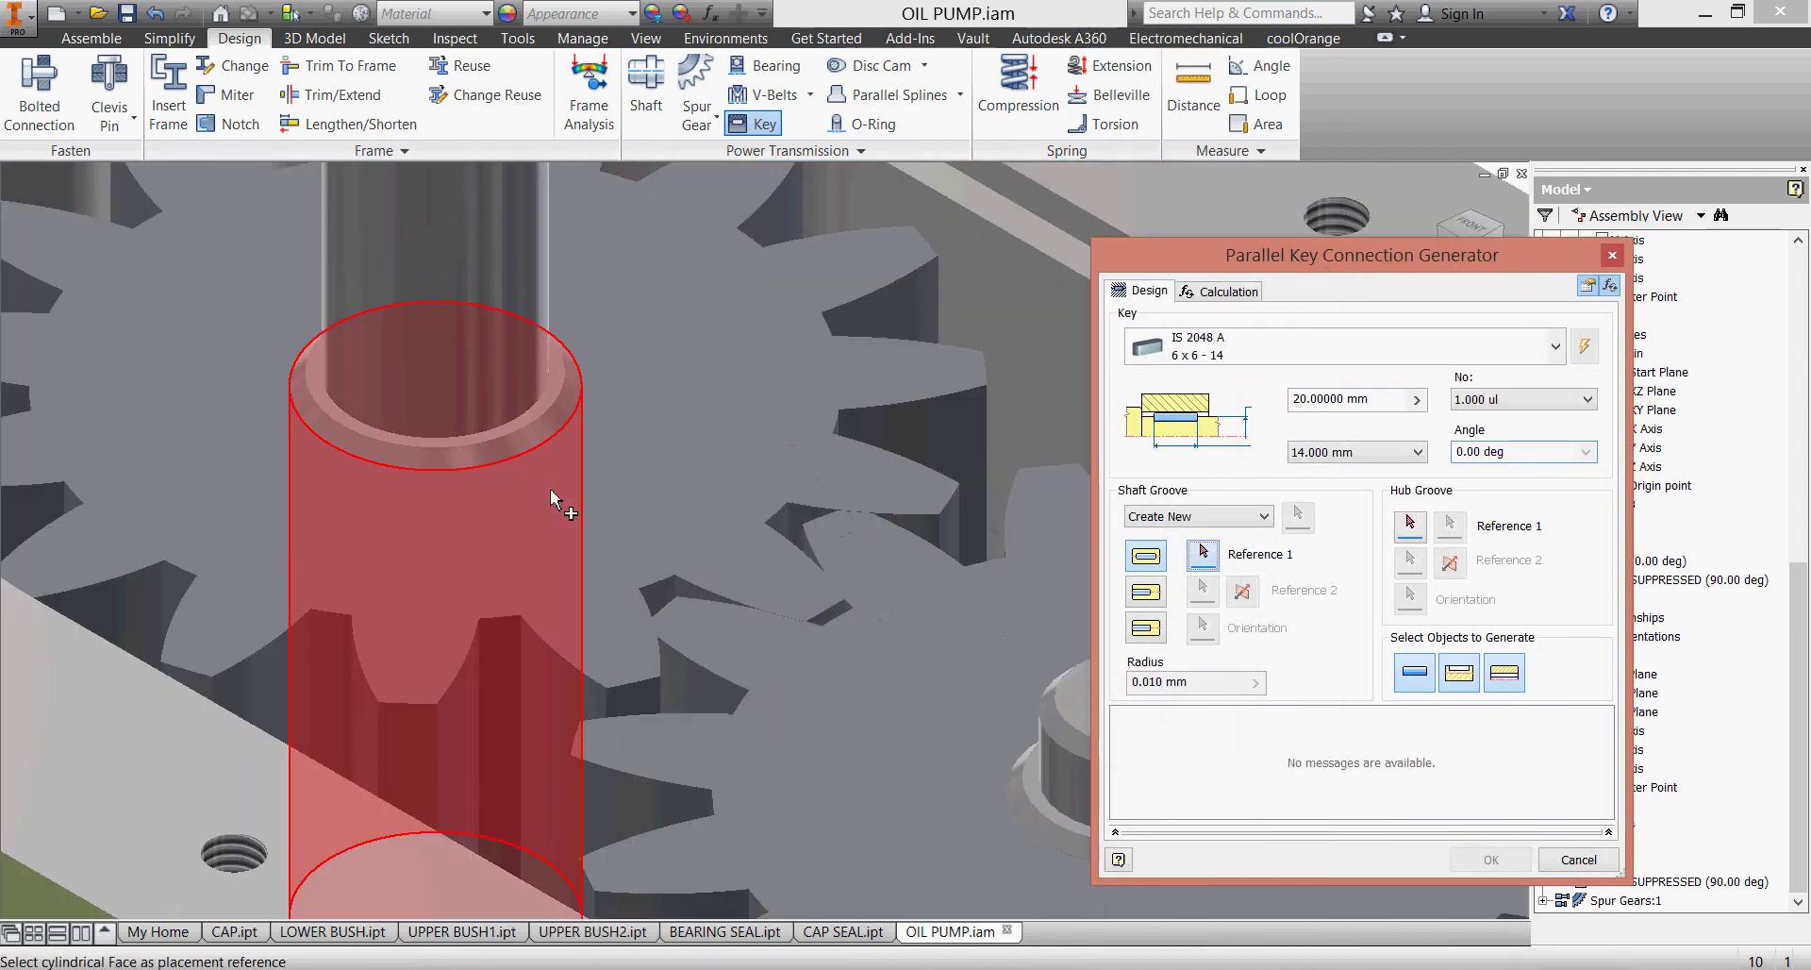
left_click(551, 489)
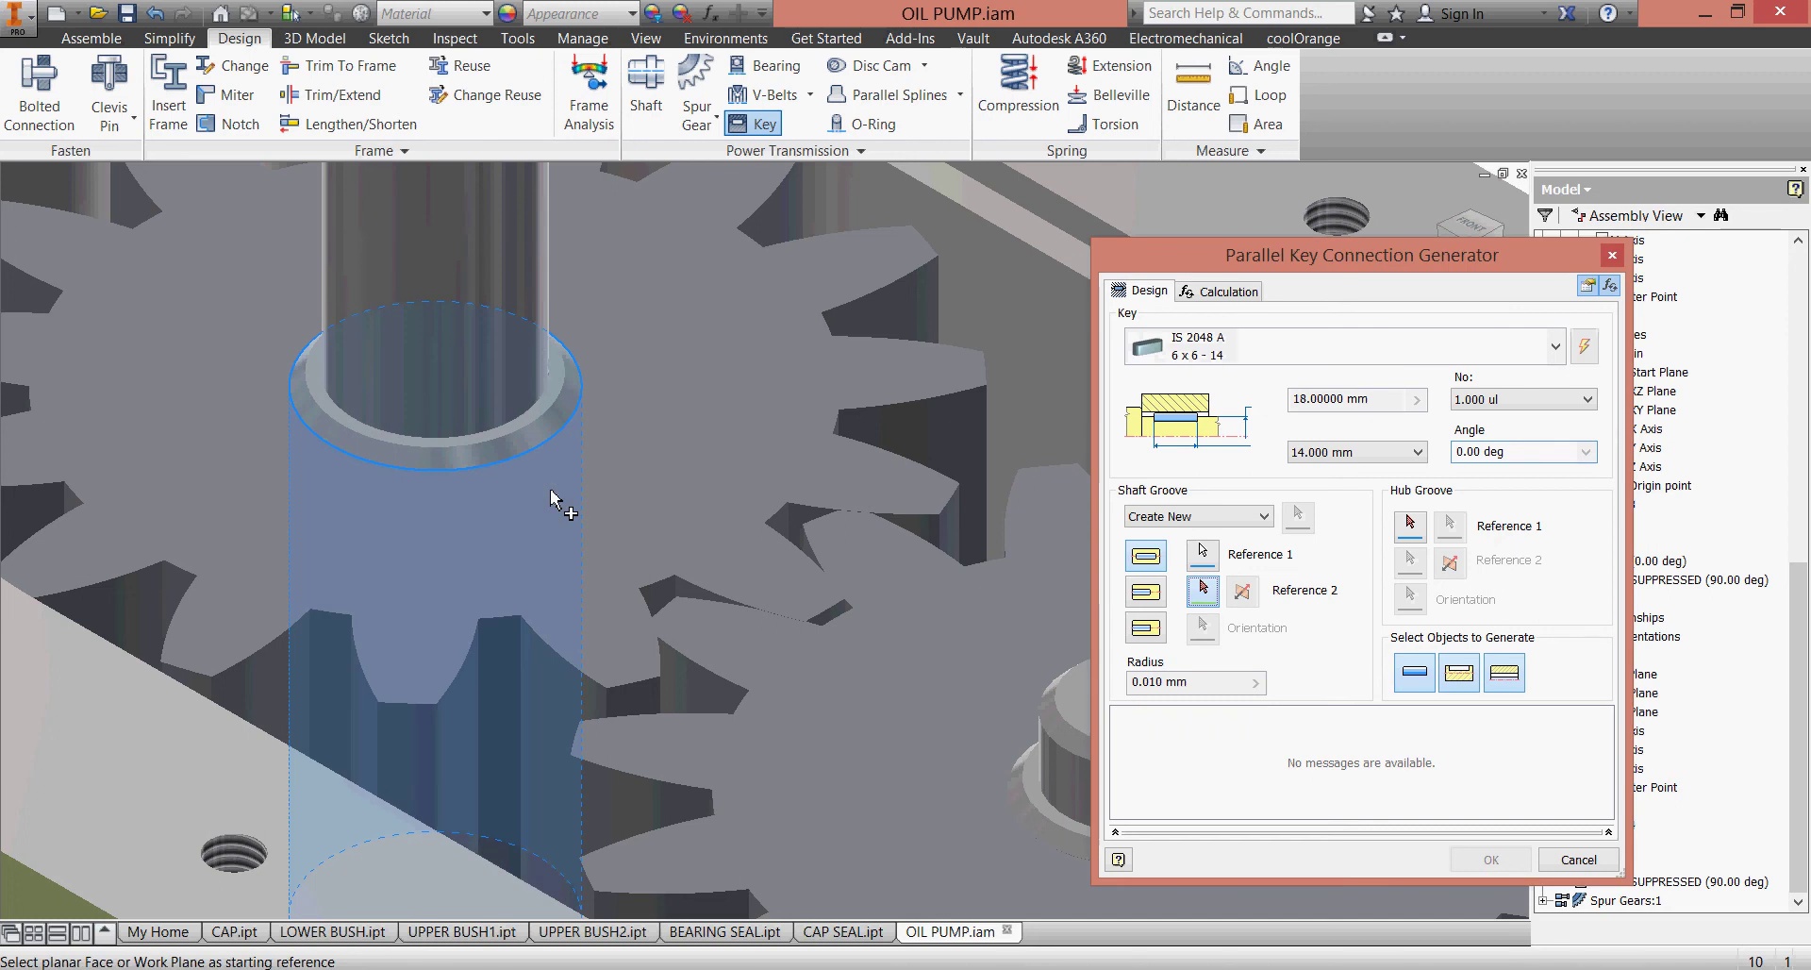
left_click(542, 424)
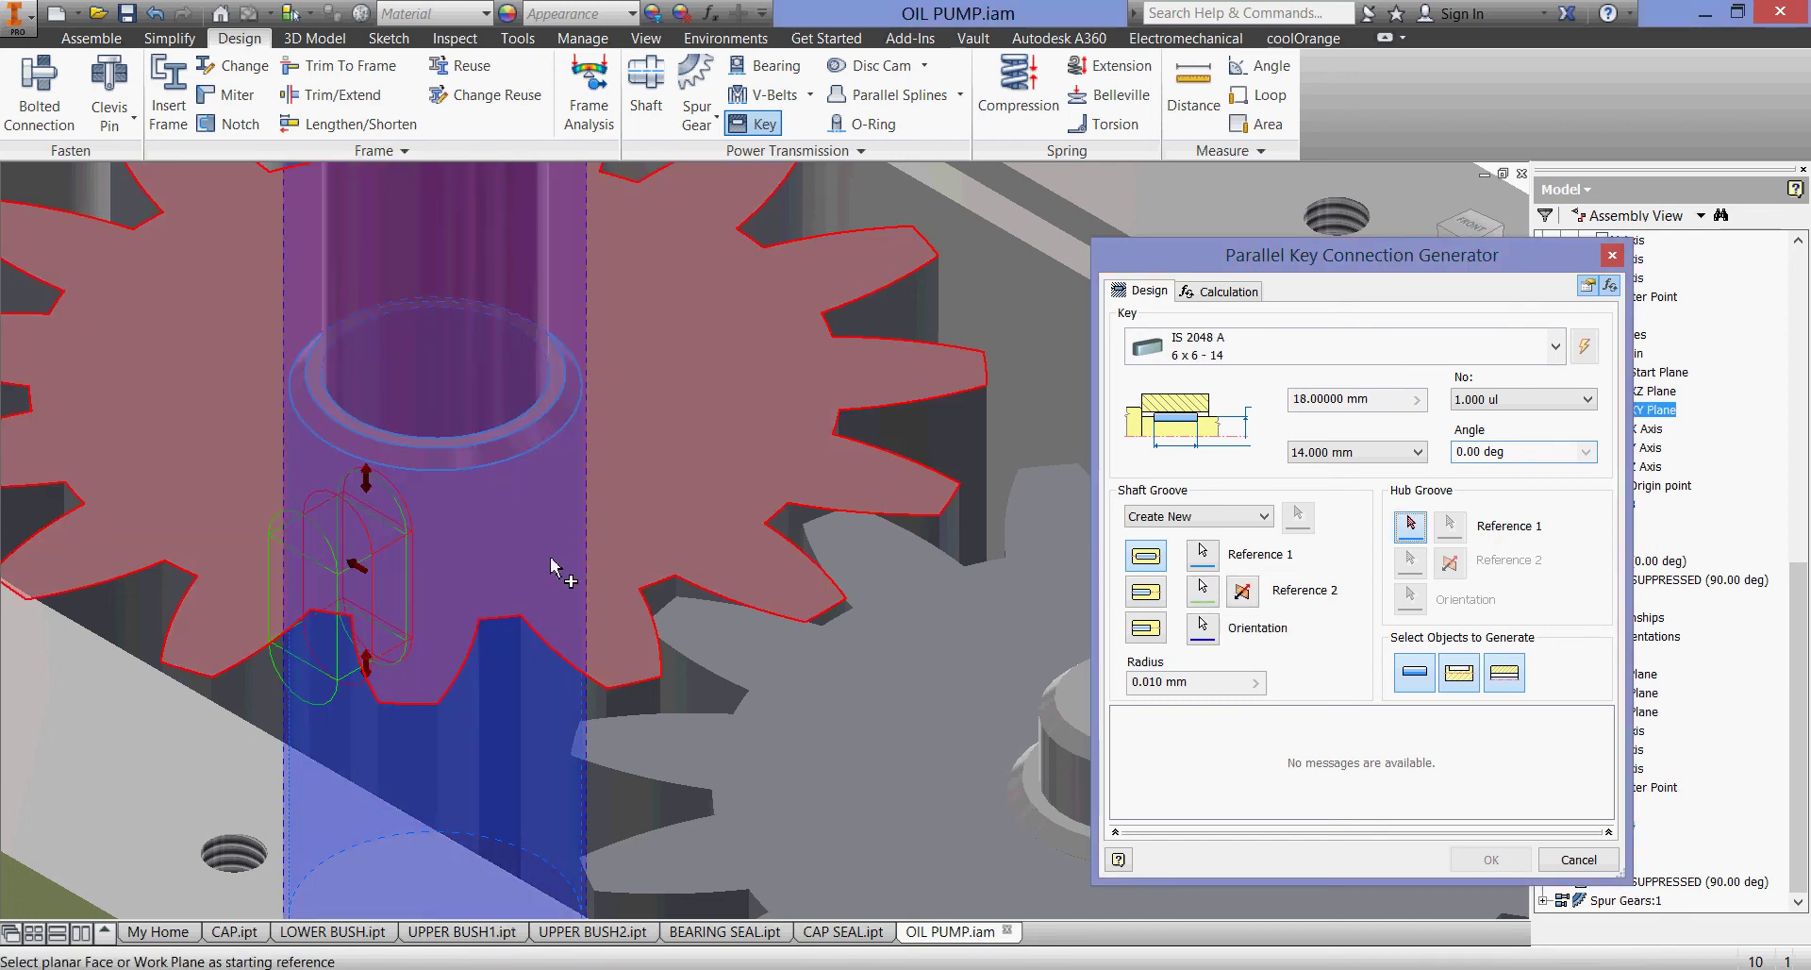
scroll(551, 566, "down", 5)
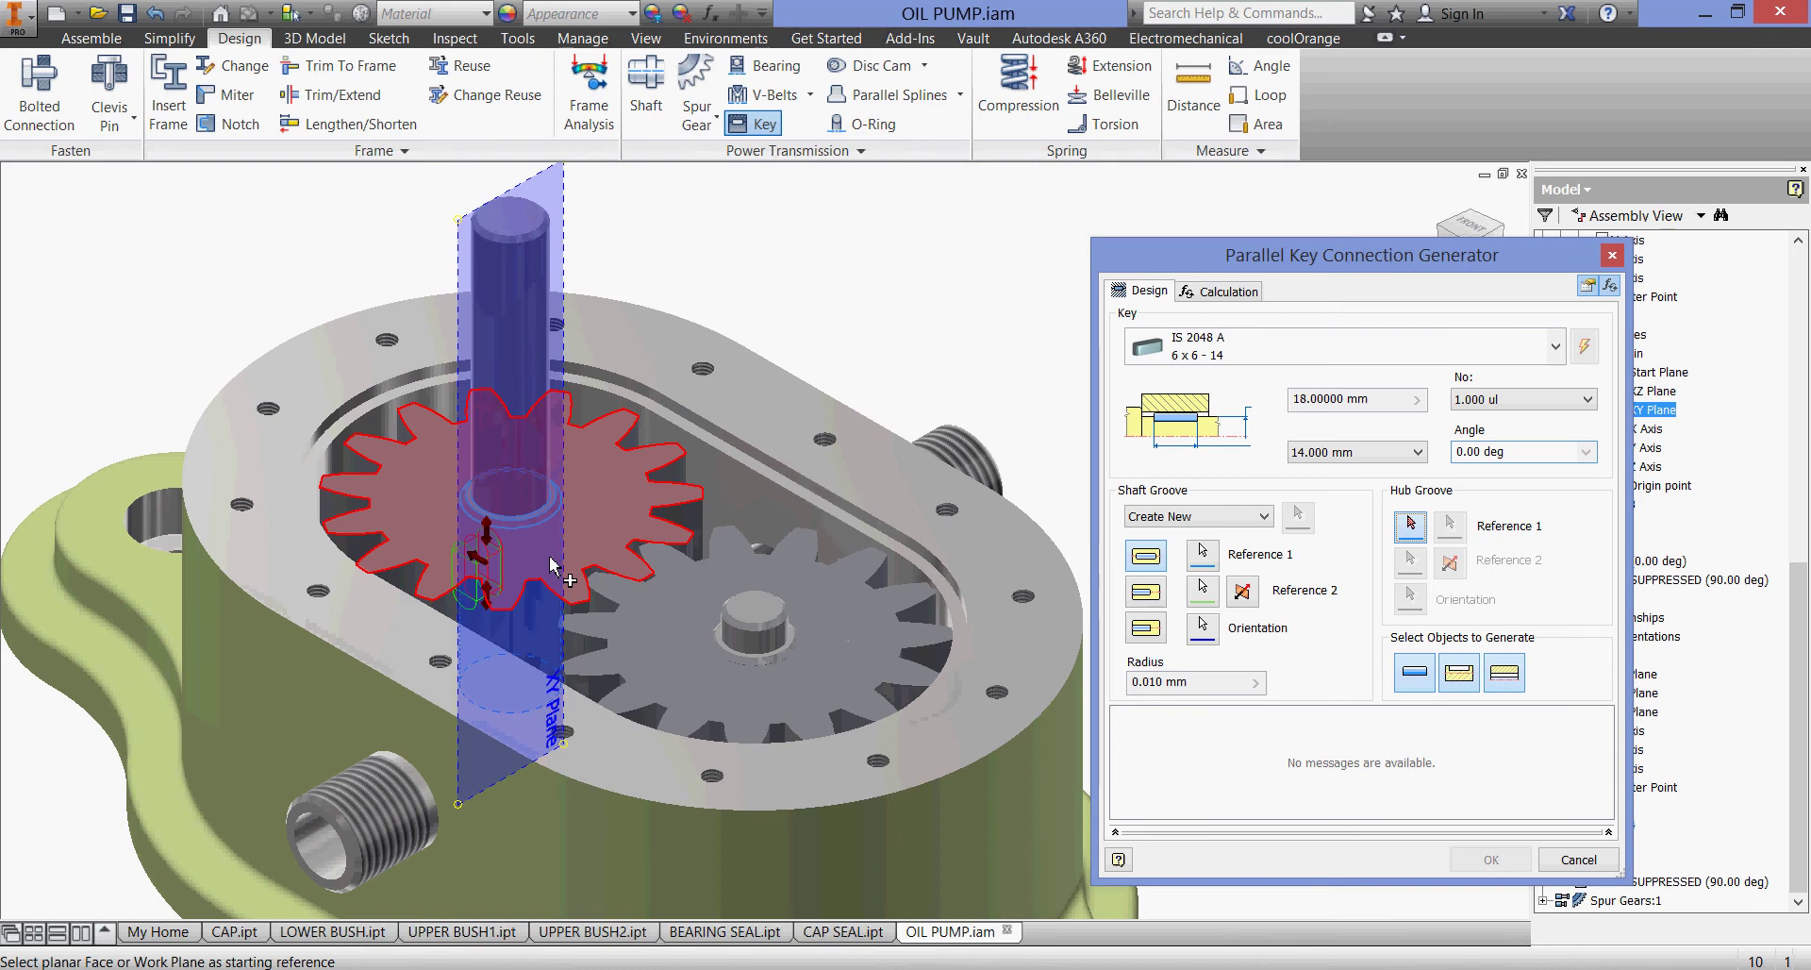
left_click(551, 565)
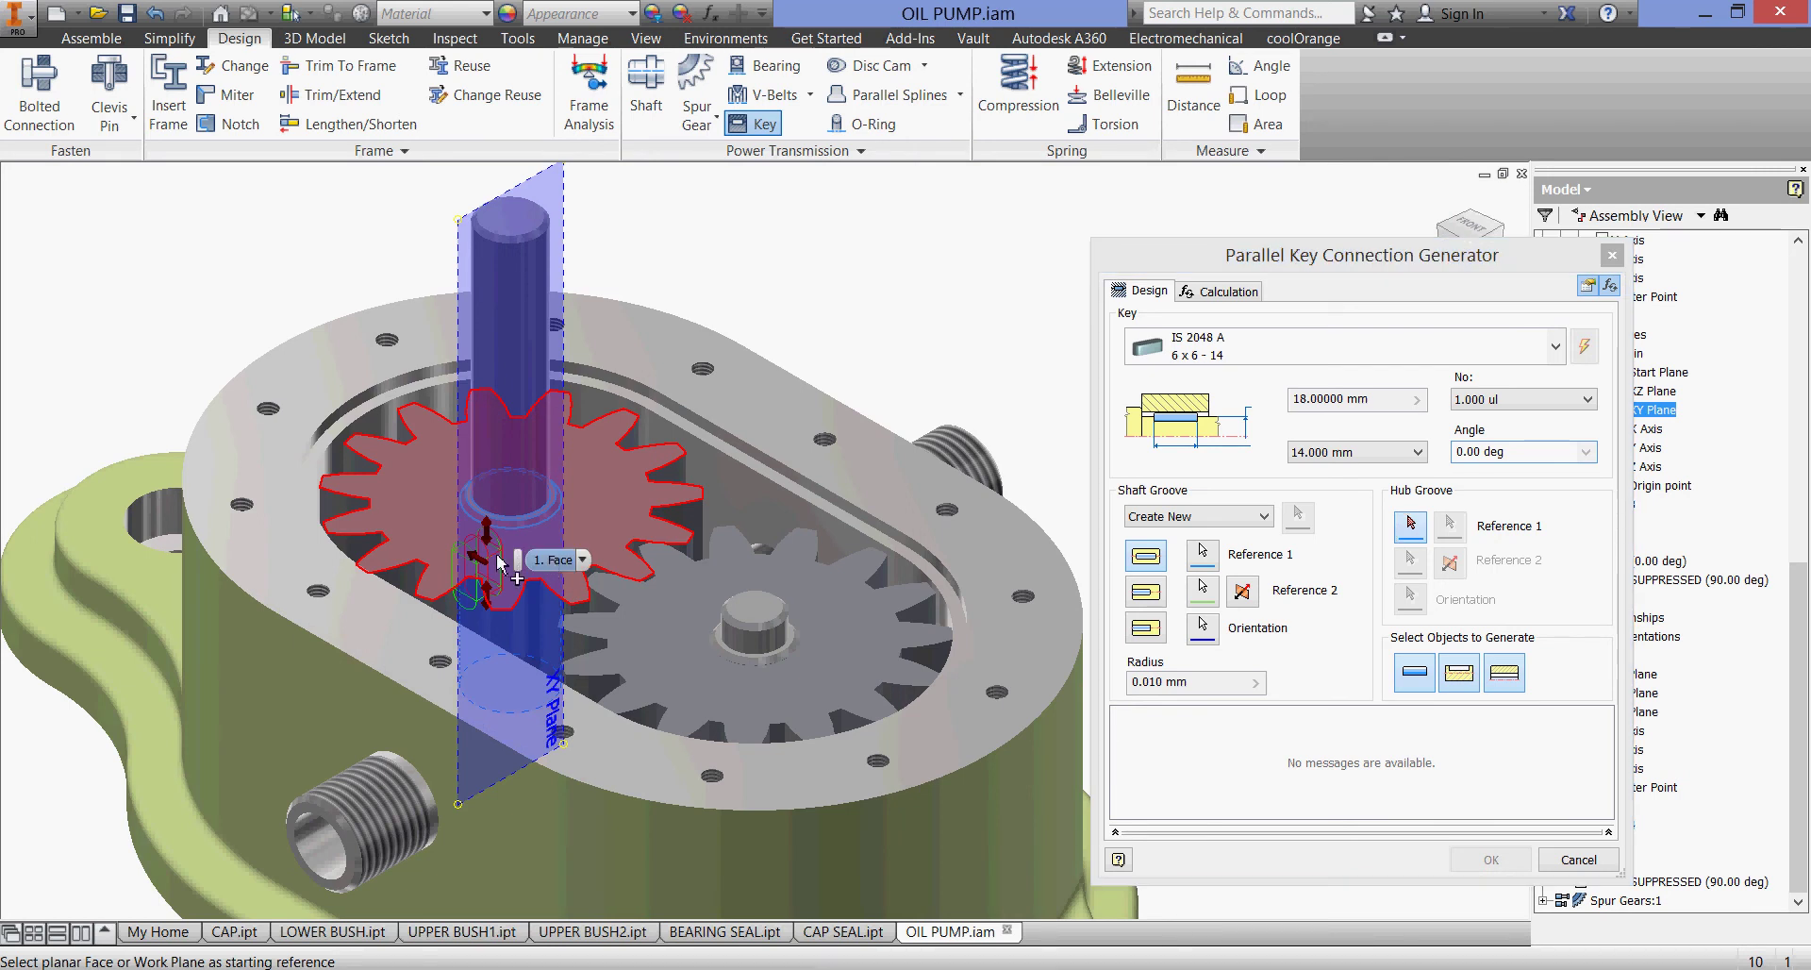
middle_click_drag(714, 547, 615, 558, "shift")
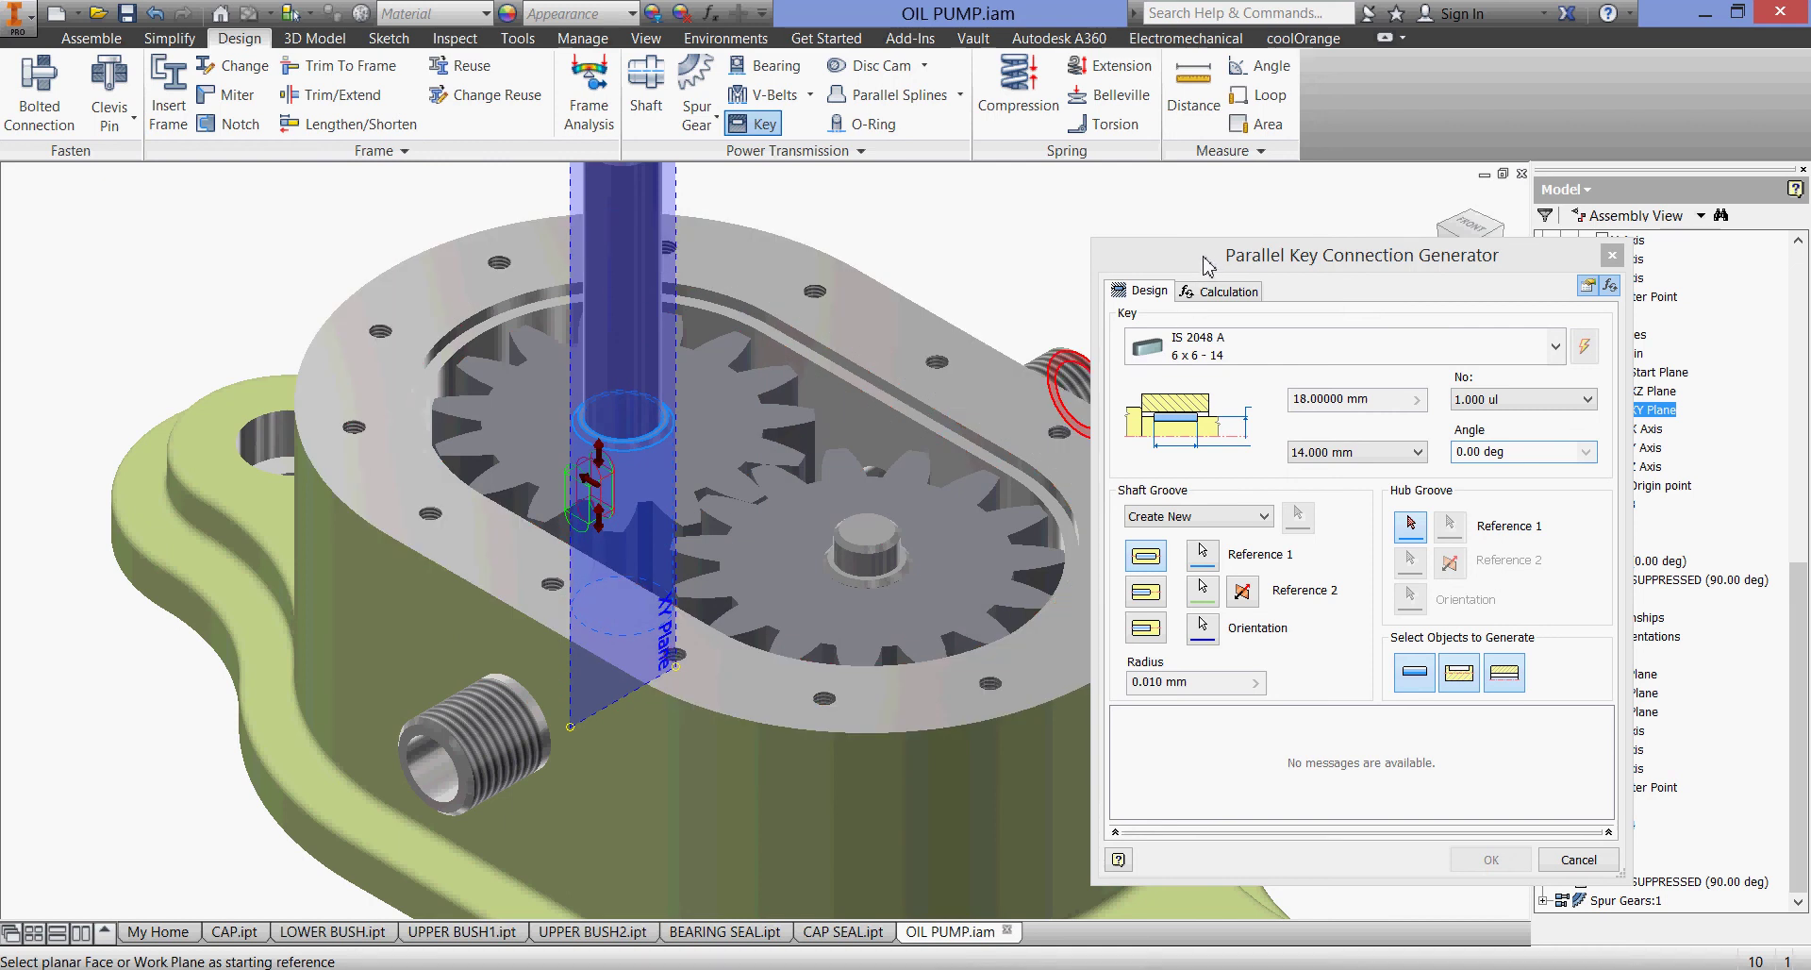
- Reselect the keyway orientation and start references, then cancel the key generator without creating a key
left_click(1203, 629)
scroll(497, 356, "up", 5)
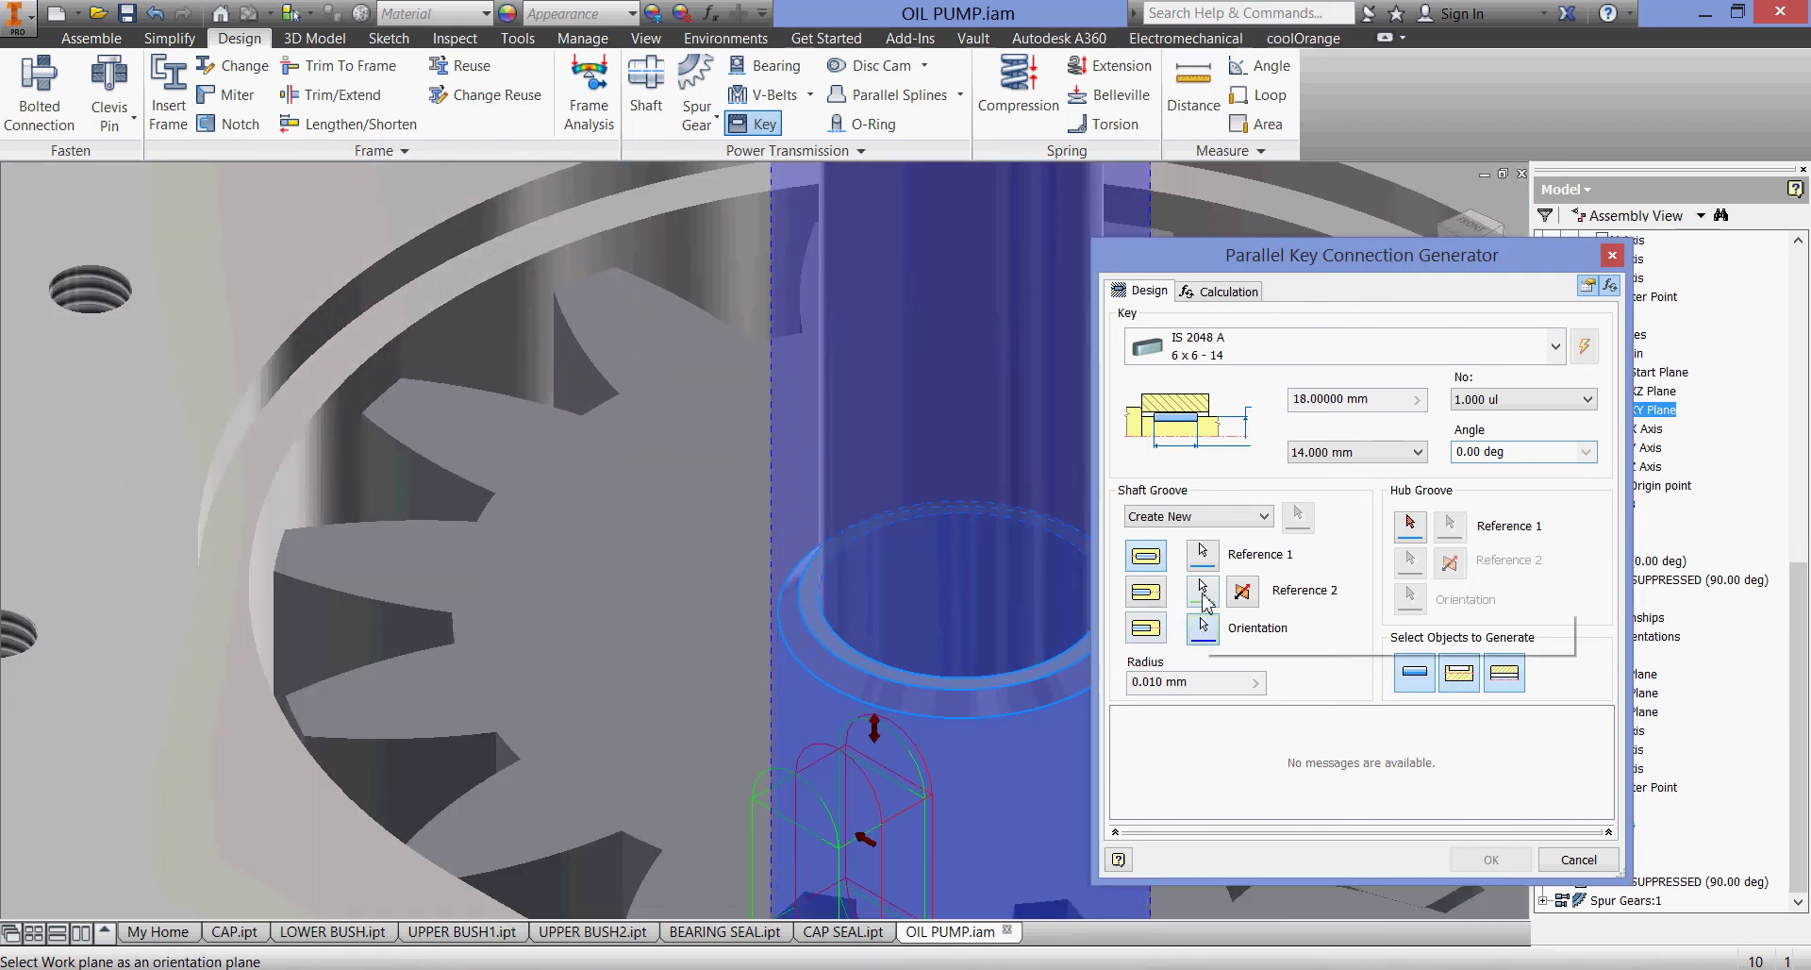
key("F2")
left_click_drag(919, 559, 882, 255)
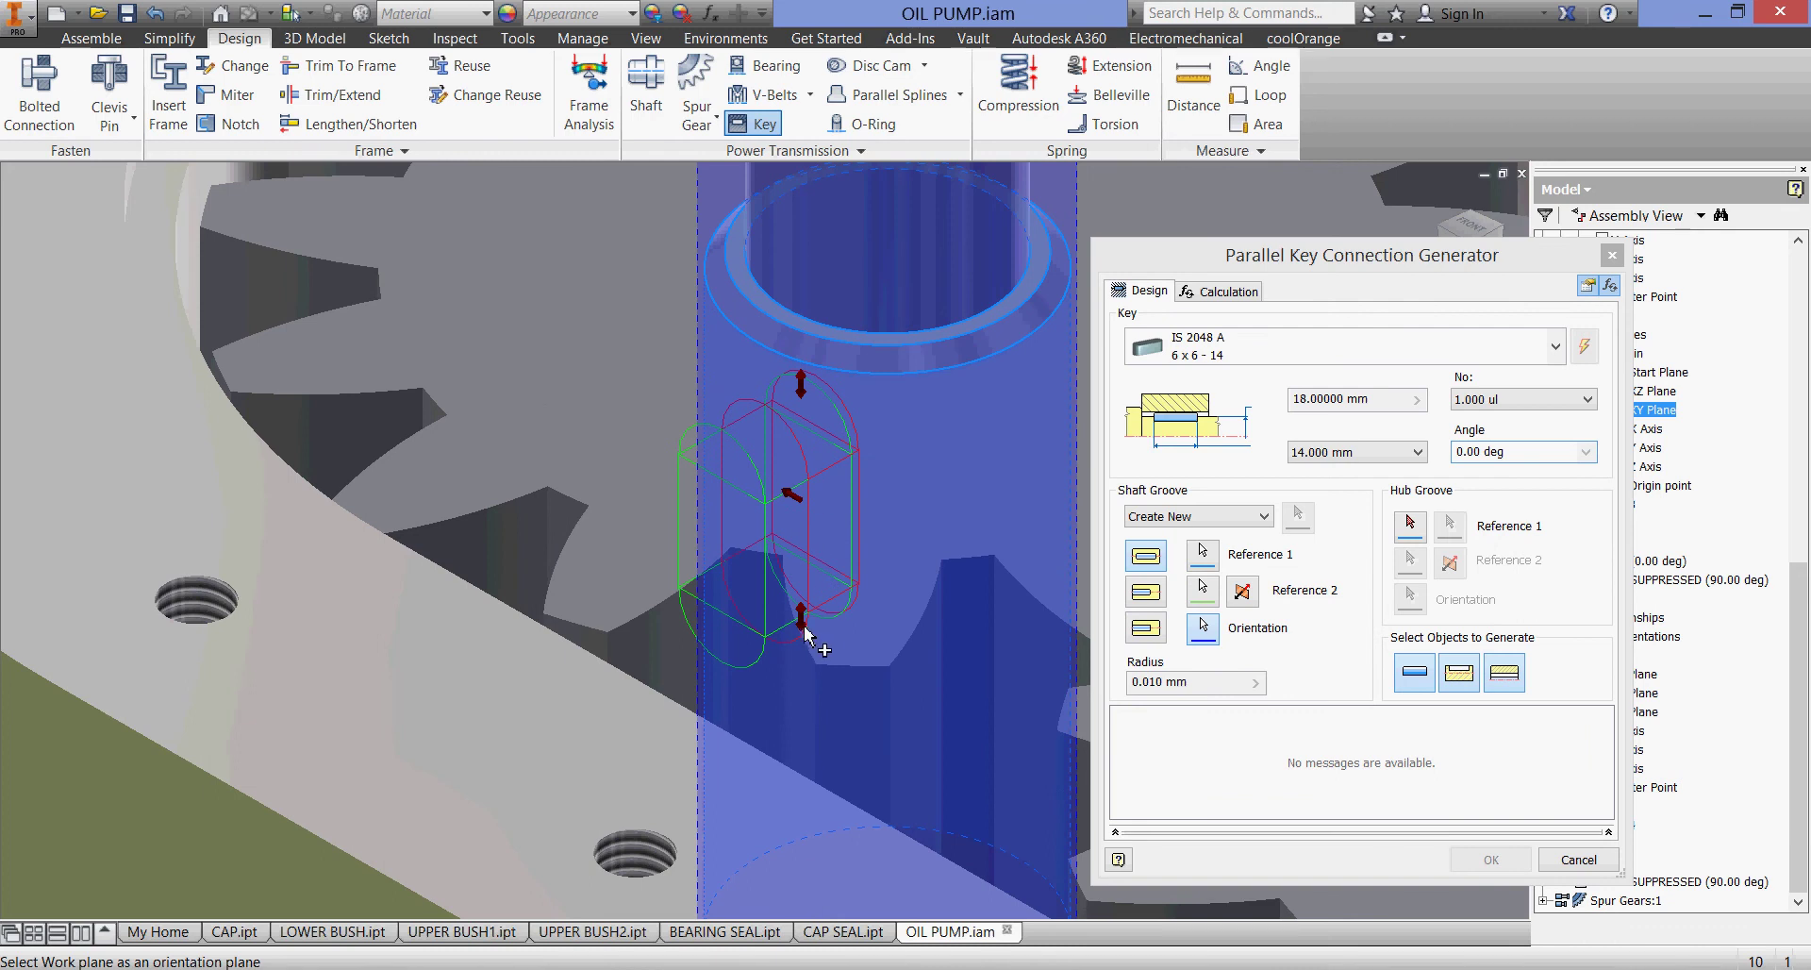
left_click(1203, 590)
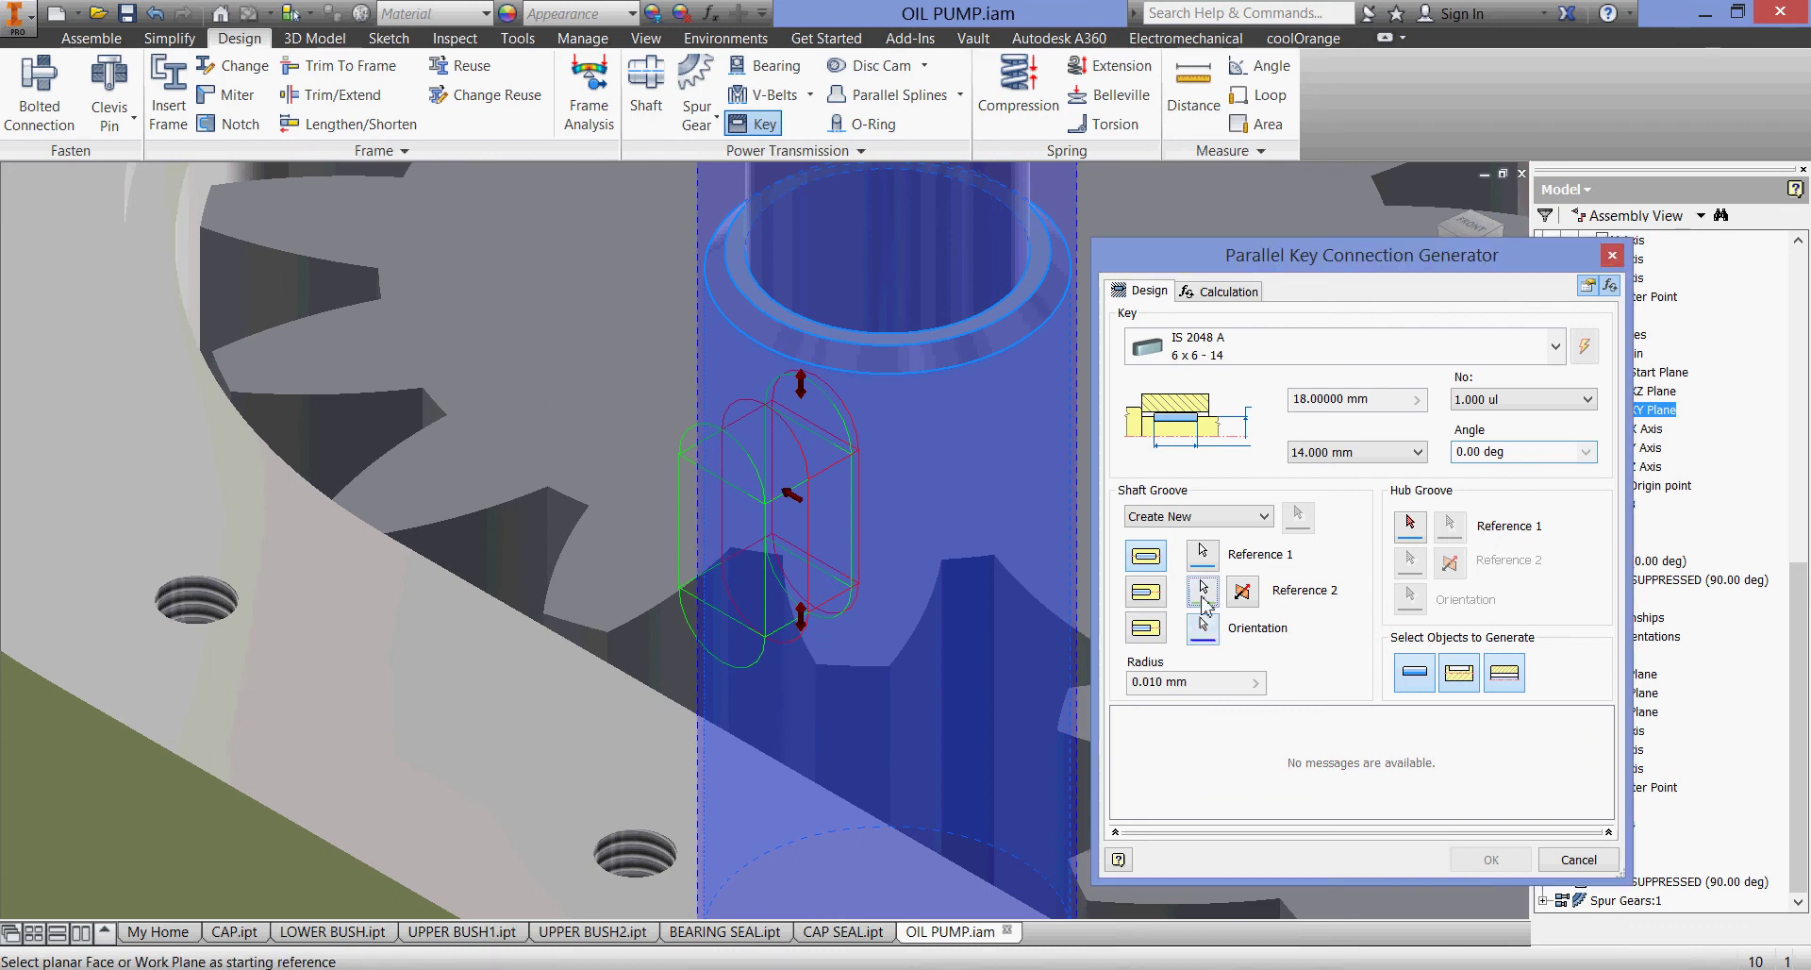
left_click(802, 630)
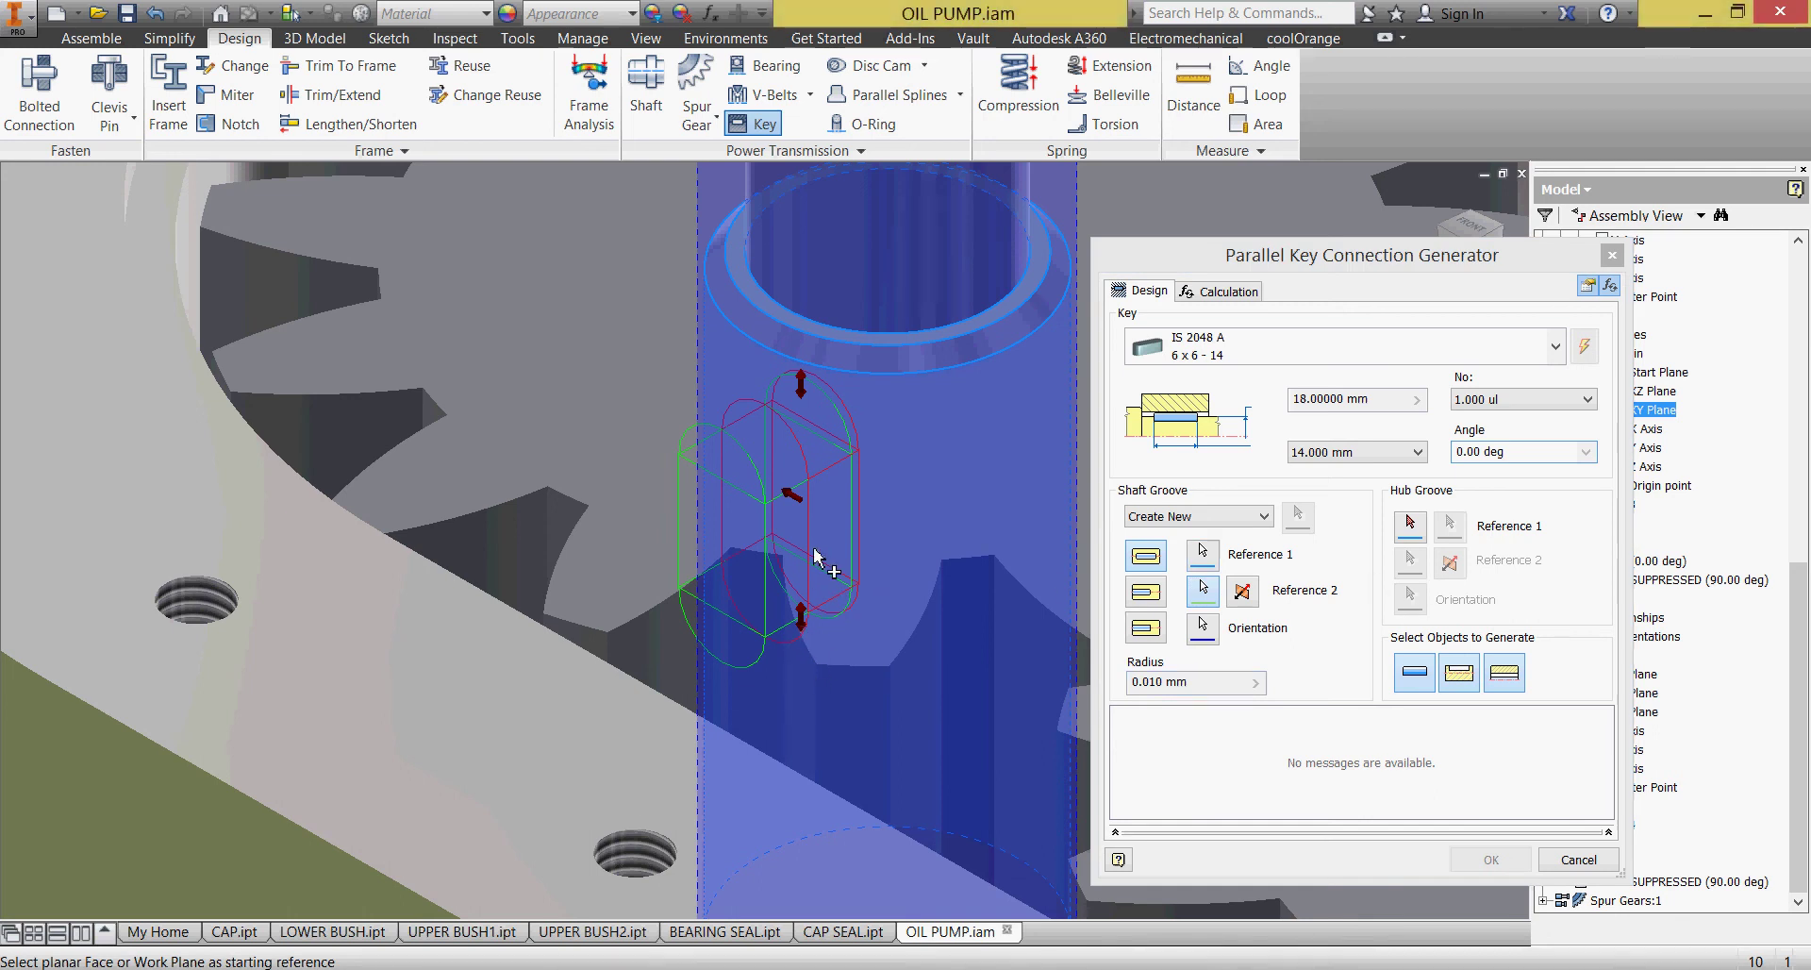
scroll(814, 555, "up", 3)
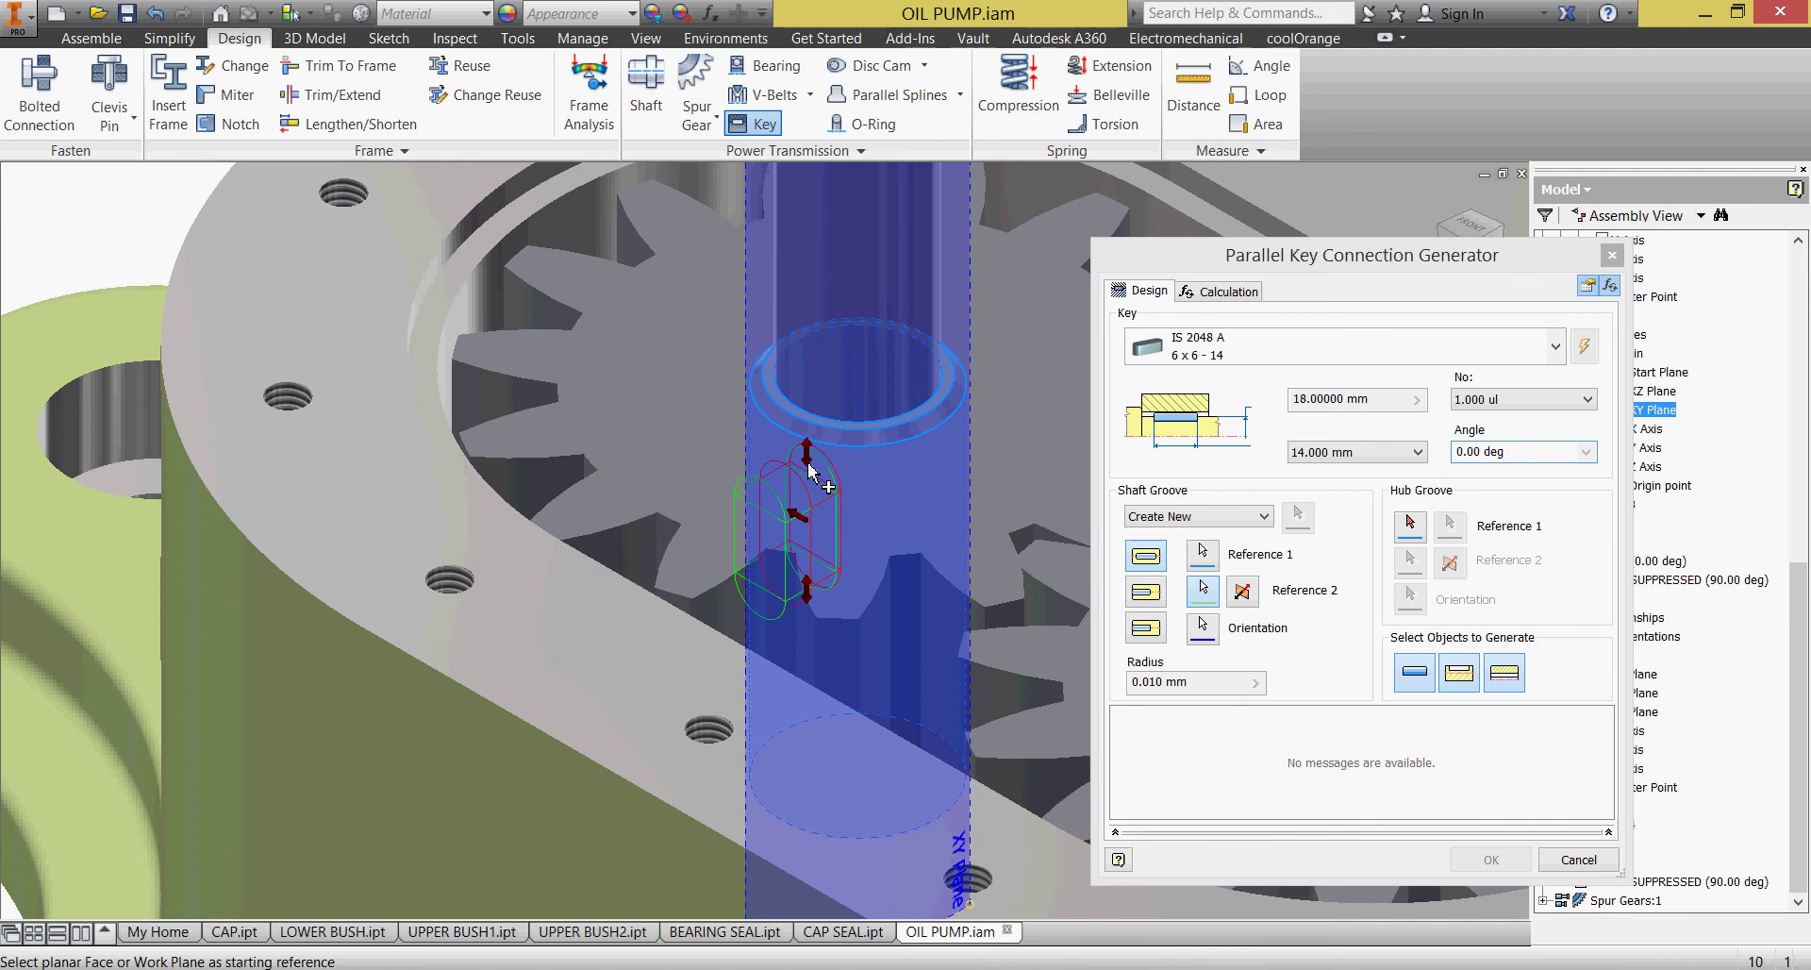
left_click(1205, 556)
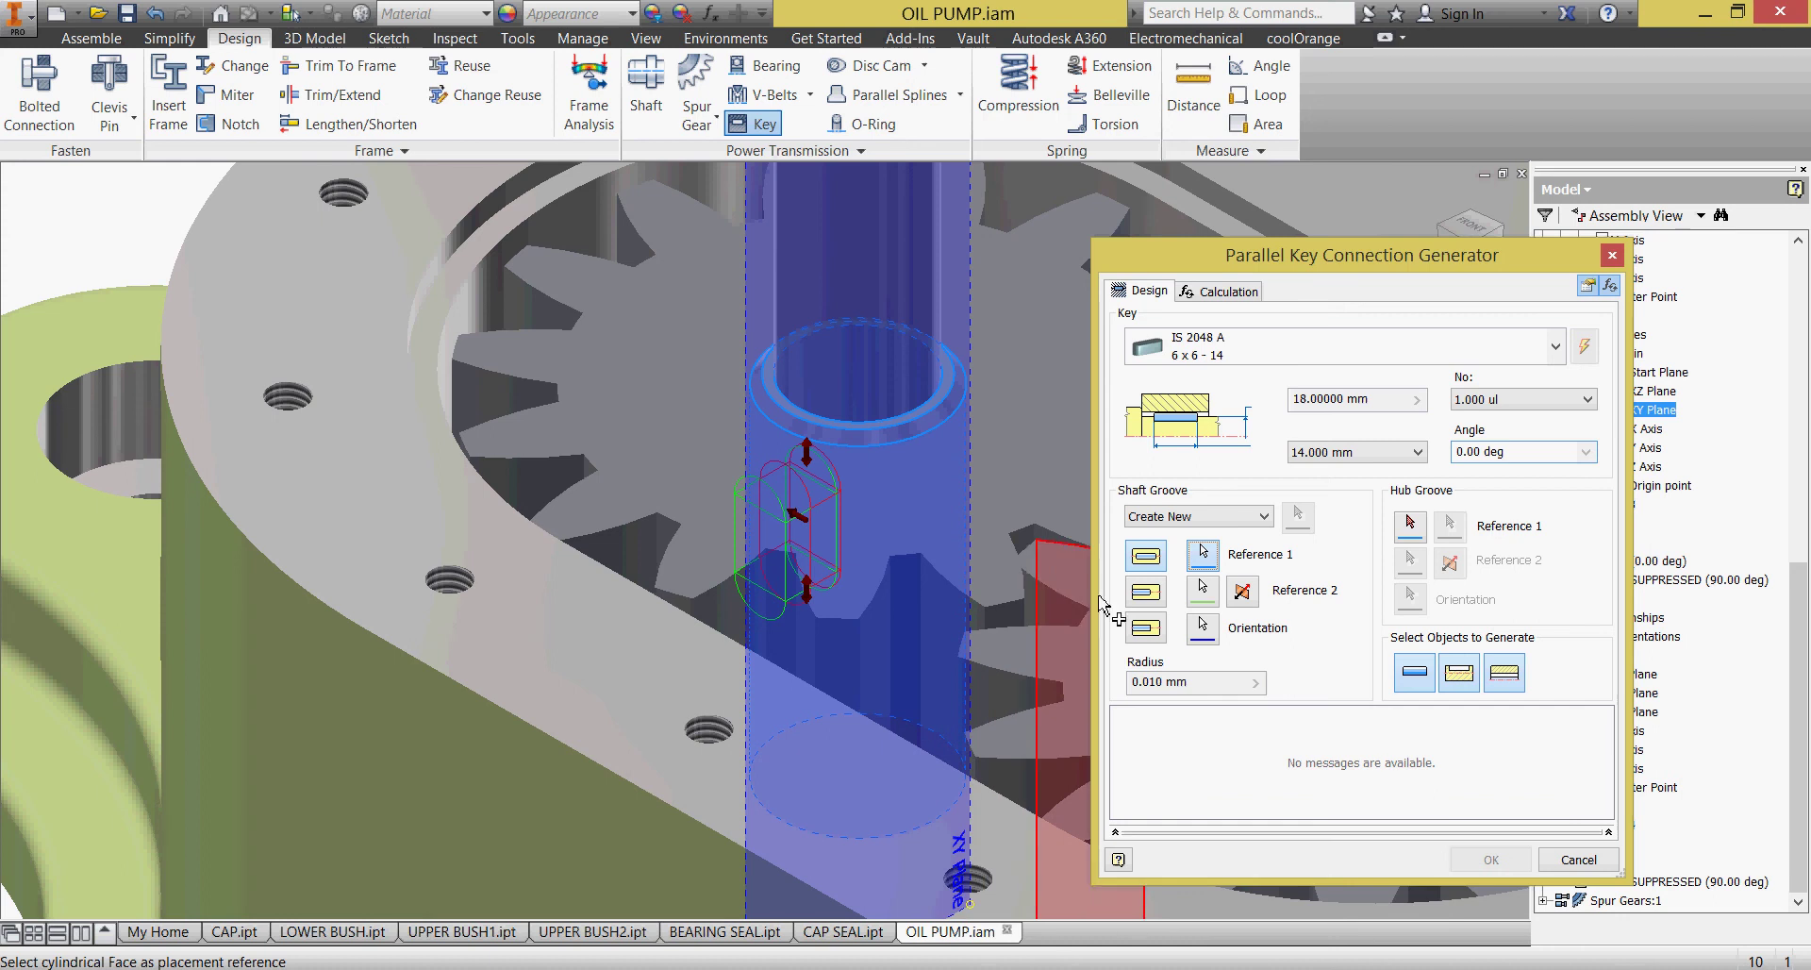
left_click(1203, 594)
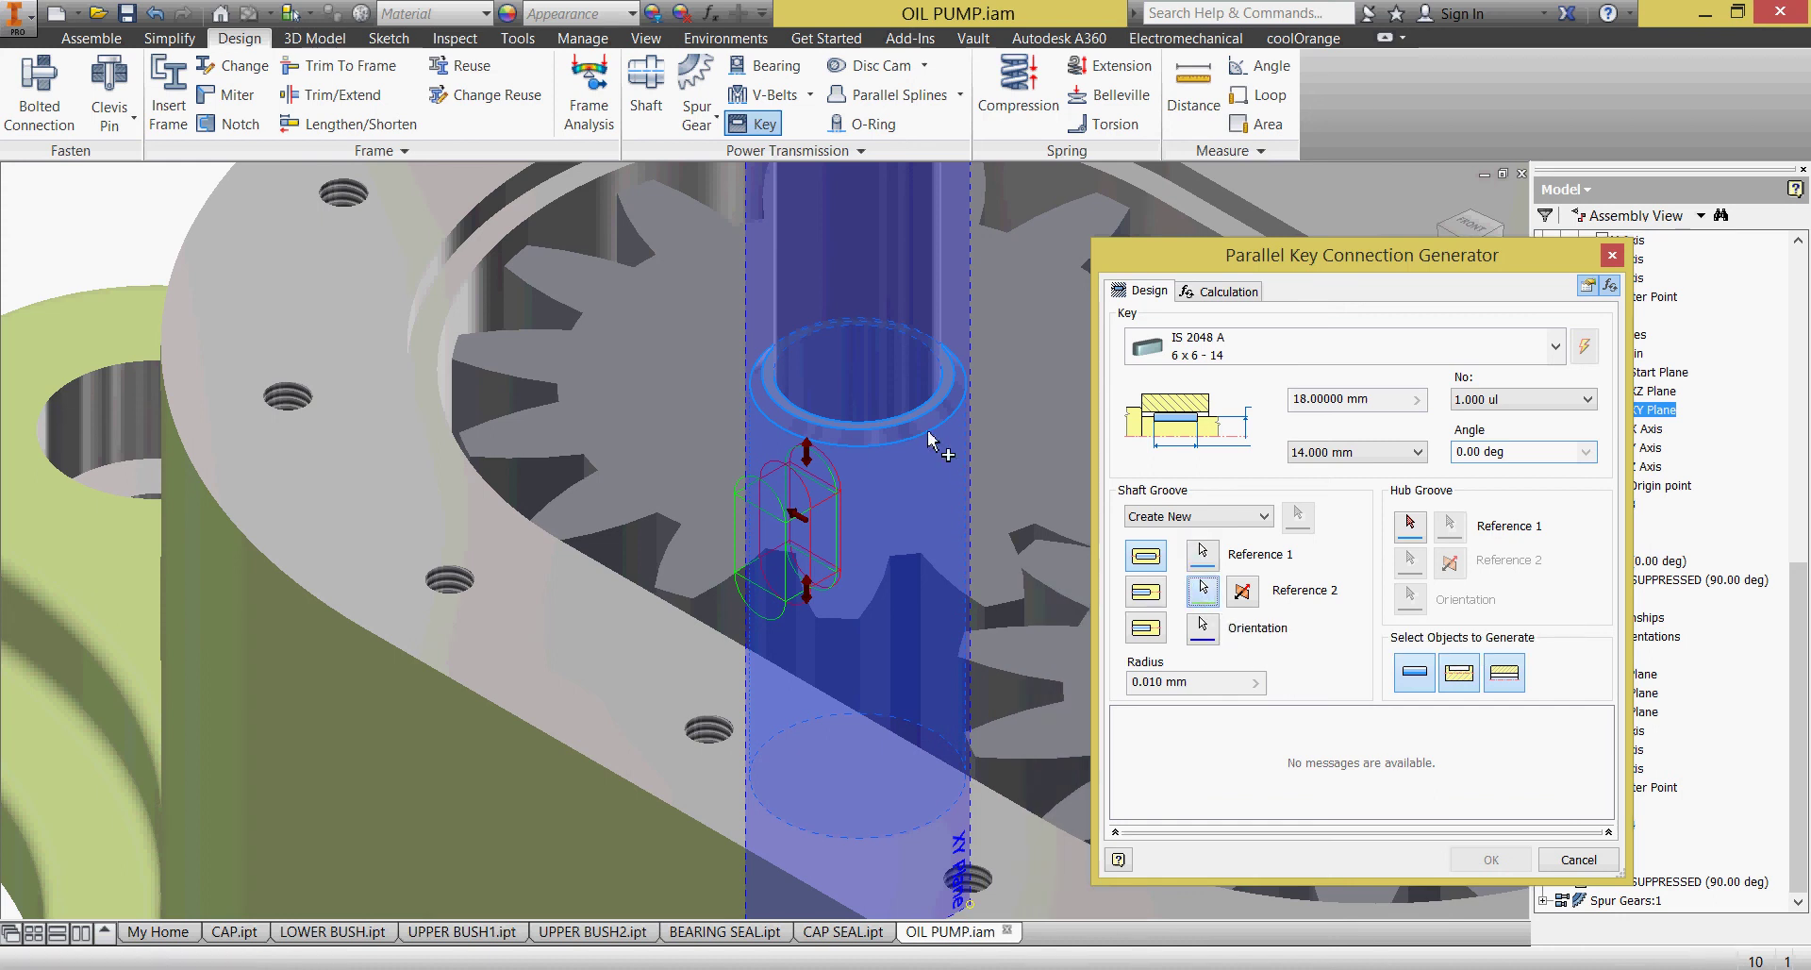
scroll(915, 425, "up", 8)
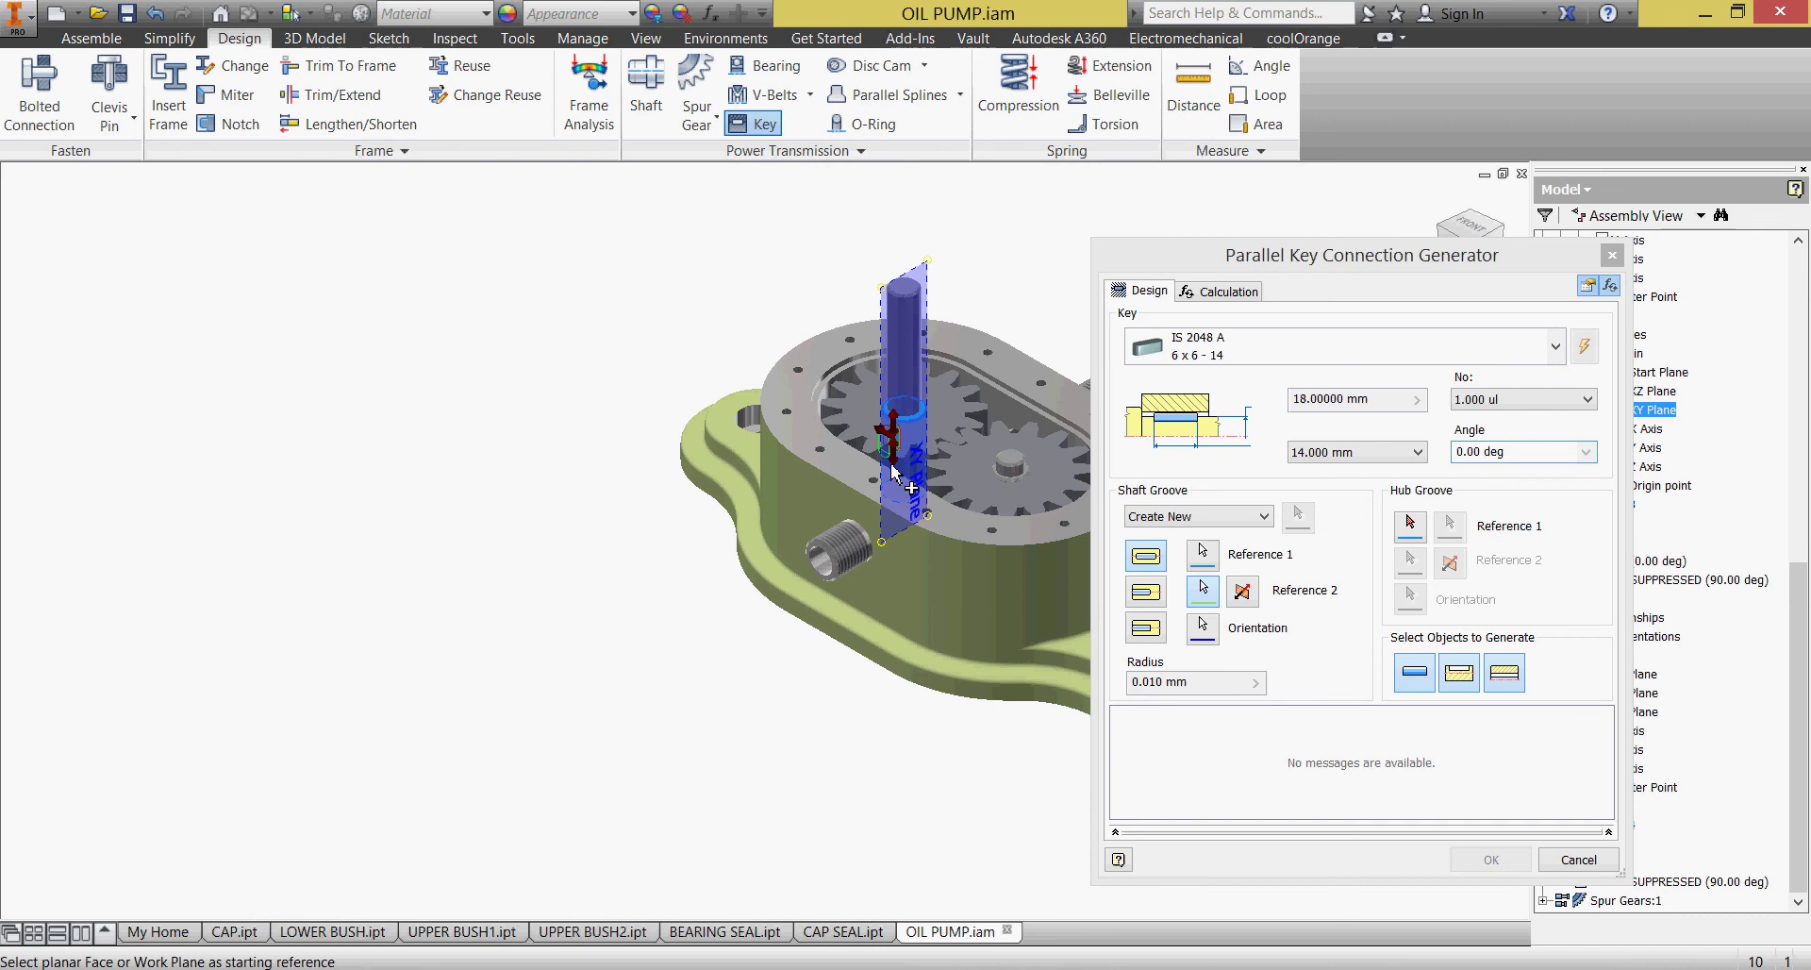
scroll(903, 472, "down", 10)
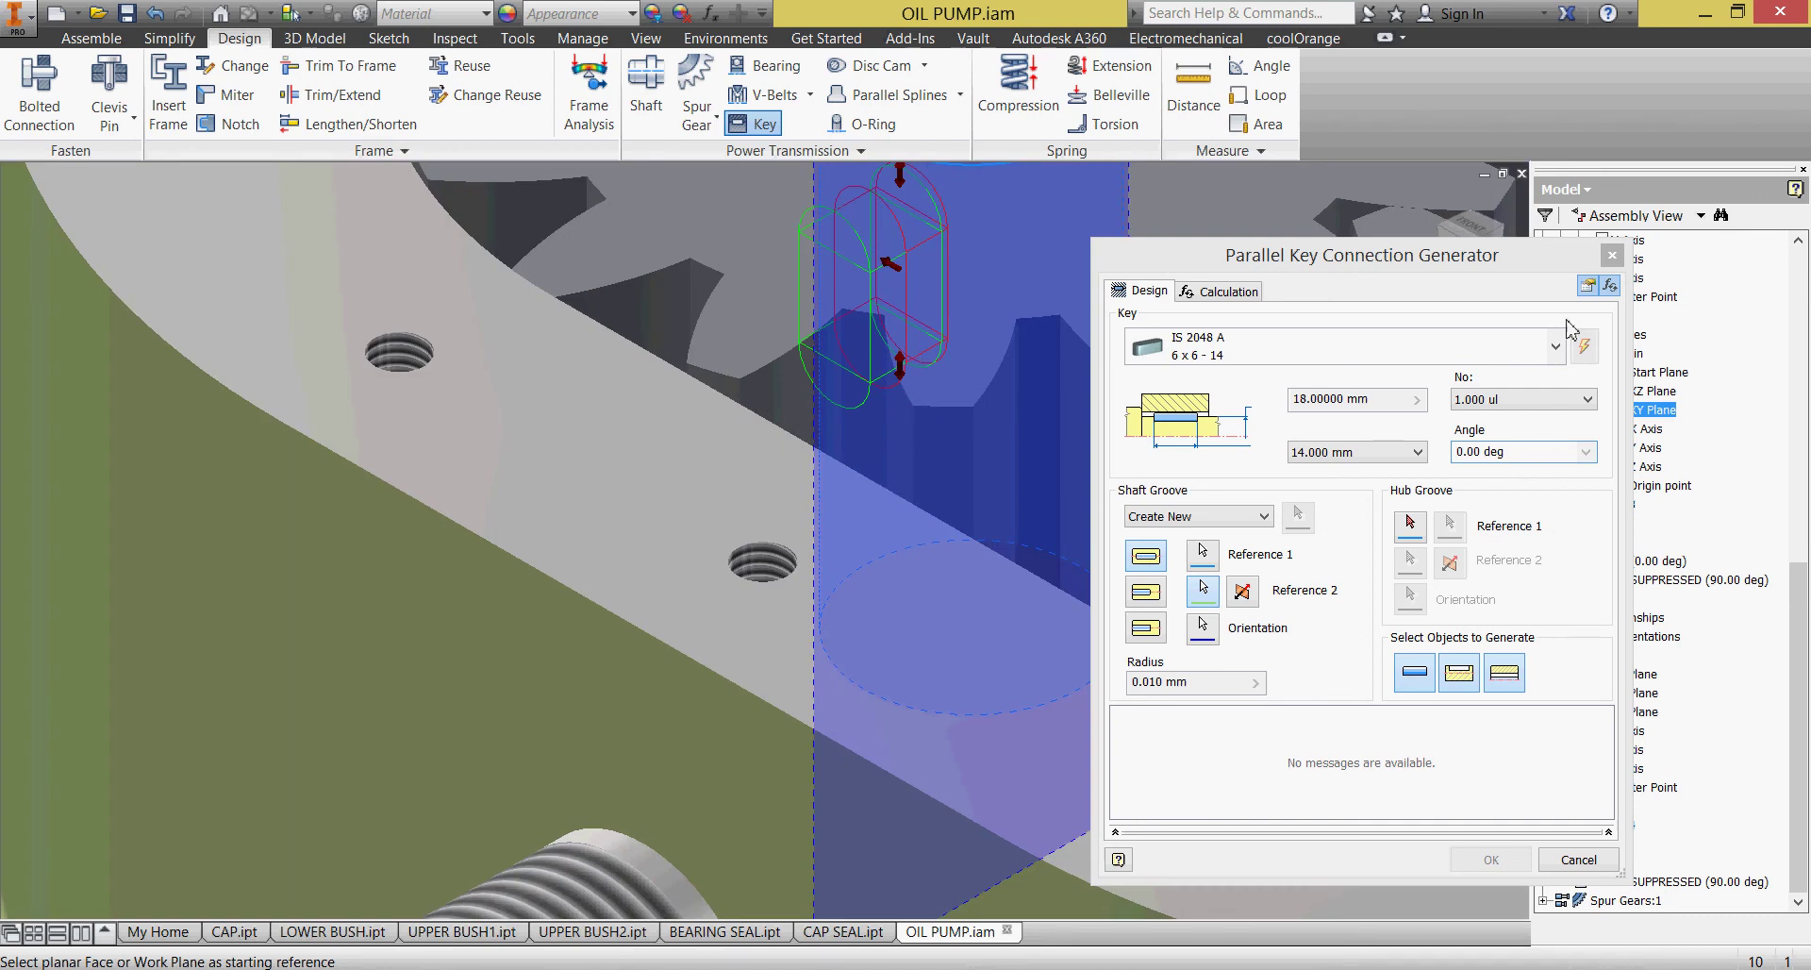
left_click(1612, 254)
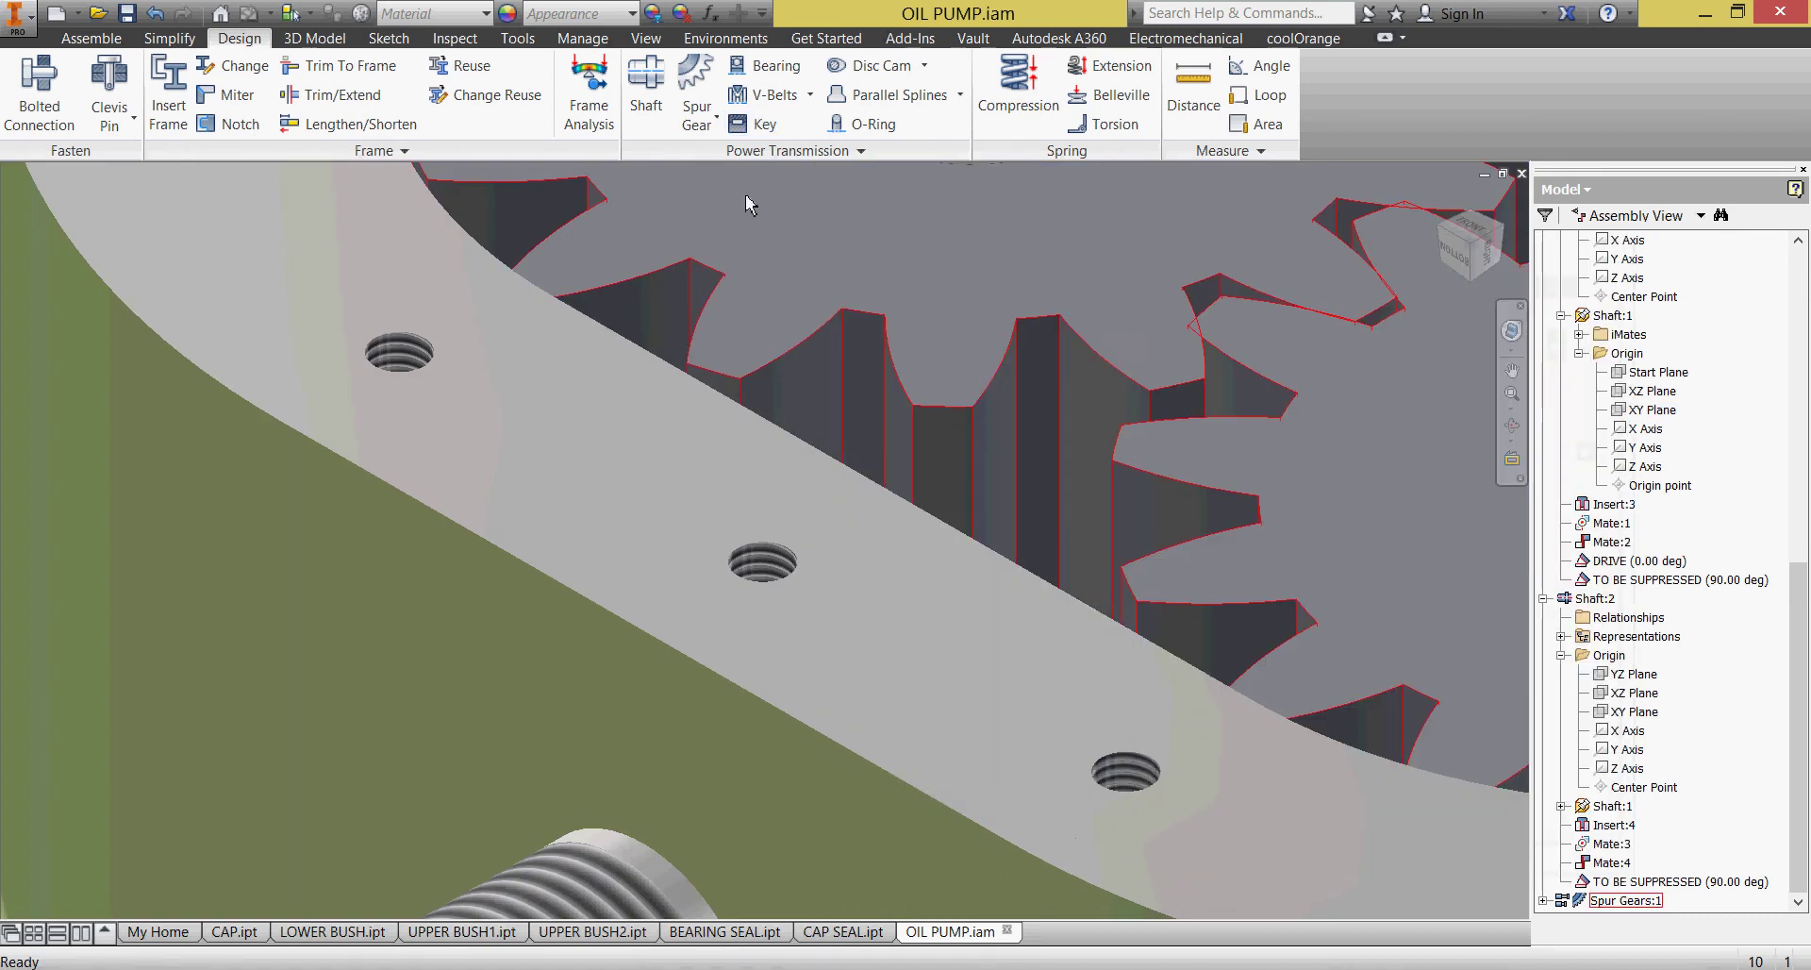
- Reopen the Parallel Key Connection Generator, consult PUMP.pdf, and browse the available key types
left_click(759, 124)
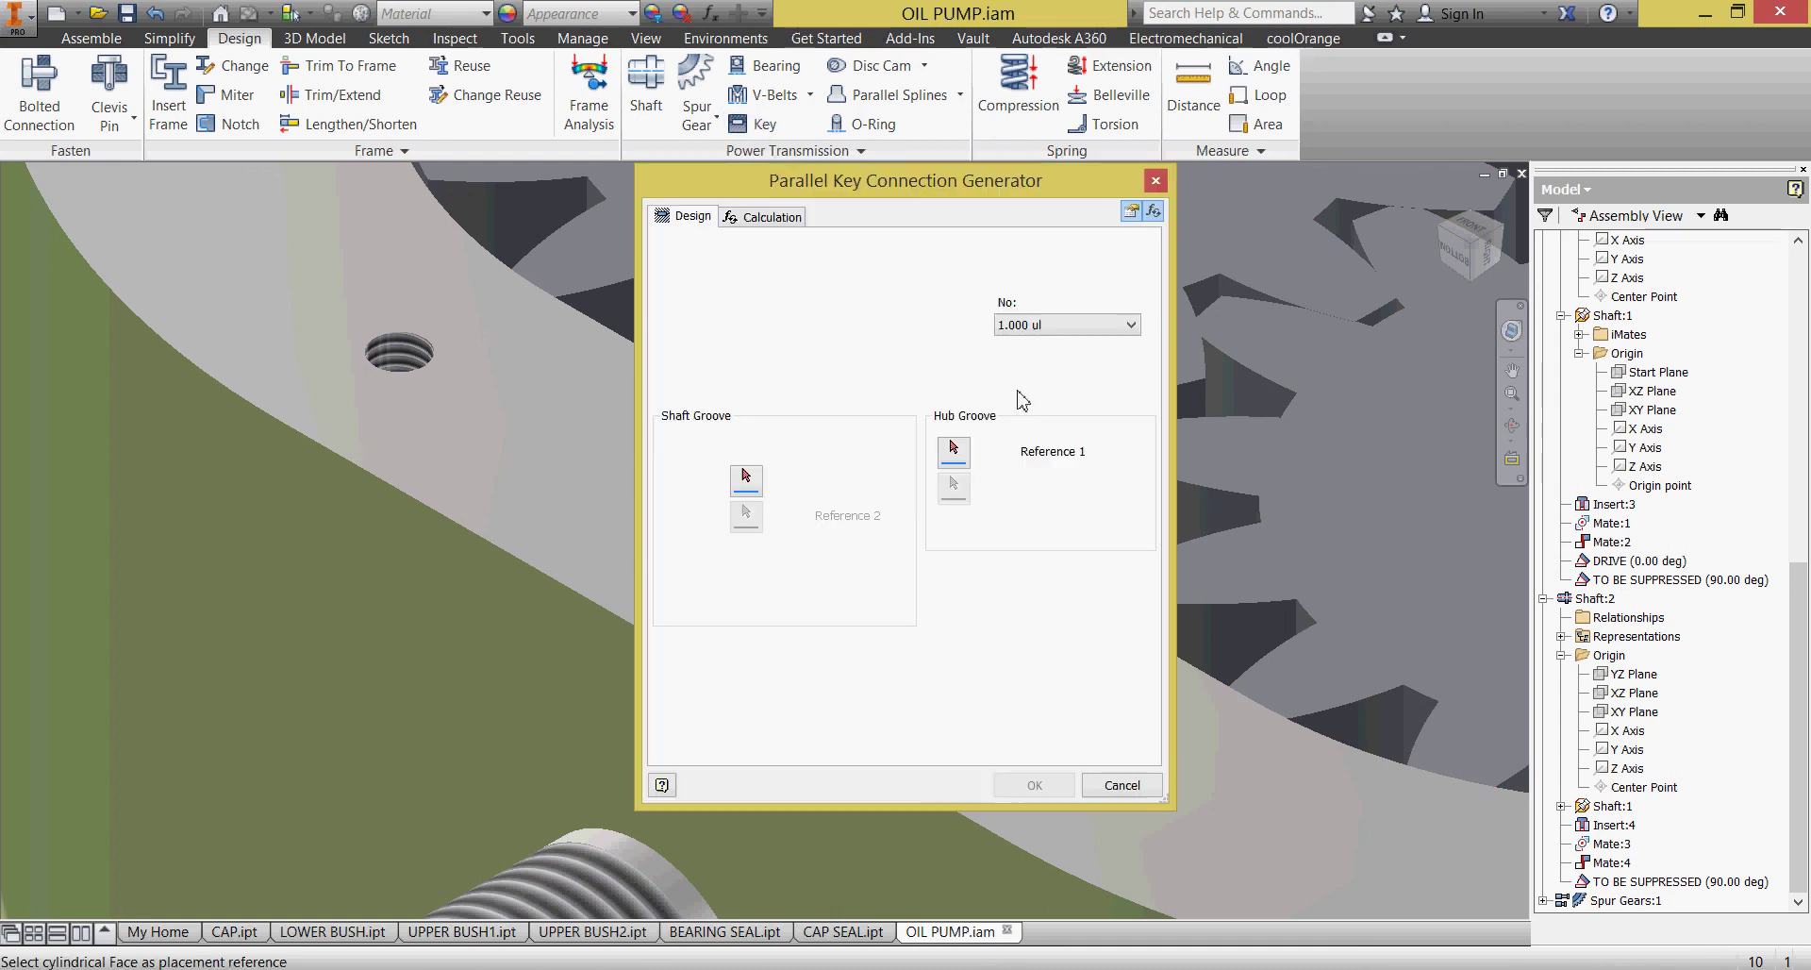
left_click_drag(942, 184, 1273, 328)
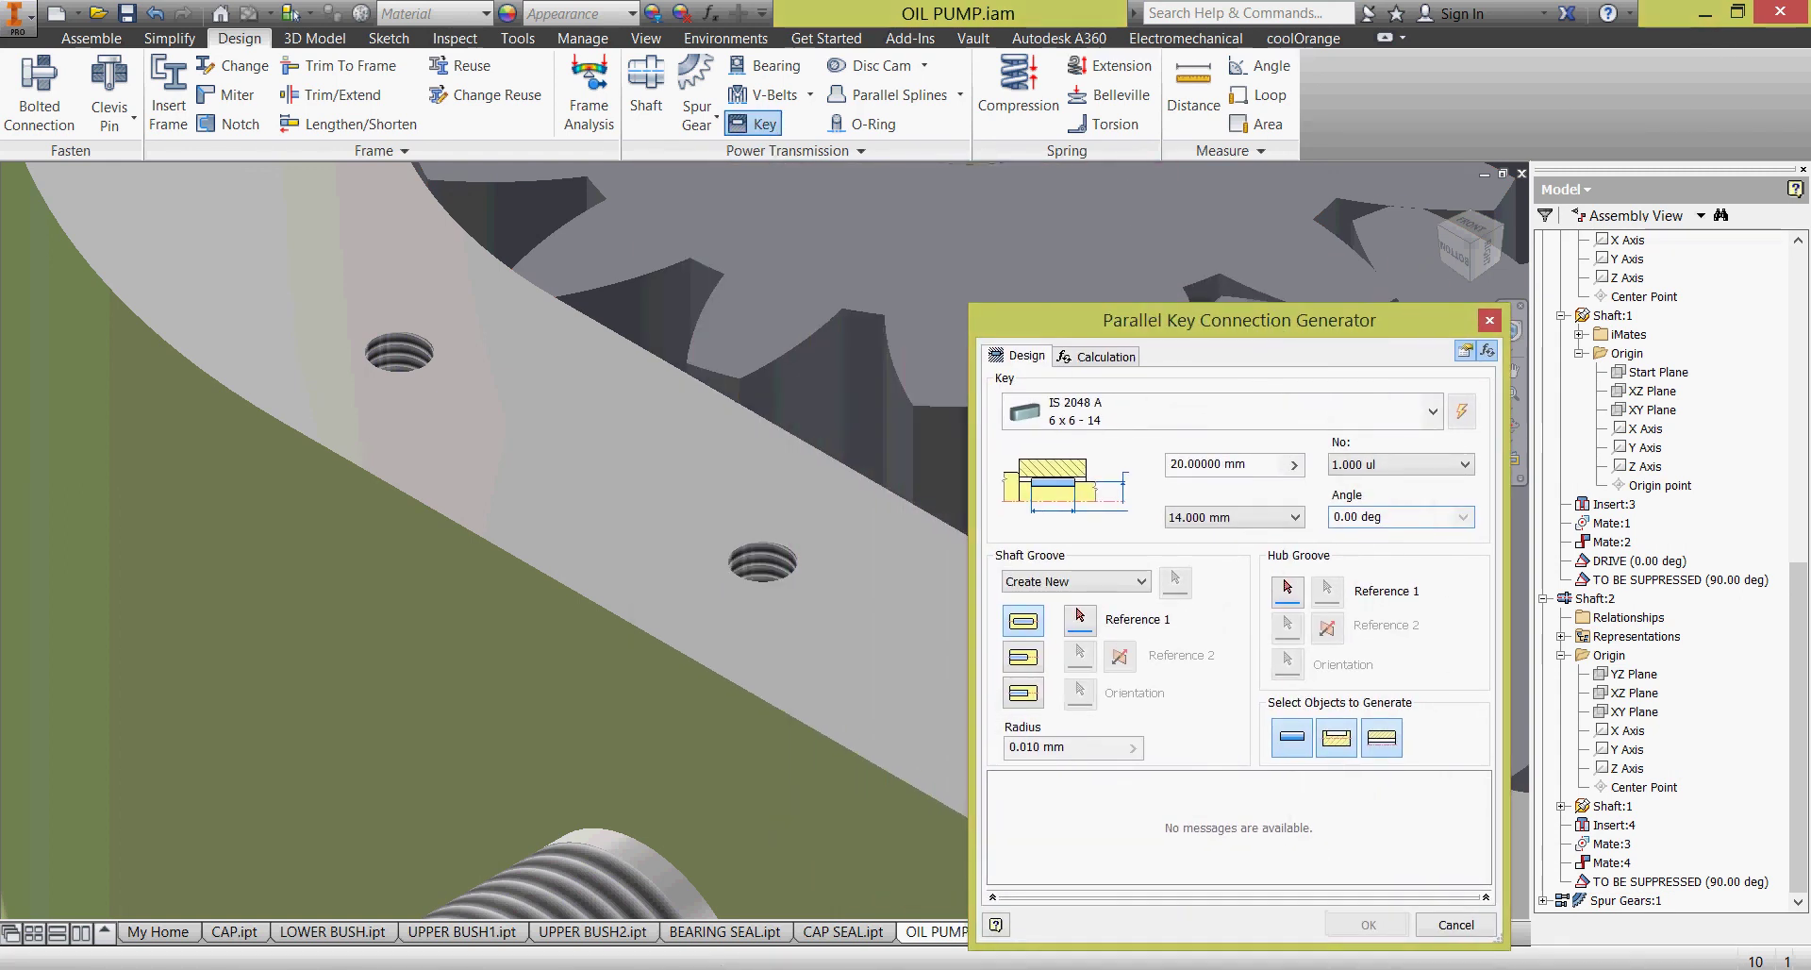
mouse_move(689, 963)
left_click(670, 877)
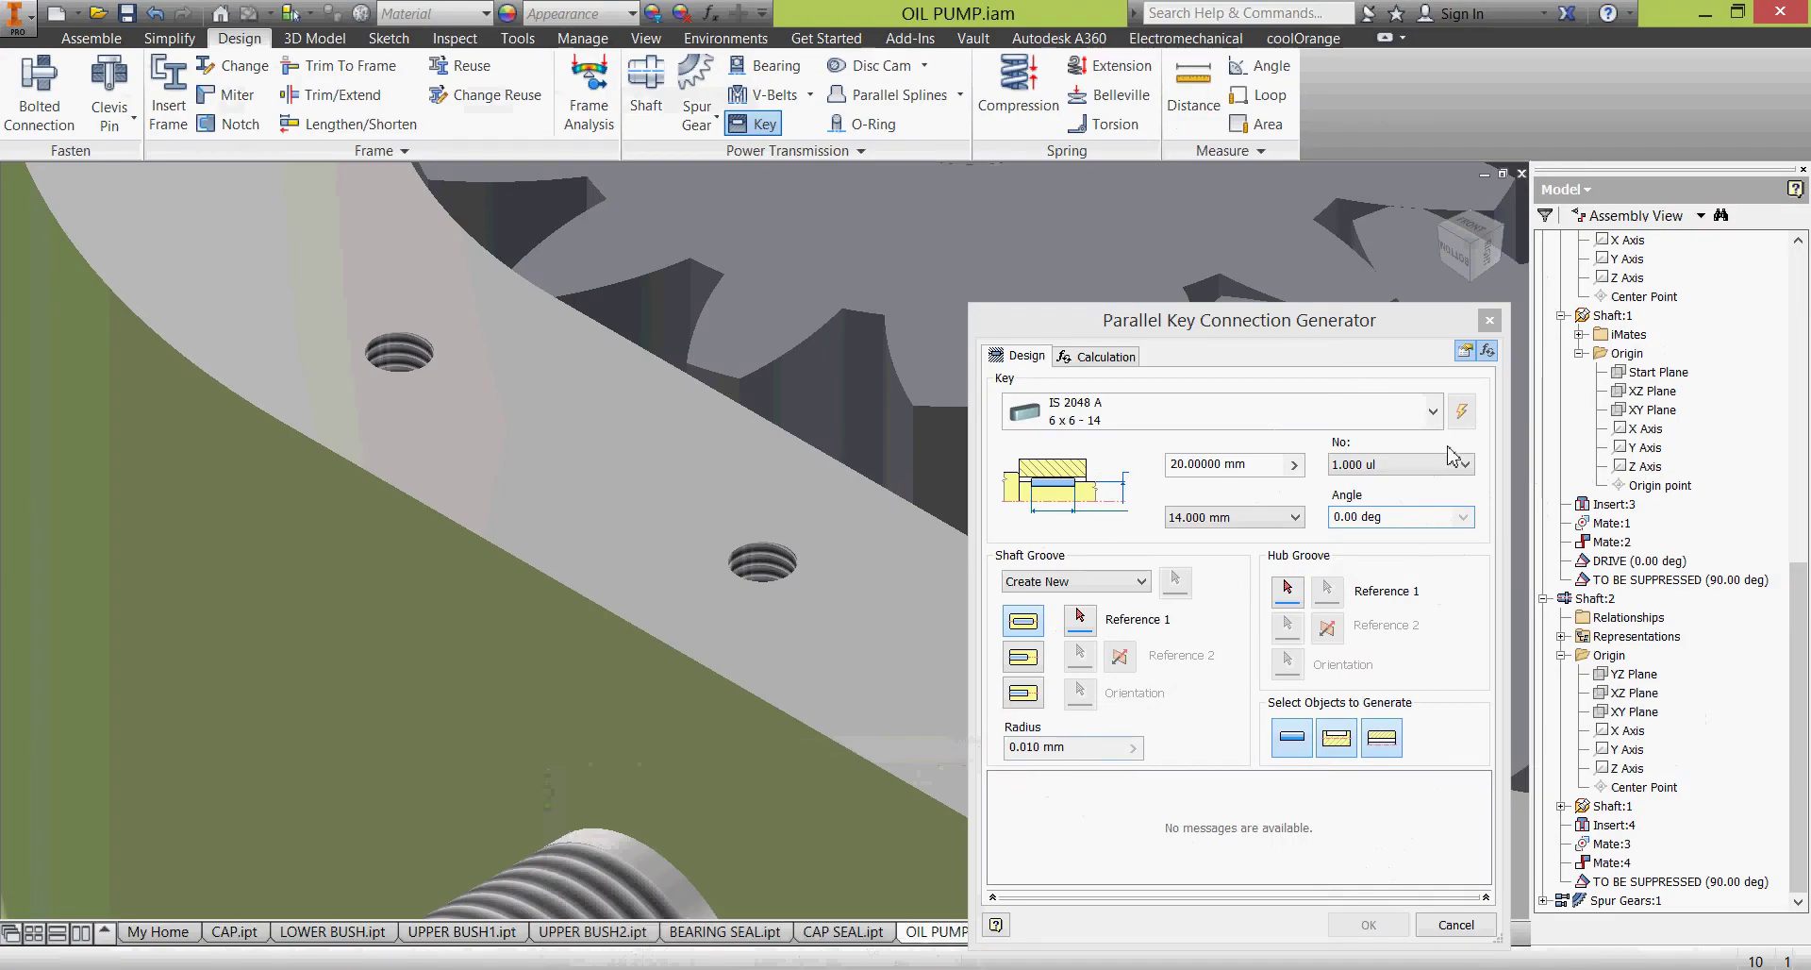
left_click(1432, 412)
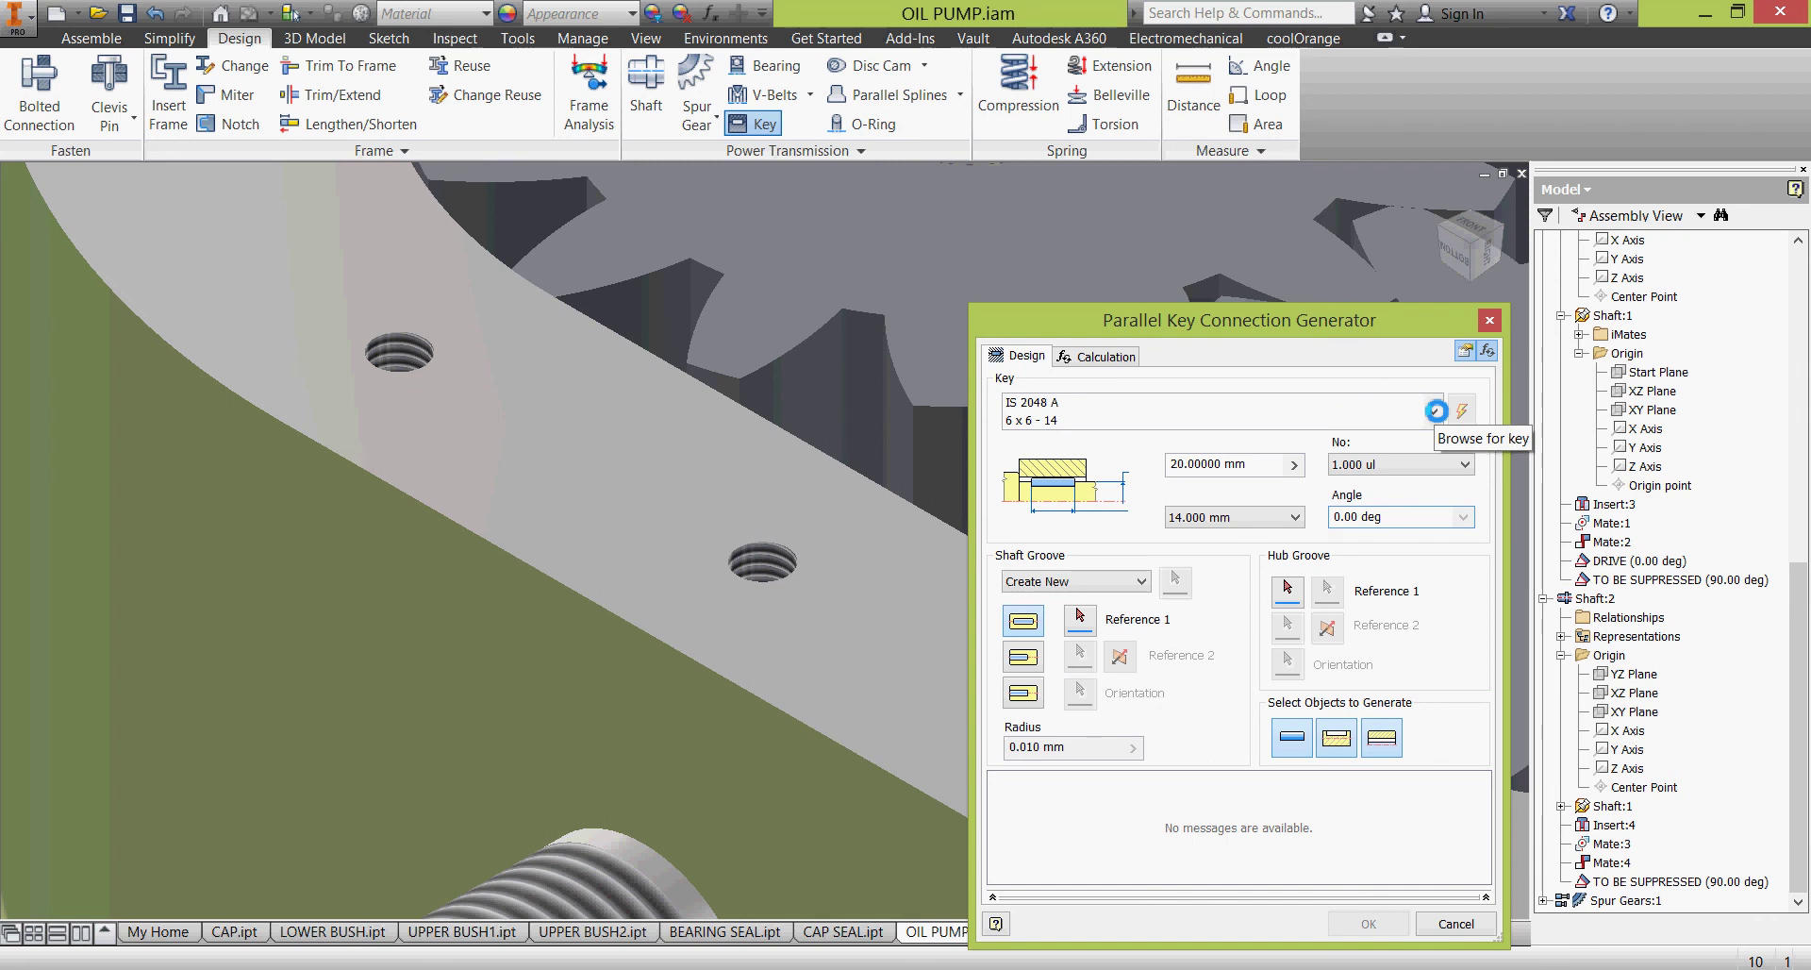
- Switch the key from IS 2048 A to ISO 2491 A, 6 x 4 - 14, from the key catalogue
left_click(1435, 411)
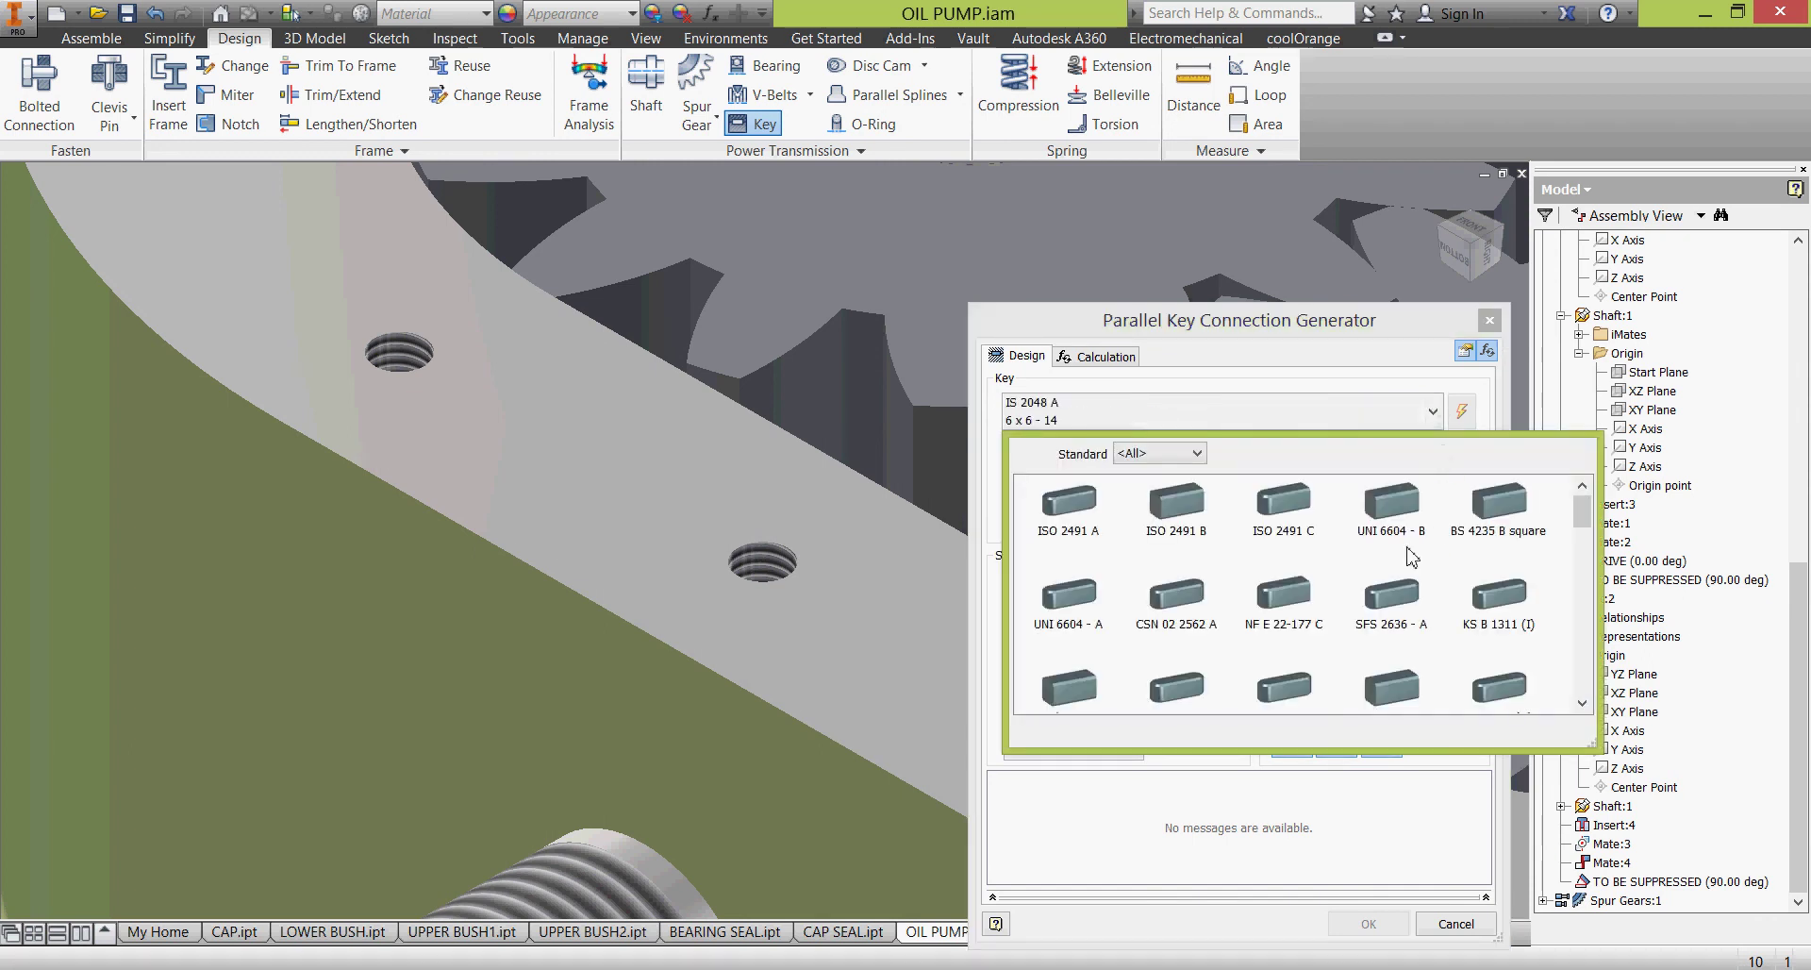
left_click(1073, 505)
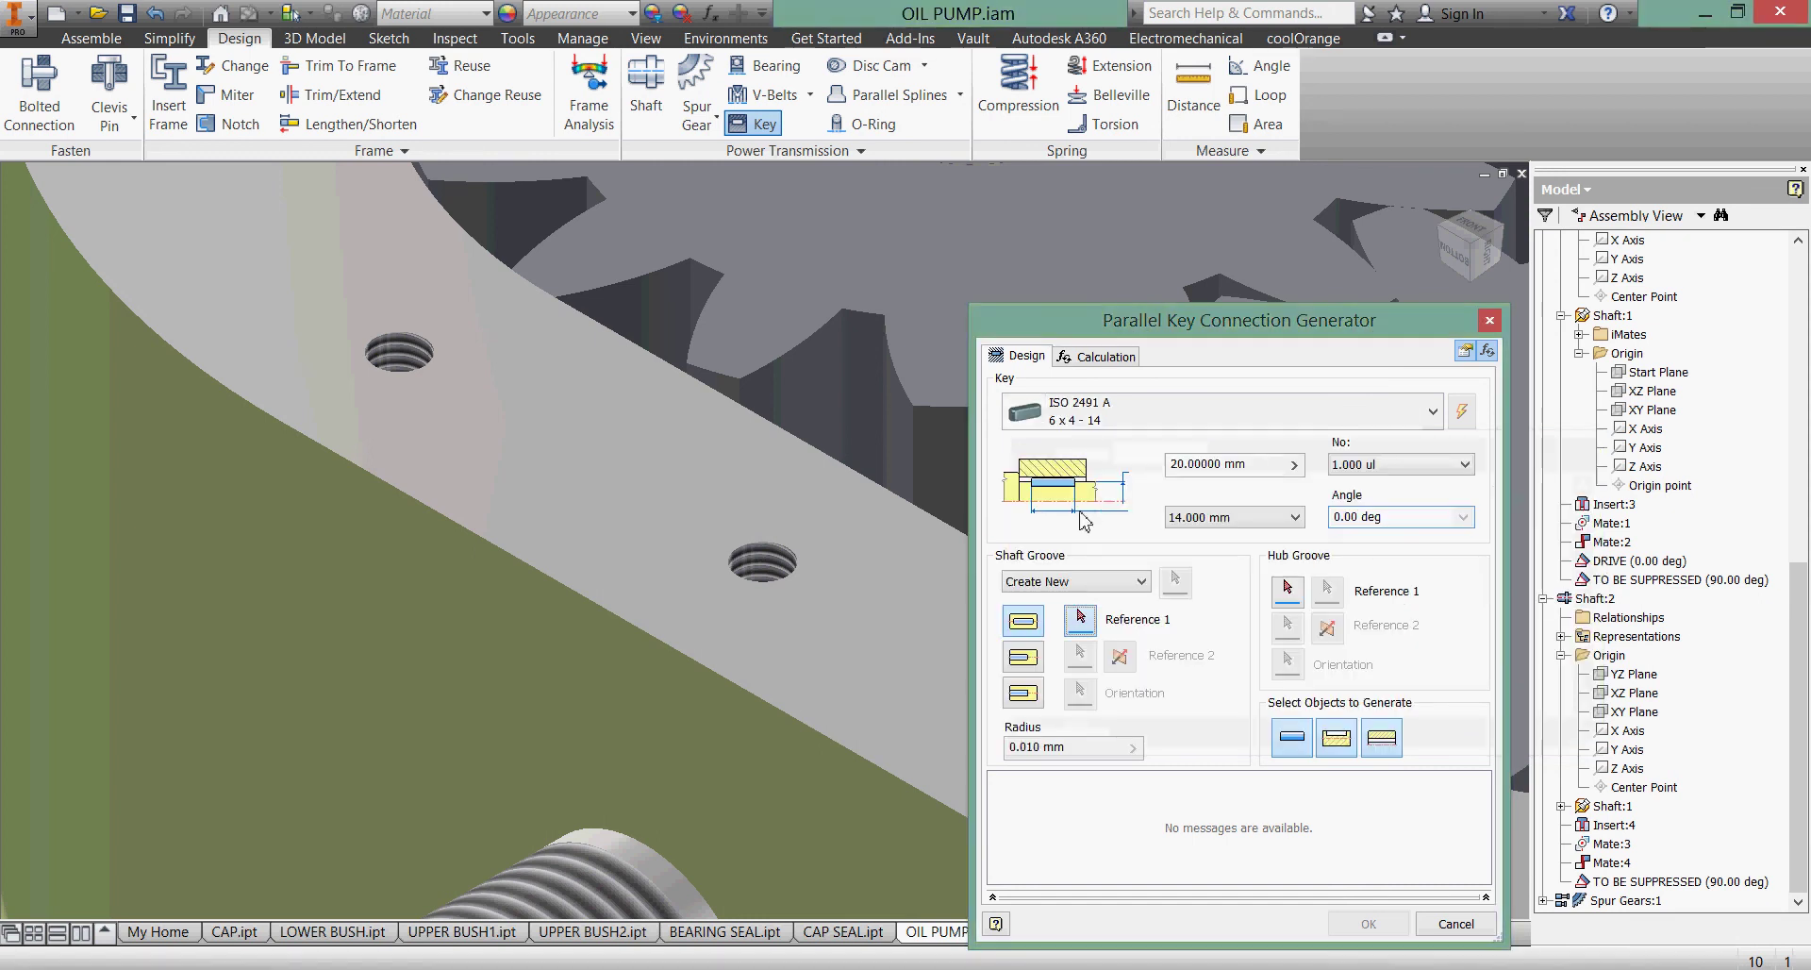
scroll(830, 649, "down", 5)
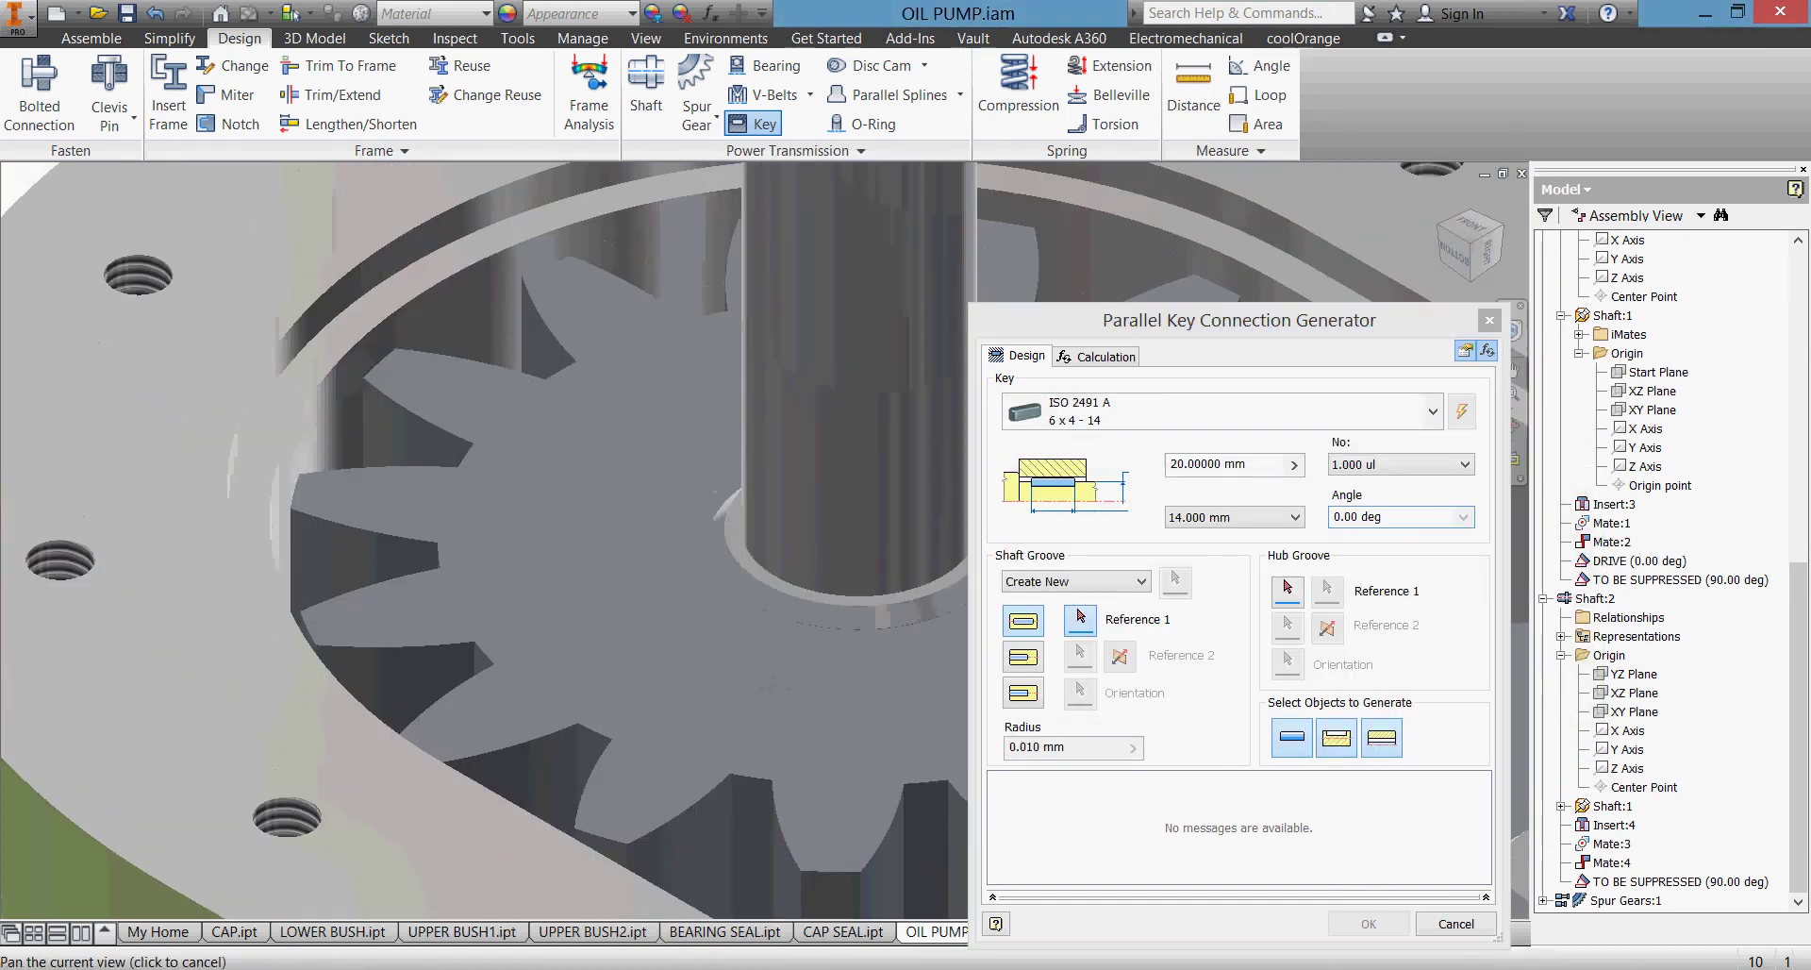
left_click(1080, 618)
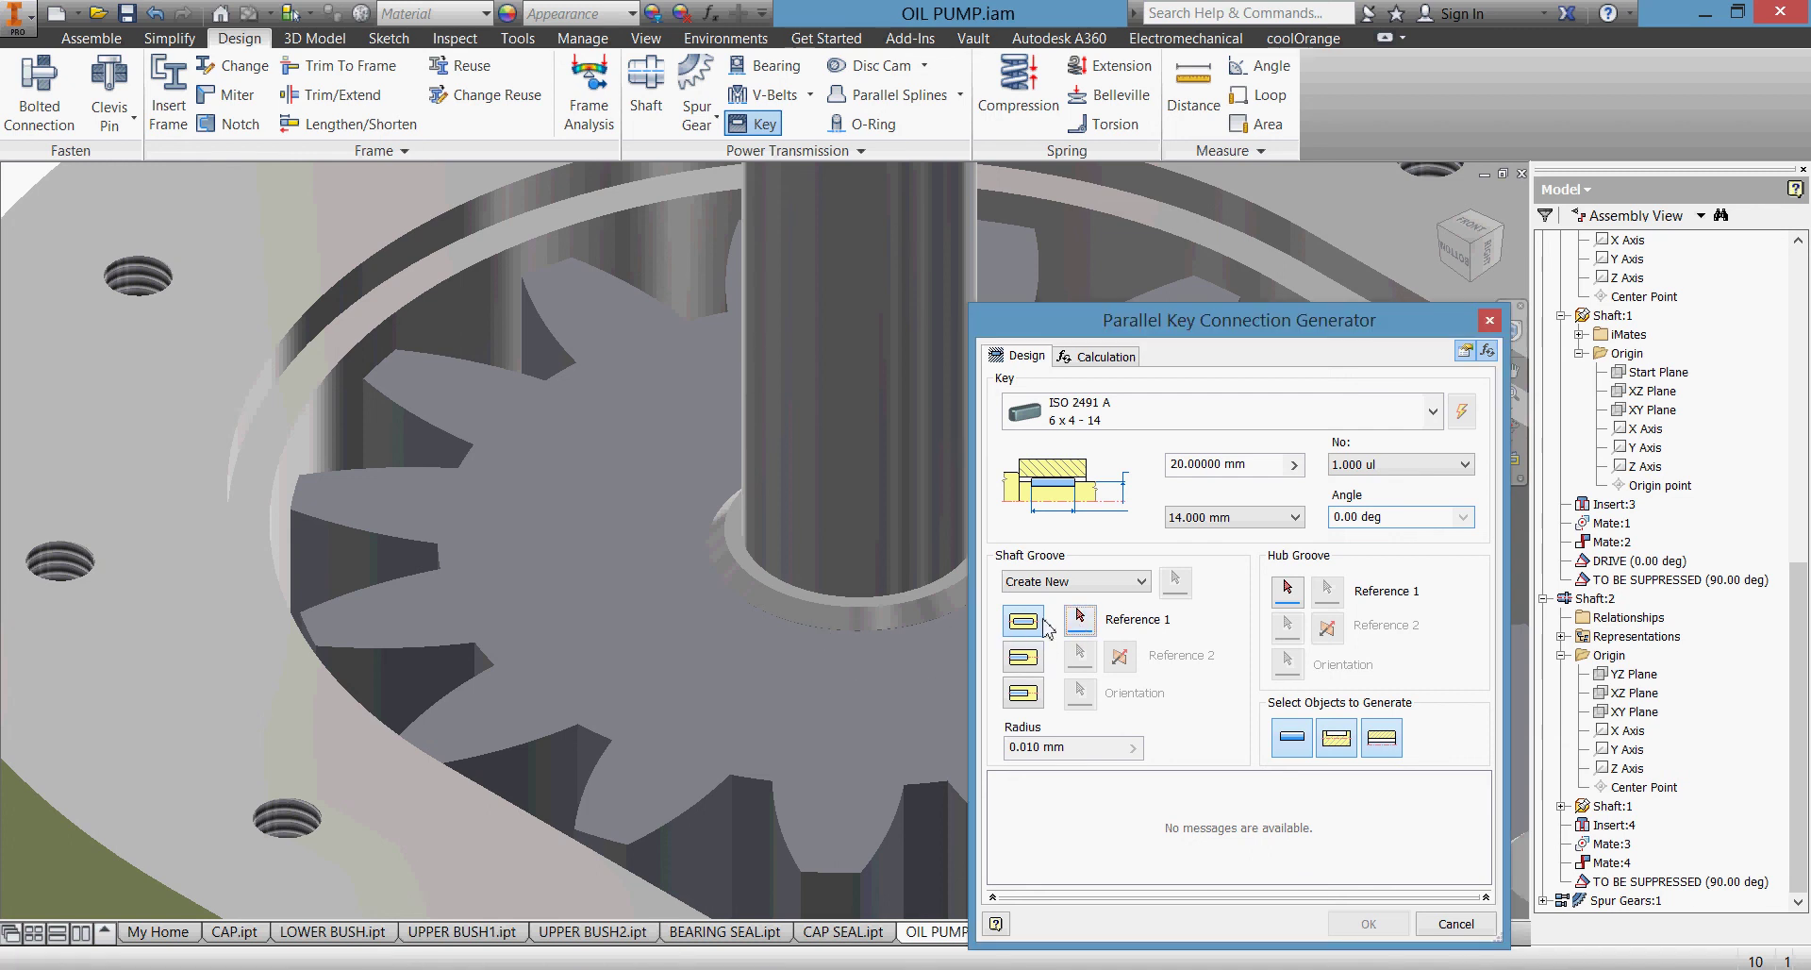
- Reference the shaft groove to the shaft's cylindrical face and circular end edge
left_click(729, 658)
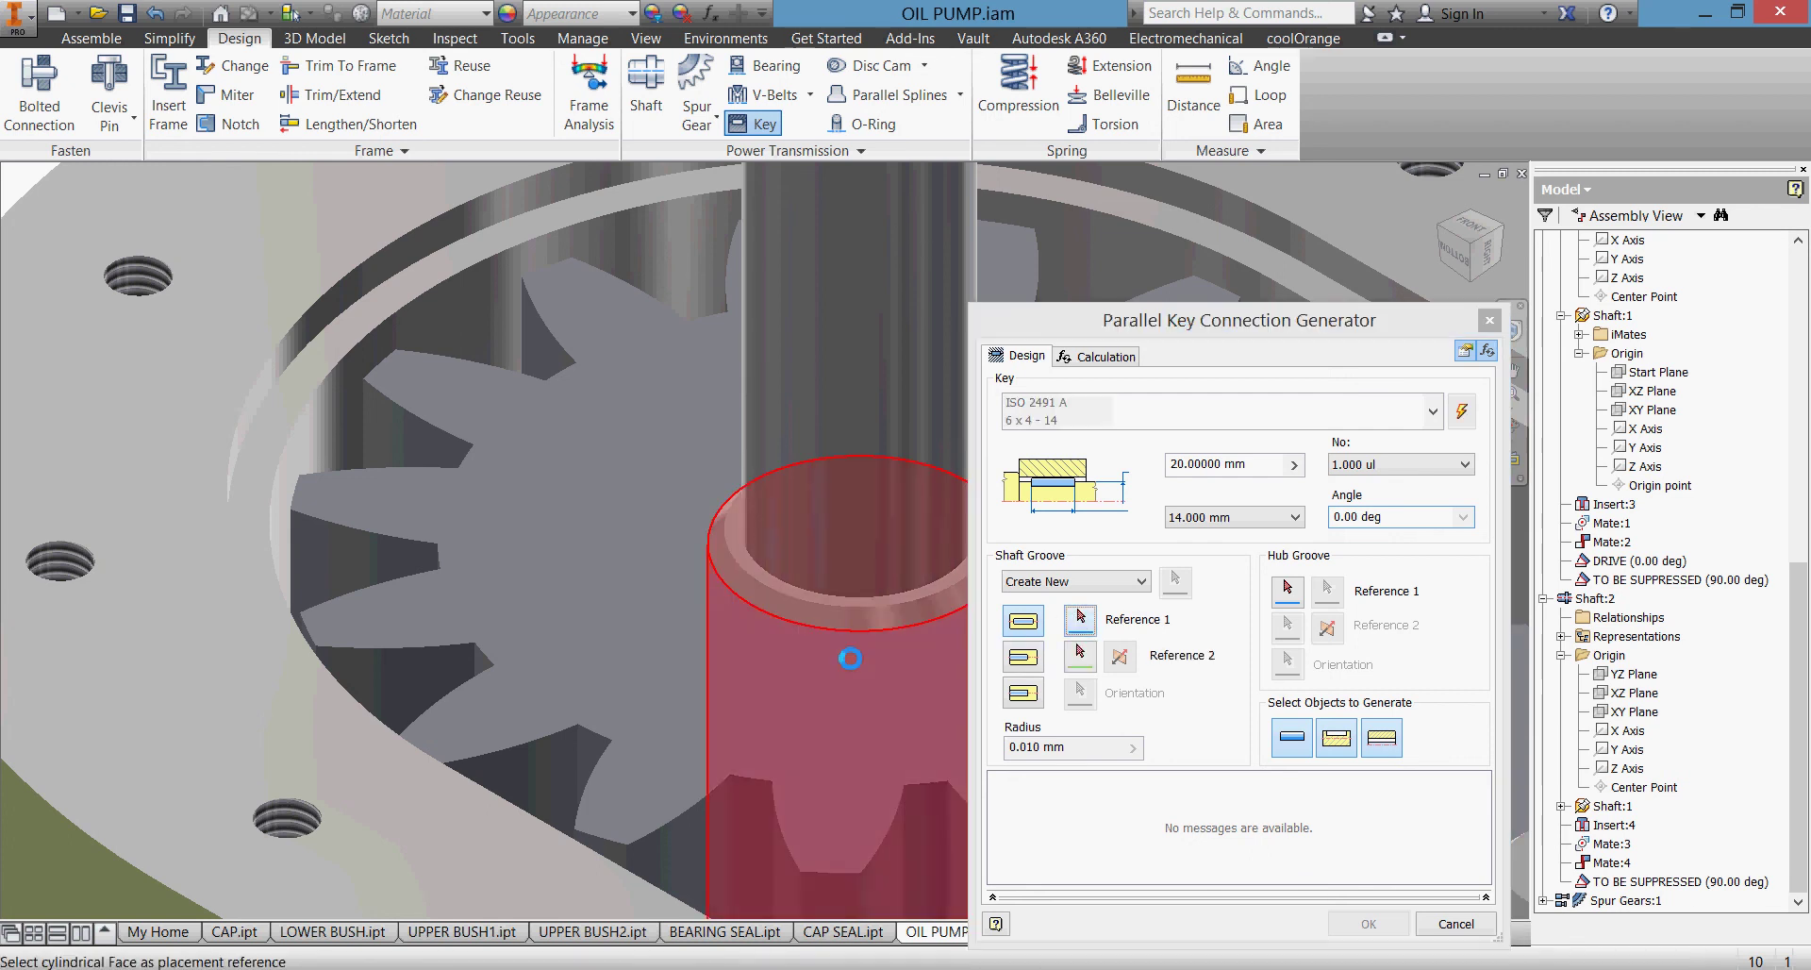
left_click(869, 608)
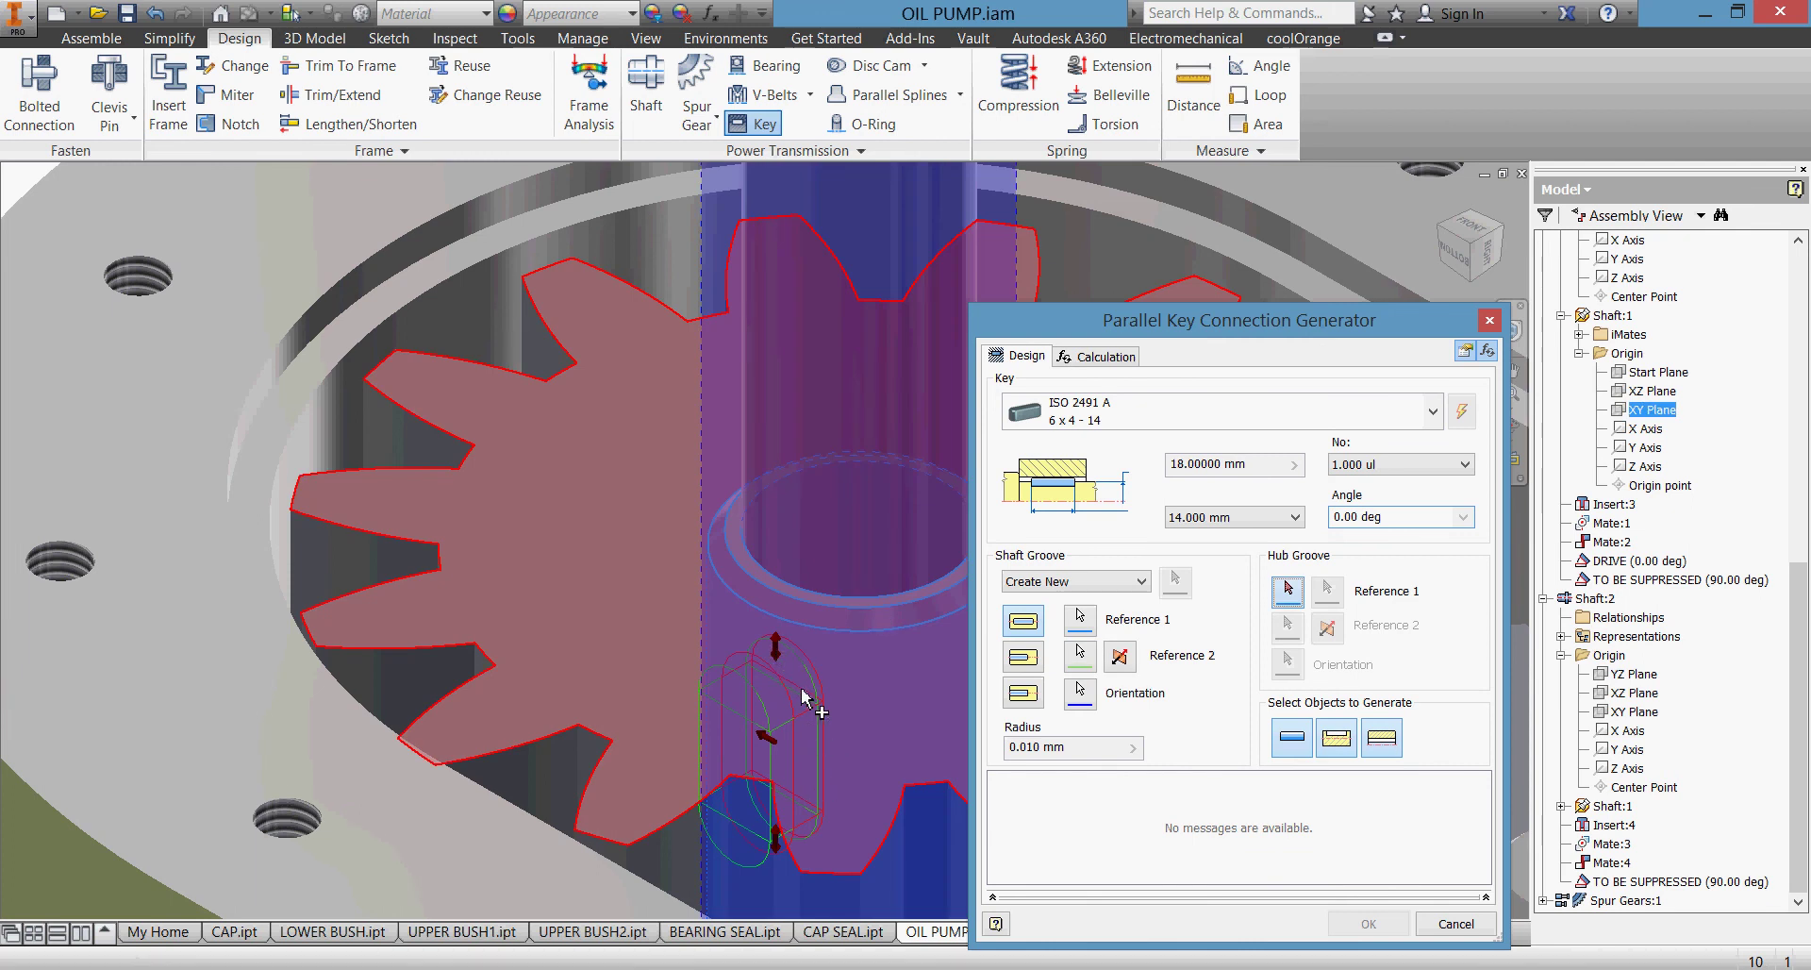
middle_click_drag(830, 712, 724, 635)
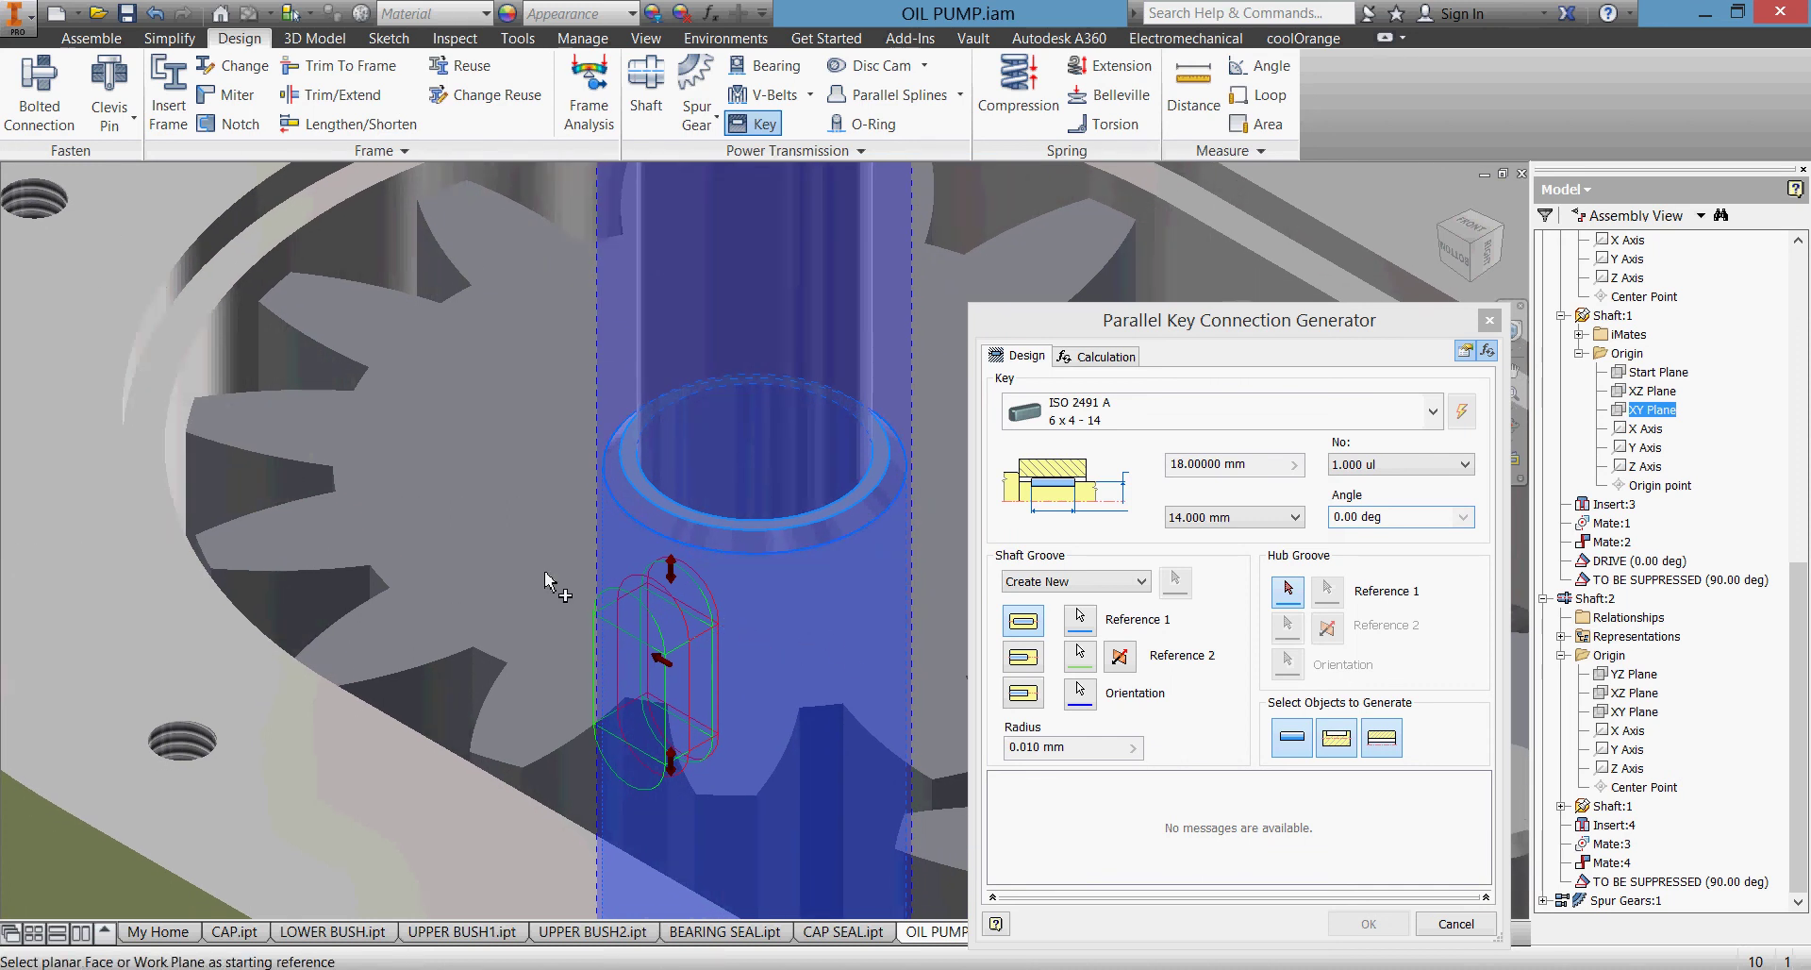
- Use the gear face as Hub Groove Reference 1
left_click(1285, 594)
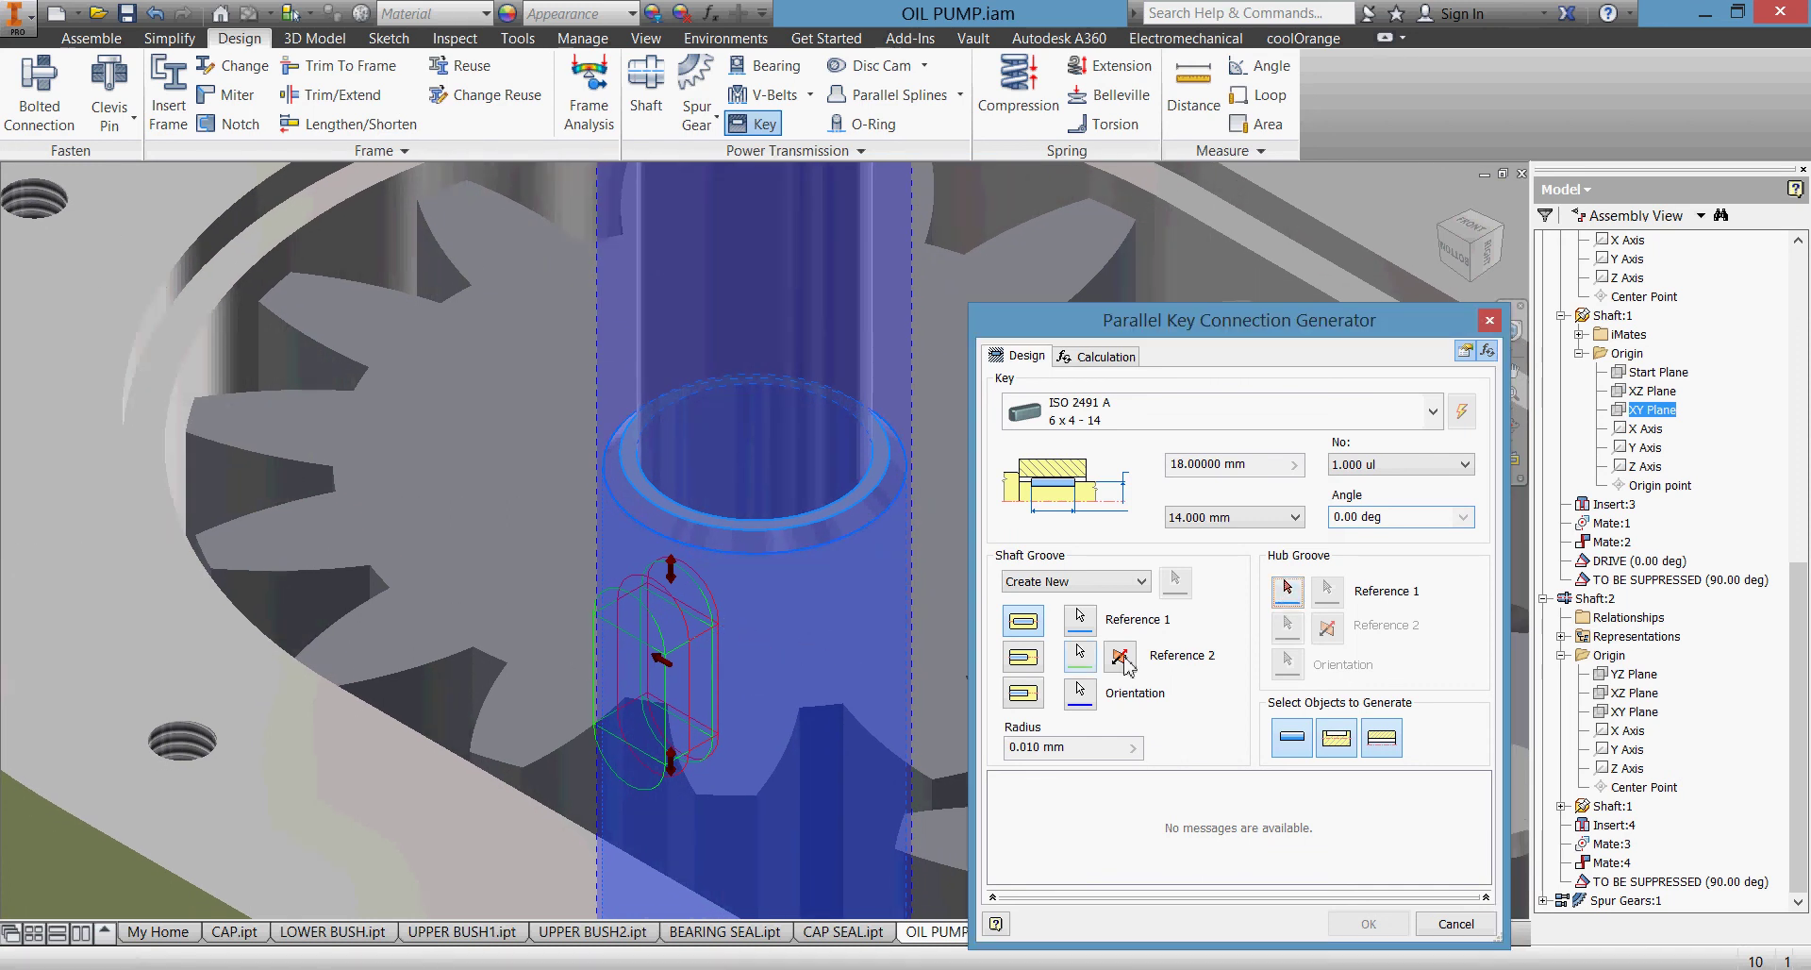
left_click(506, 566)
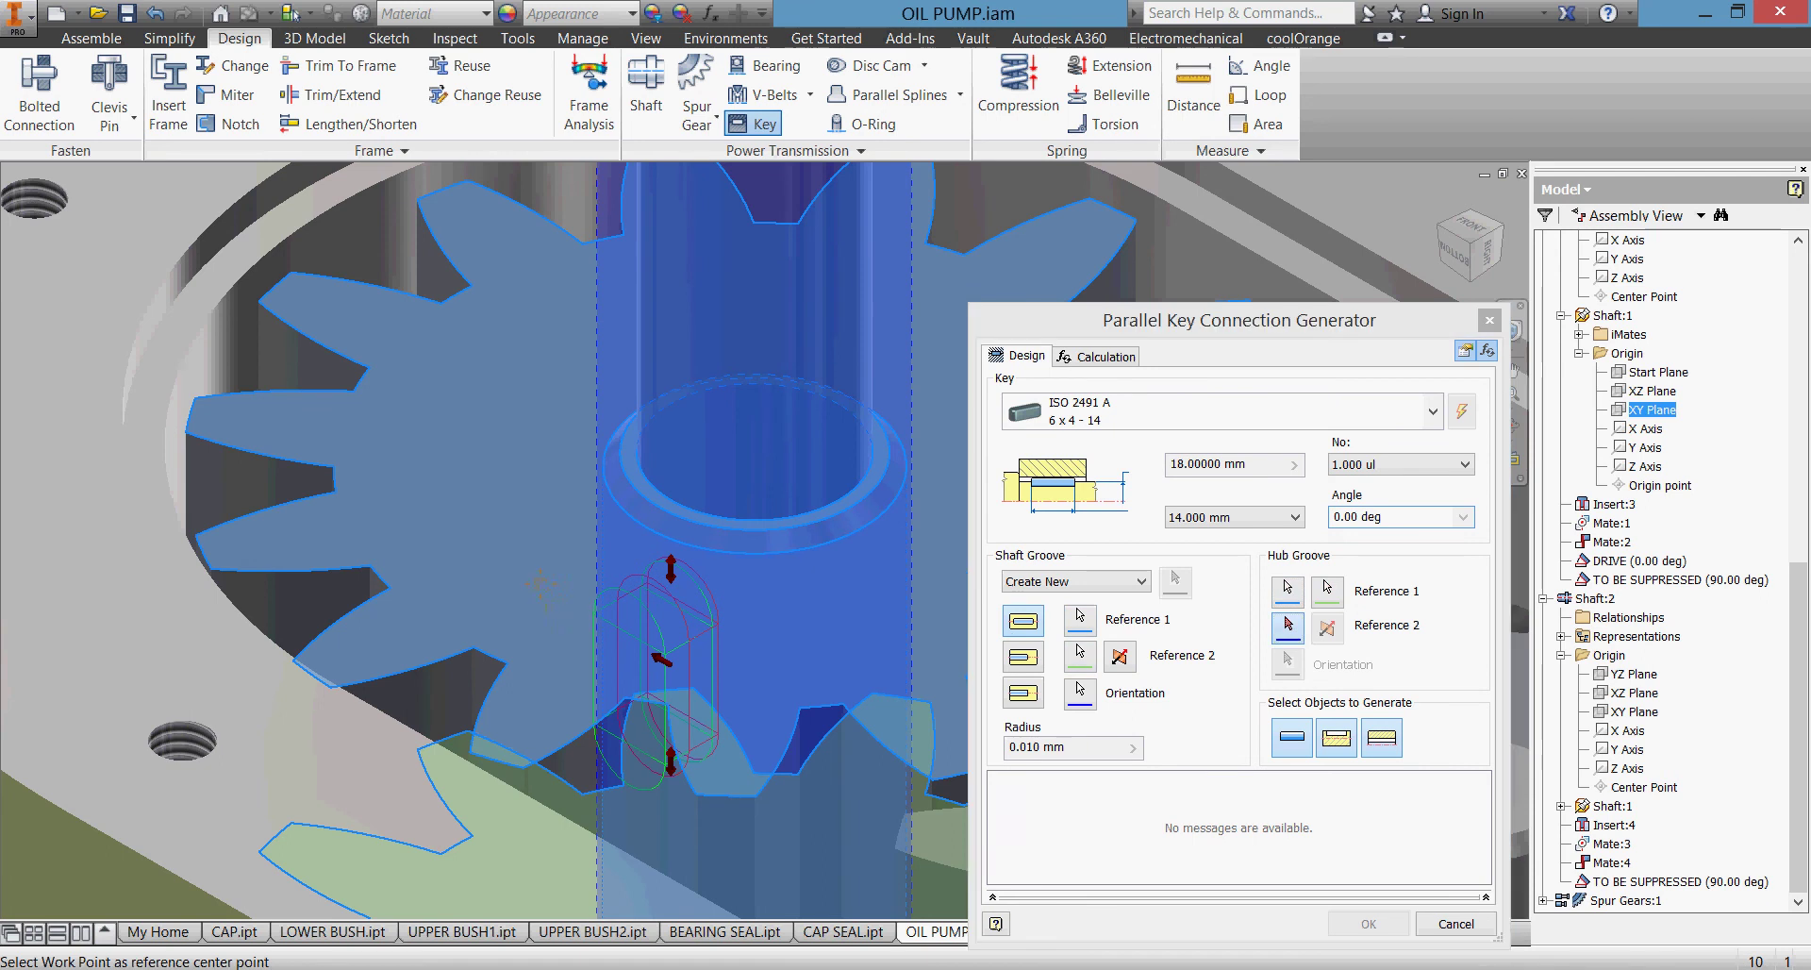
middle_click_drag(558, 605, 493, 495)
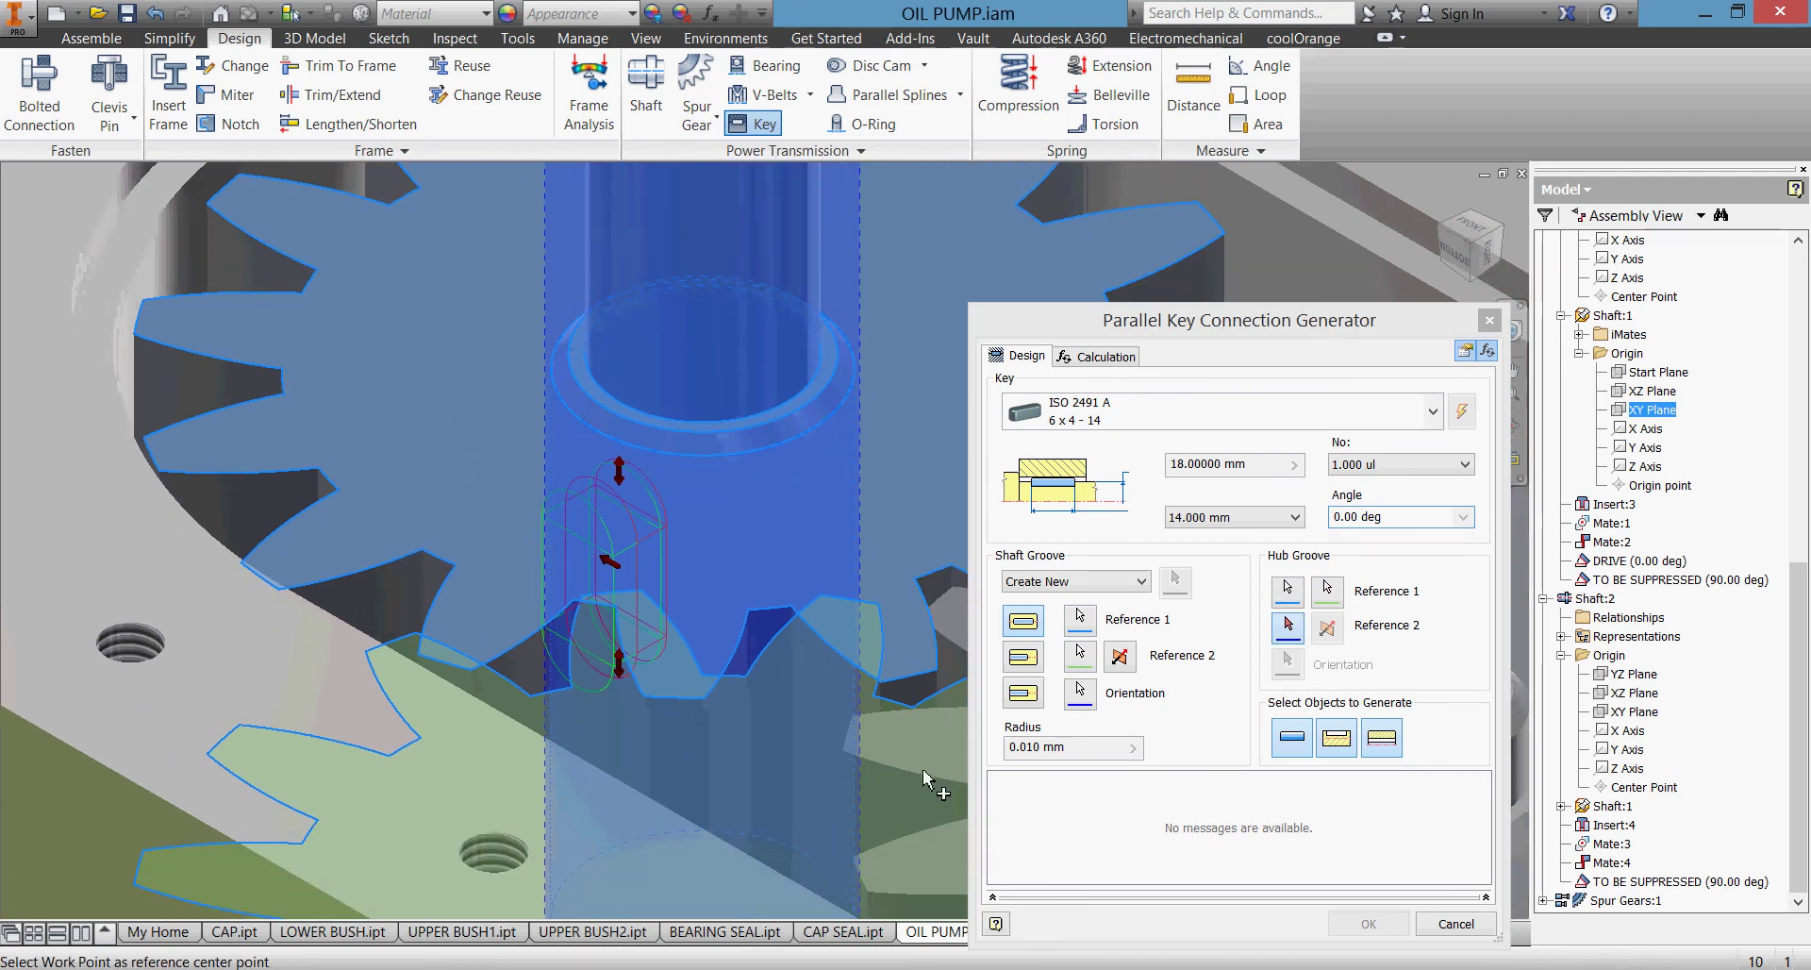
middle_click_drag(919, 771, 696, 558)
scroll(703, 563, "down", 3)
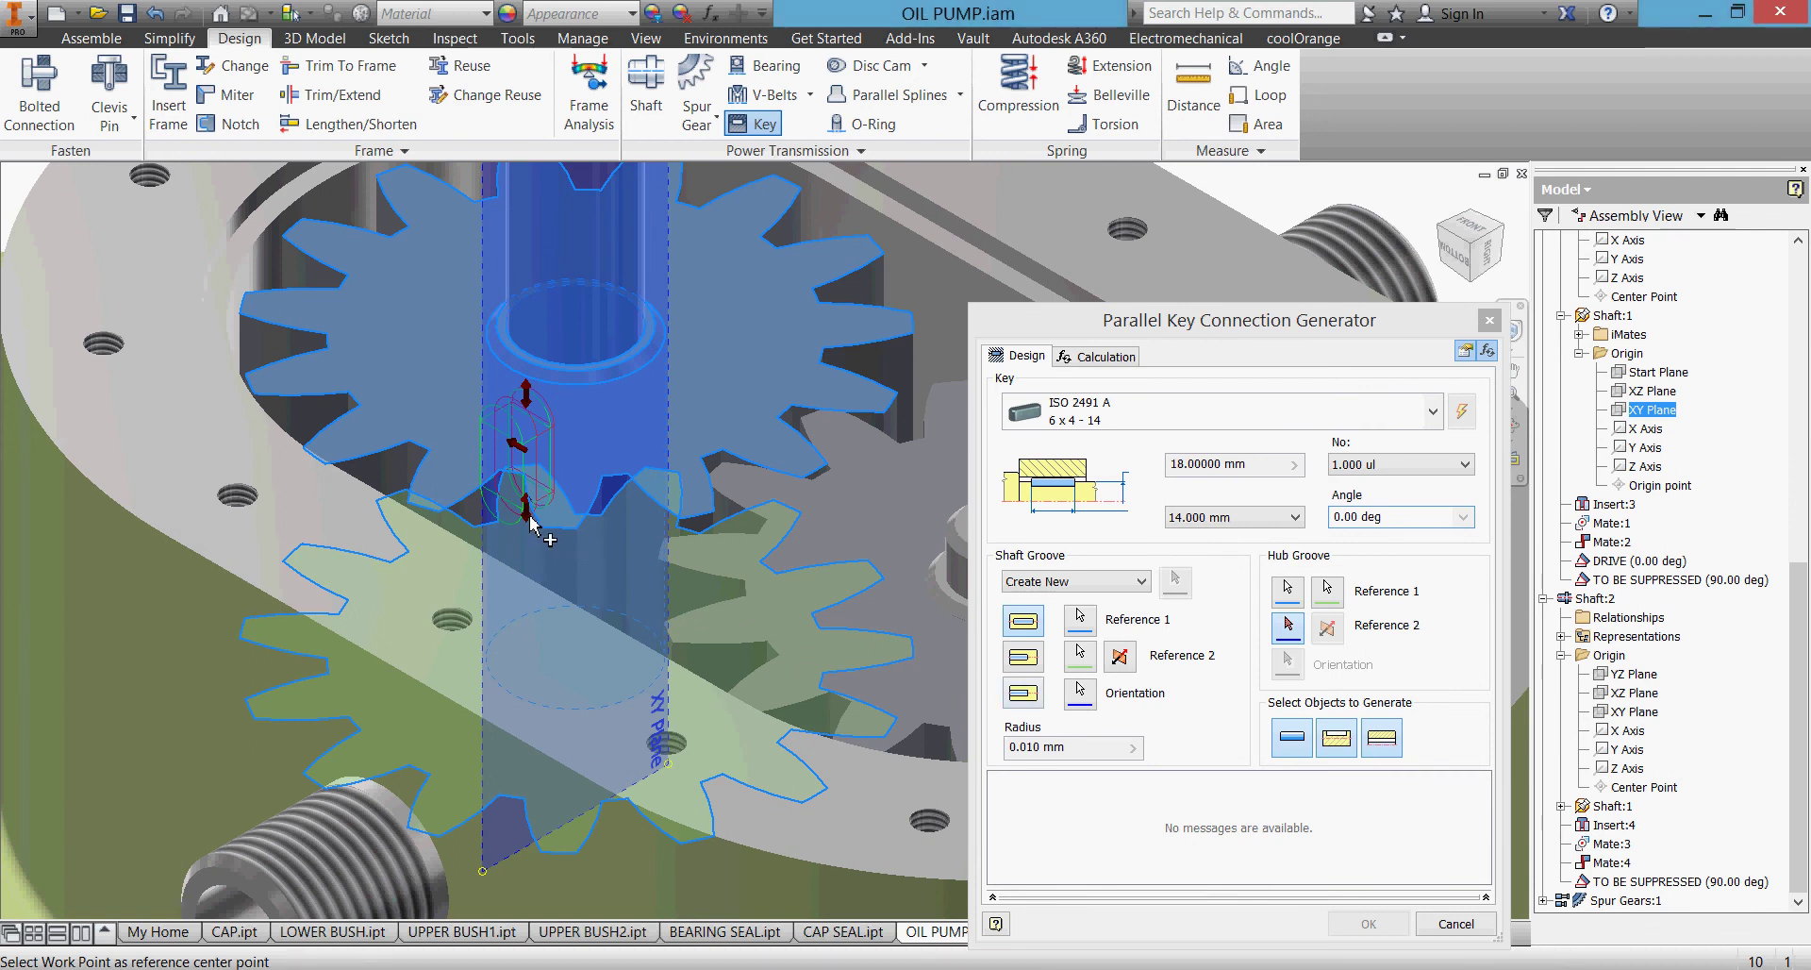
middle_click_drag(665, 599, 835, 665, "shift")
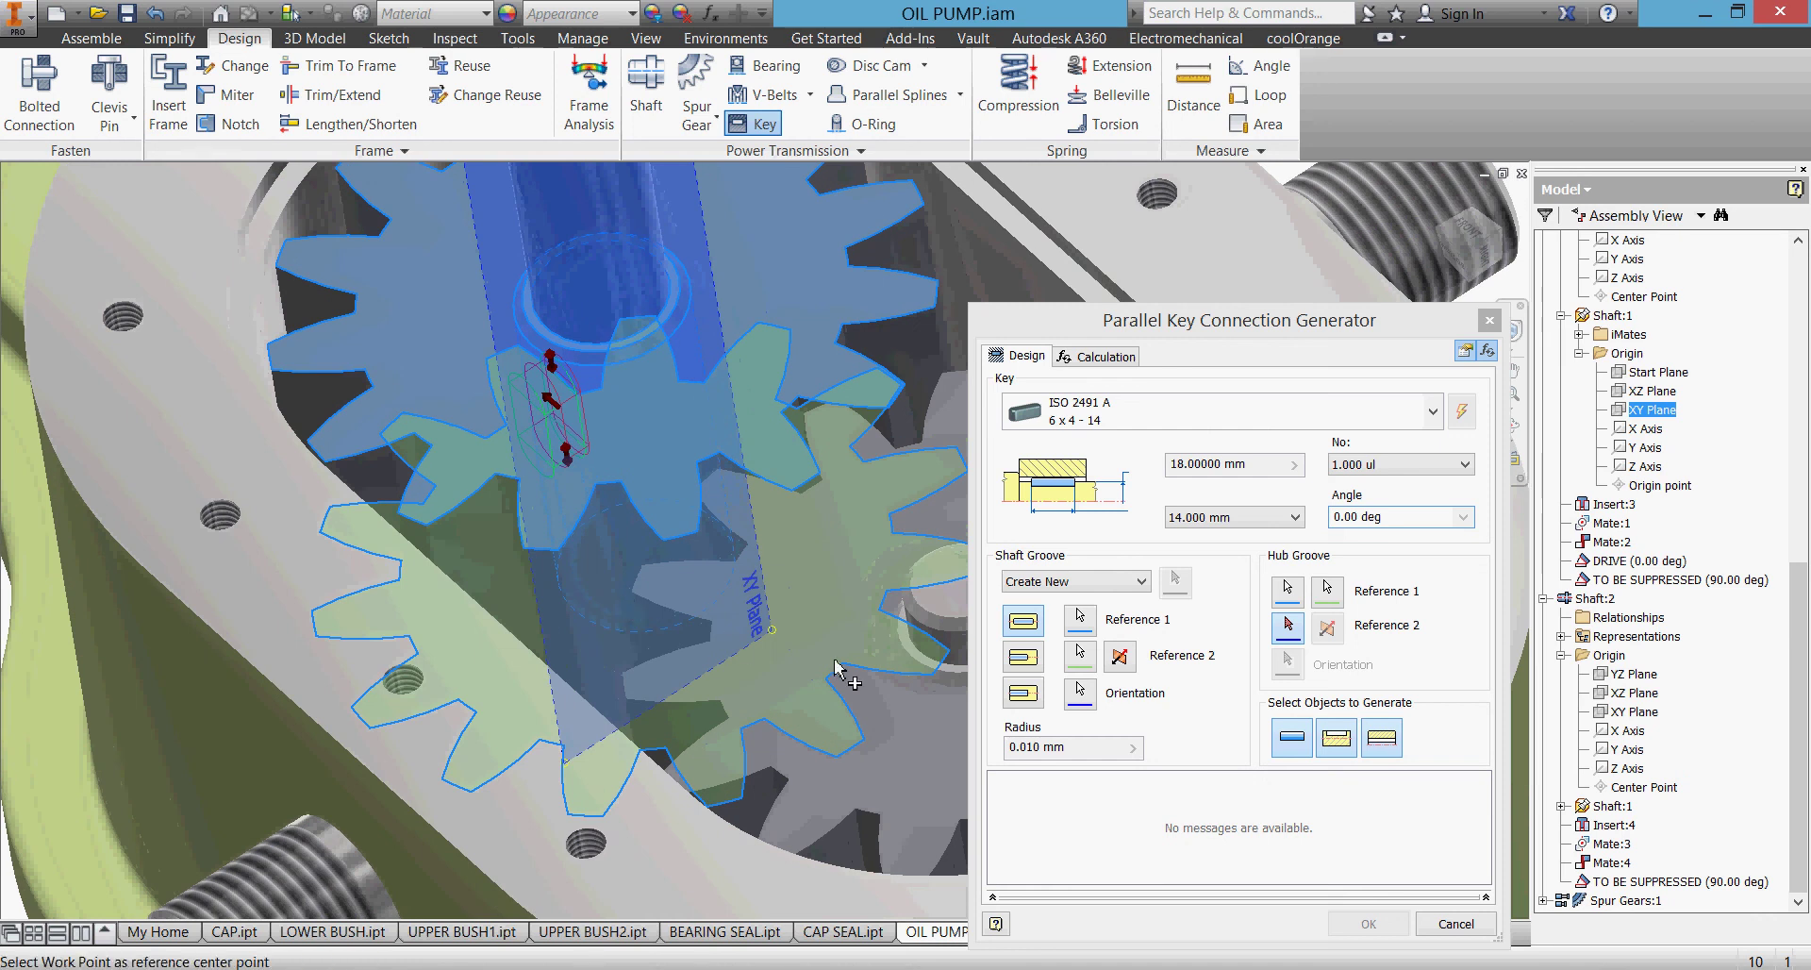
- Orient the keyway by Shaft:1's XZ Plane
left_click(1289, 637)
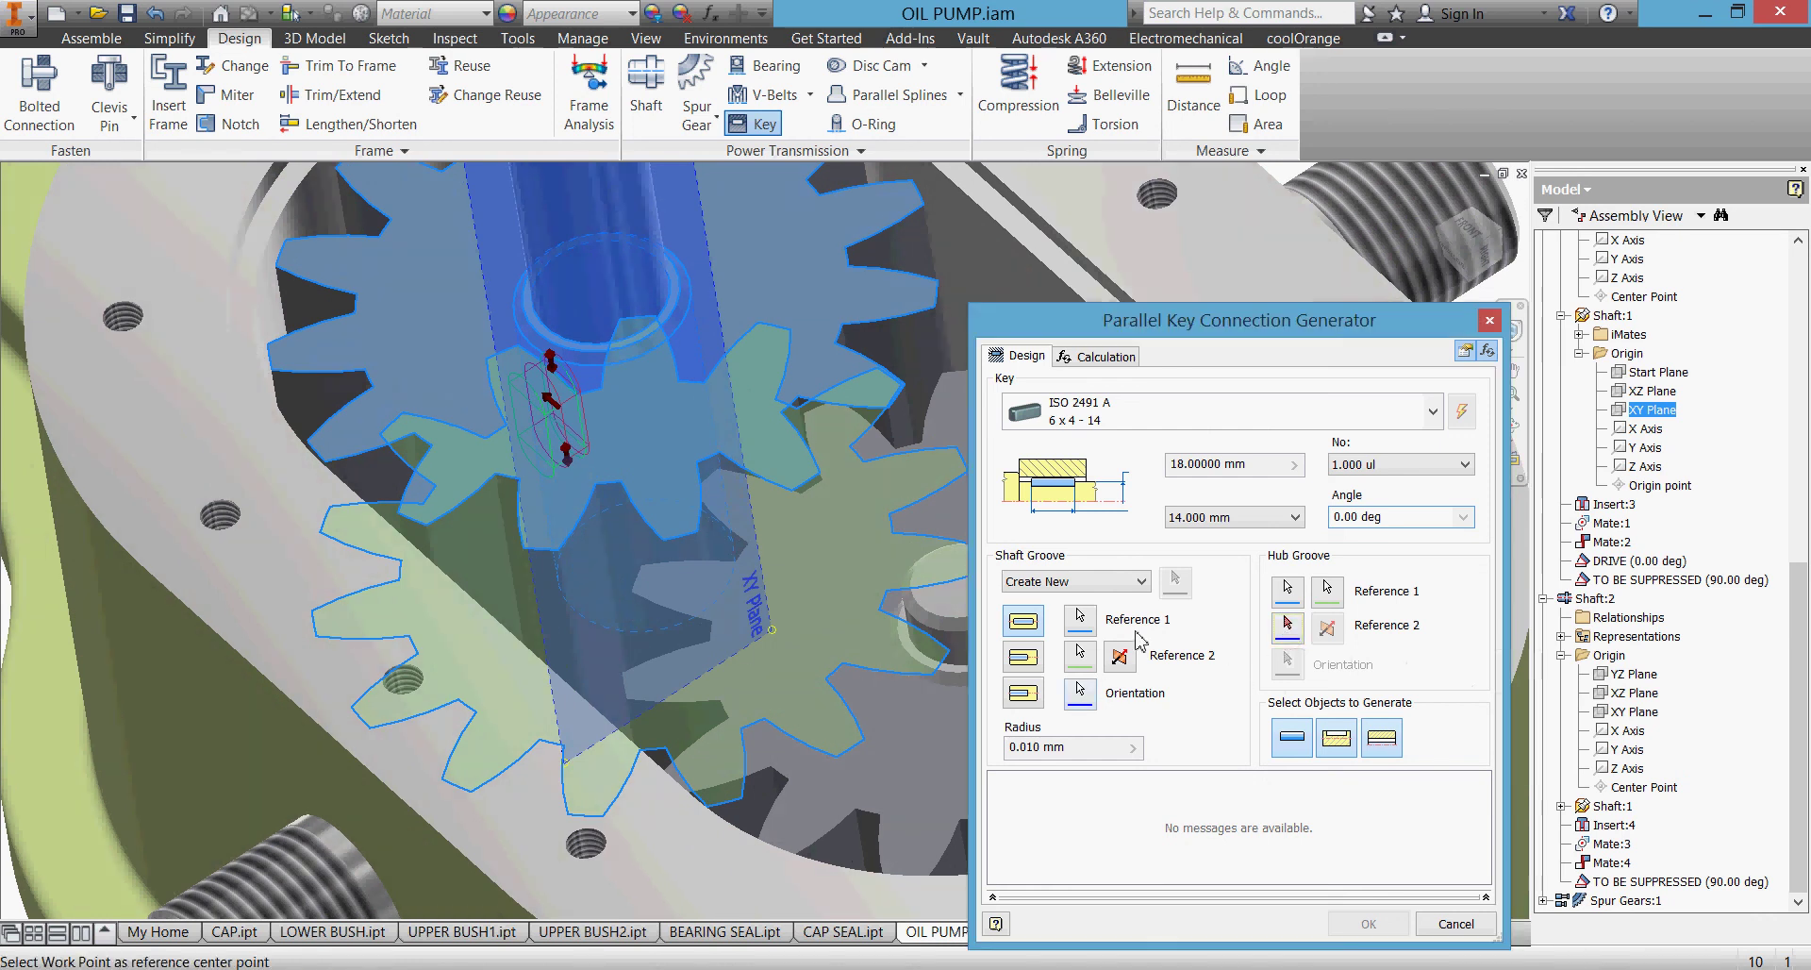
scroll(726, 542, "down", 5)
middle_click_drag(726, 542, 704, 597)
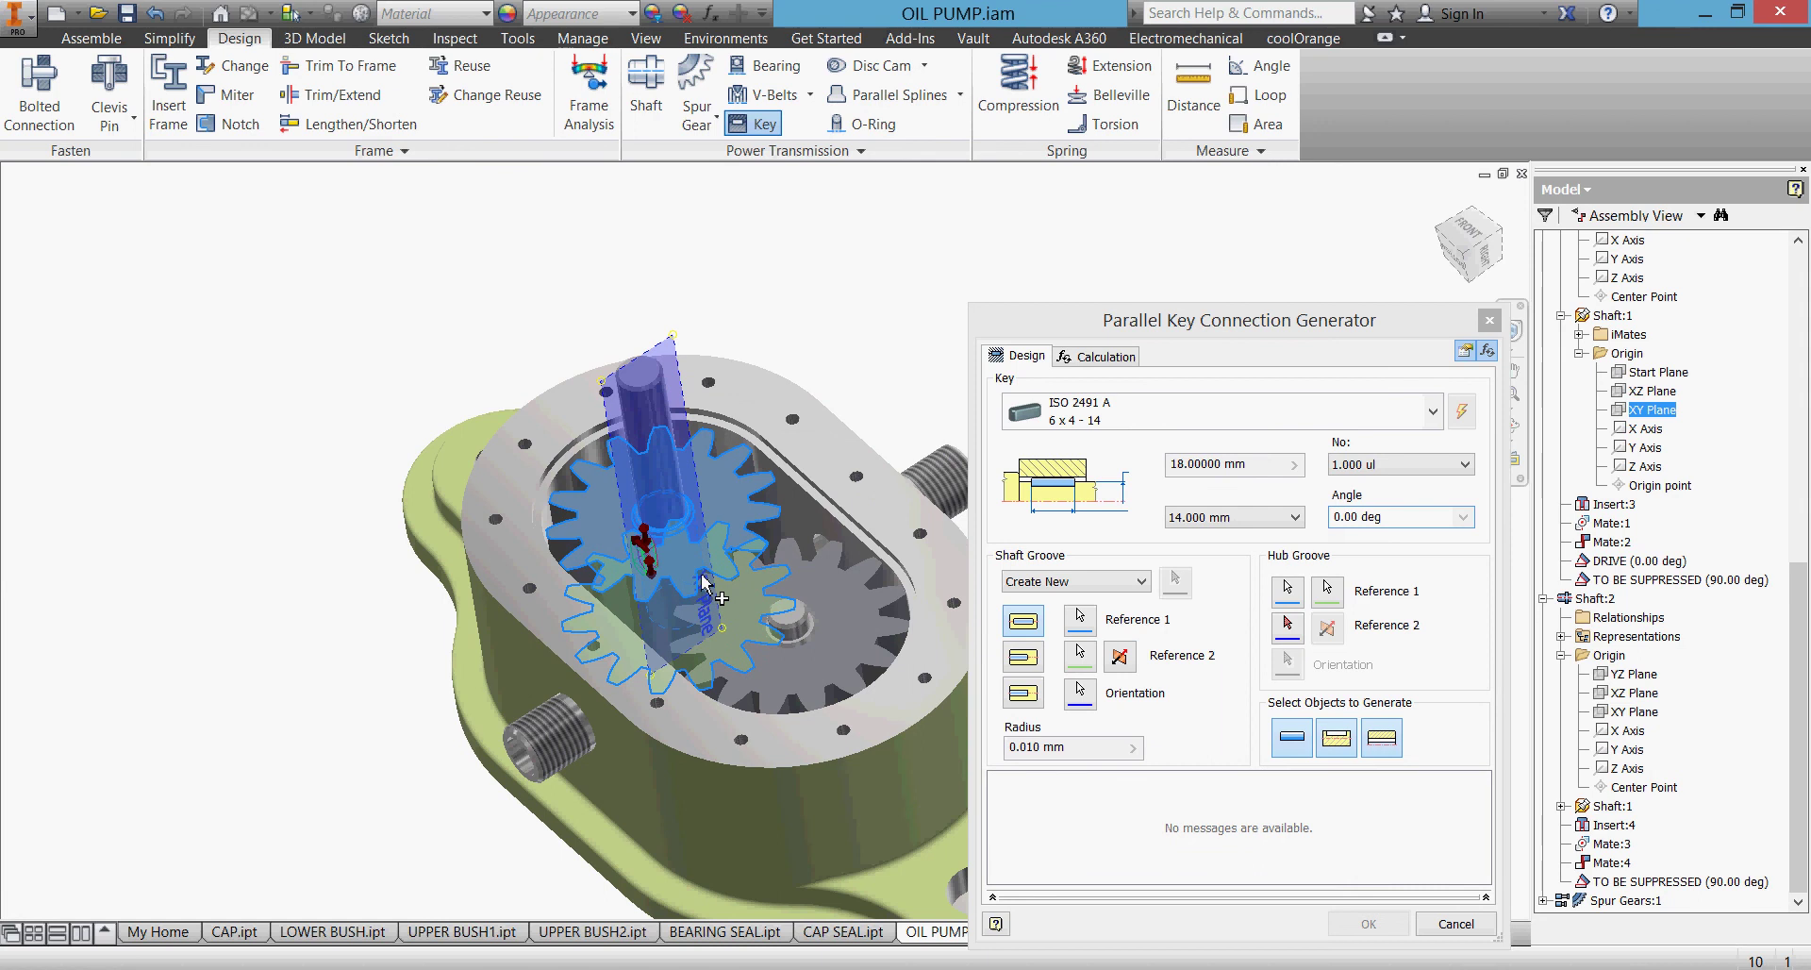
left_click(1080, 693)
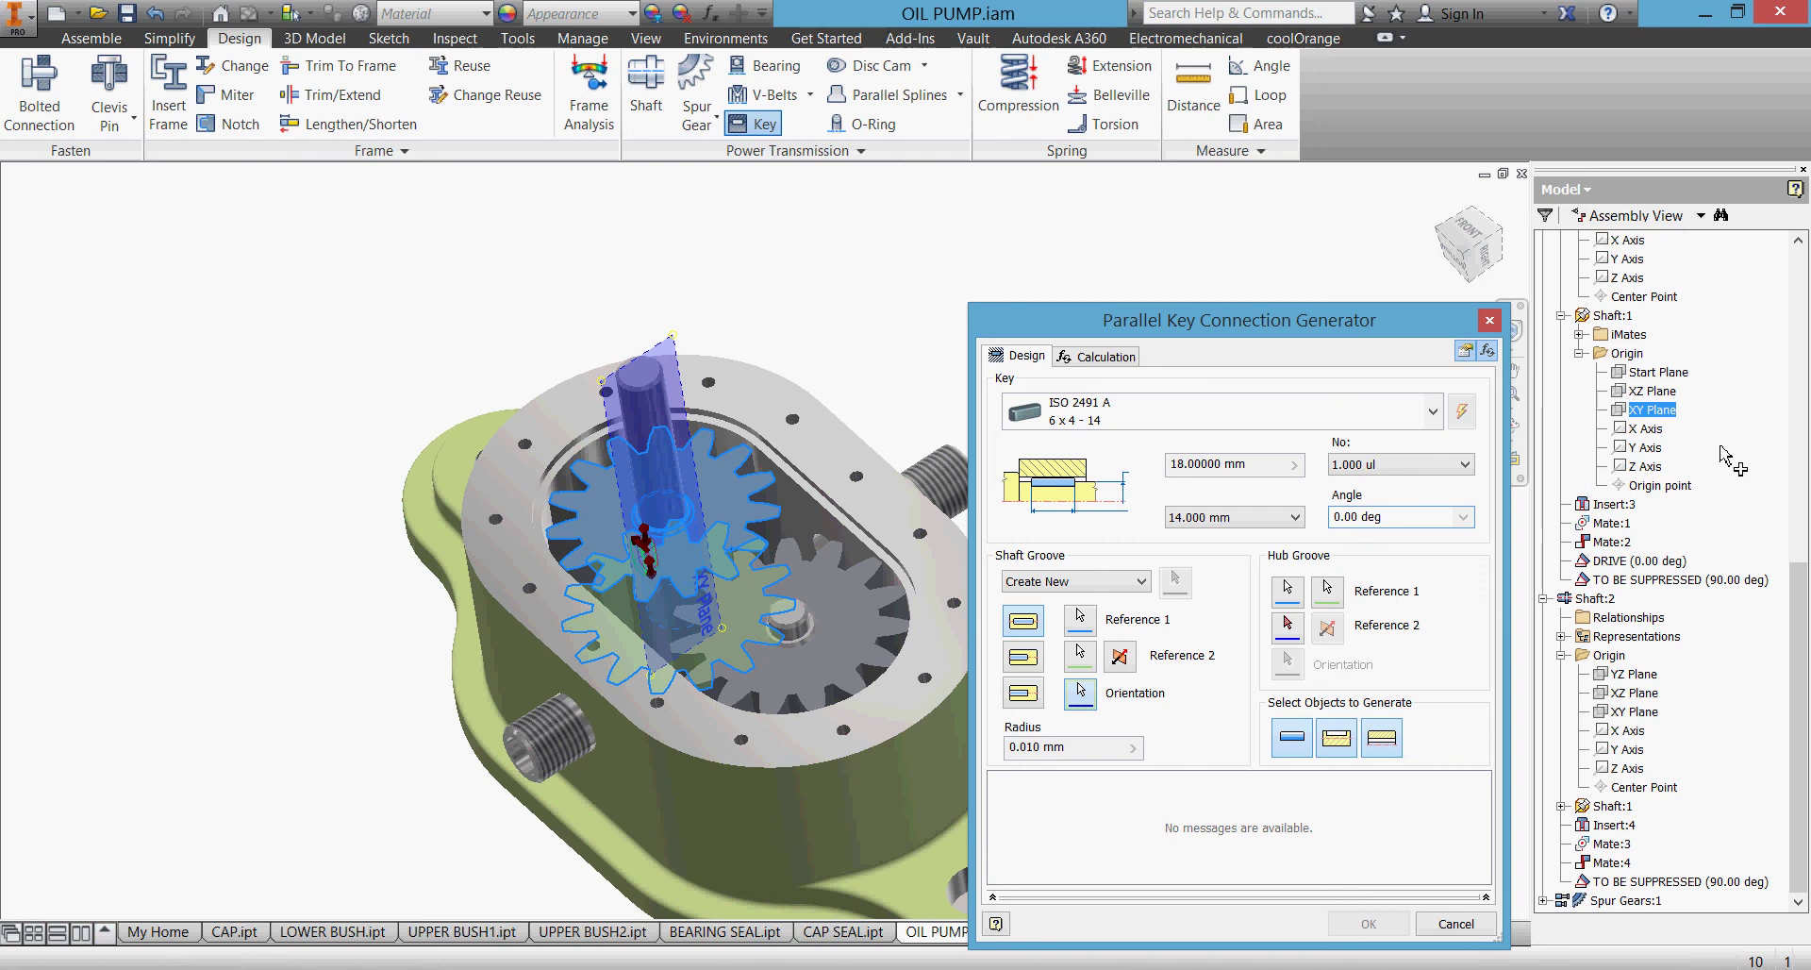
left_click(1666, 401)
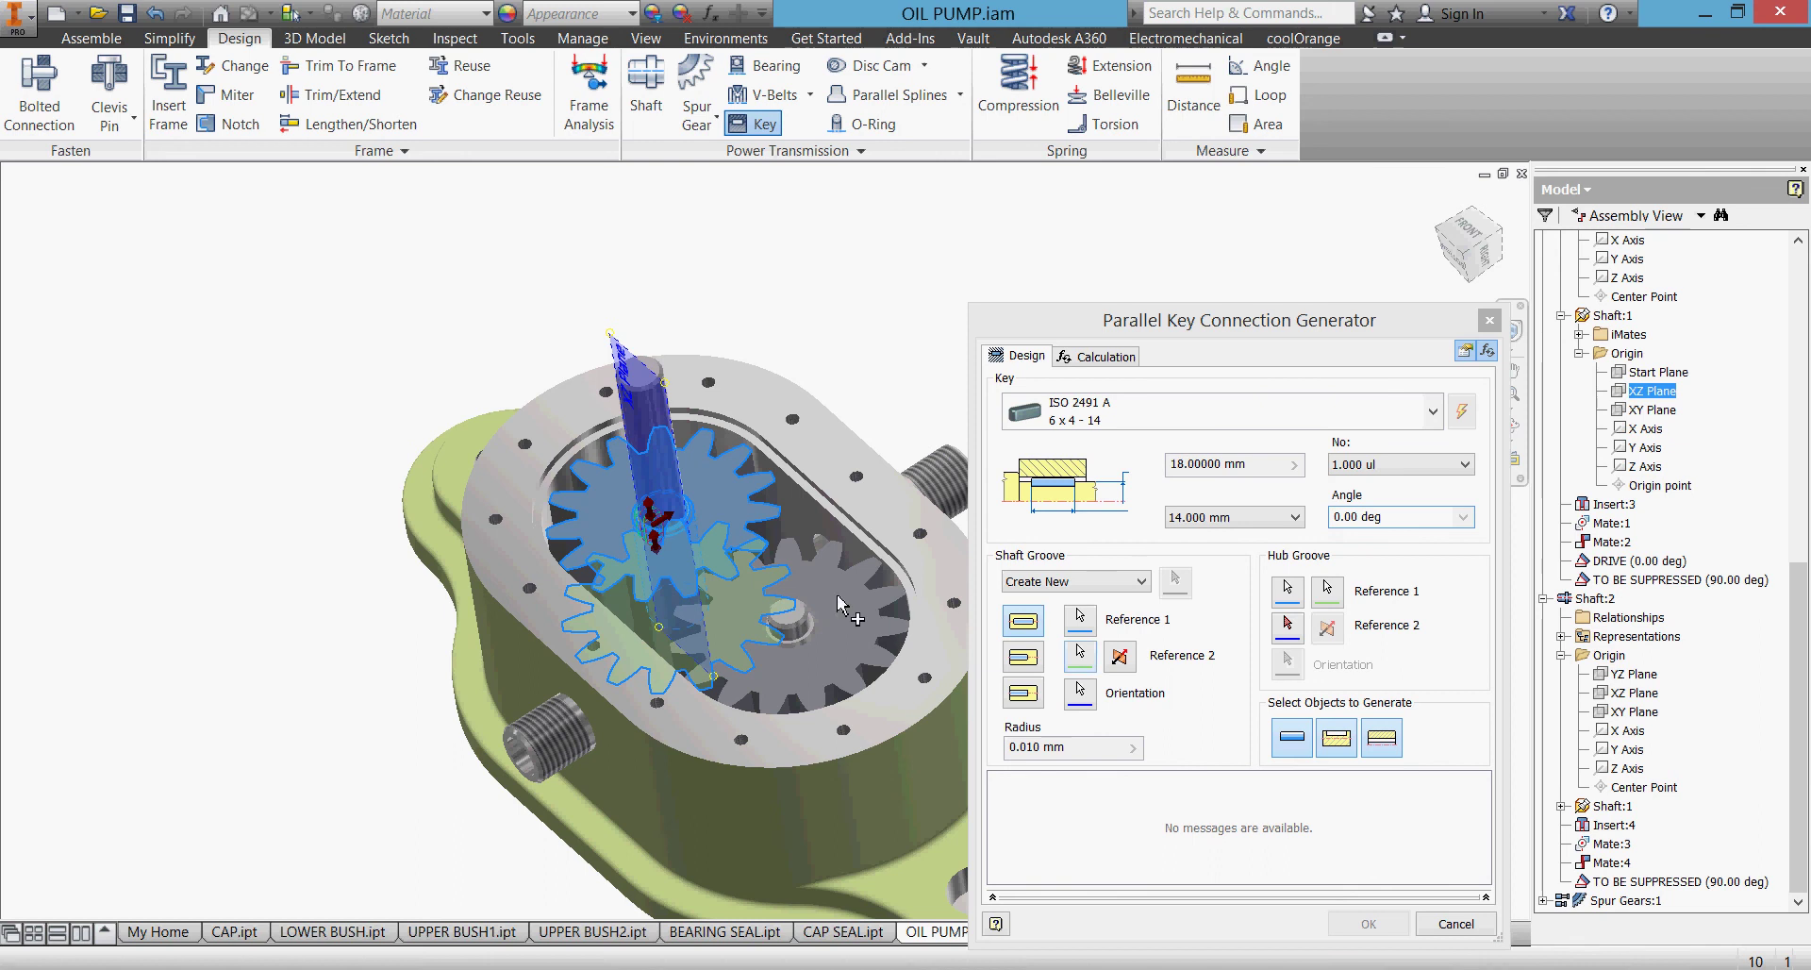
- Lengthen the key to 20 mm and set its offset to 10 mm
middle_click_drag(802, 596, 761, 668, "shift")
scroll(703, 566, "up", 5)
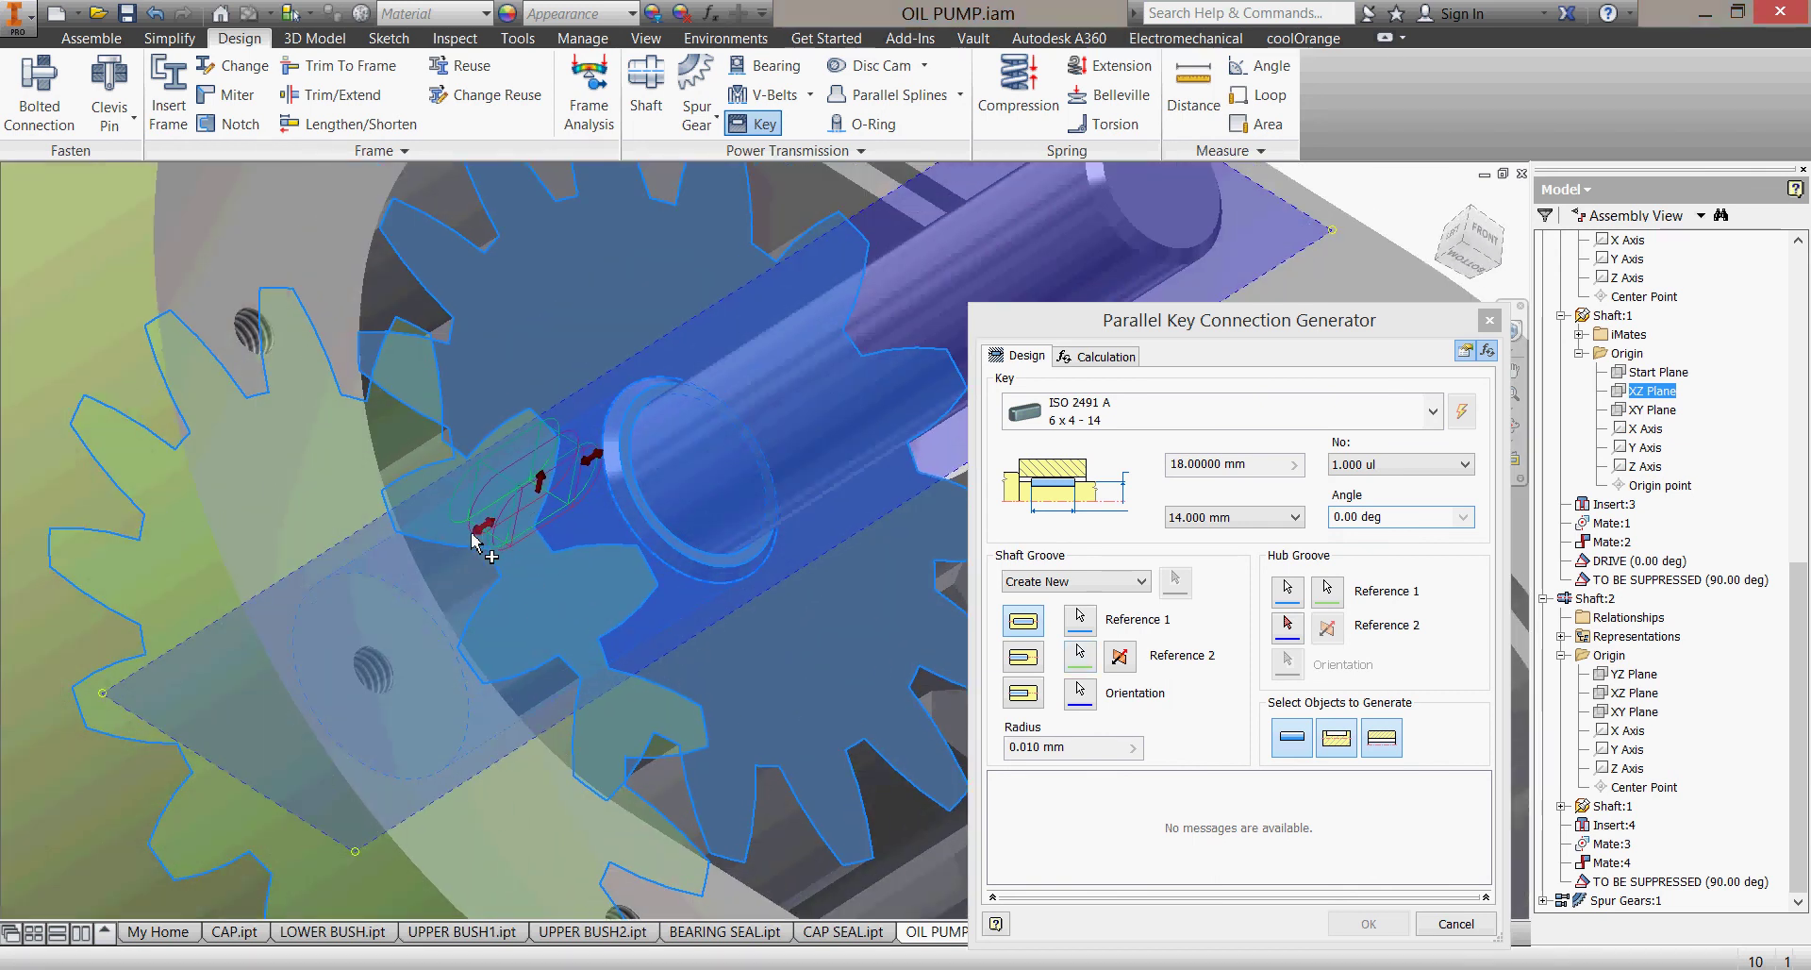
left_click_drag(474, 536, 441, 547)
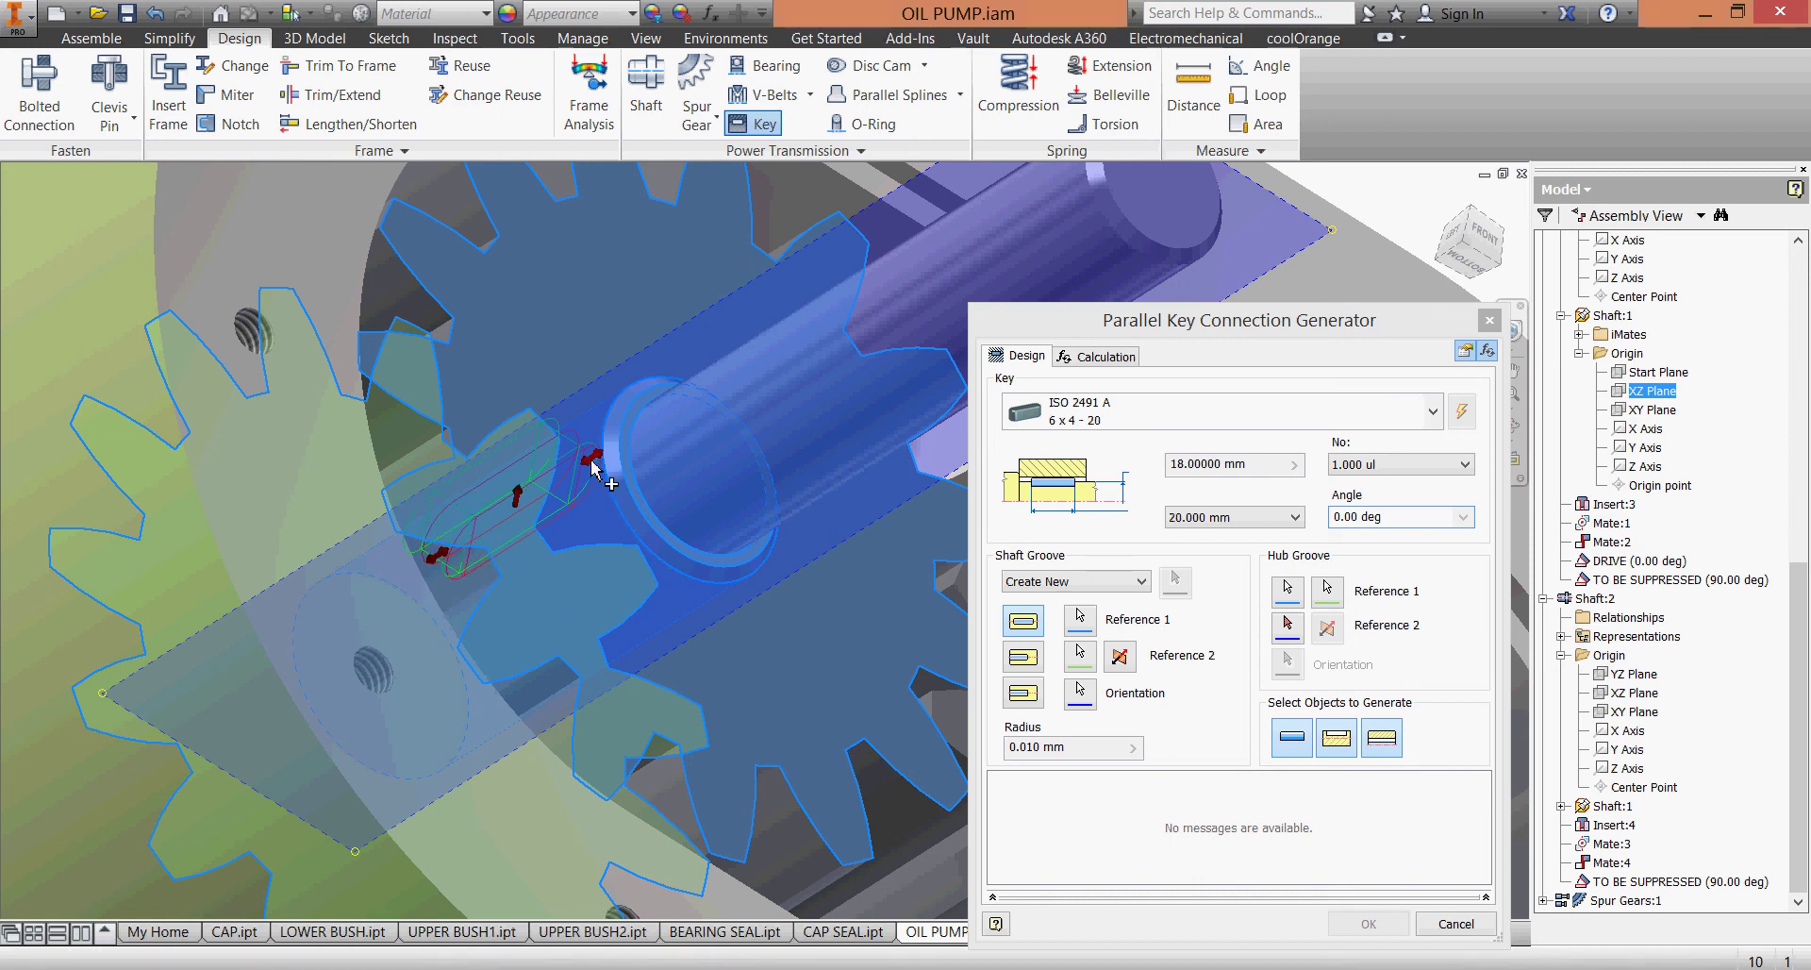
left_click(593, 462)
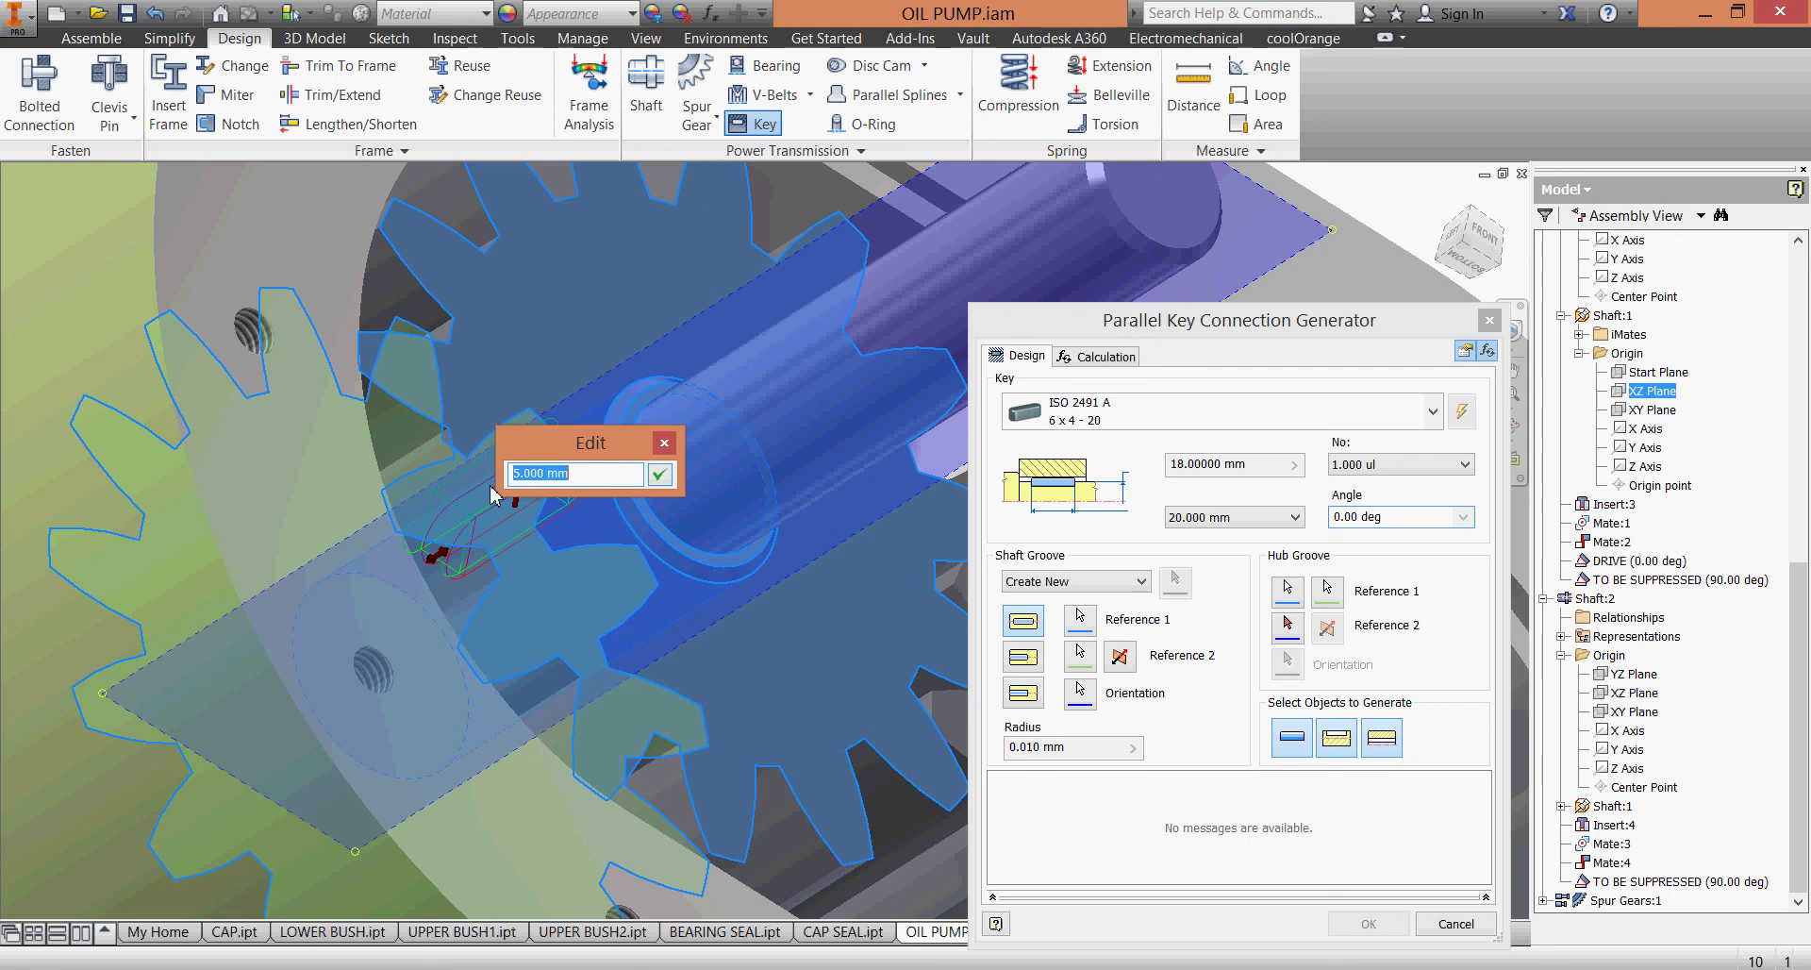
type("10")
left_click(658, 475)
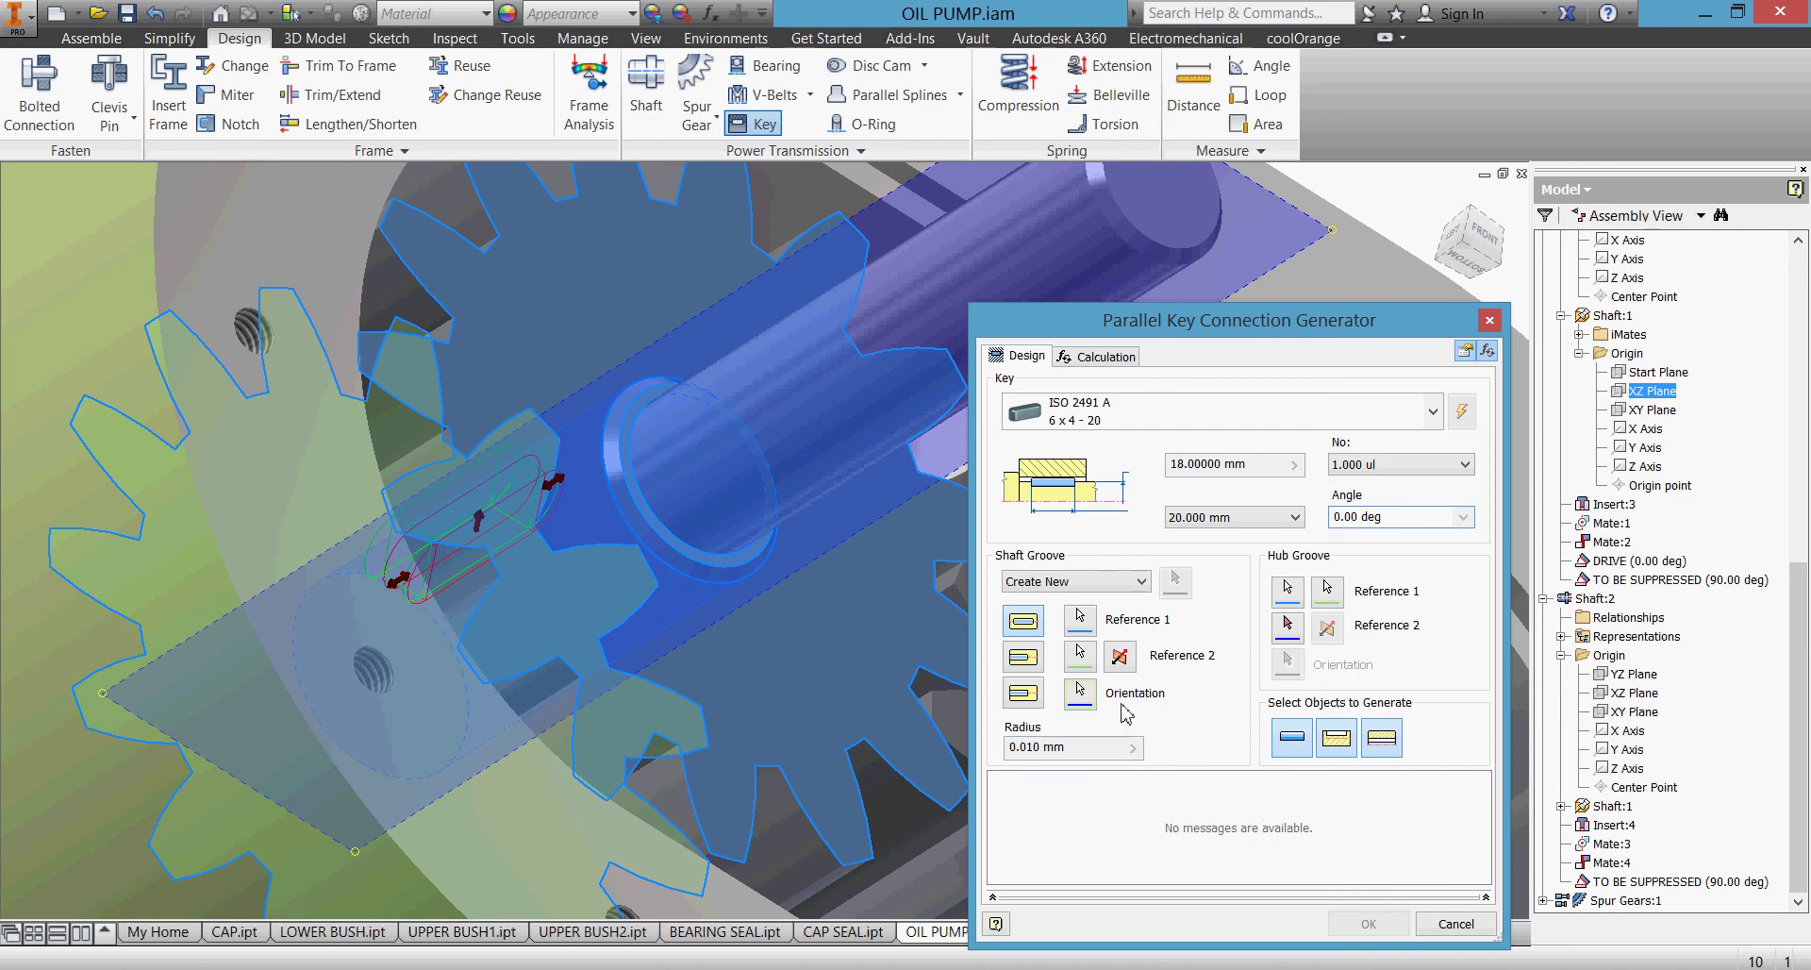
- Re-pick the XZ Plane orientation and hub work point, then accept key ISO 2491 A 6 x 4 - 20
left_click(1081, 694)
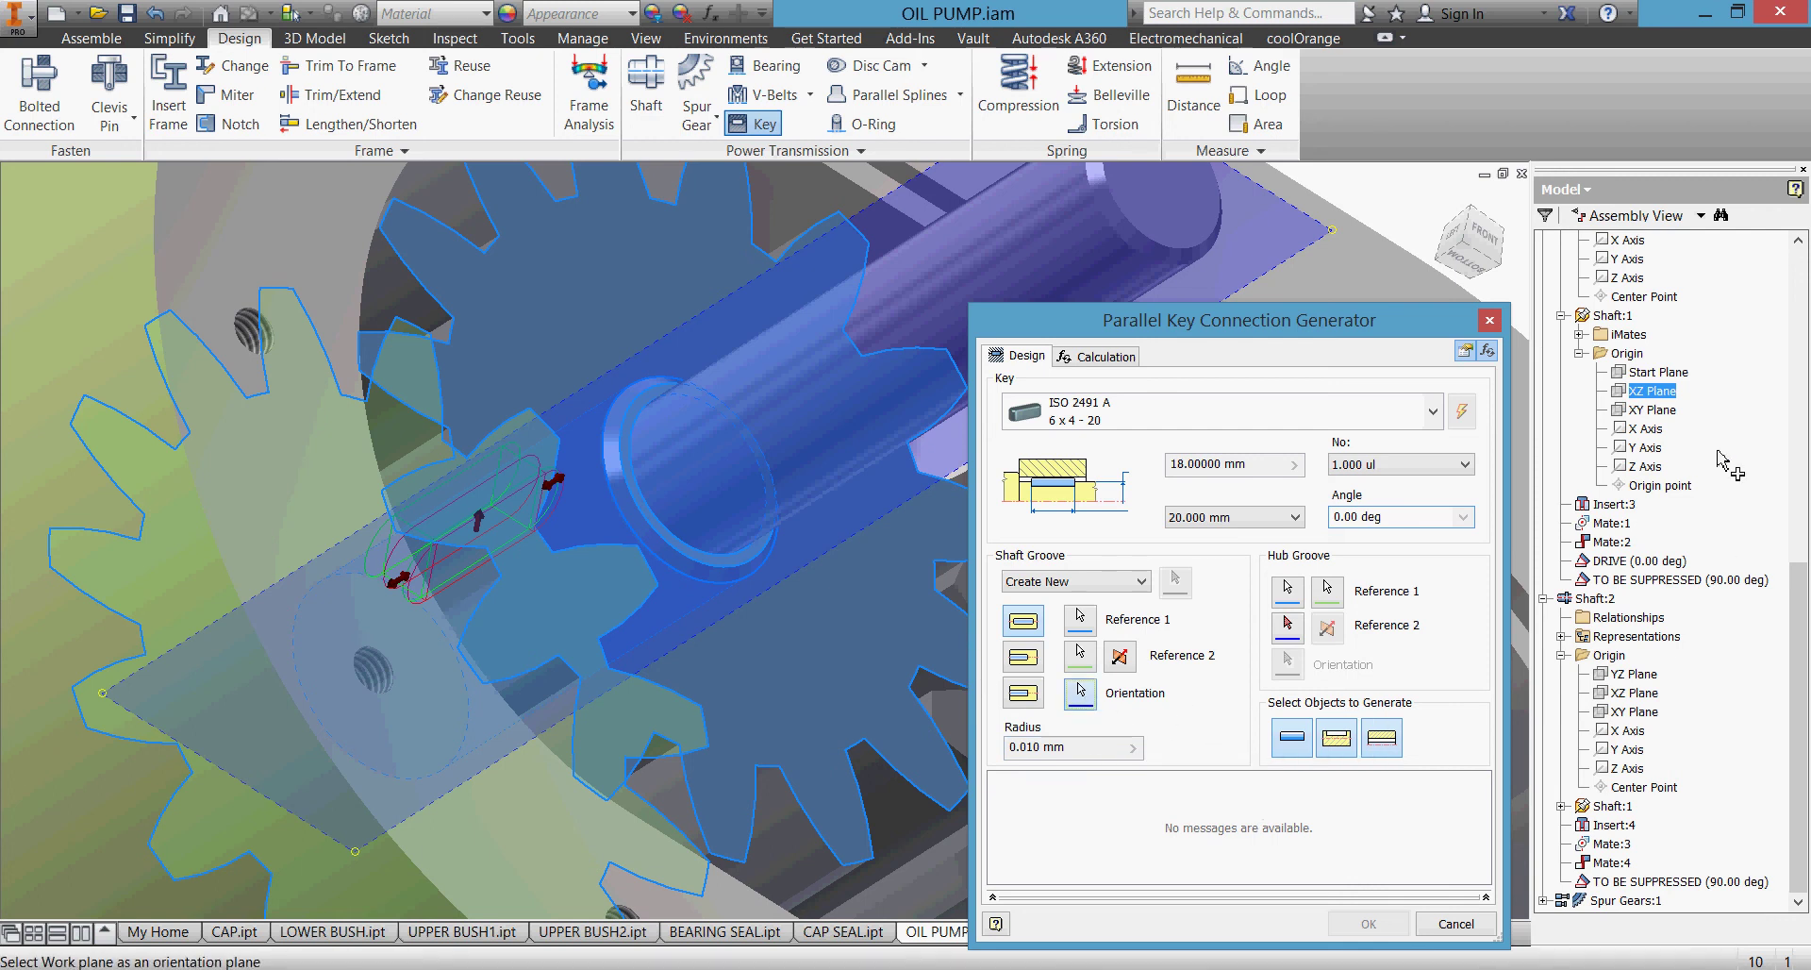
left_click(1655, 393)
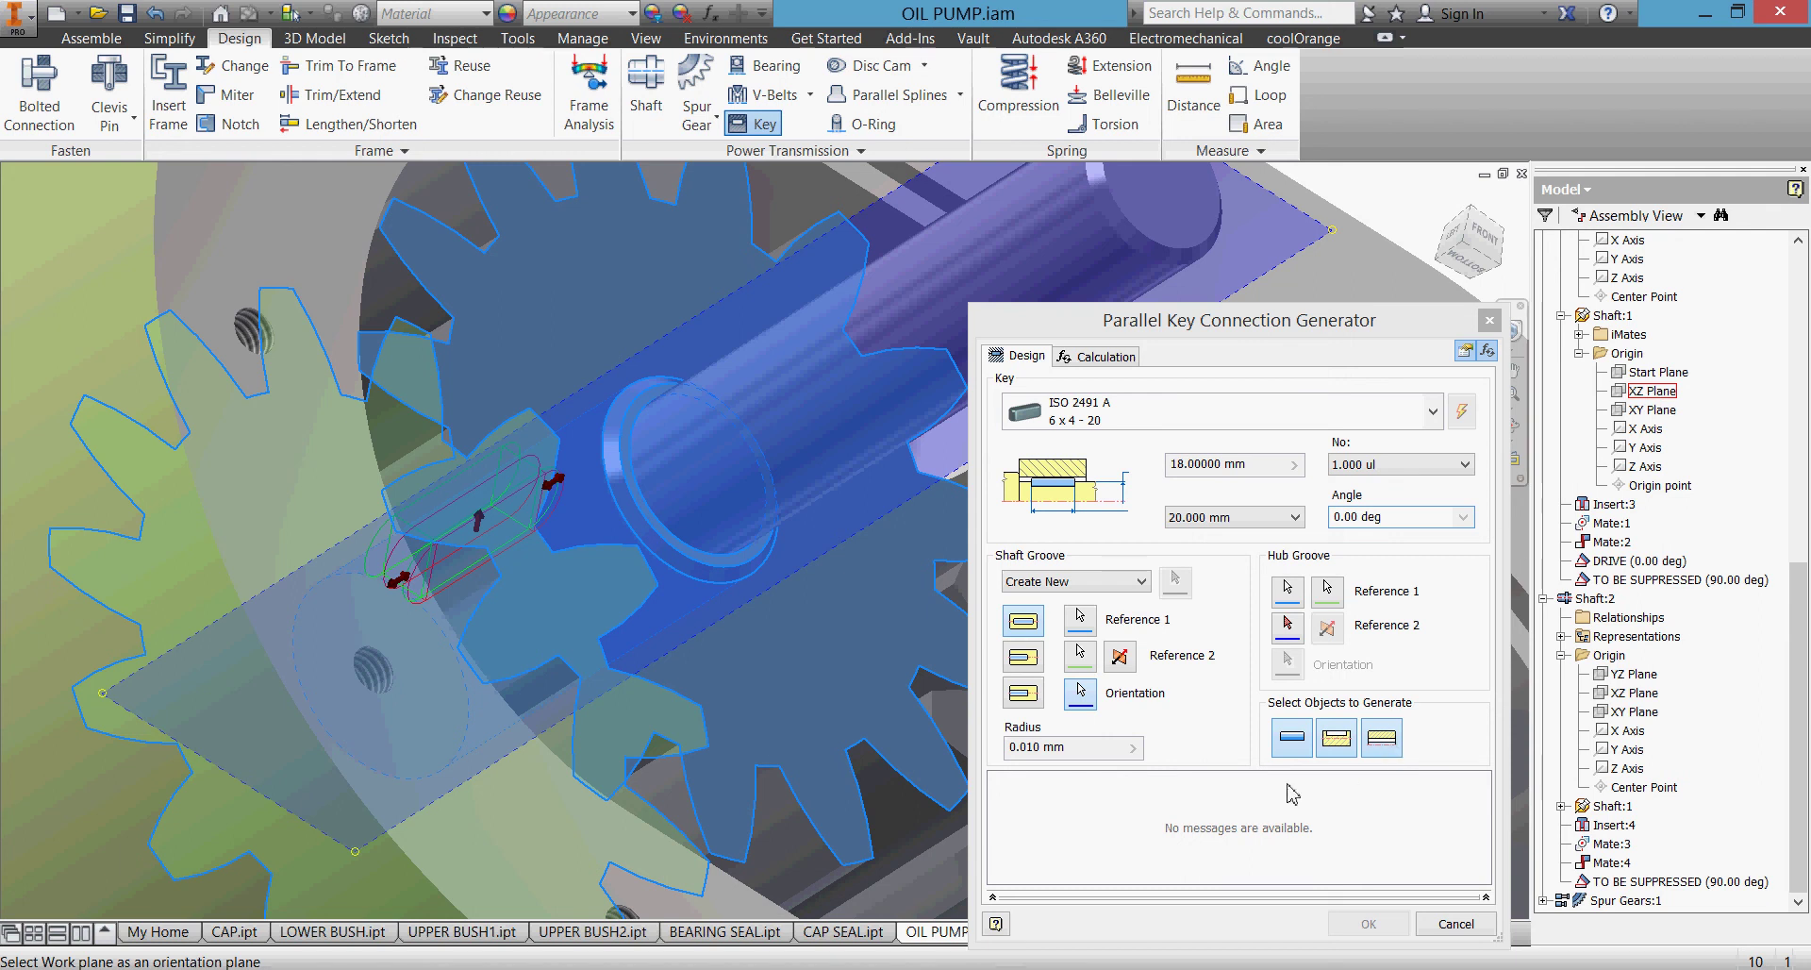
left_click(1289, 626)
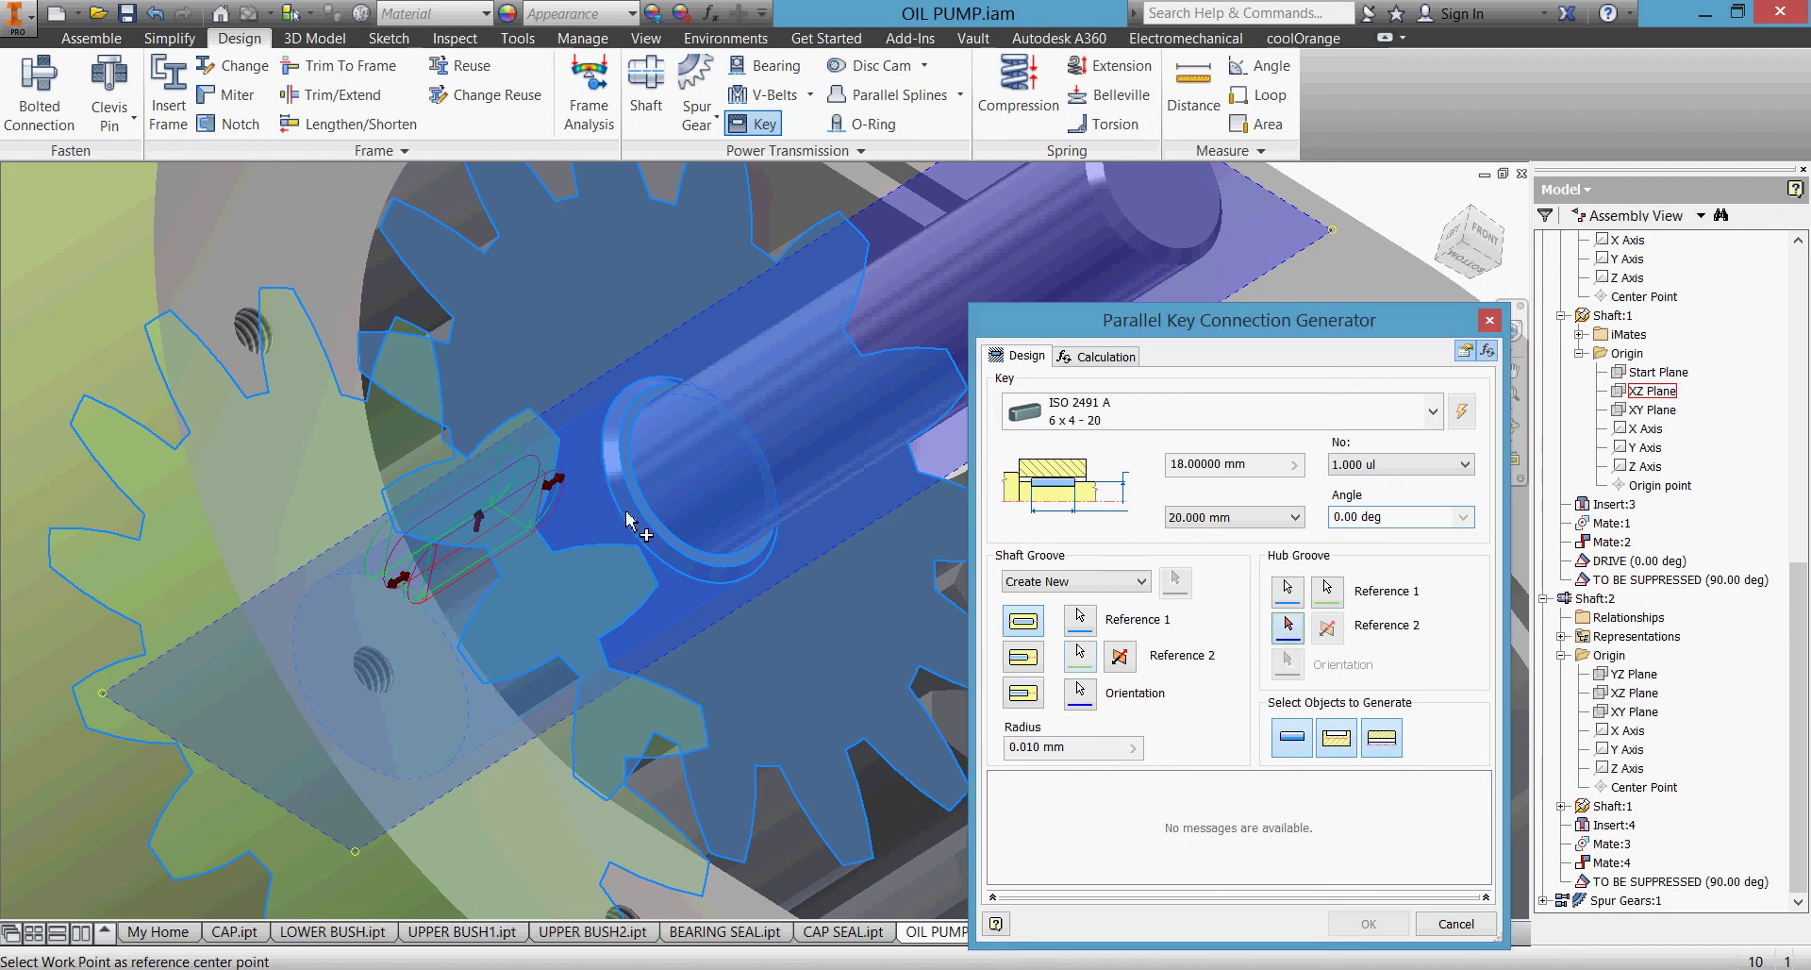
scroll(627, 516, "up", 3)
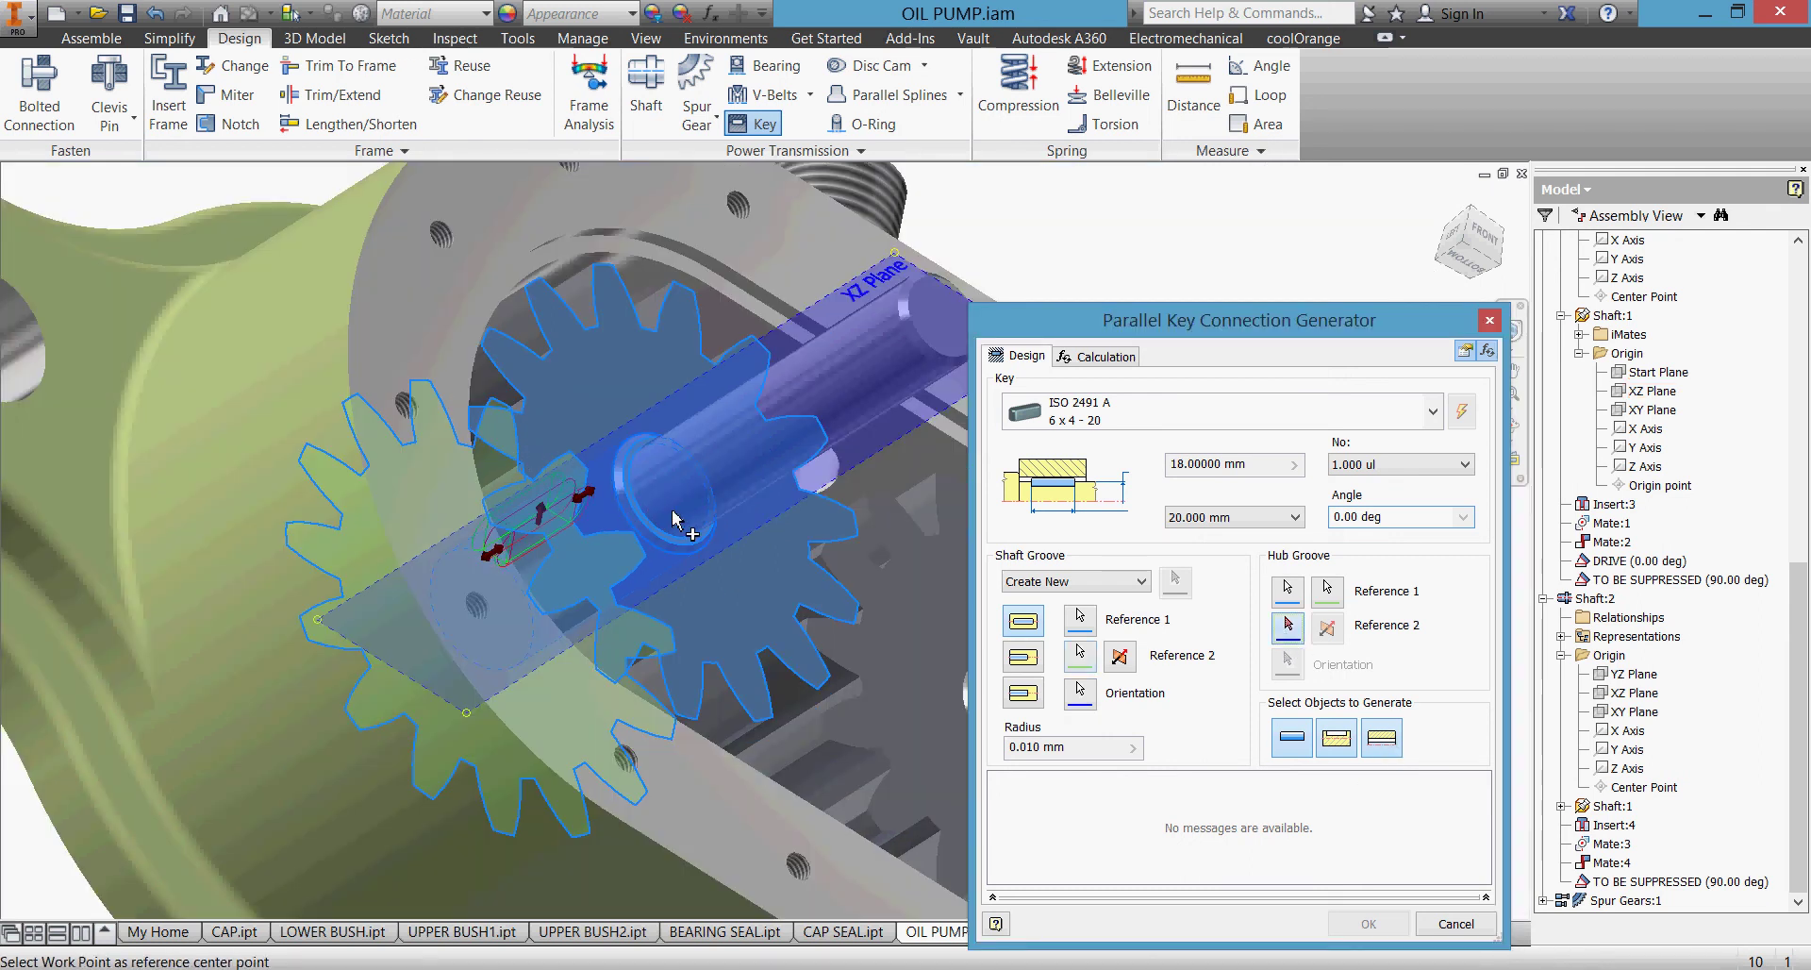
middle_click_drag(677, 516, 571, 510, "shift")
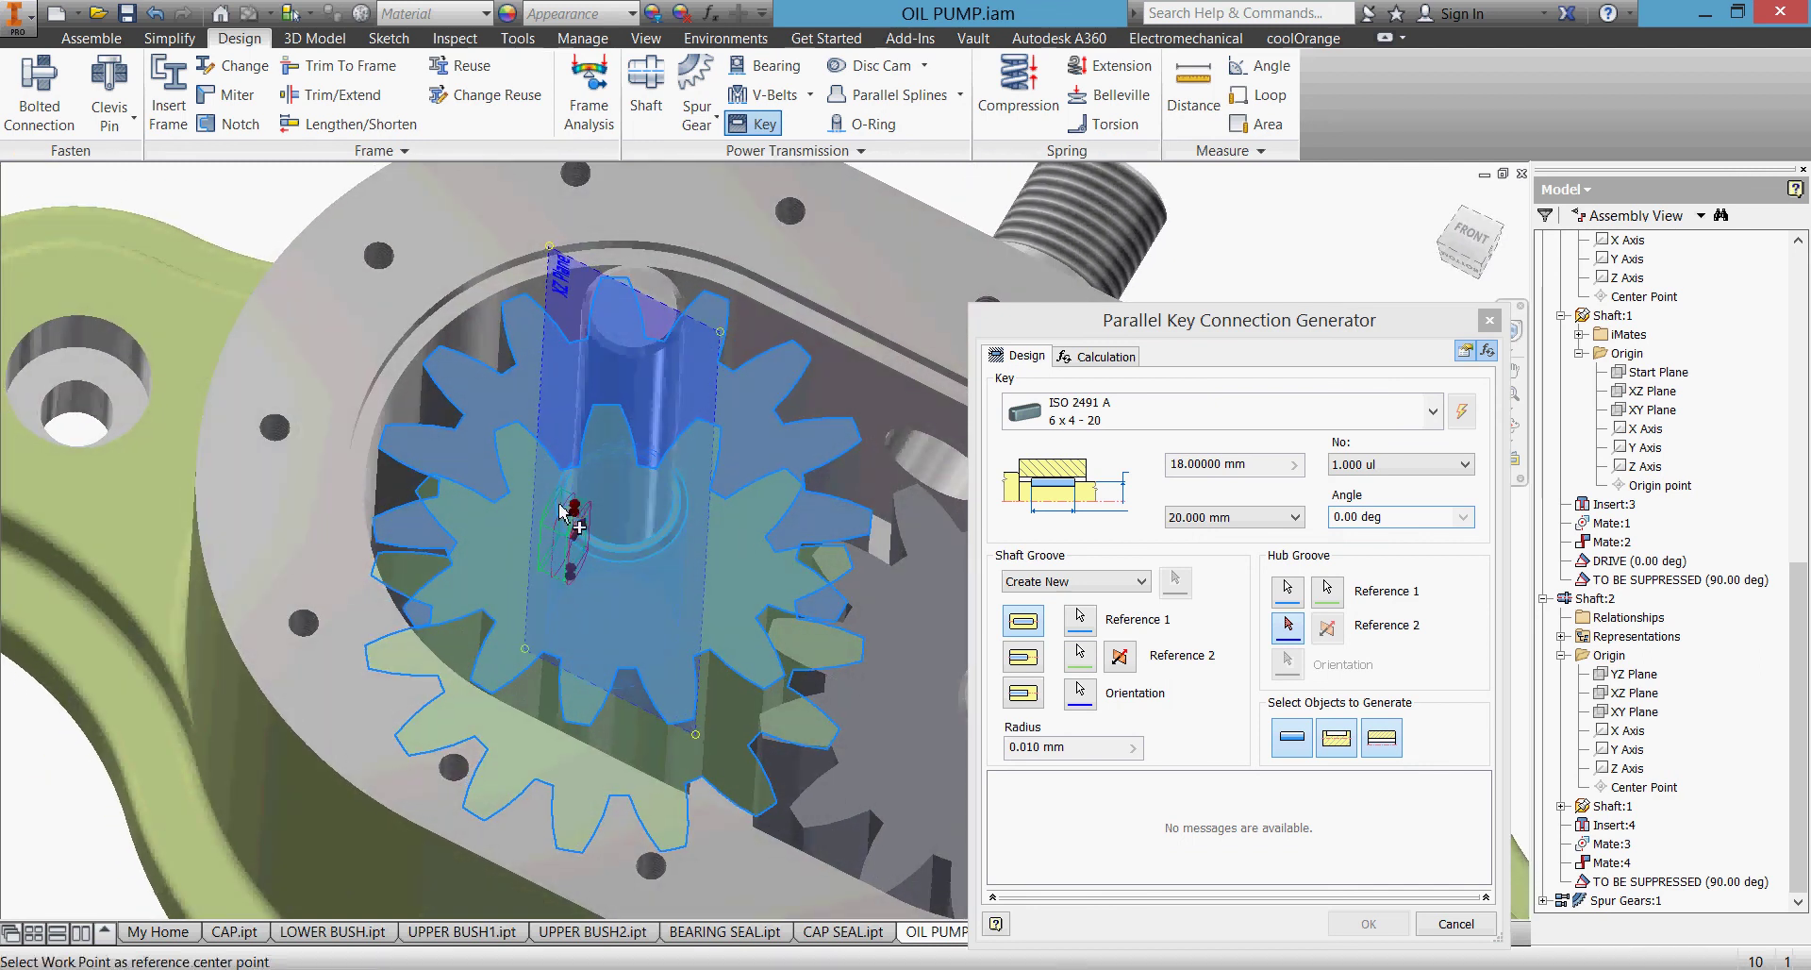
left_click(461, 431)
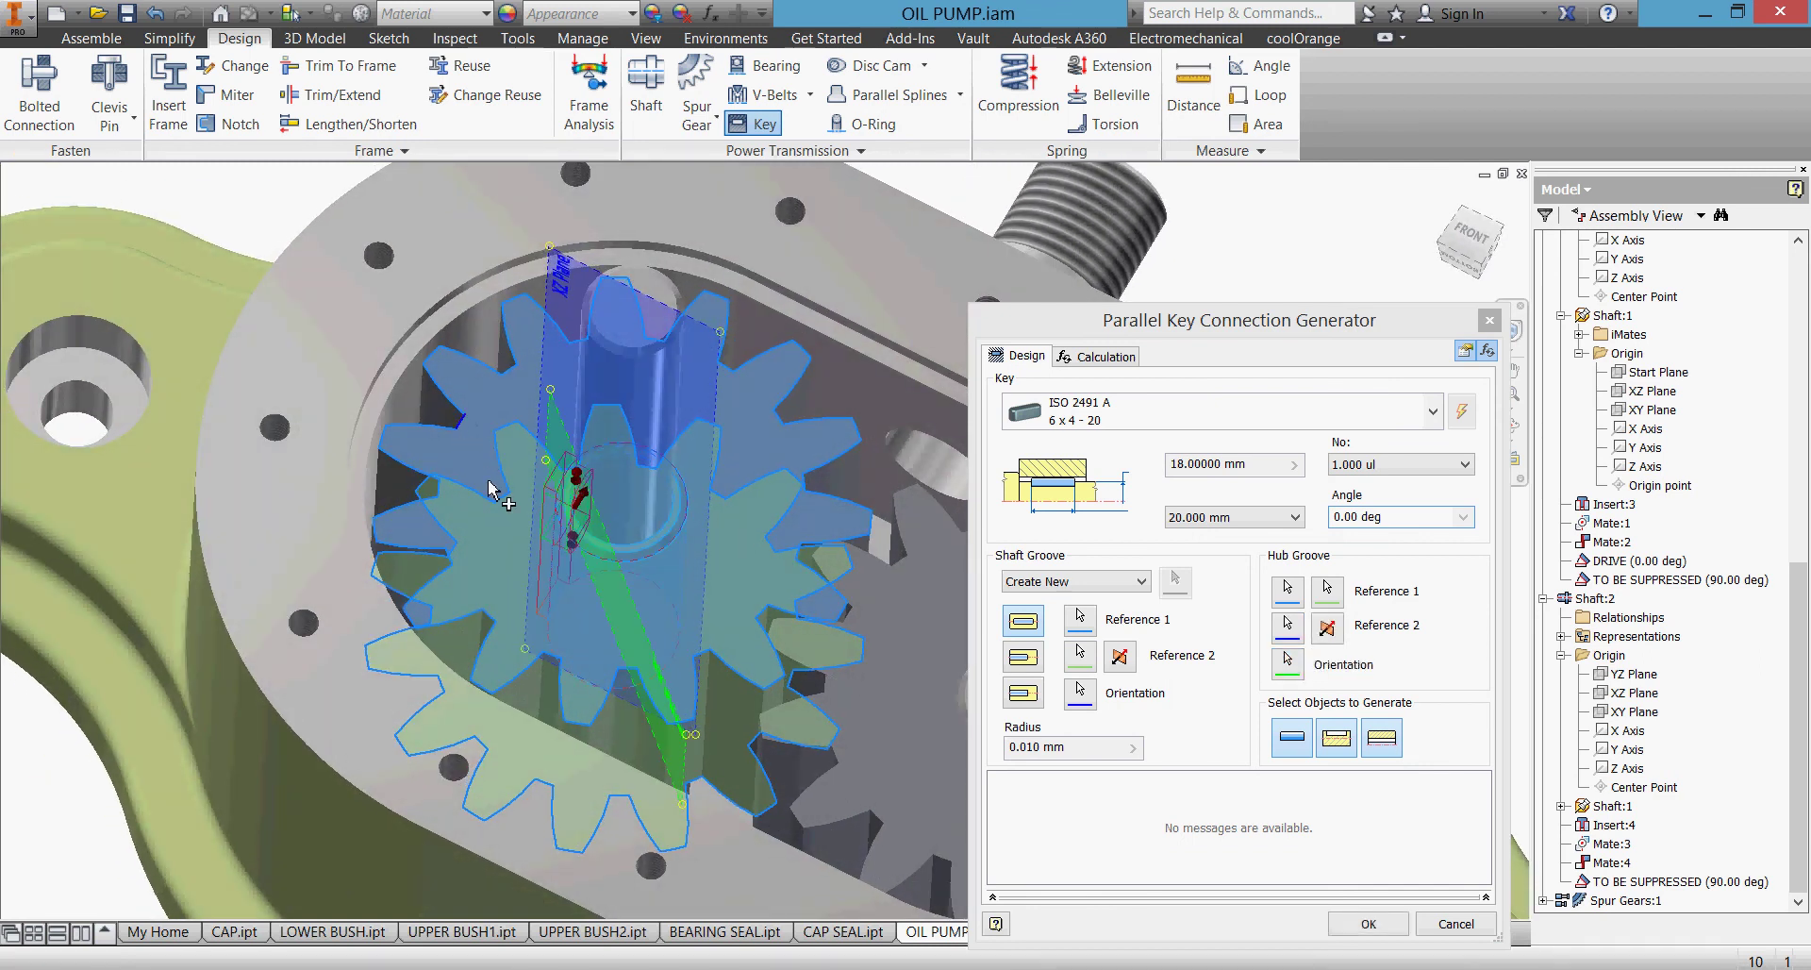
middle_click_drag(517, 594, 573, 591, "shift")
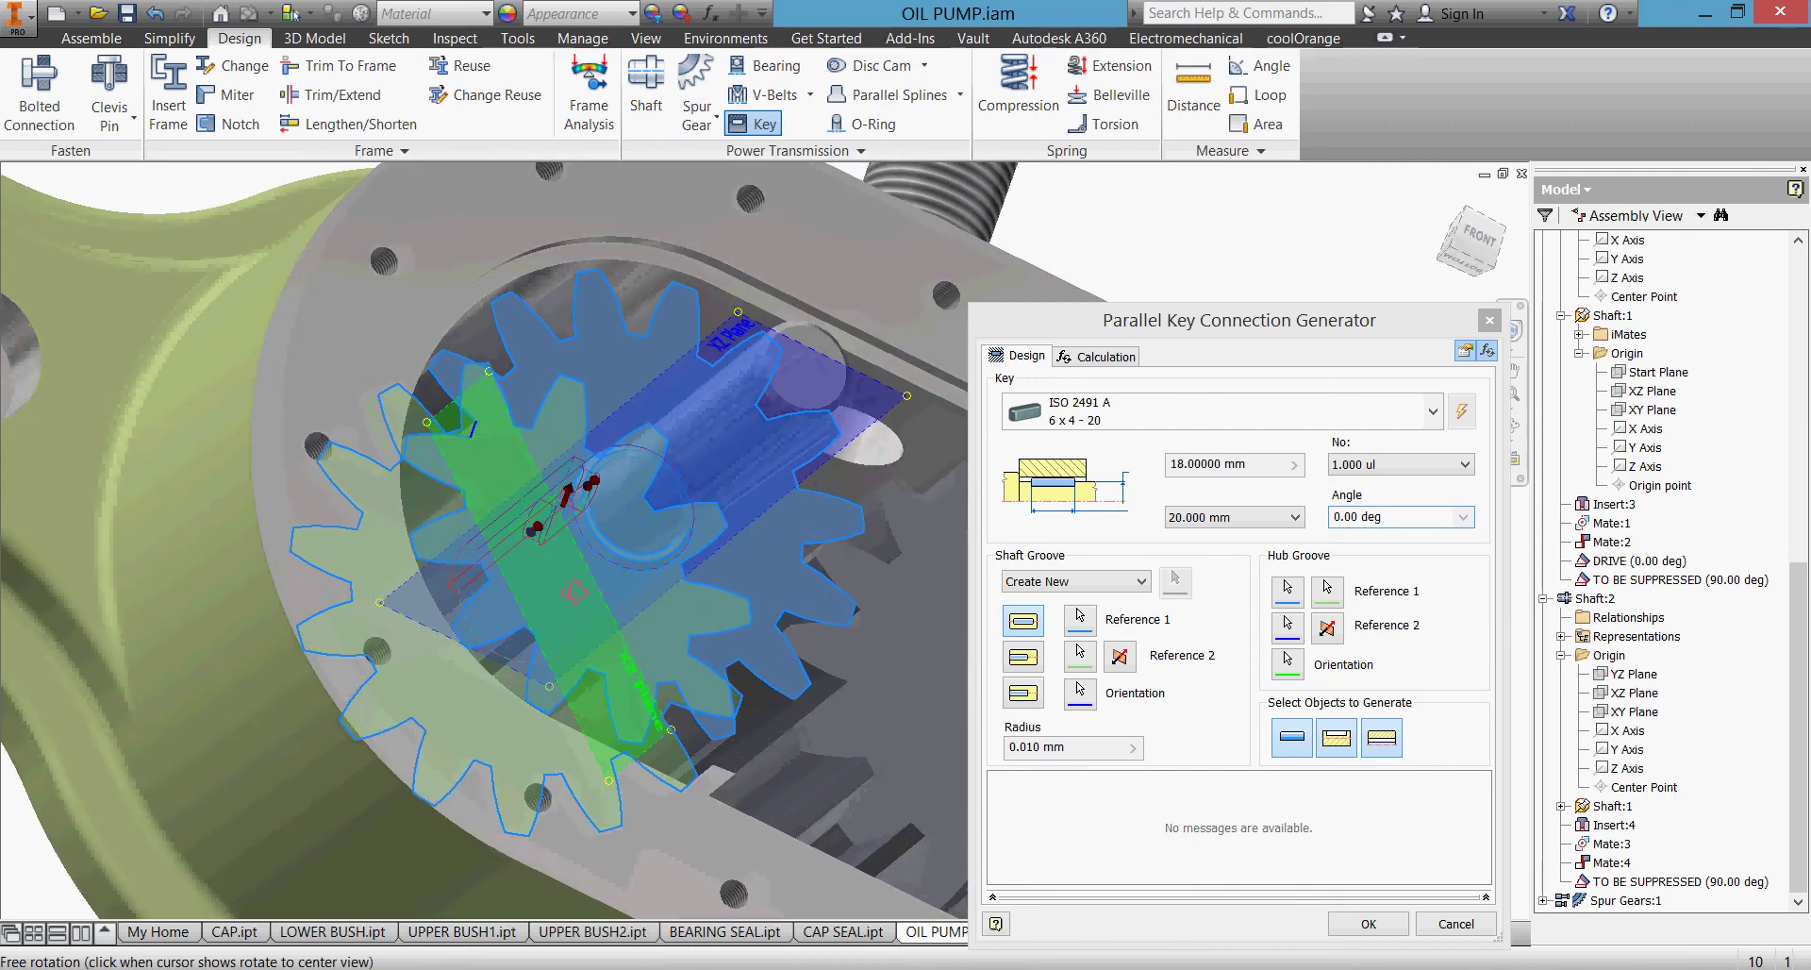
left_click(1478, 240)
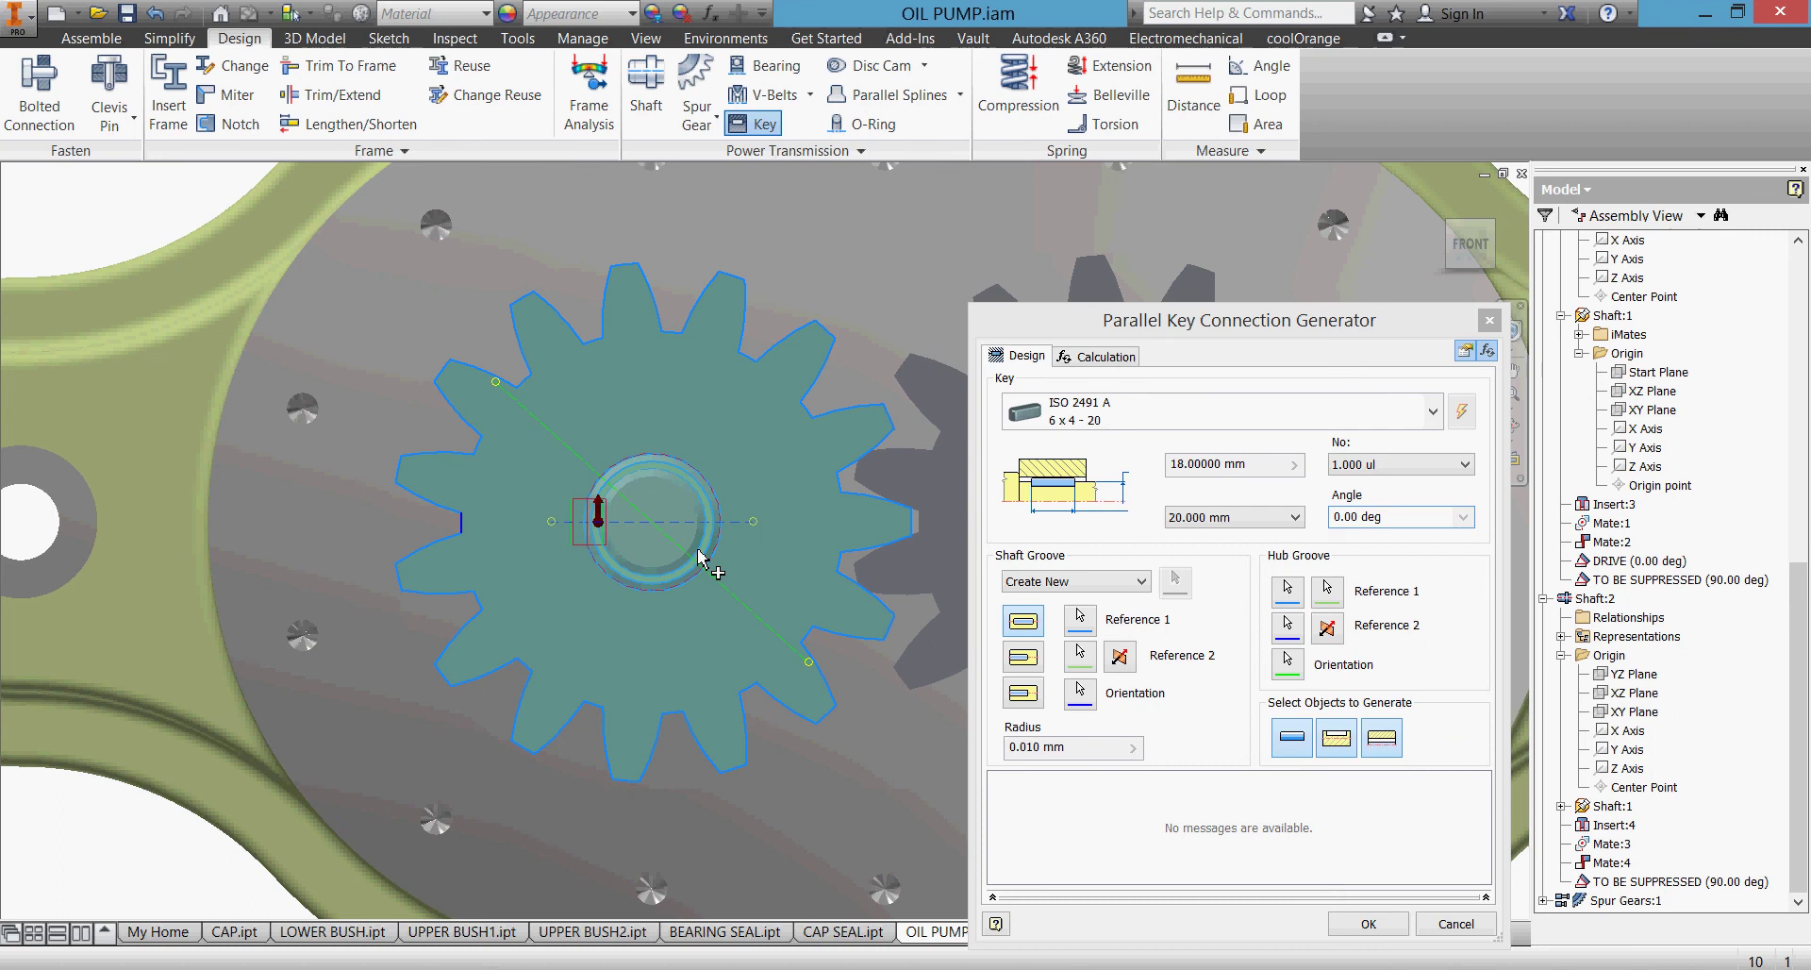
left_click(1355, 929)
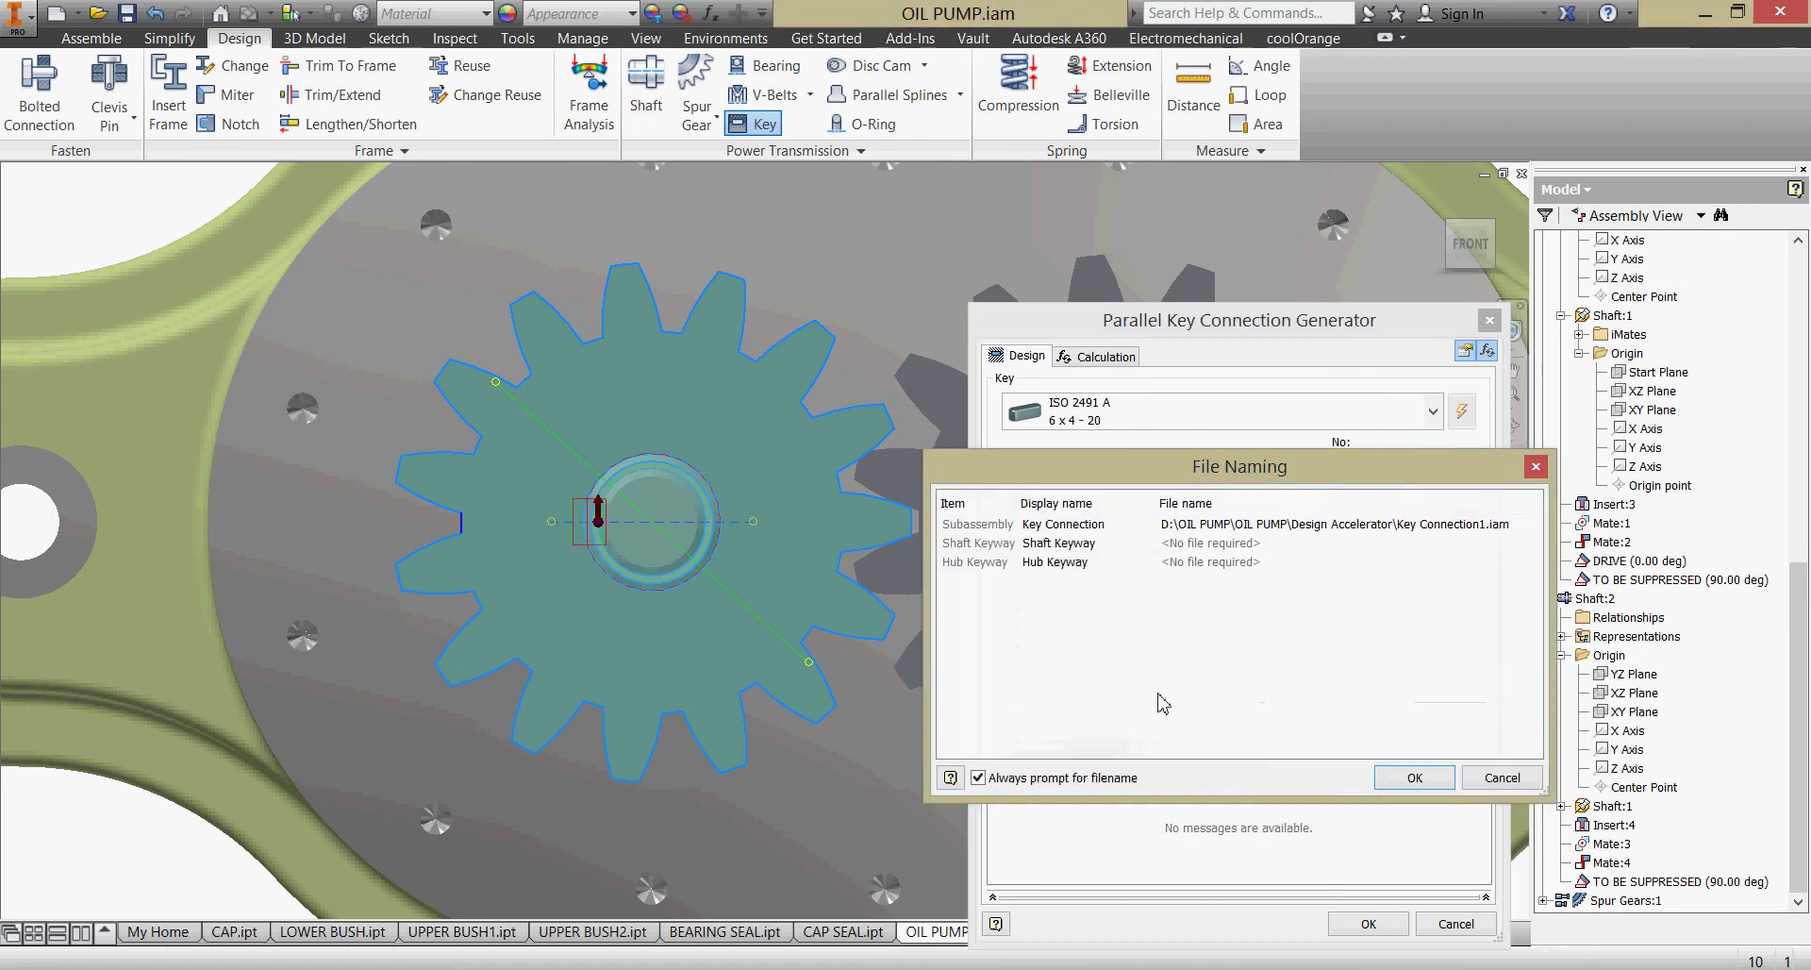
- Accept the default key file names and orbit to an oblique view of the pump body
left_click(1396, 779)
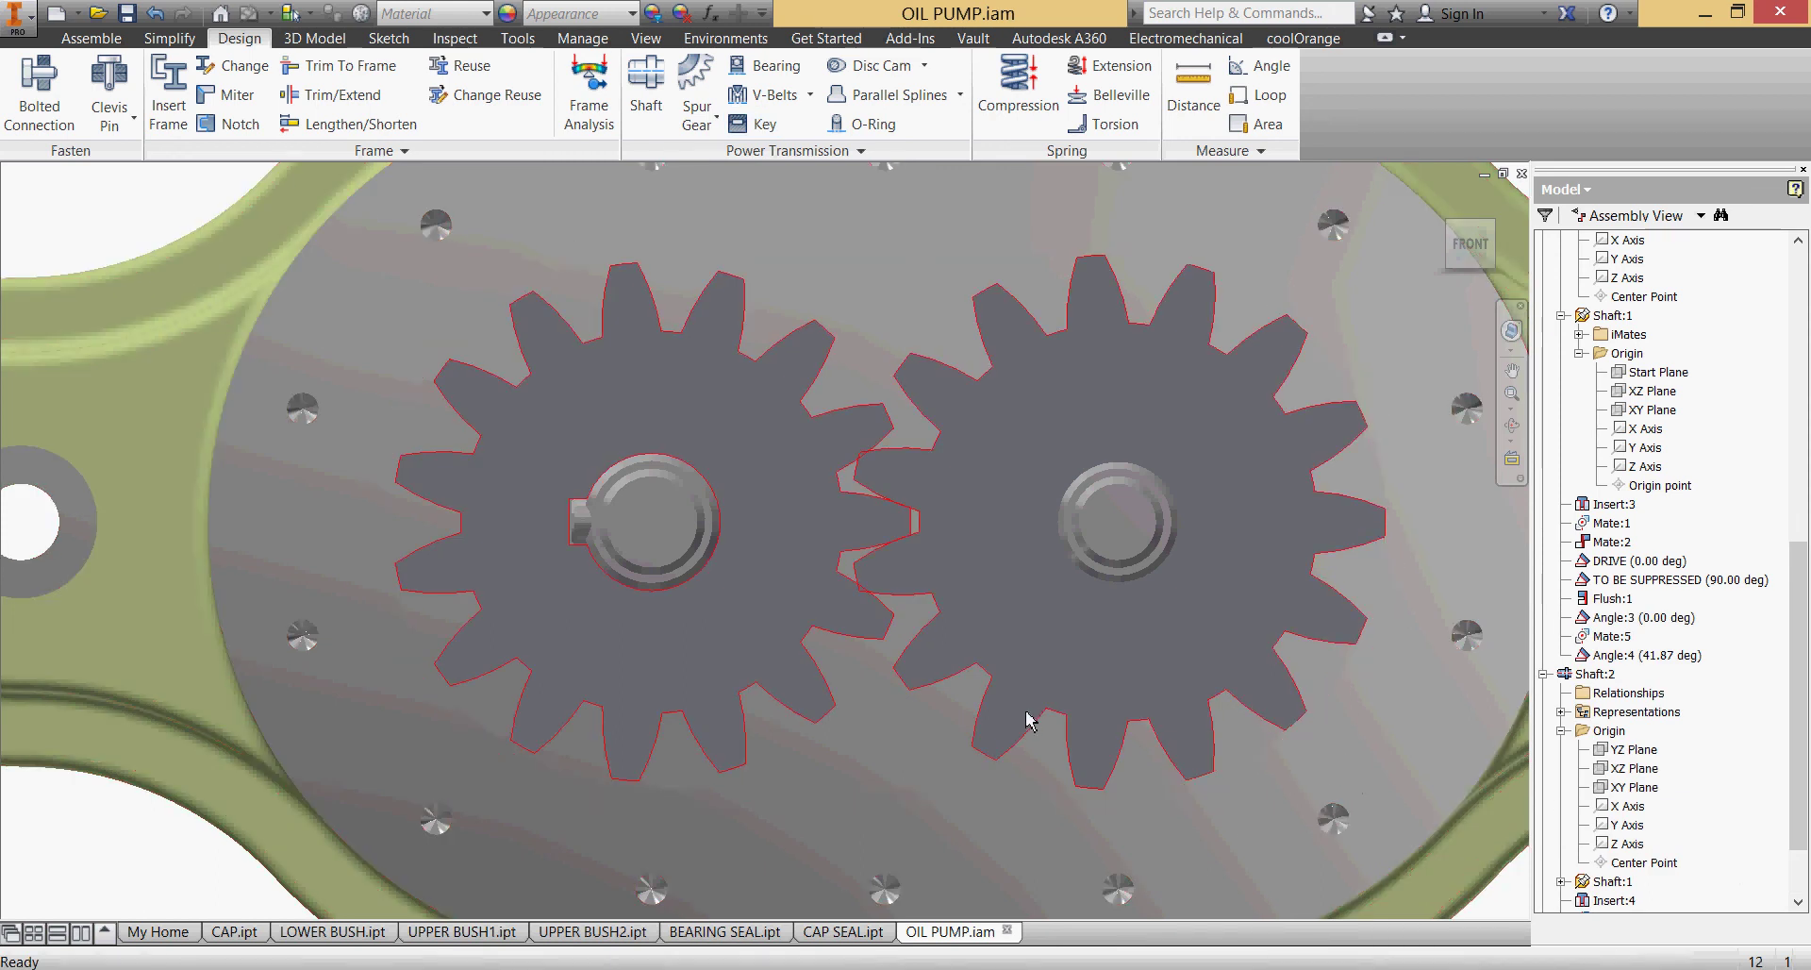
middle_click_drag(1005, 718, 1021, 640, "shift")
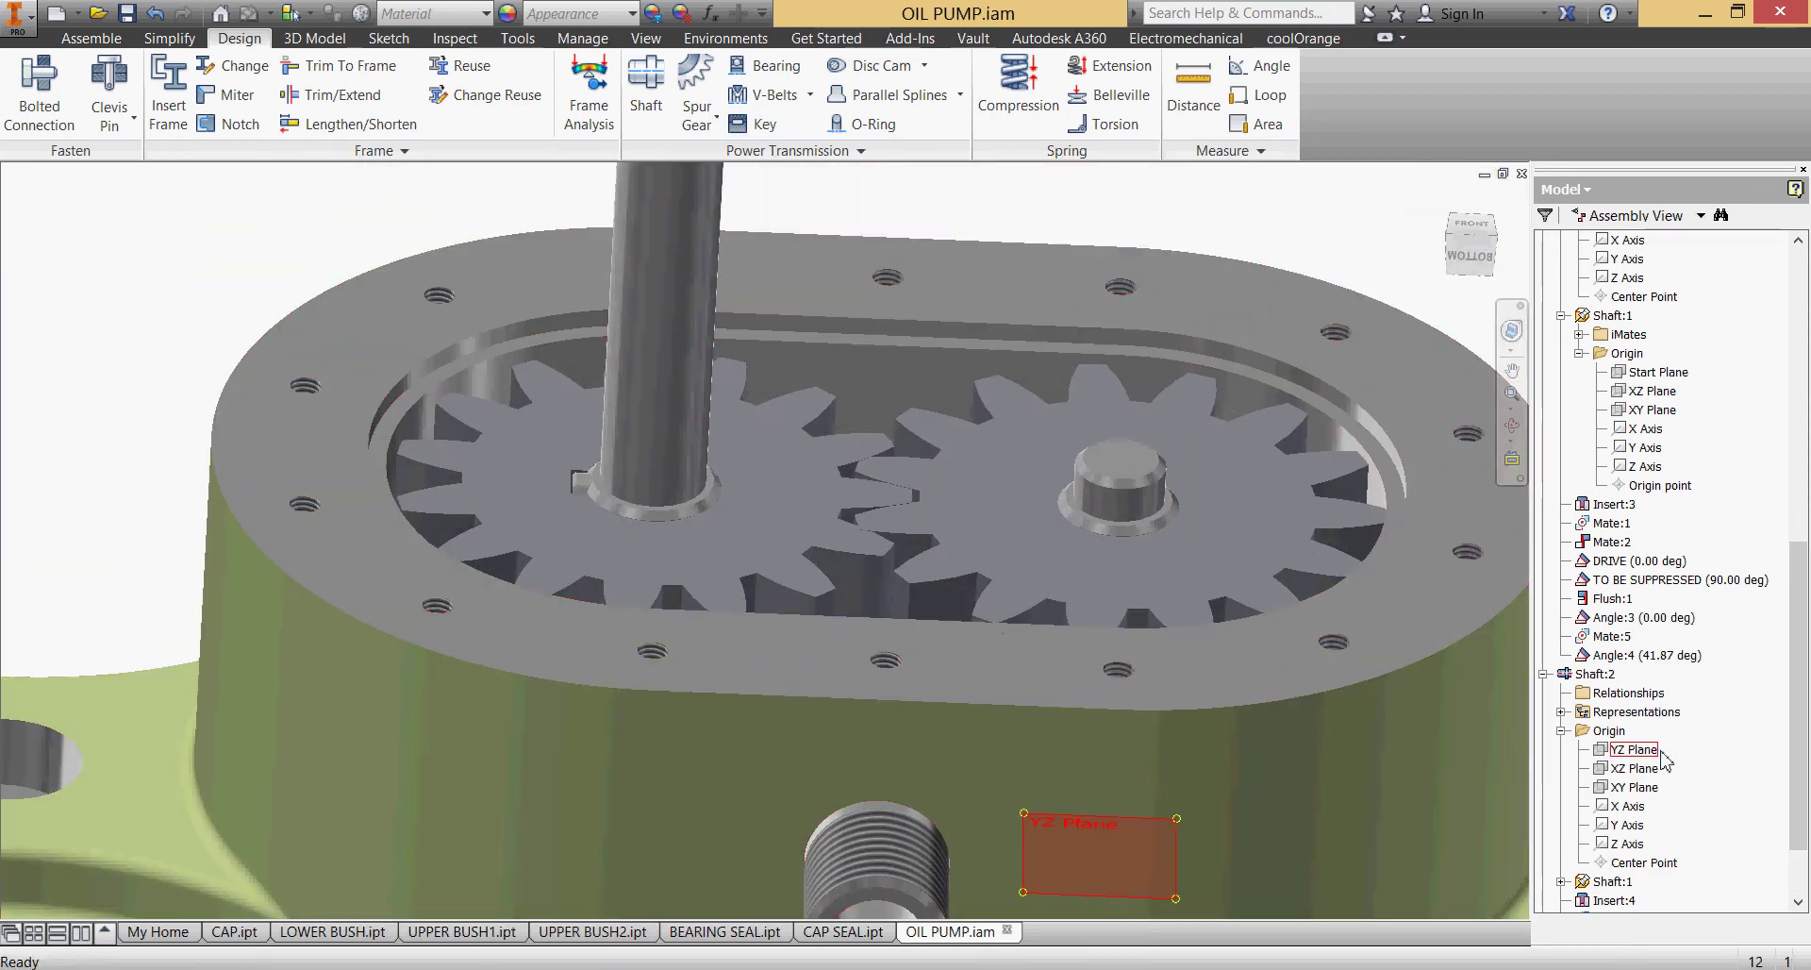
scroll(1792, 740, "down", 2)
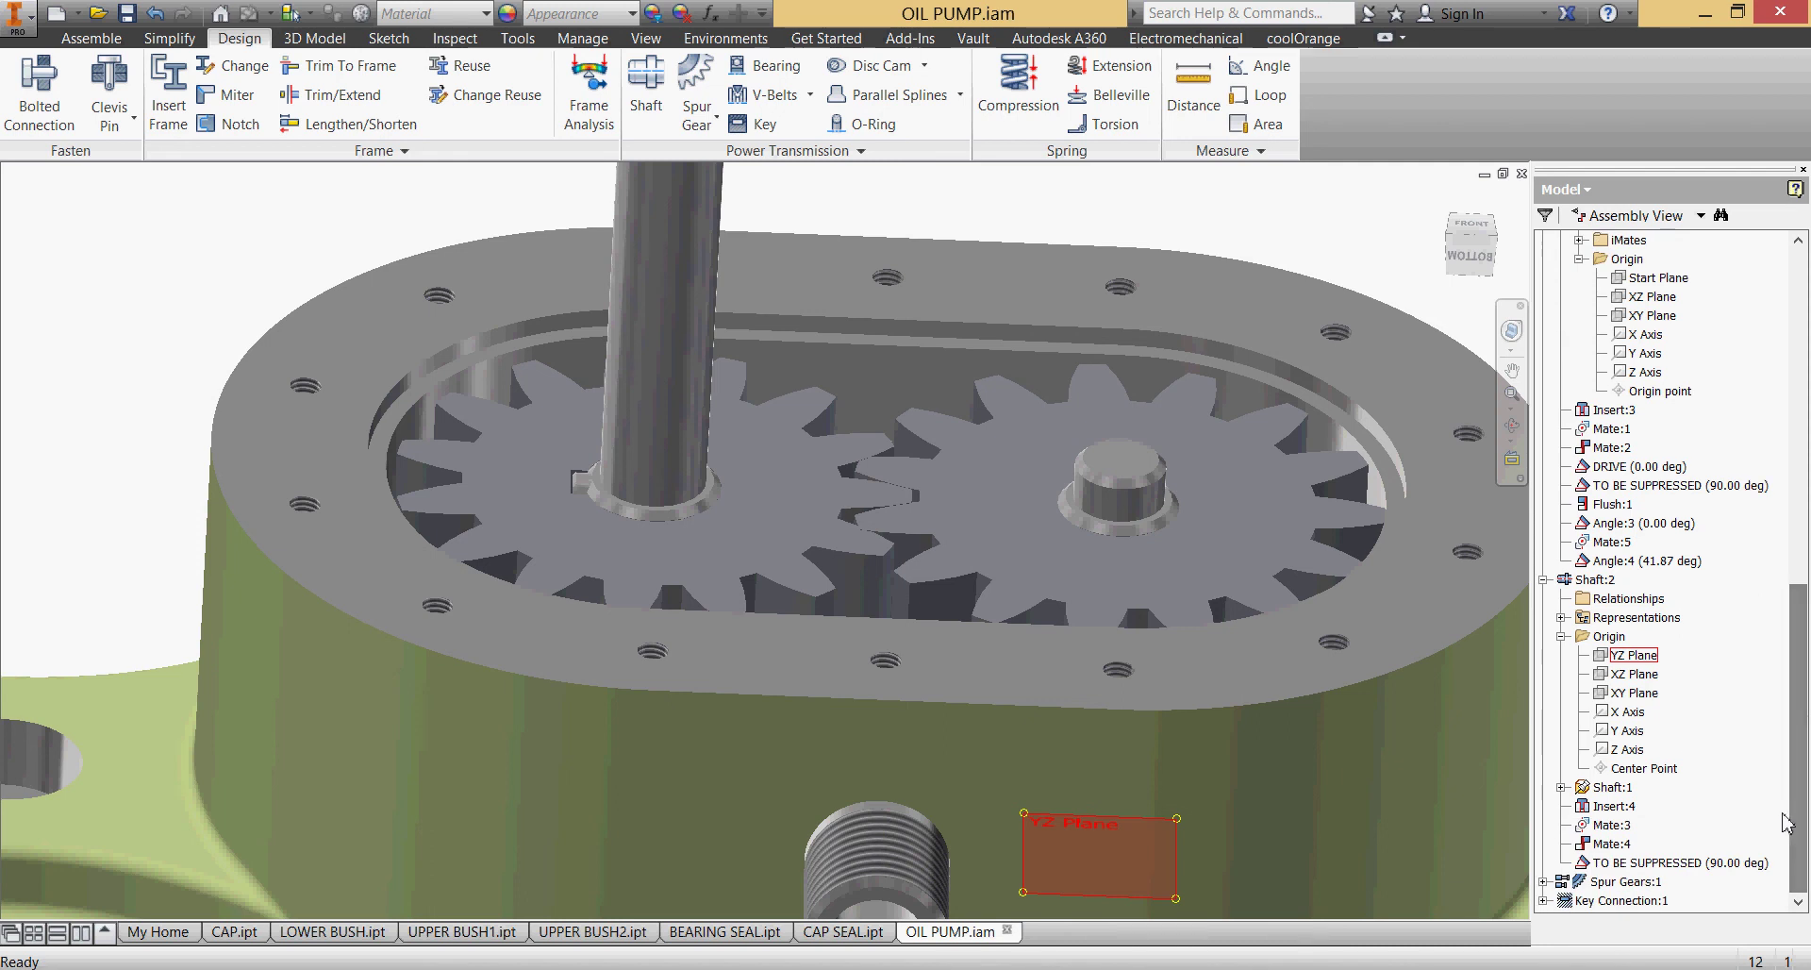
- Set Key Connection:1's Flush:1 offset to 10 mm
left_click(1543, 900)
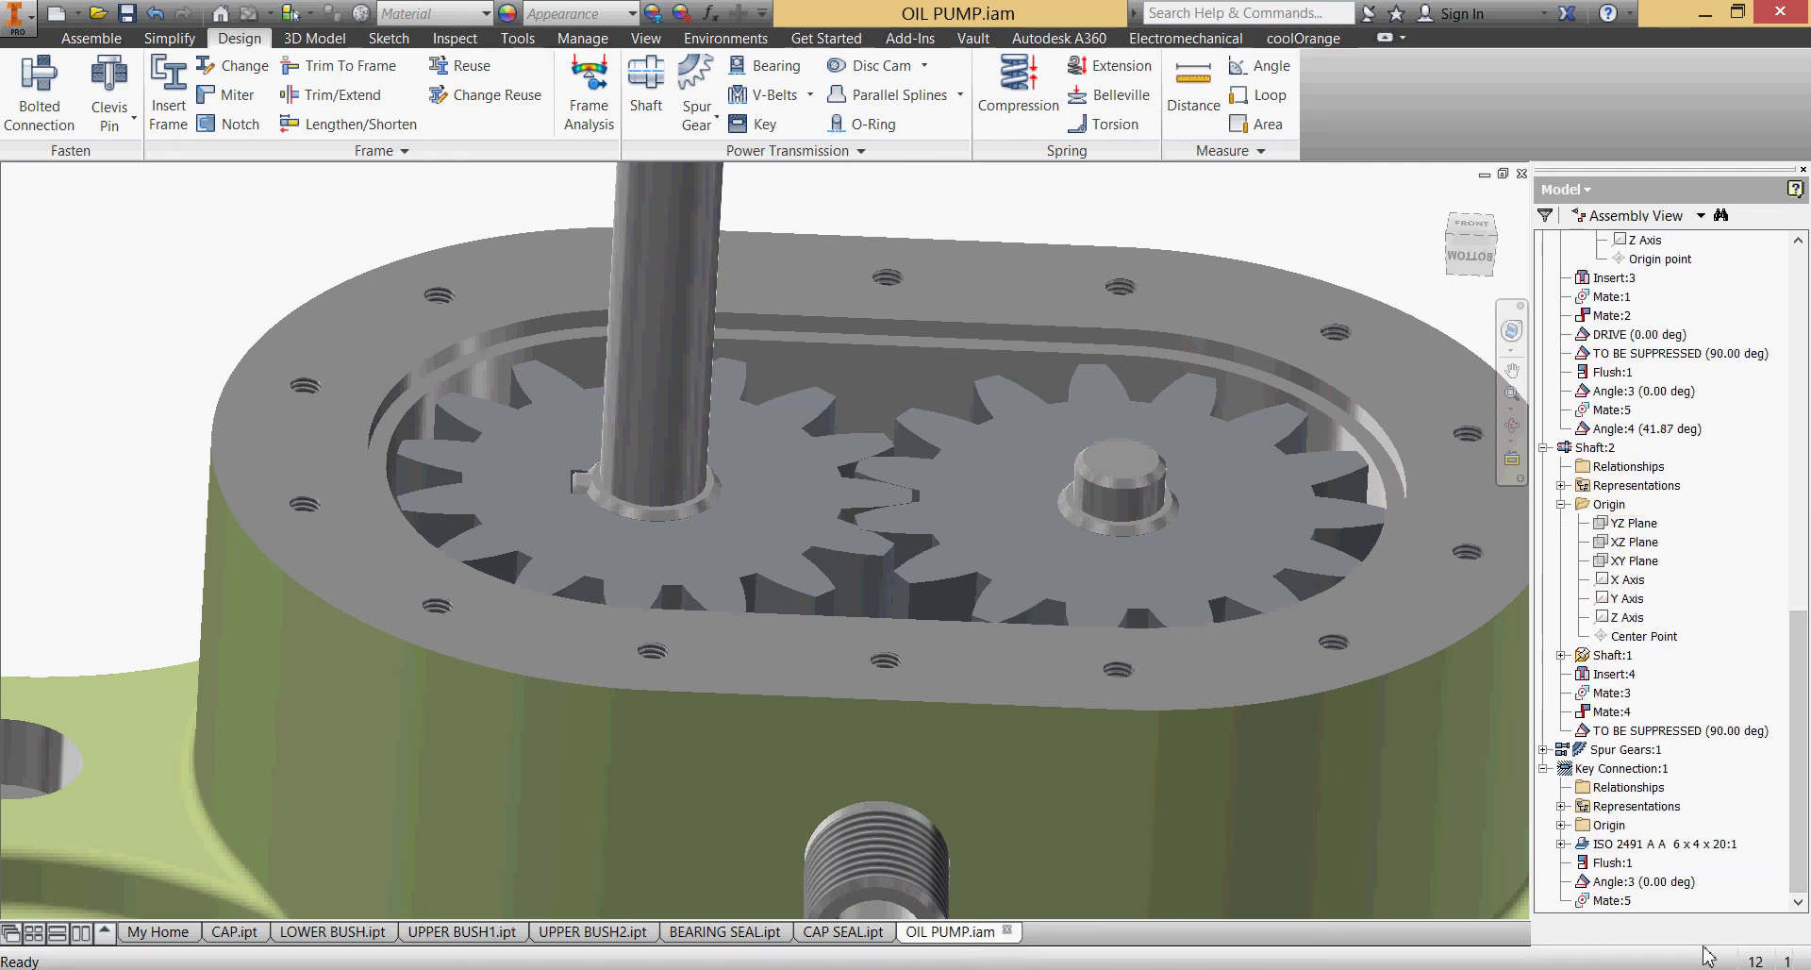
left_click(1613, 862)
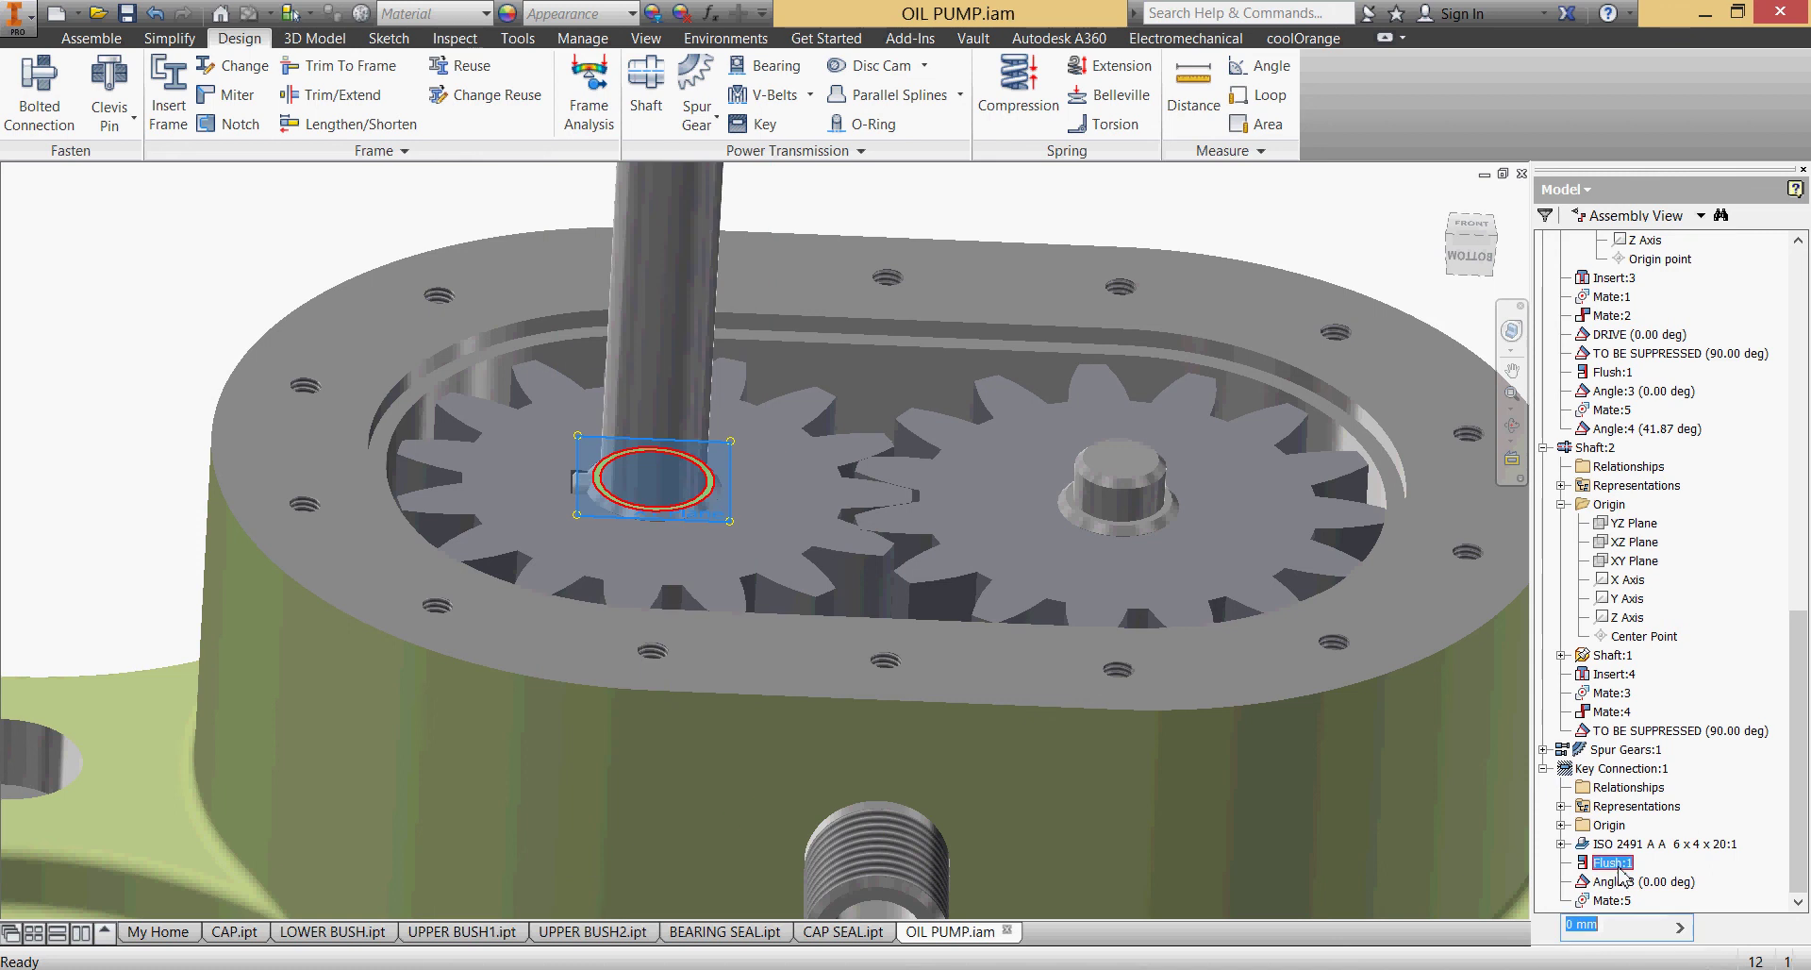
type("10")
key("Return")
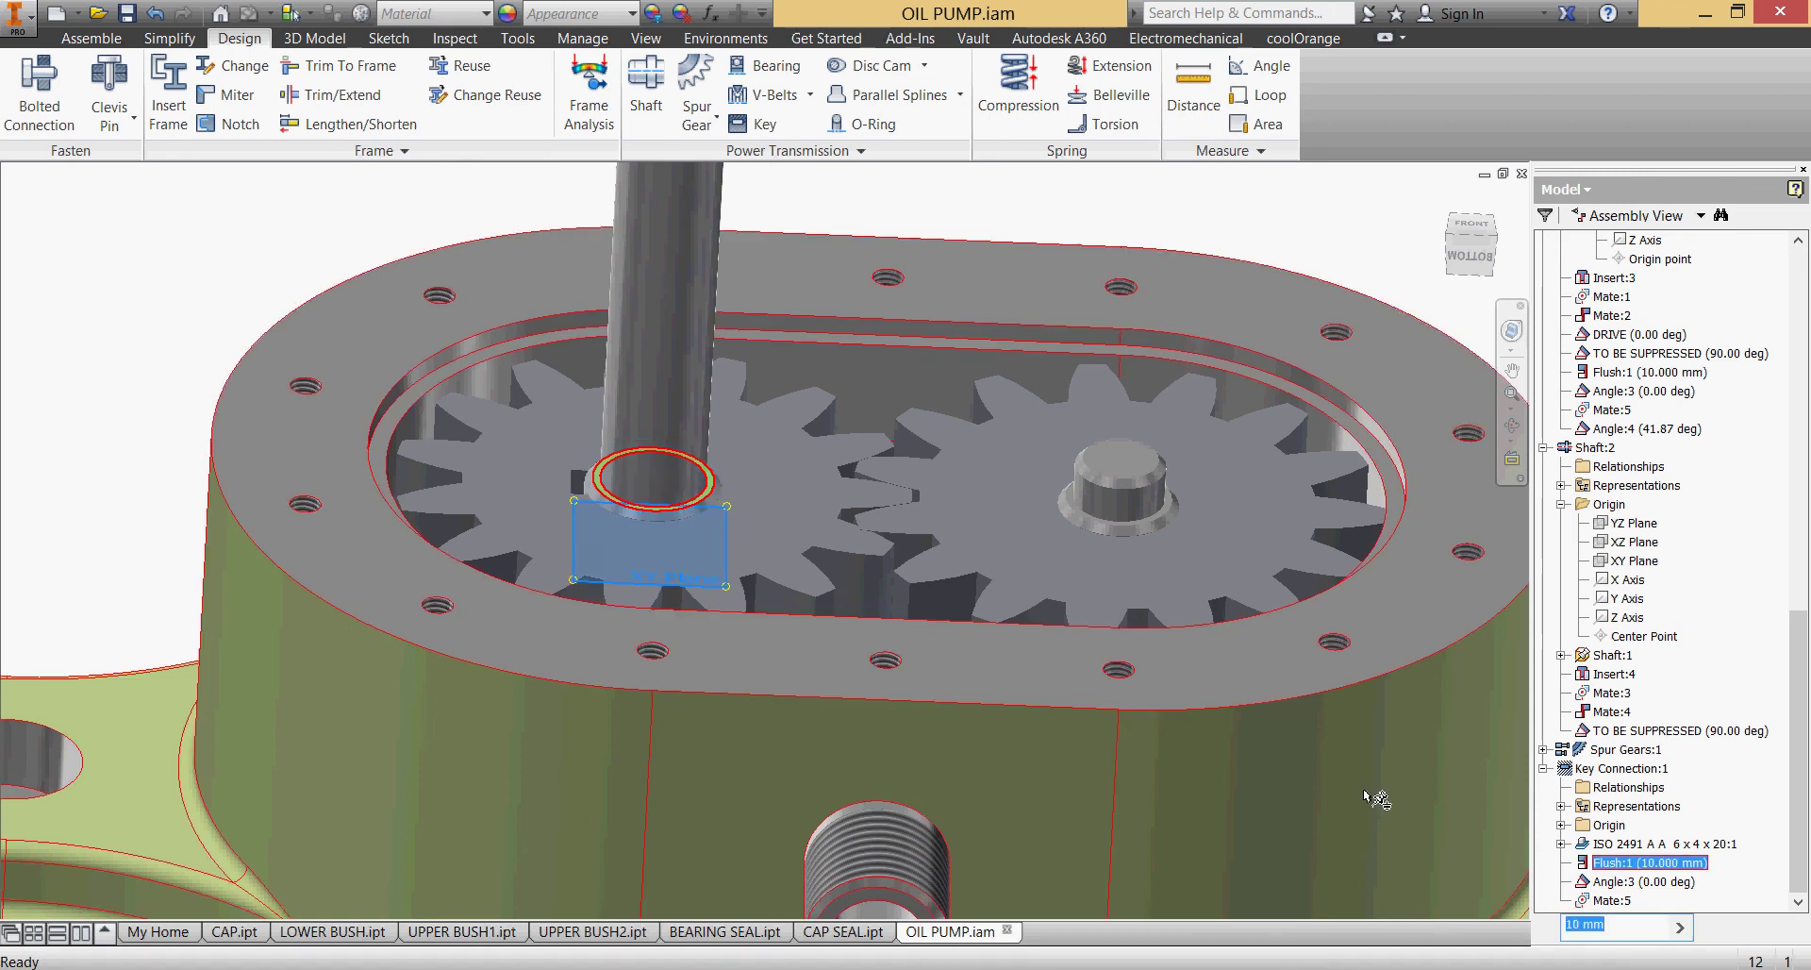
- Save the assembly with all dependent files and start a new parallel key connection
left_click(127, 13)
left_click(1011, 638)
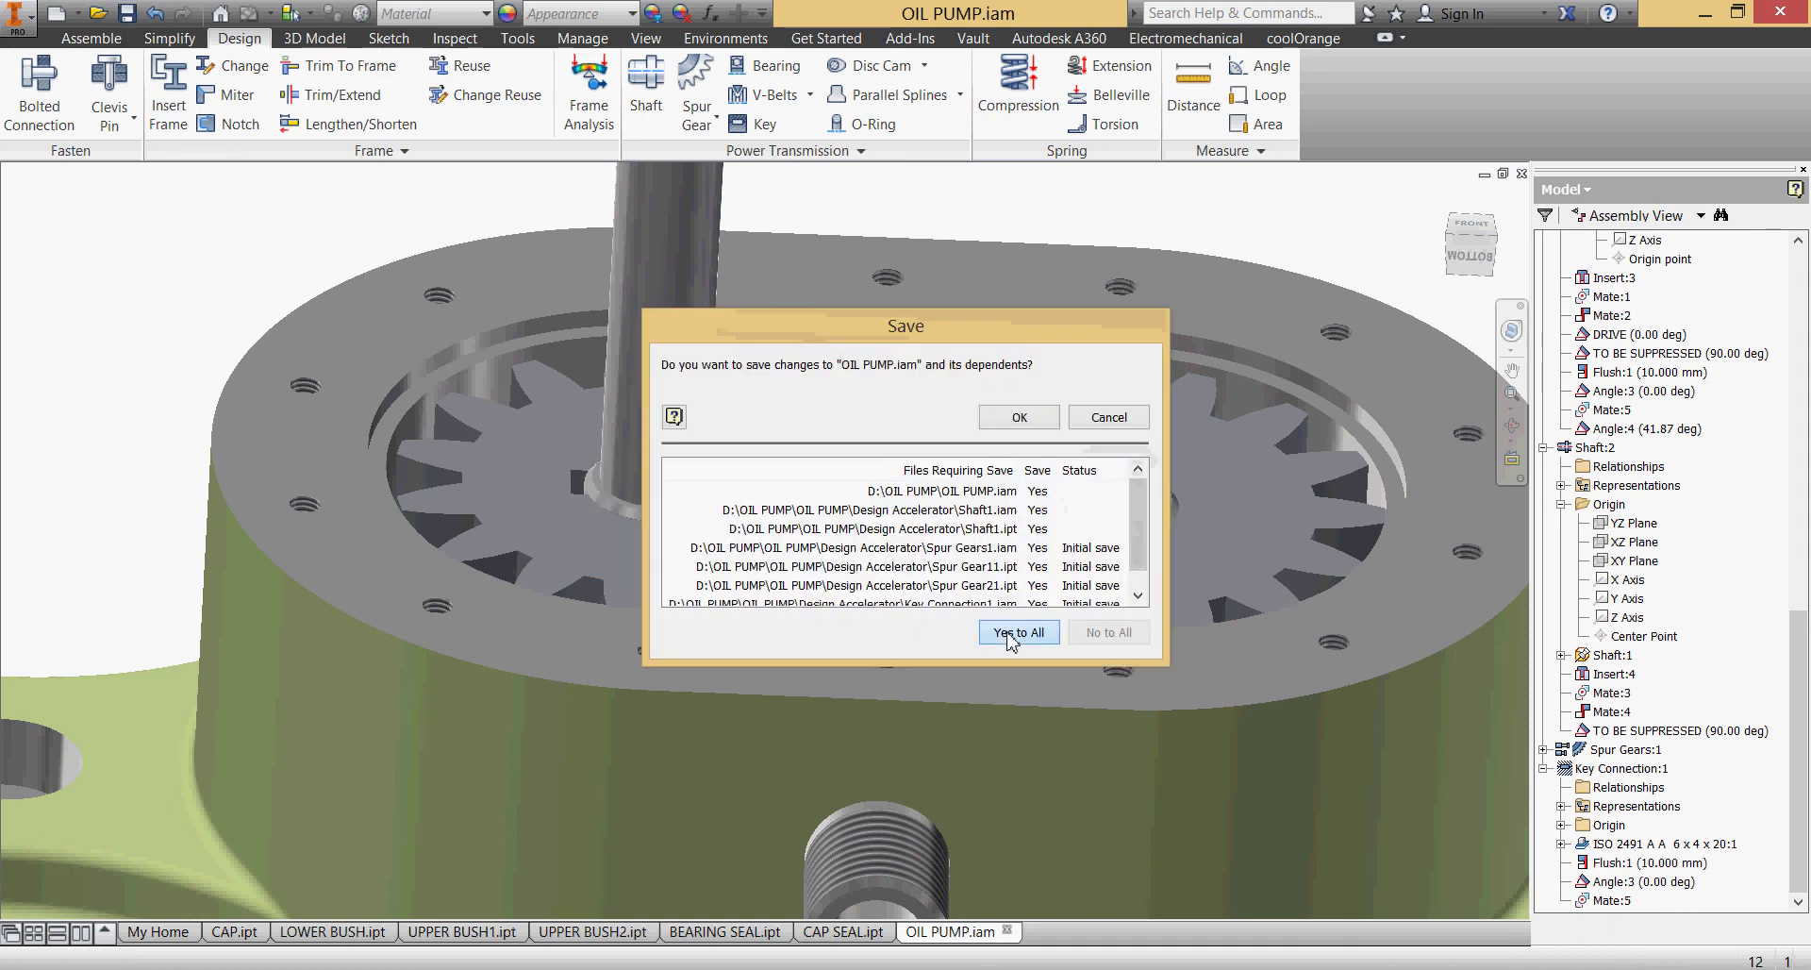
left_click(1040, 425)
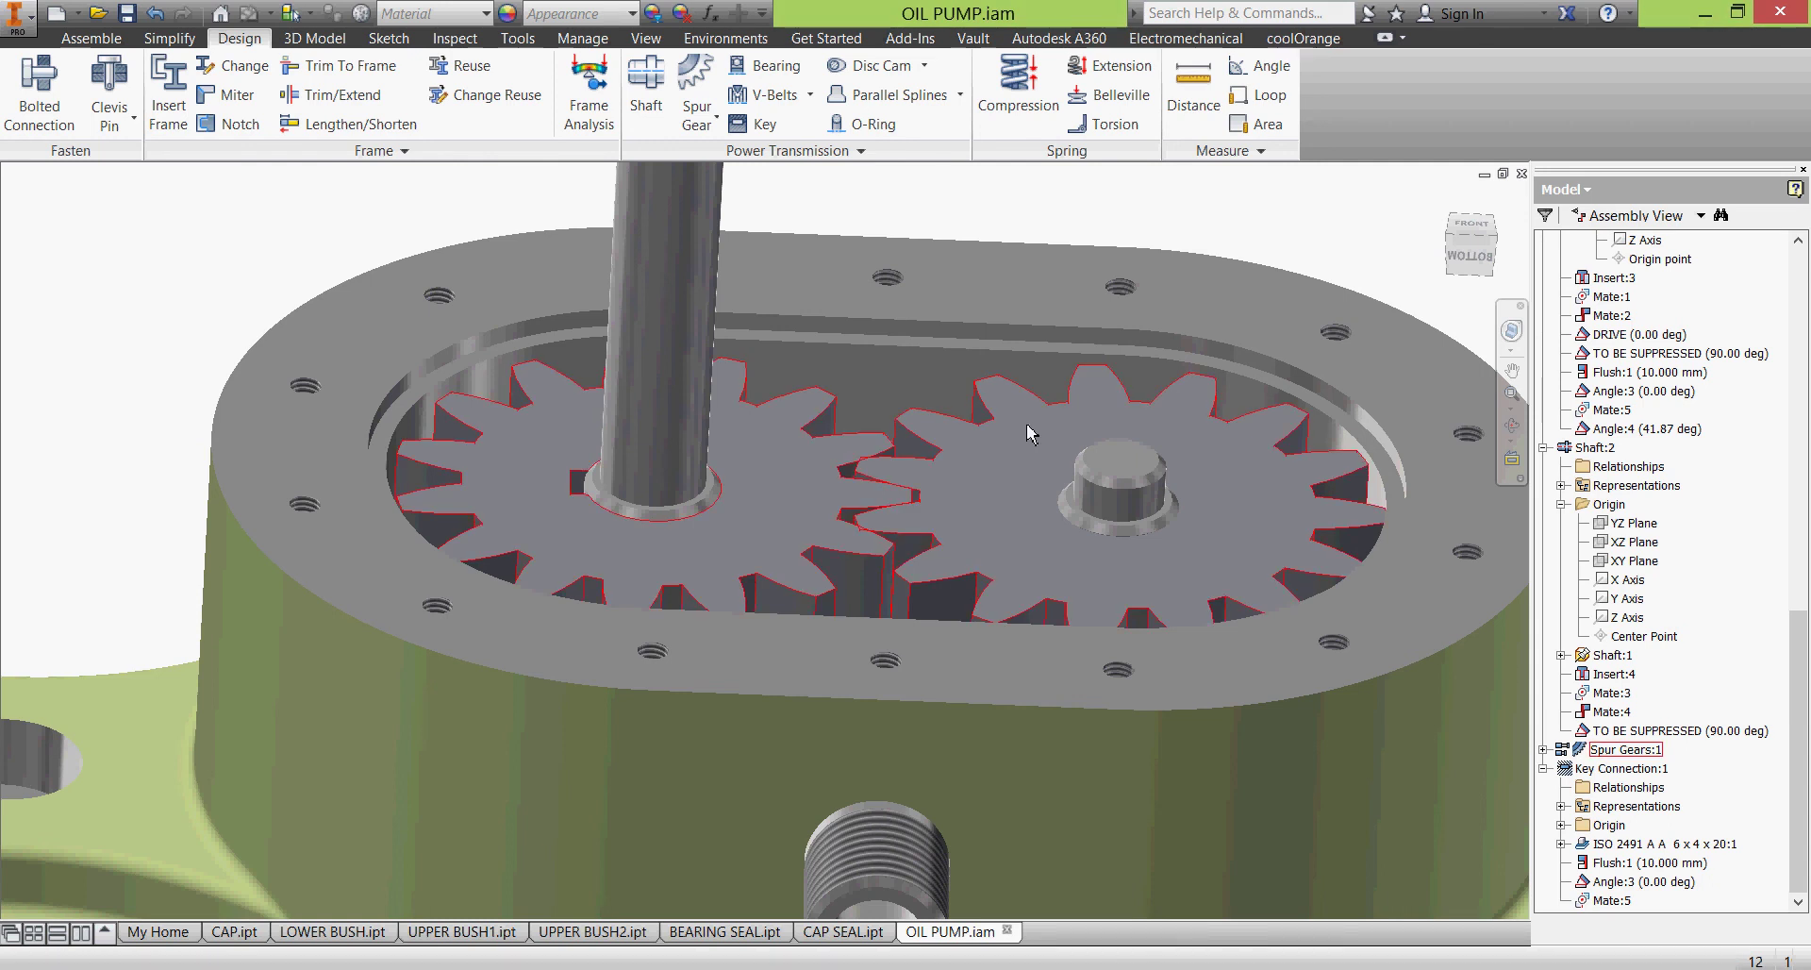
middle_click_drag(939, 488, 913, 542, "shift")
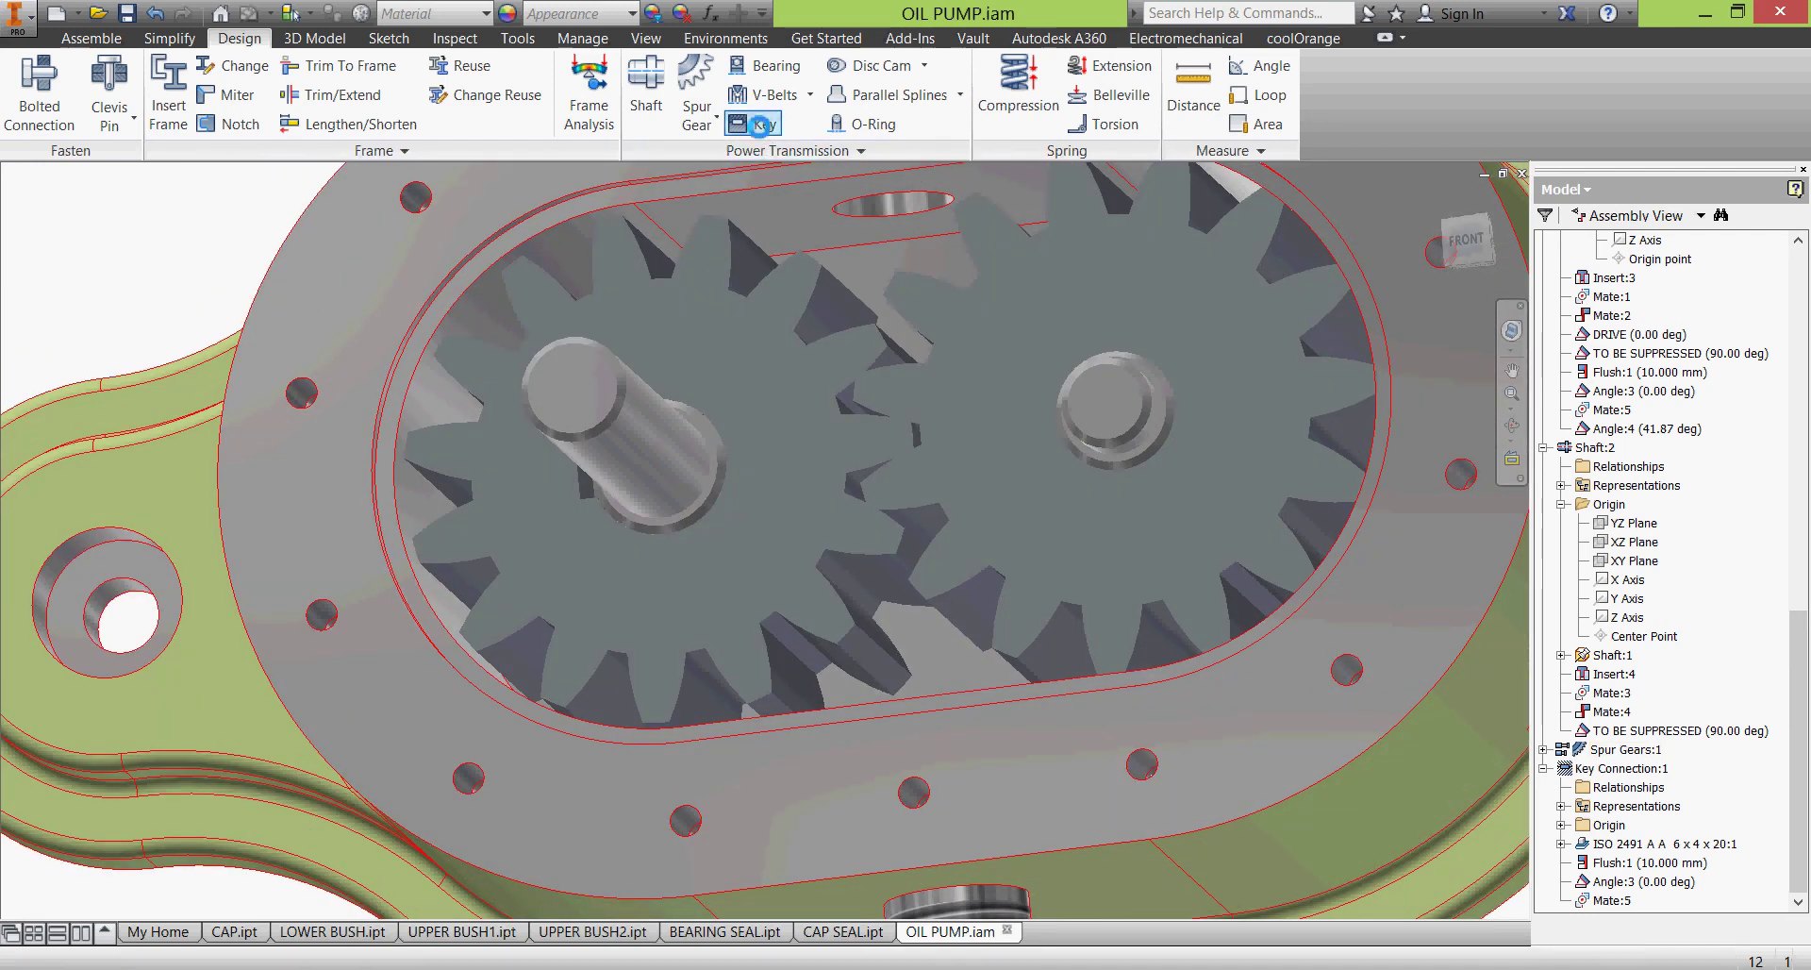
left_click(761, 123)
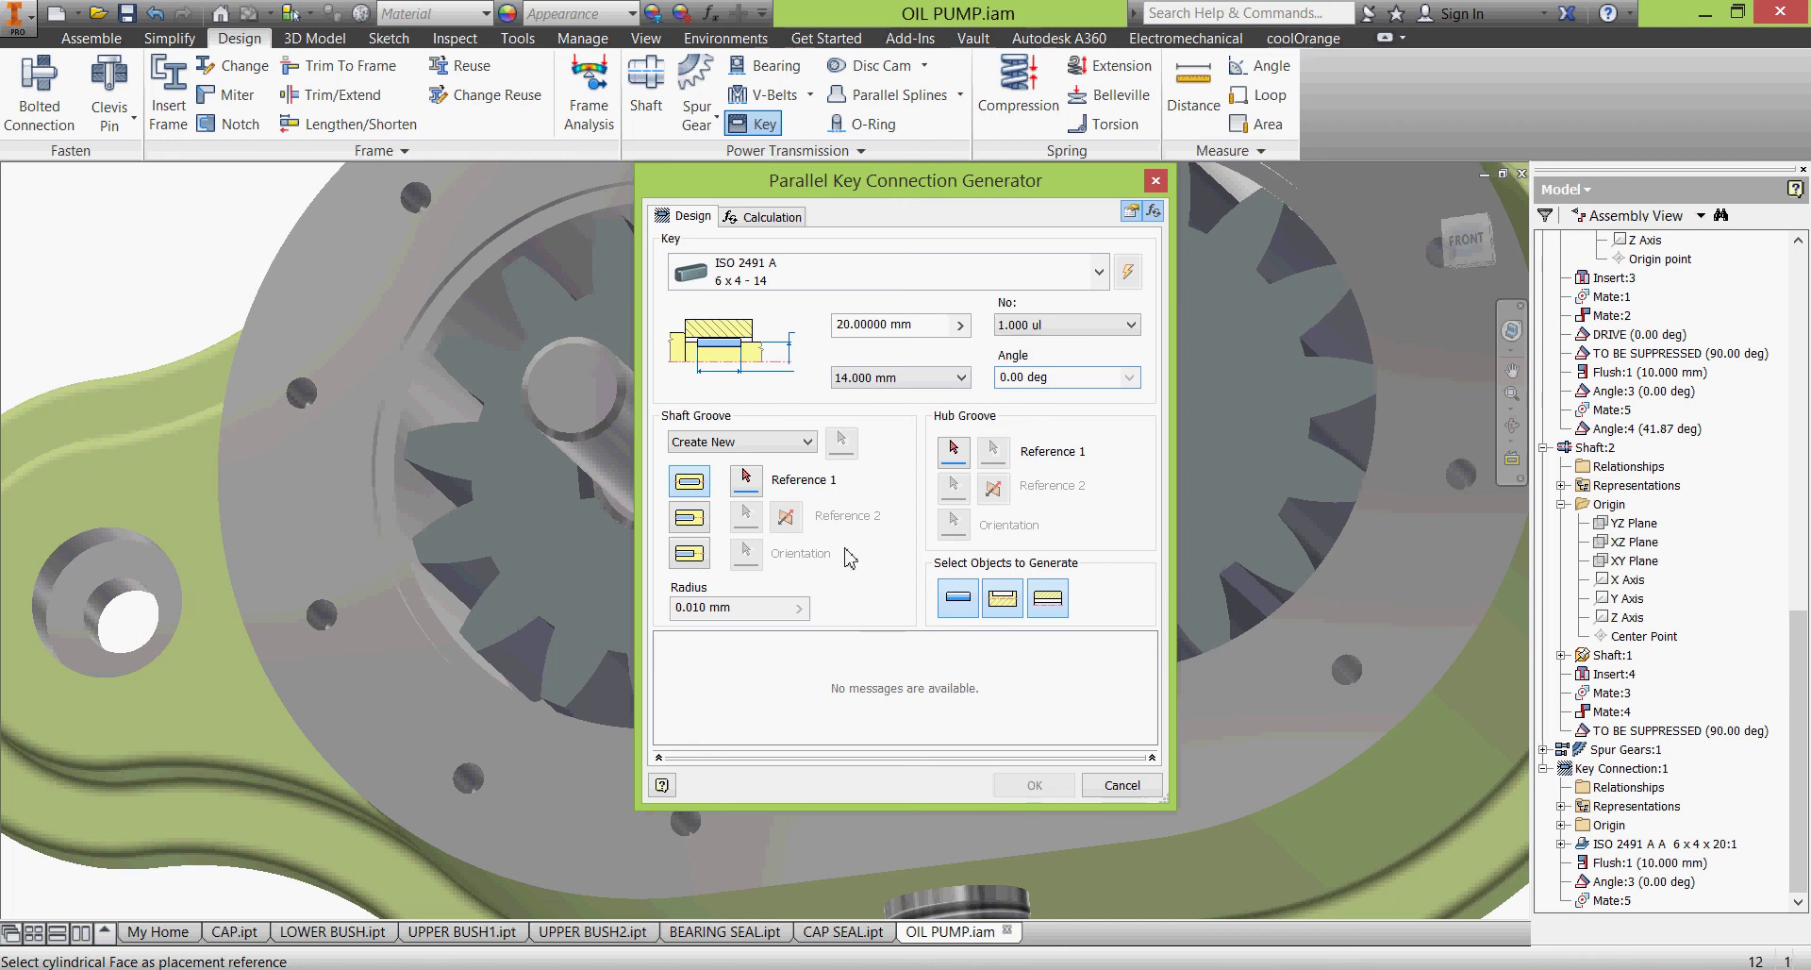
- Place the 5 x 3 key on the second shaft's cylindrical face and end edge
middle_click_drag(1186, 550, 1066, 490, "shift")
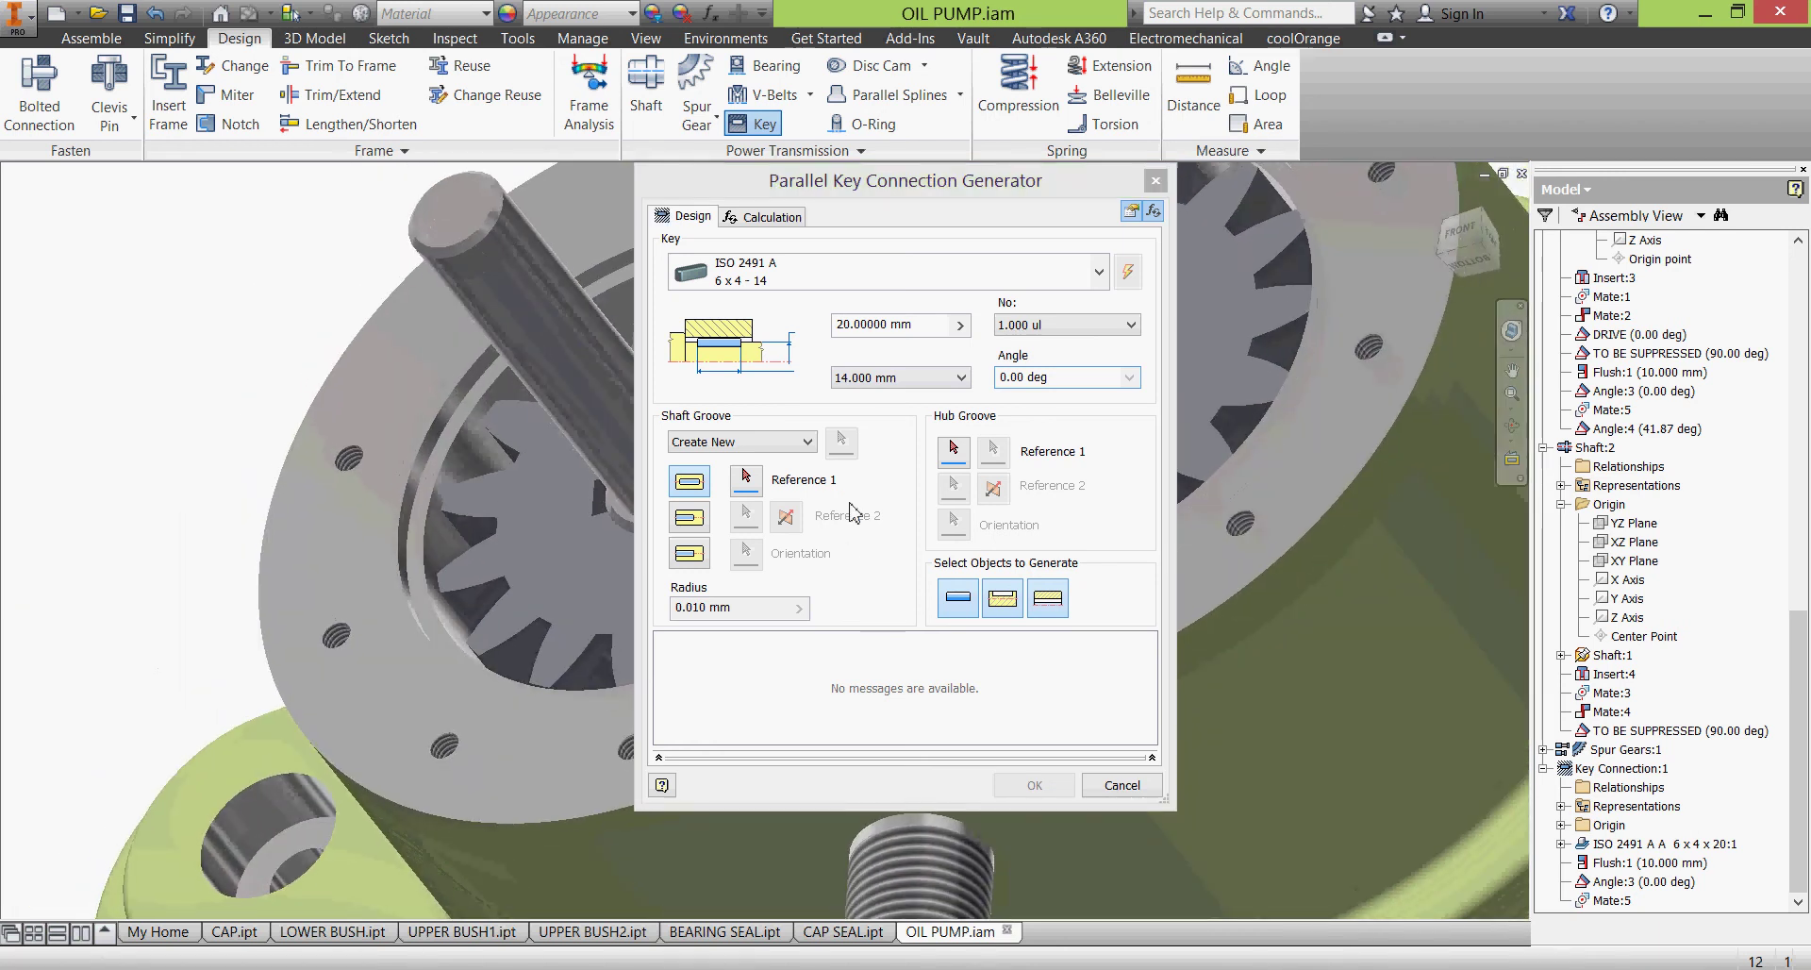
scroll(420, 514, "down", 5)
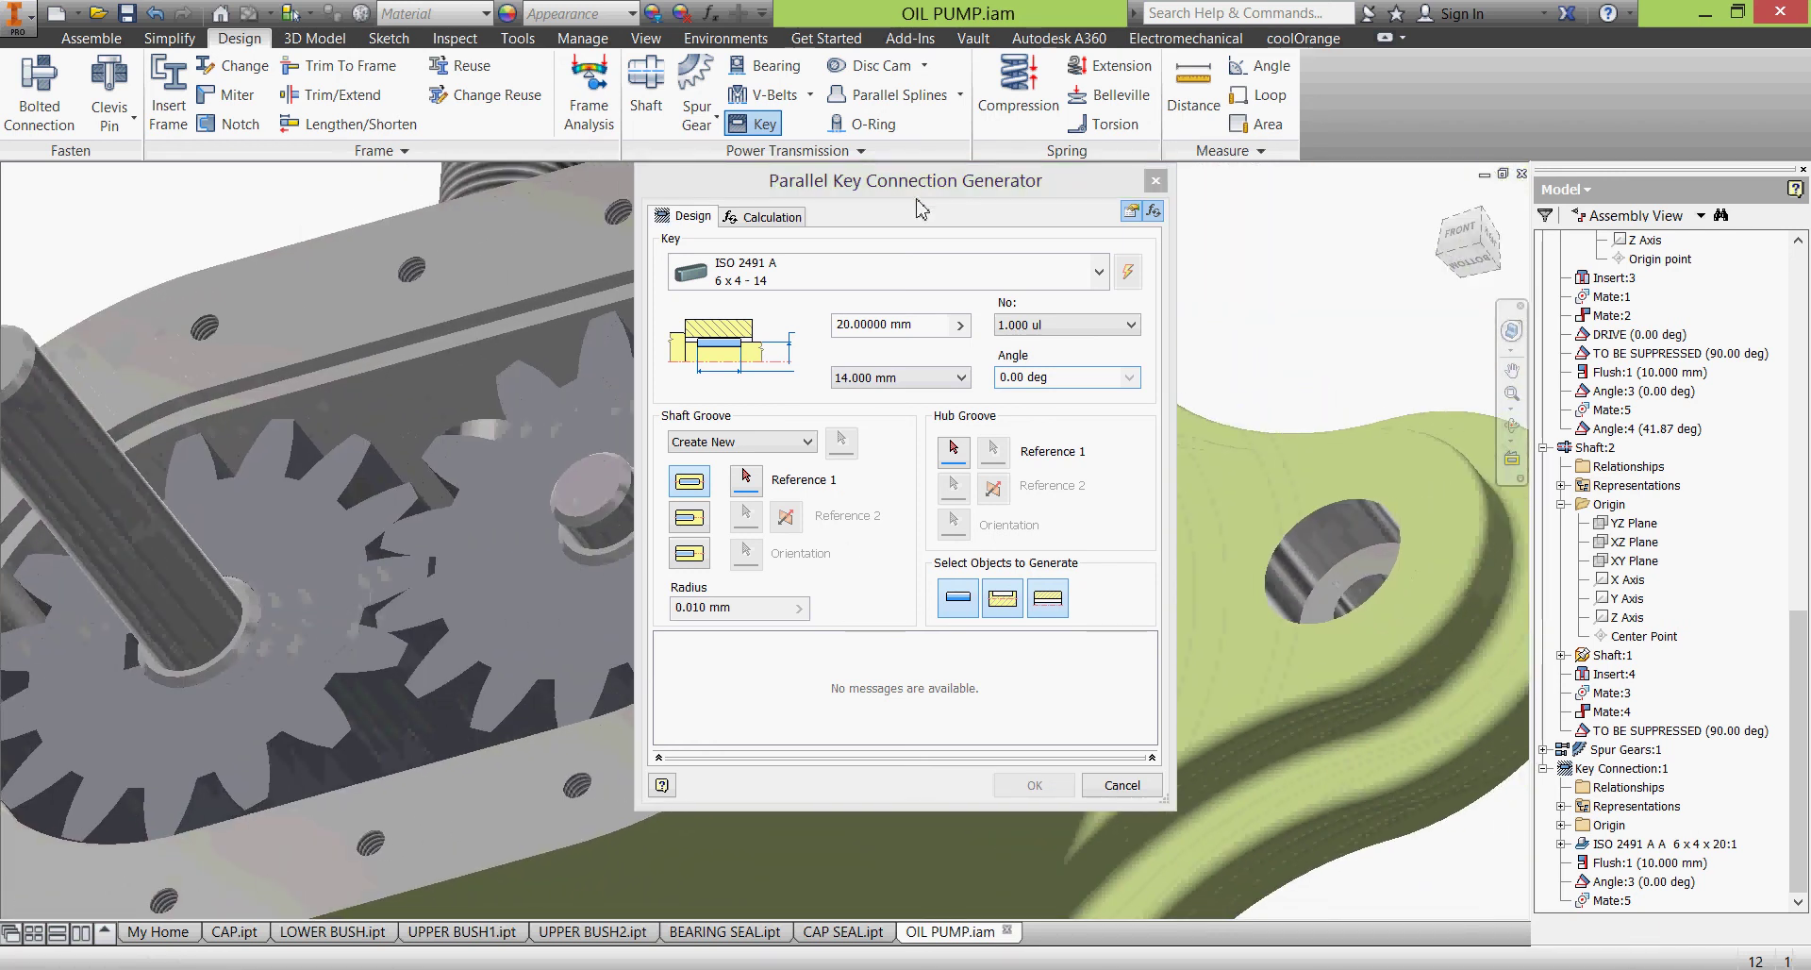
left_click_drag(917, 192, 1391, 221)
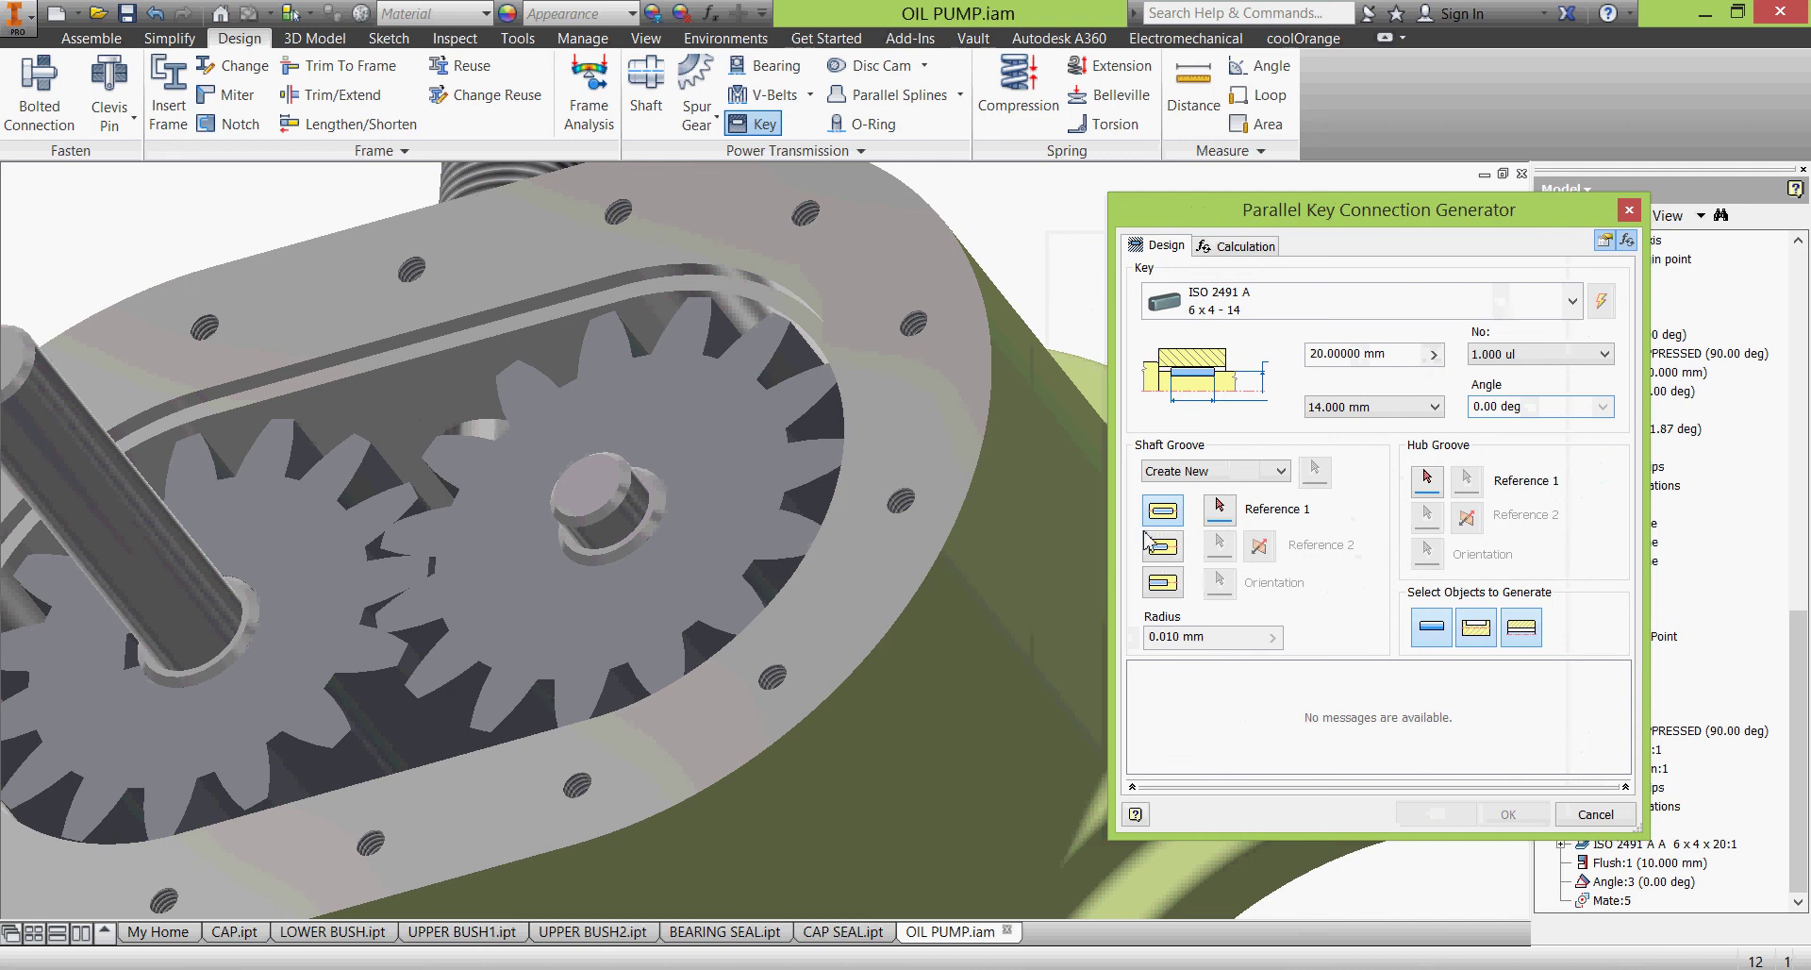
left_click(651, 554)
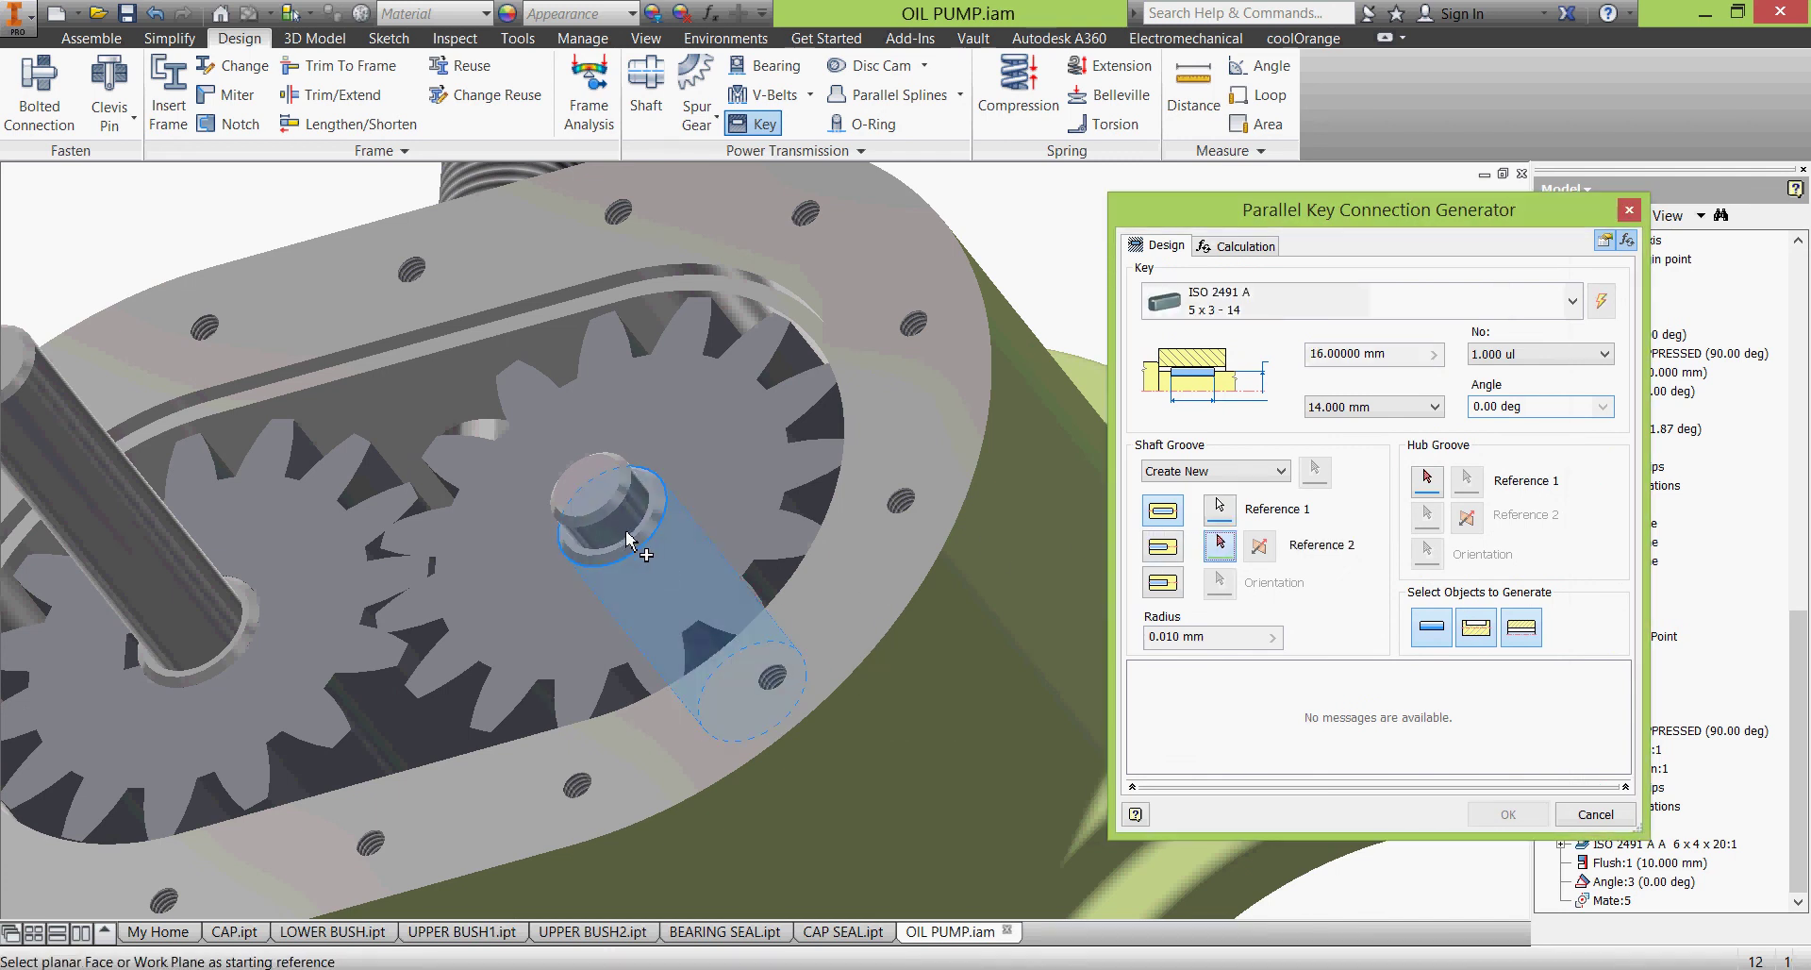
left_click(637, 551)
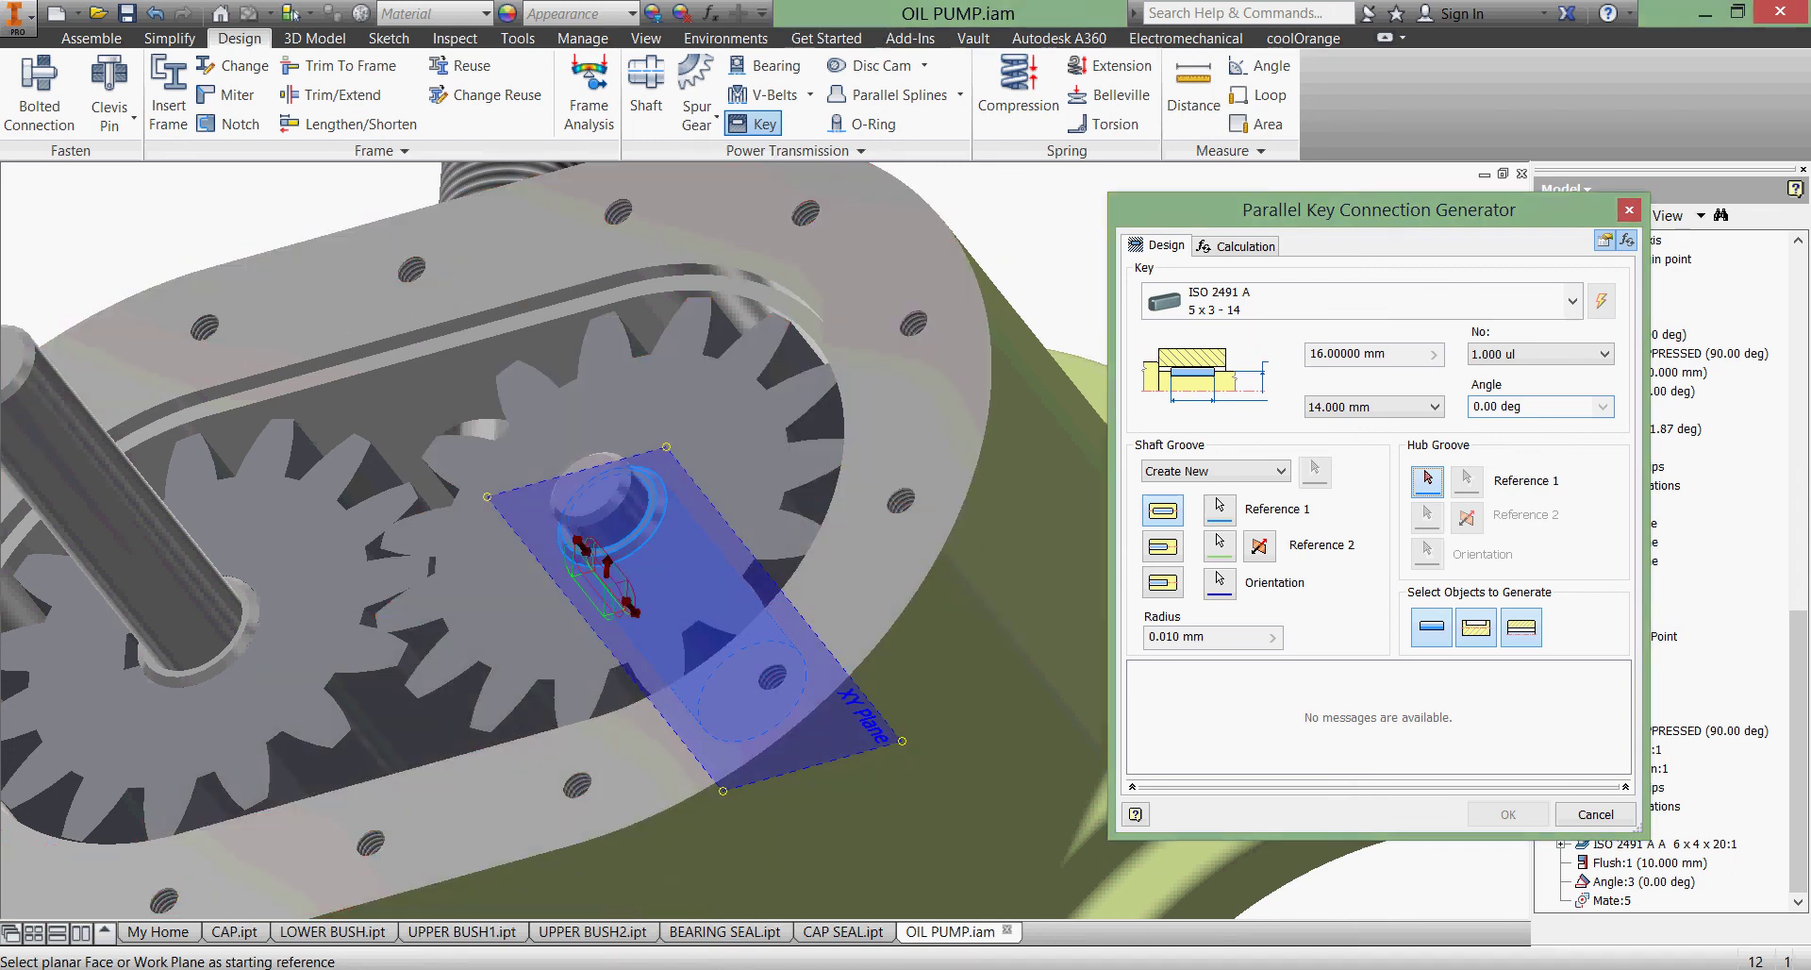
- Check the key sizes against the PUMP.pdf drawing, then return to Inventor
key("alt+Tab")
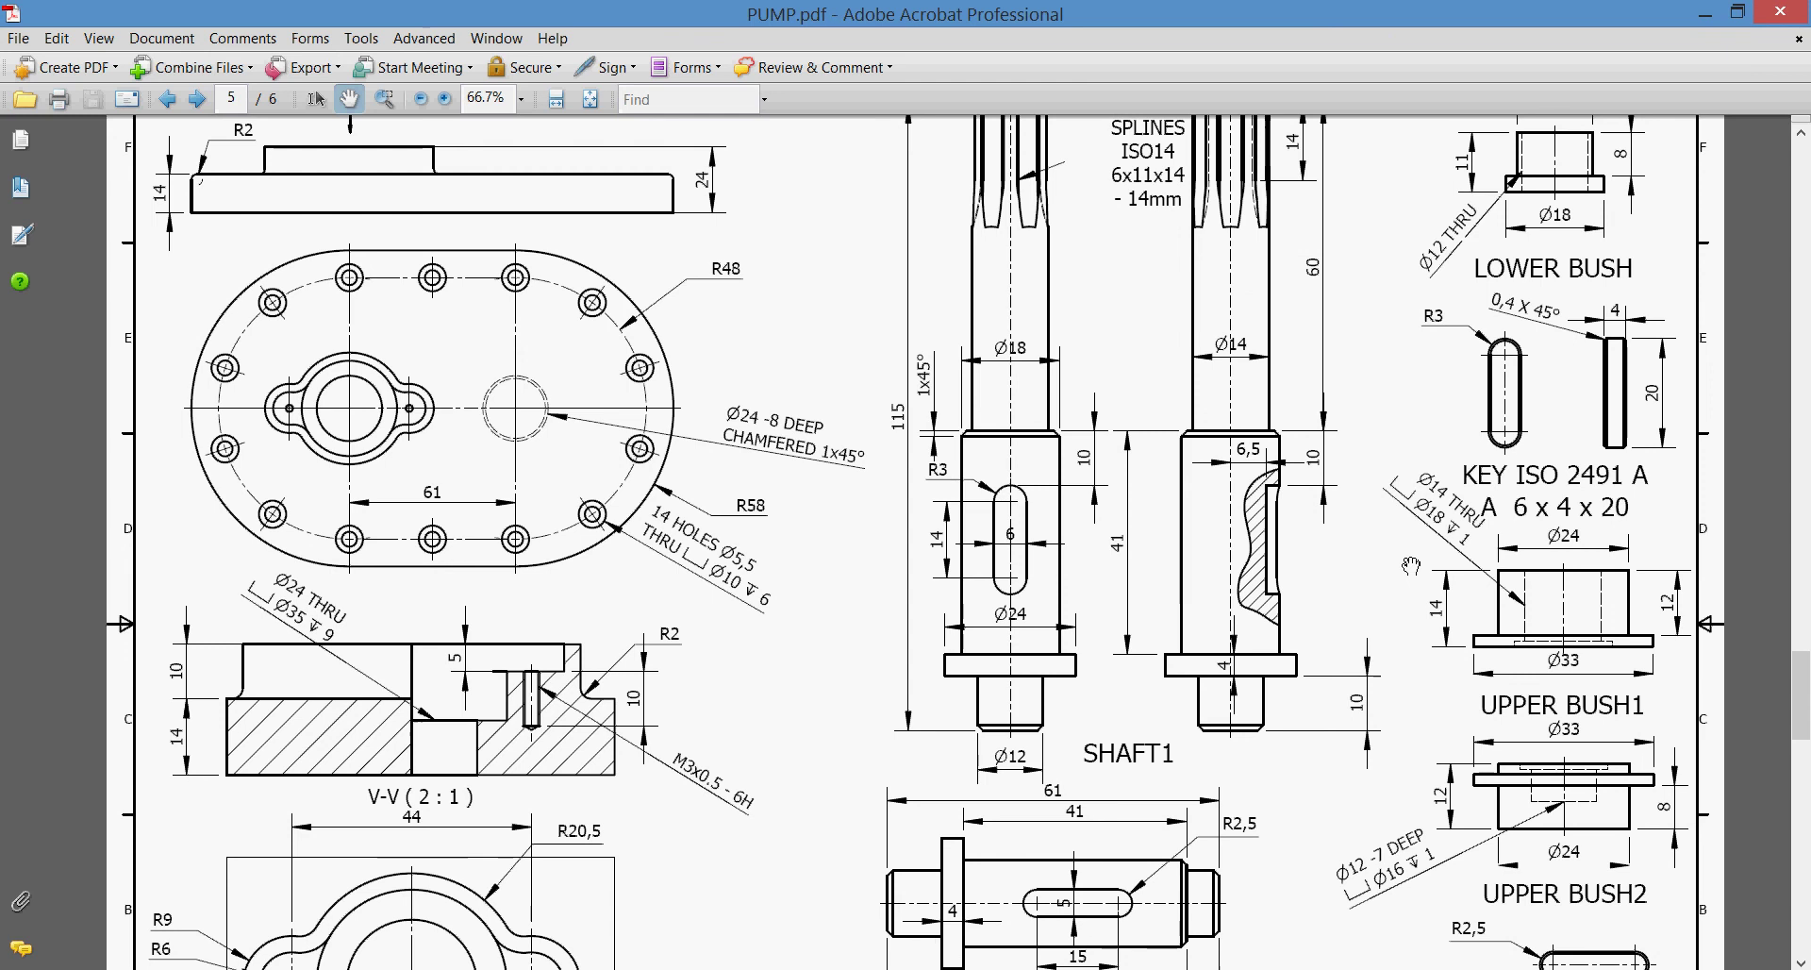
scroll(1407, 564, "down", 3)
scroll(1407, 564, "down", 5)
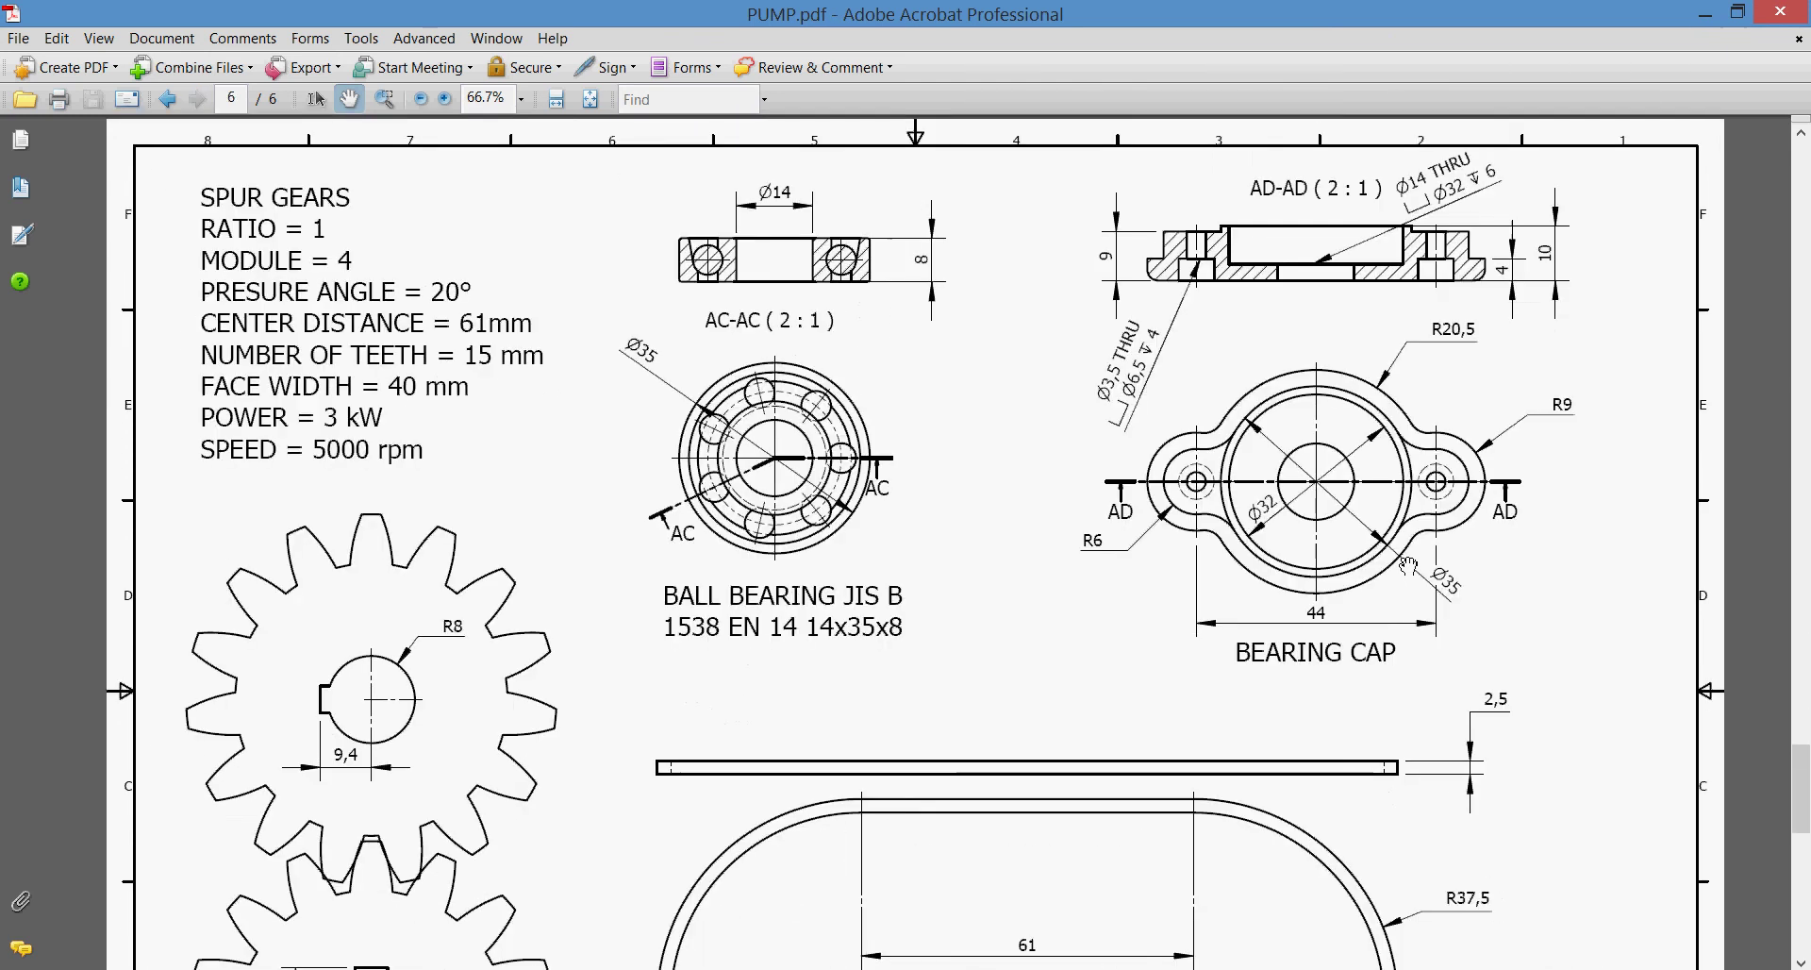
scroll(1408, 566, "up", 2)
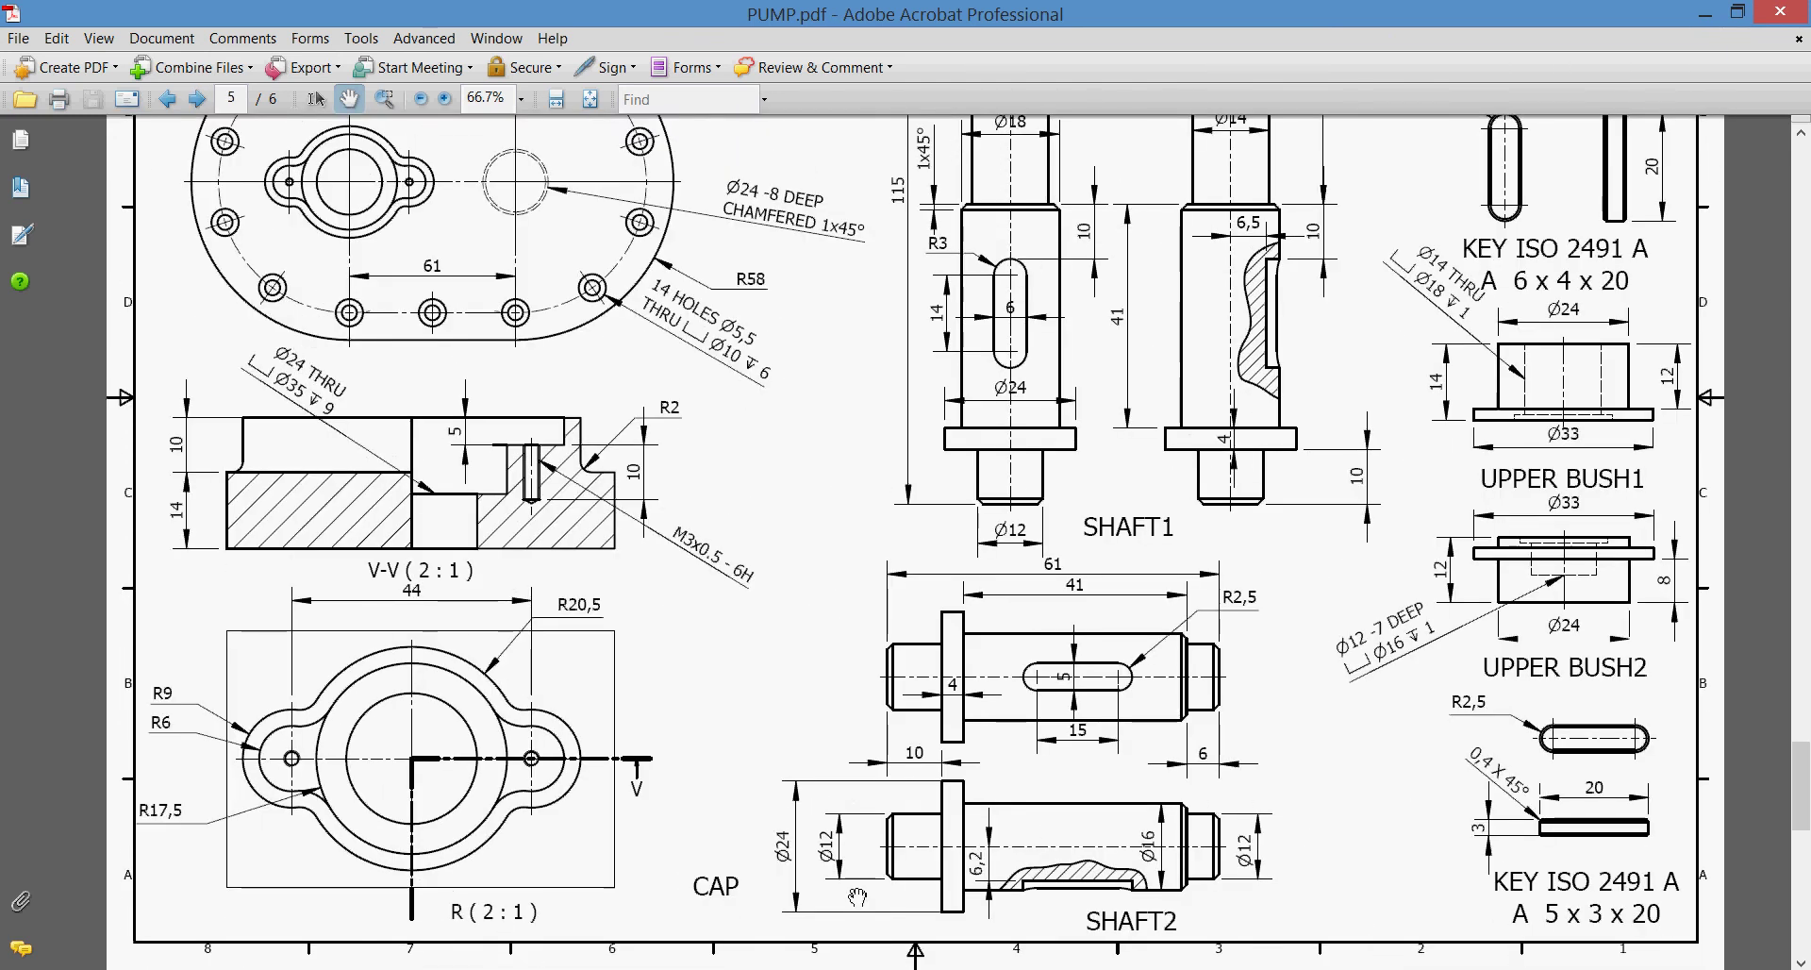
key("alt+Tab")
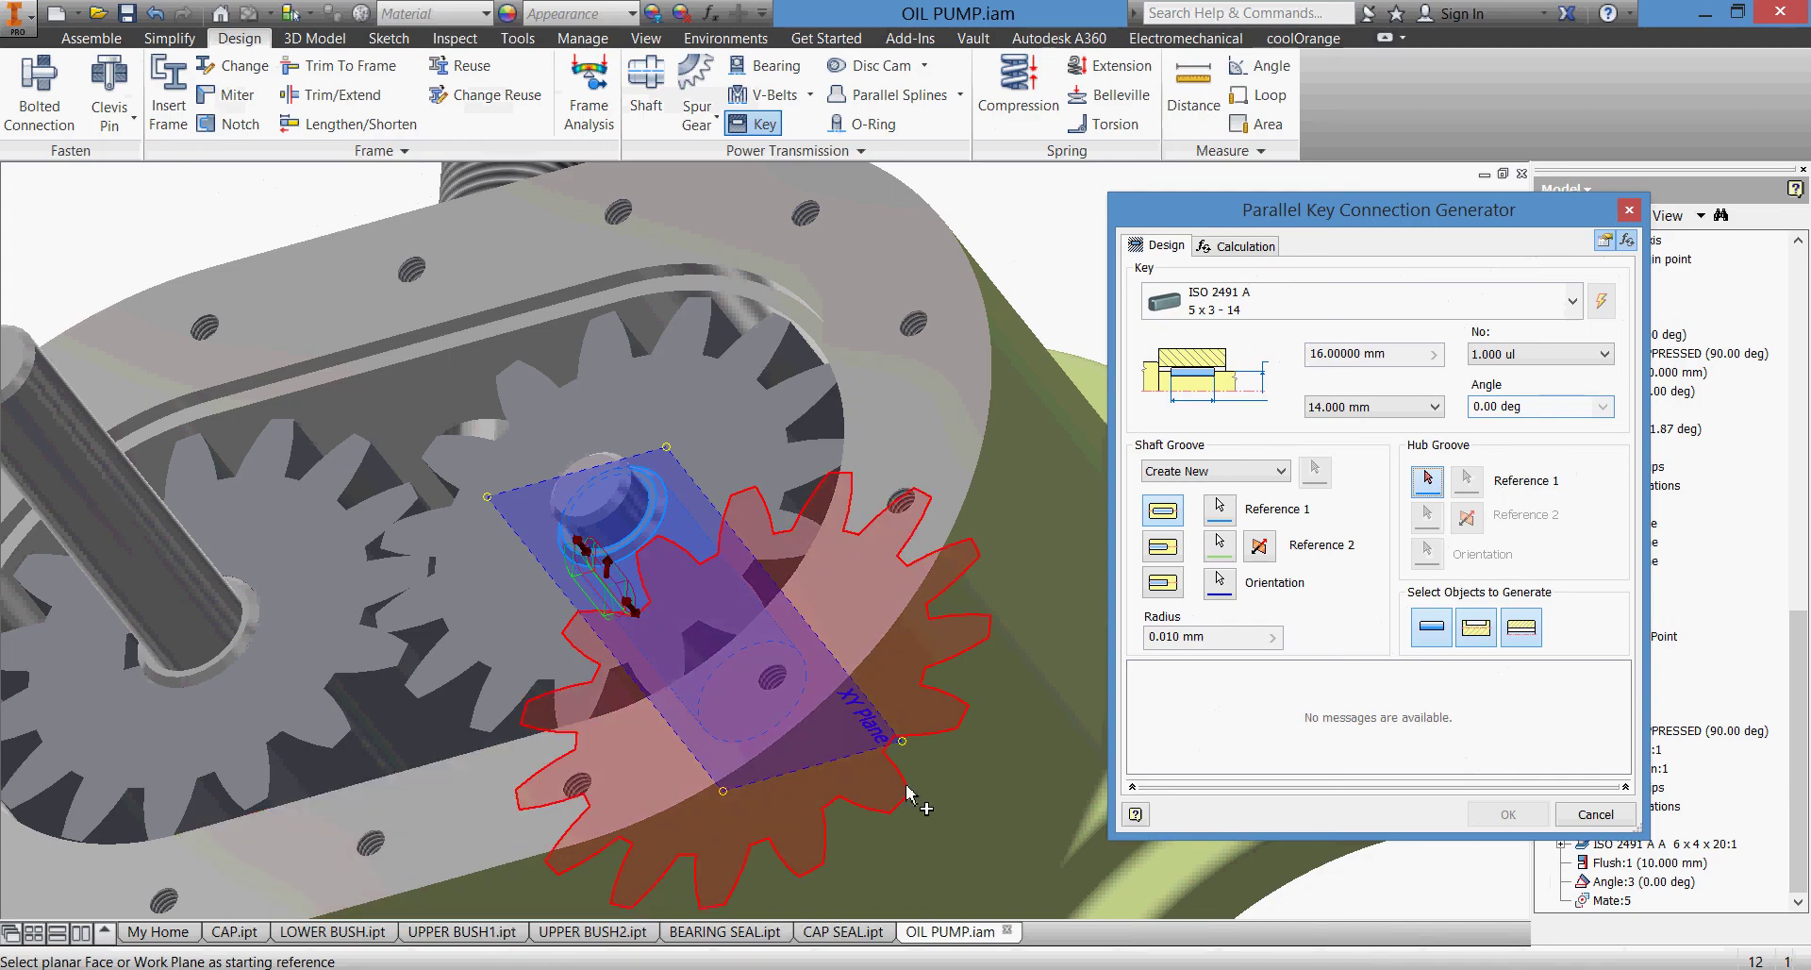
- Set the second gear as the key's Hub Groove Reference 1
left_click(743, 498)
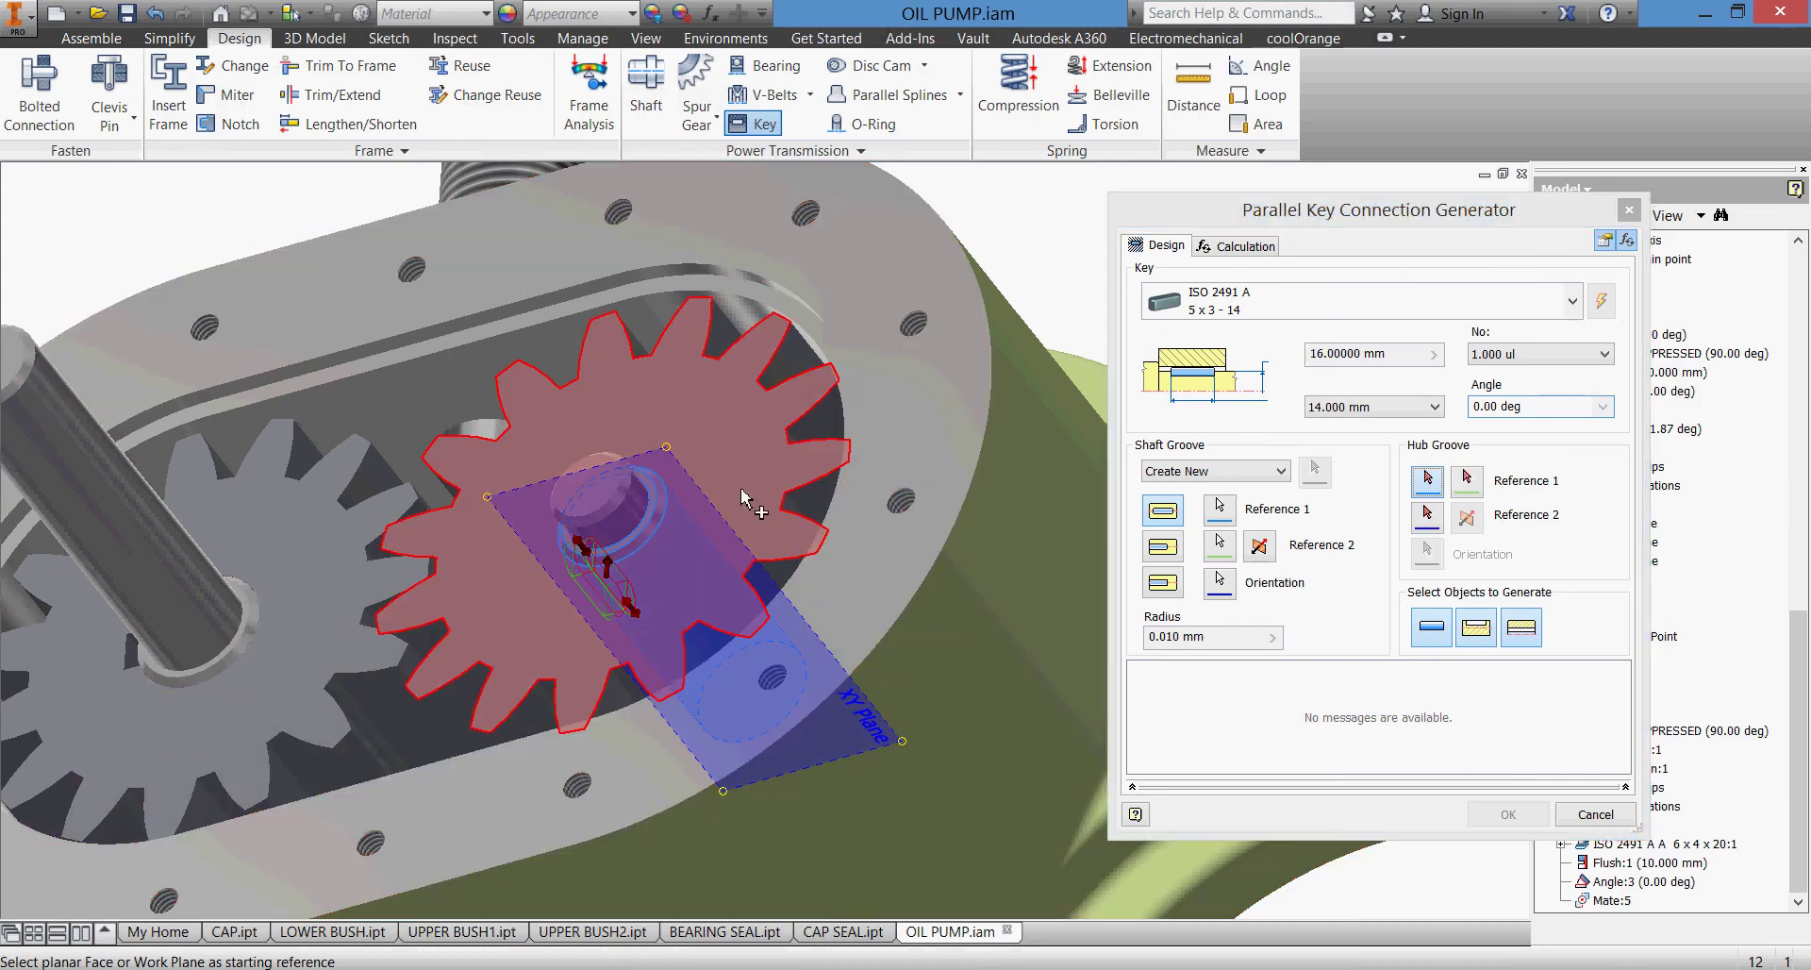
left_click(744, 498)
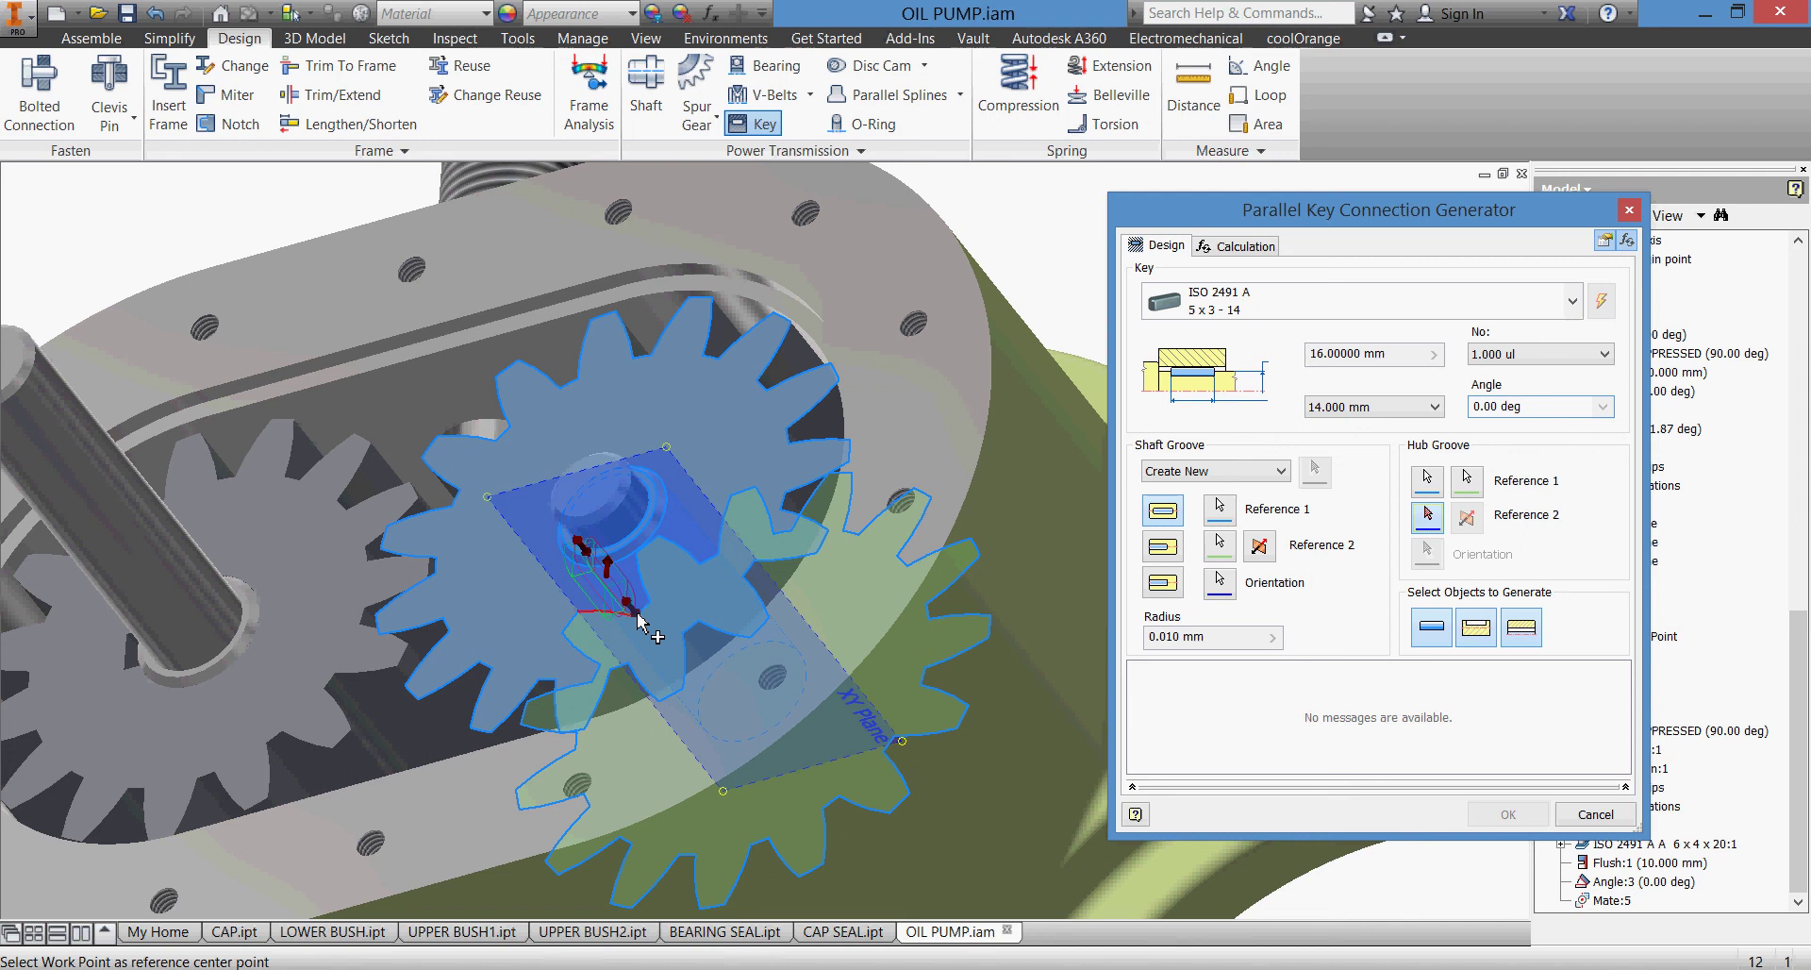
middle_click_drag(637, 621, 776, 602, "shift")
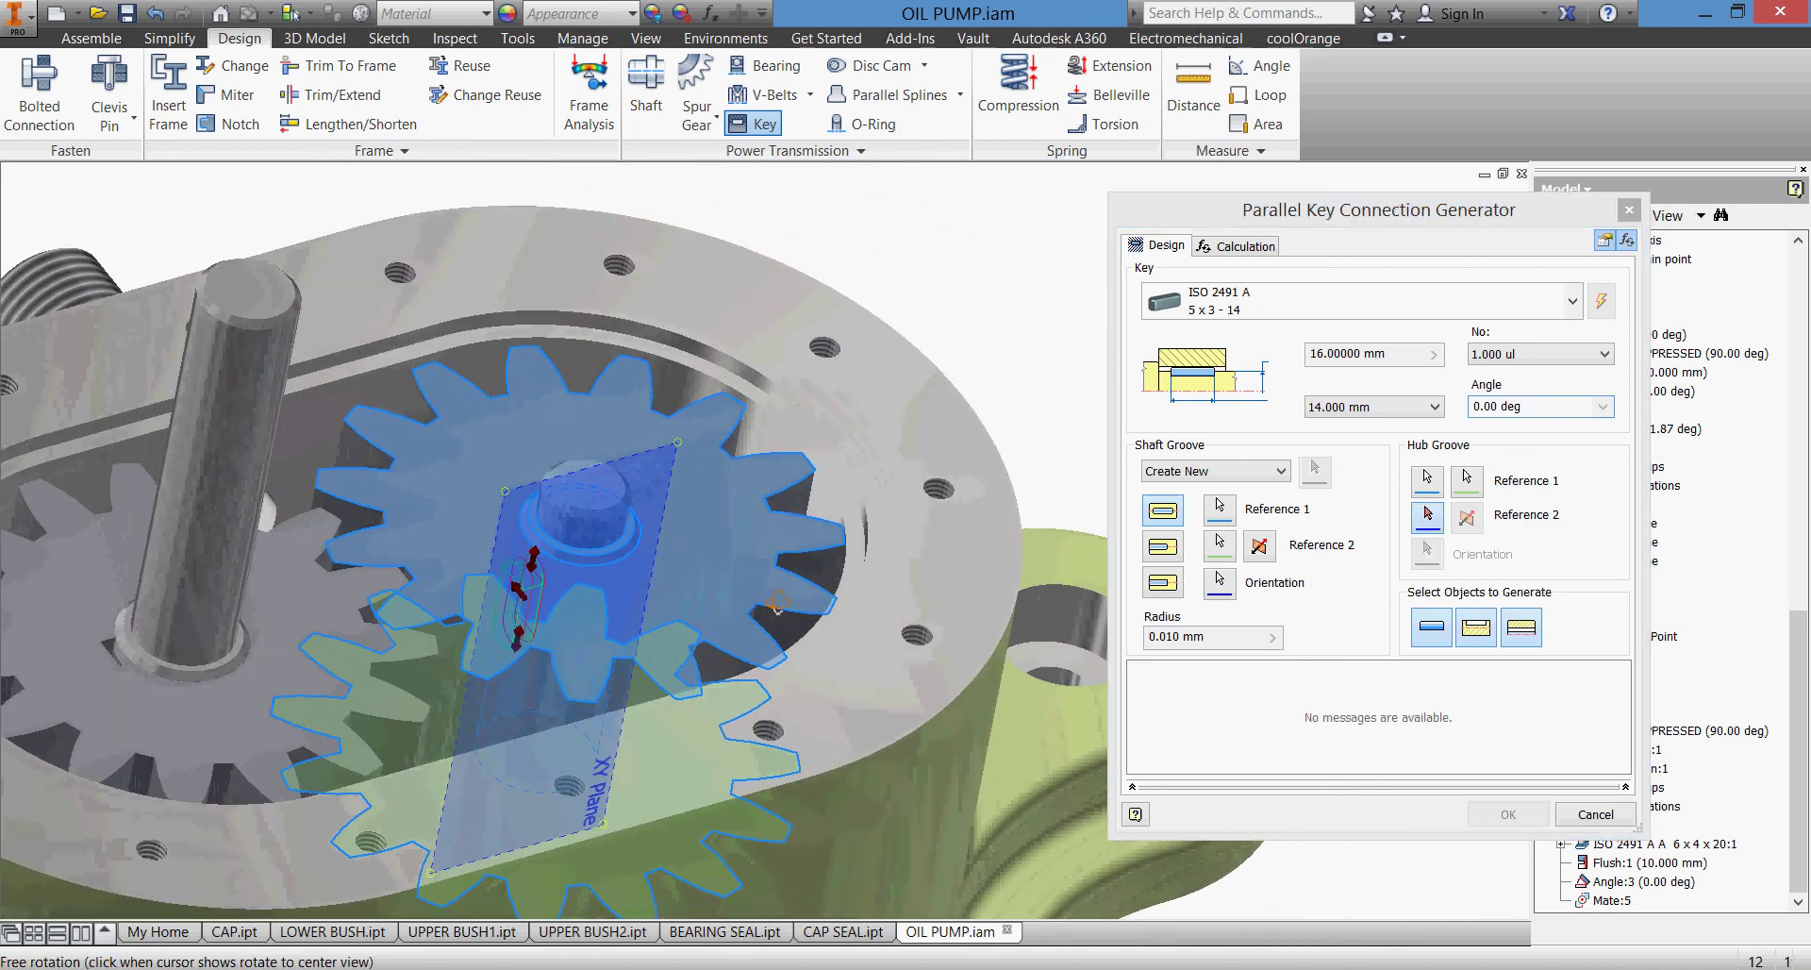
scroll(604, 582, "down", 3)
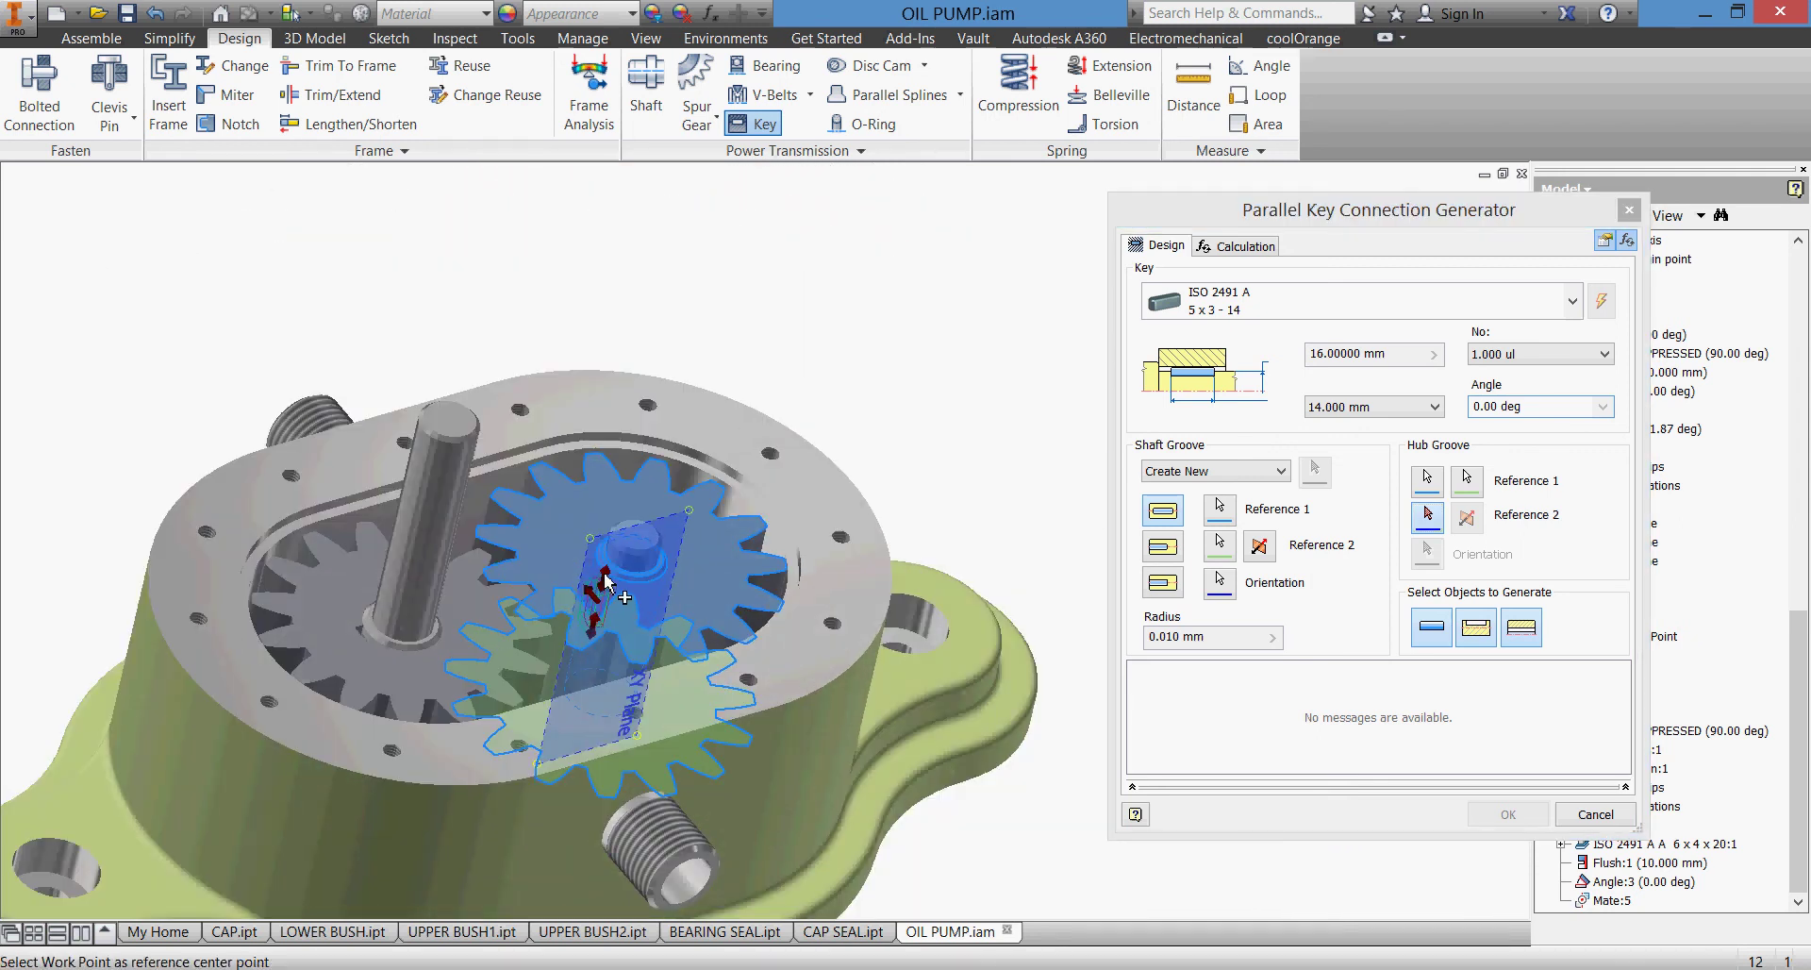
- Orient the shaft groove to Shaft:2's XY Plane and view the pump from the front
left_click(1429, 517)
left_click(1222, 581)
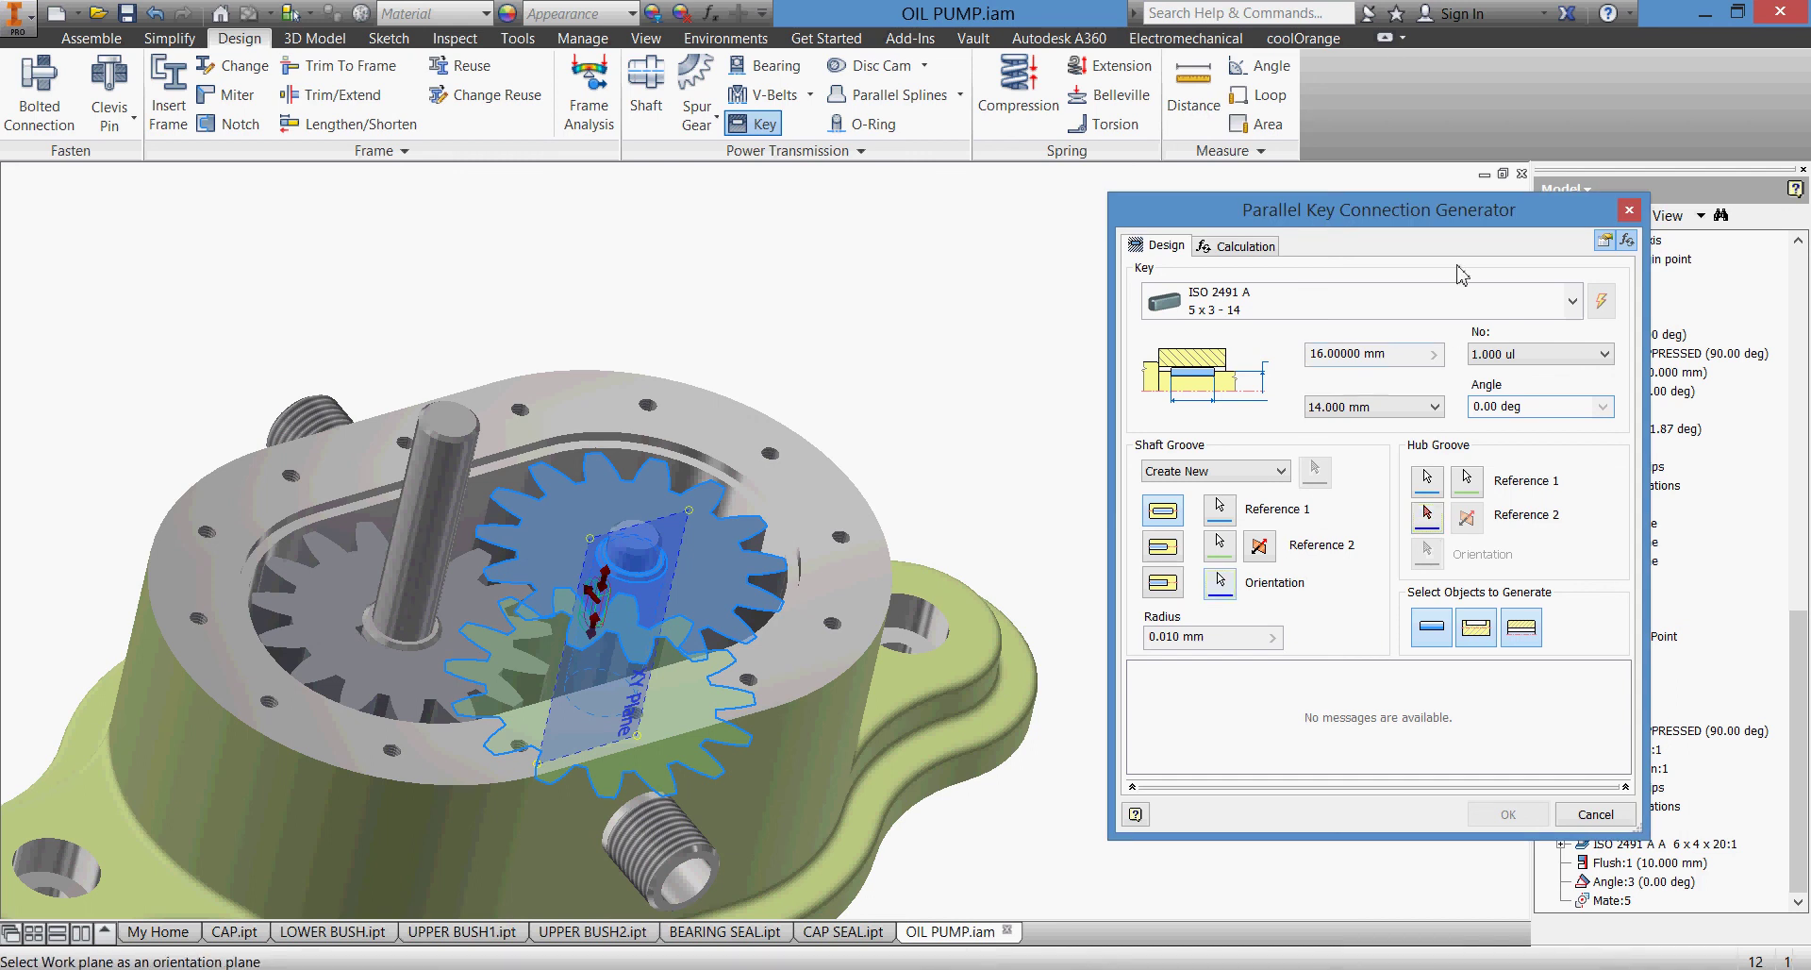
left_click_drag(1460, 221, 1229, 603)
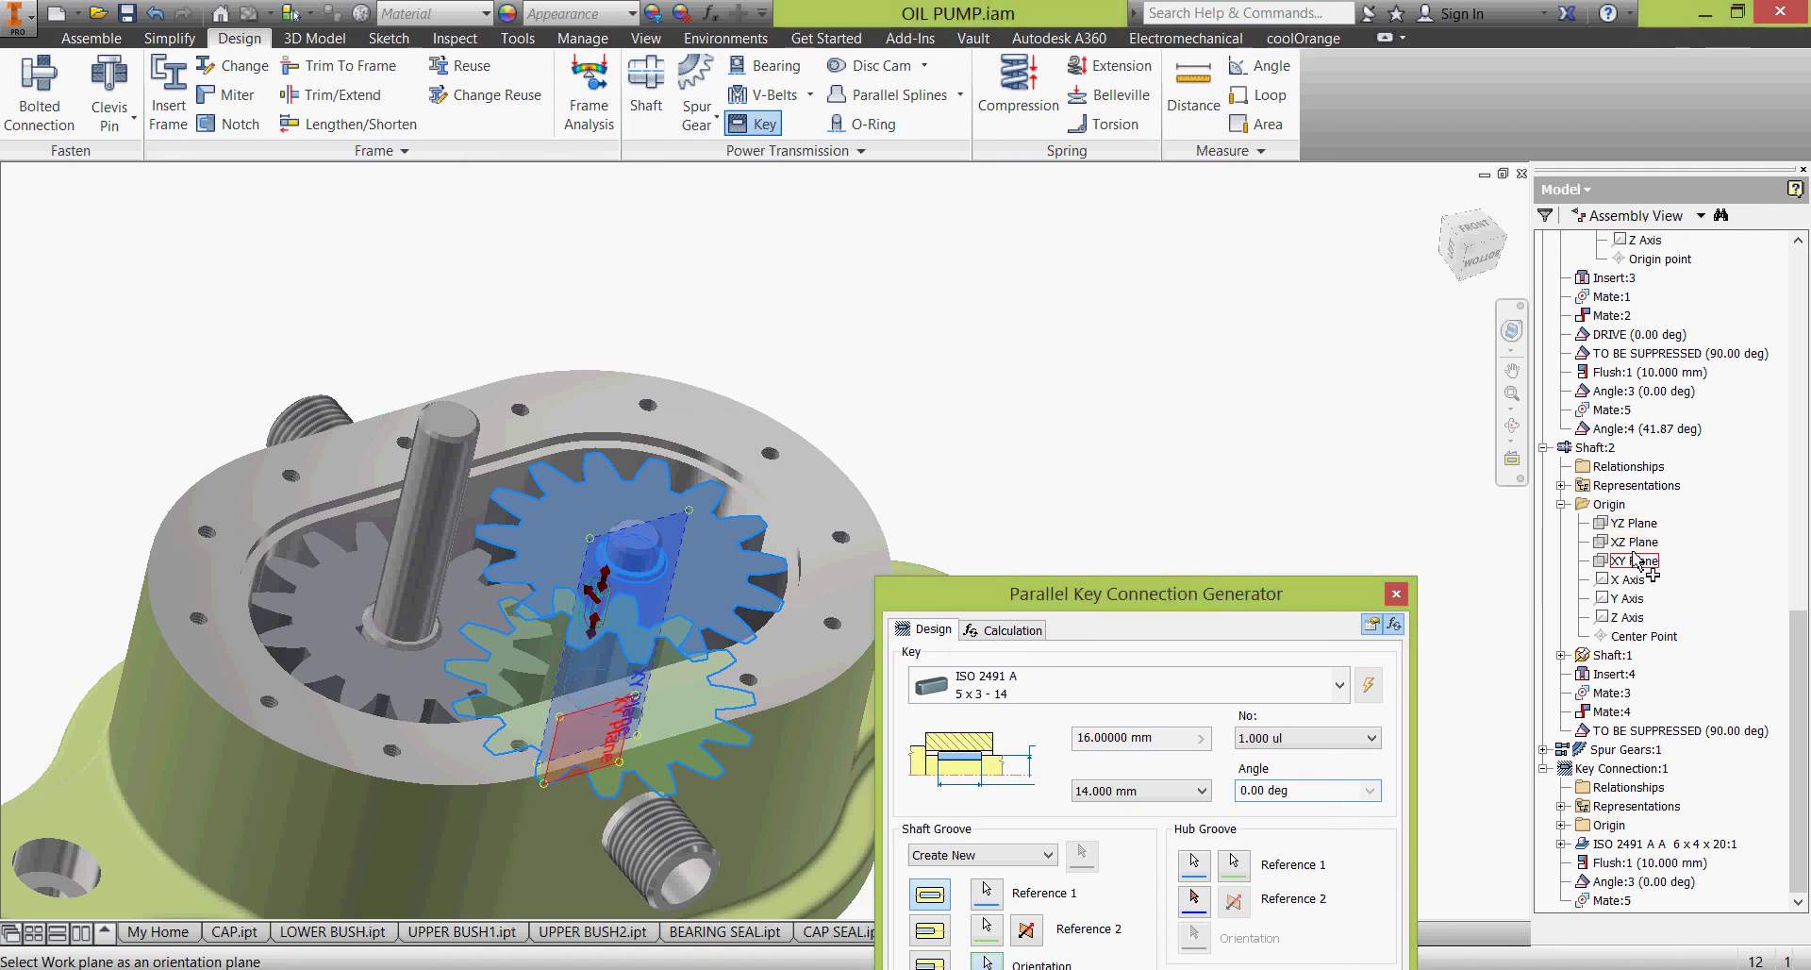
left_click(1636, 561)
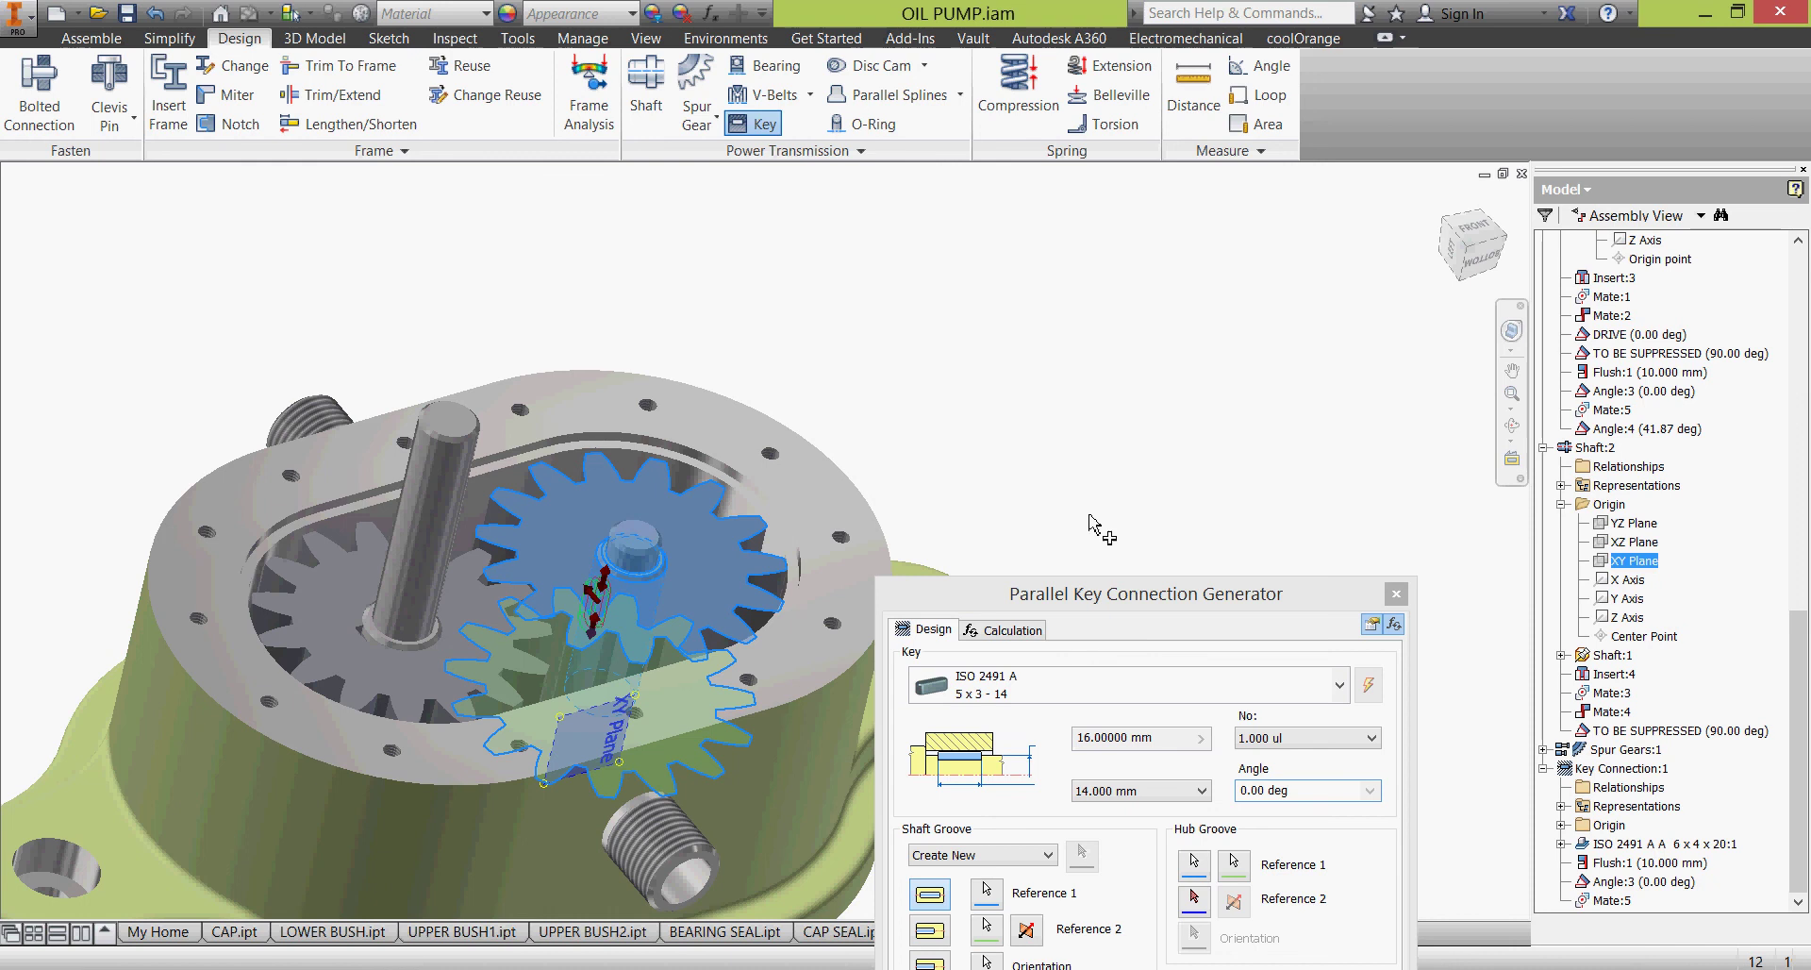
left_click(1473, 226)
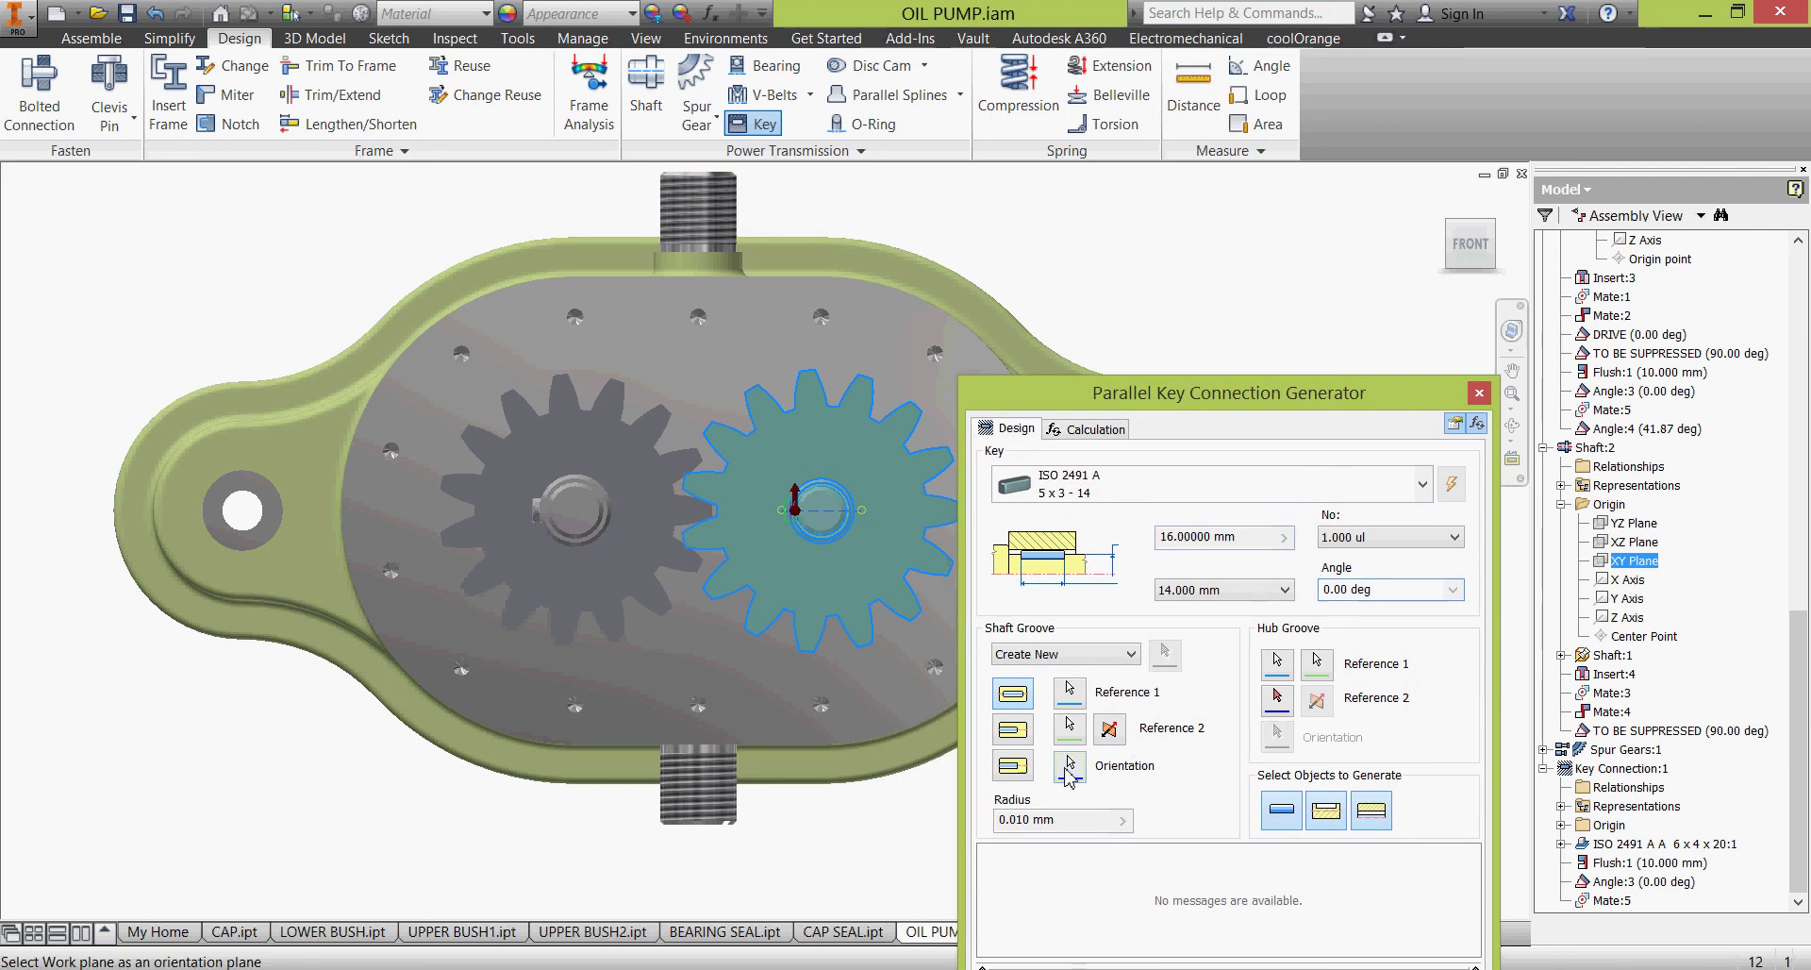
- Re-orient the second key's shaft groove to the XZ Plane instead
left_click(1068, 768)
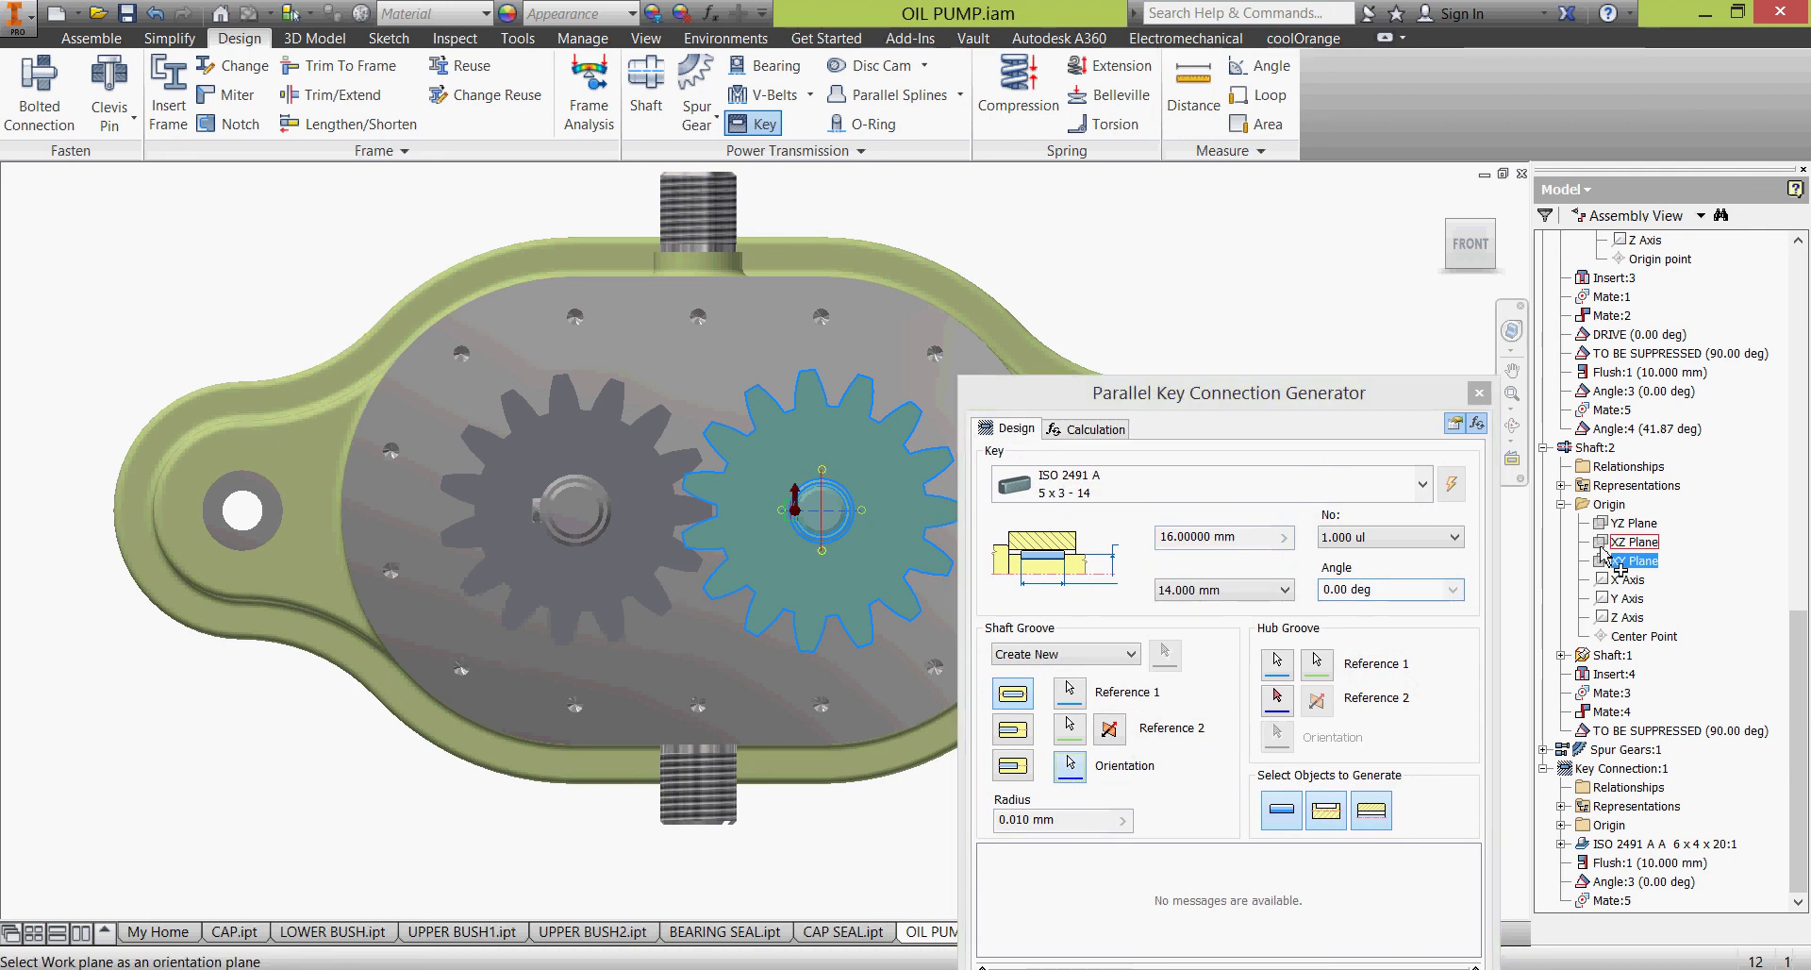
left_click(1607, 545)
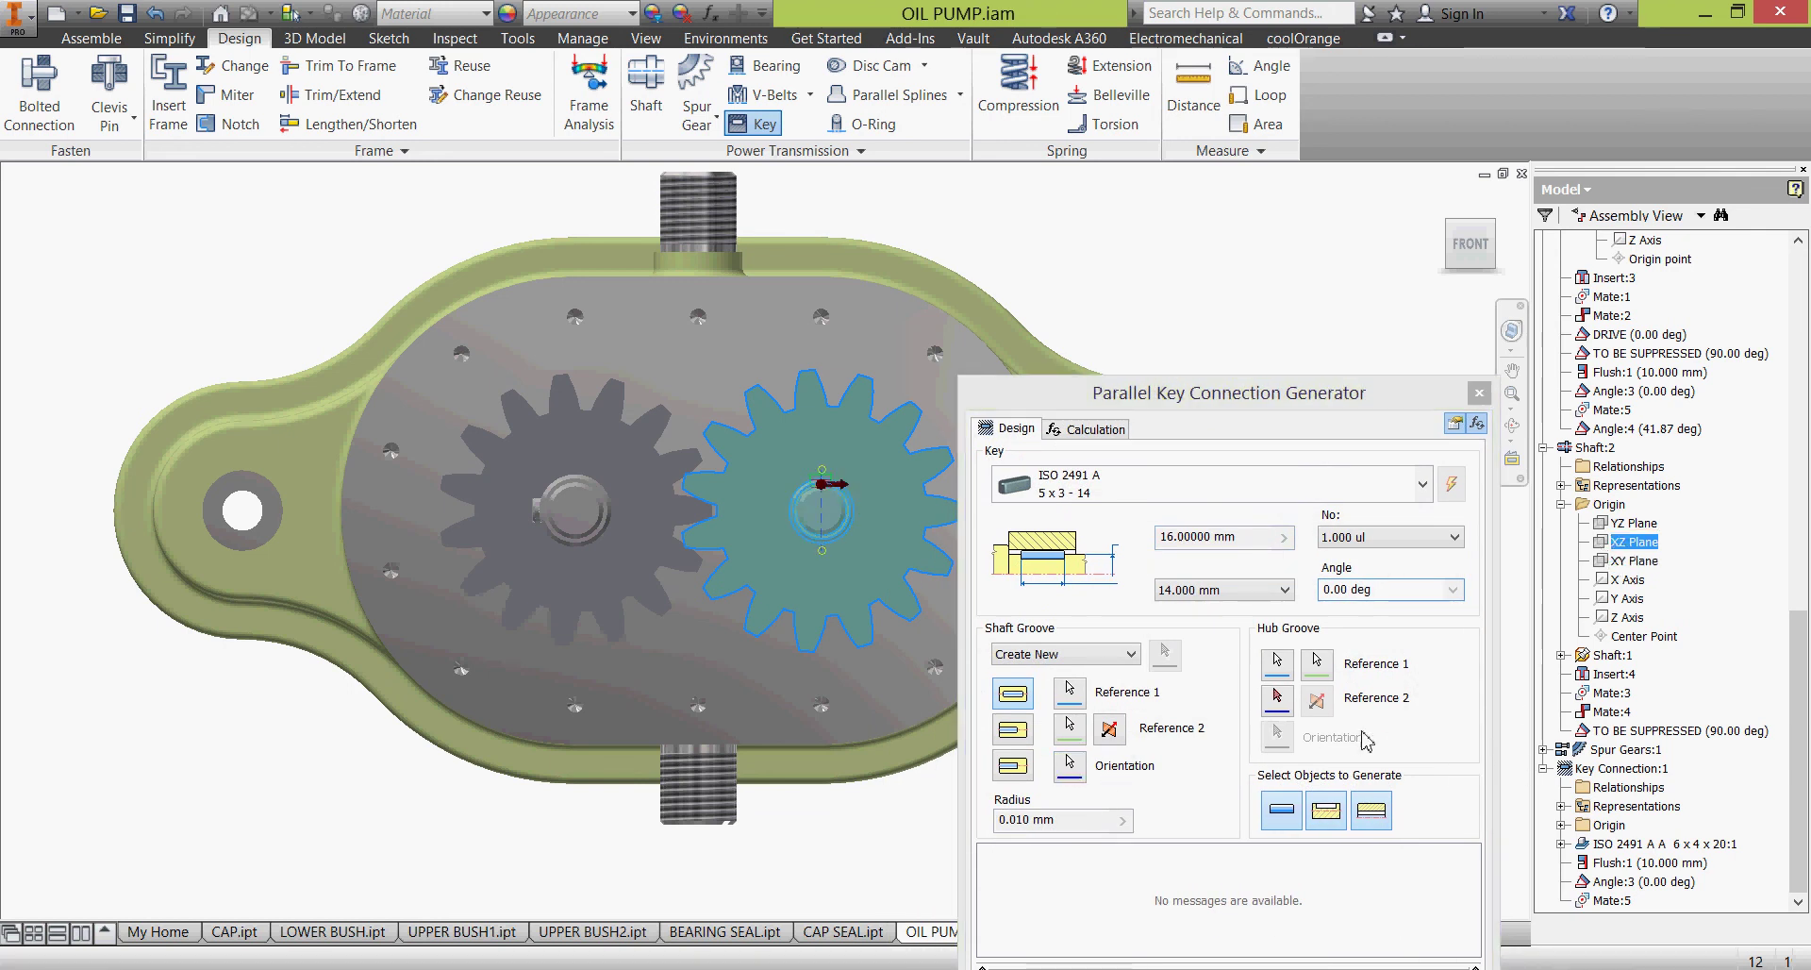
left_click_drag(1255, 396, 1316, 283)
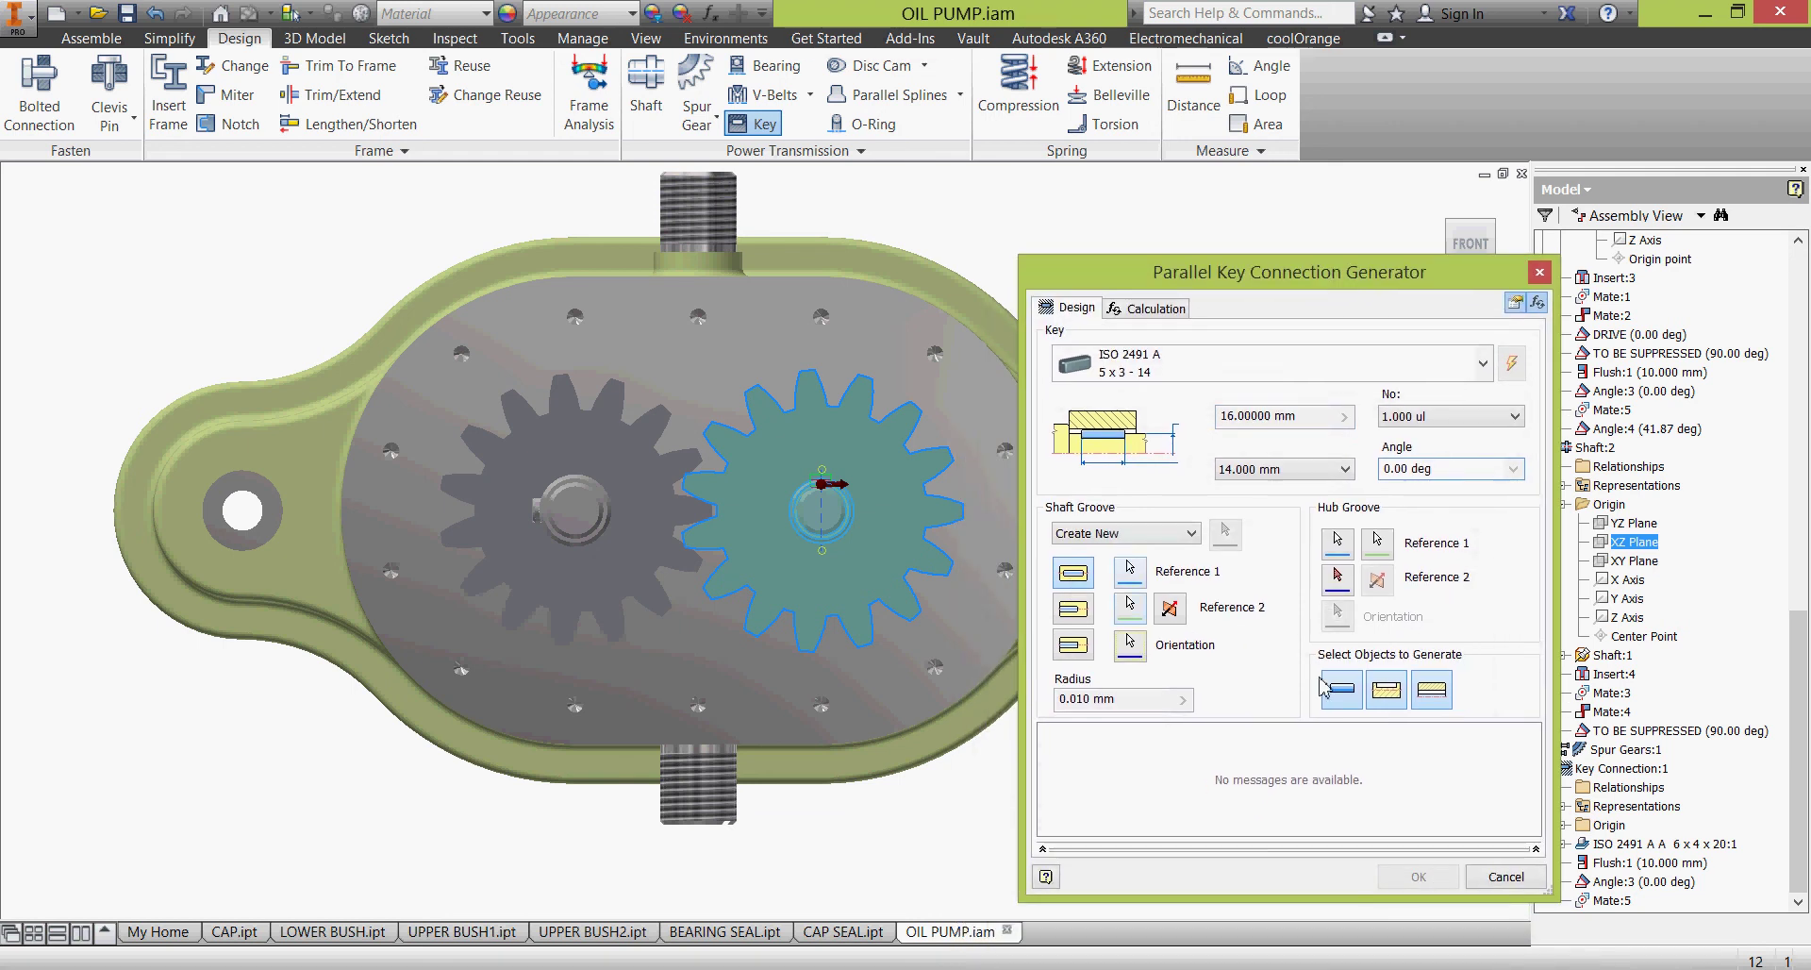
- Set a point on the gear as the hub reference and zoom onto the key preview
left_click(1339, 579)
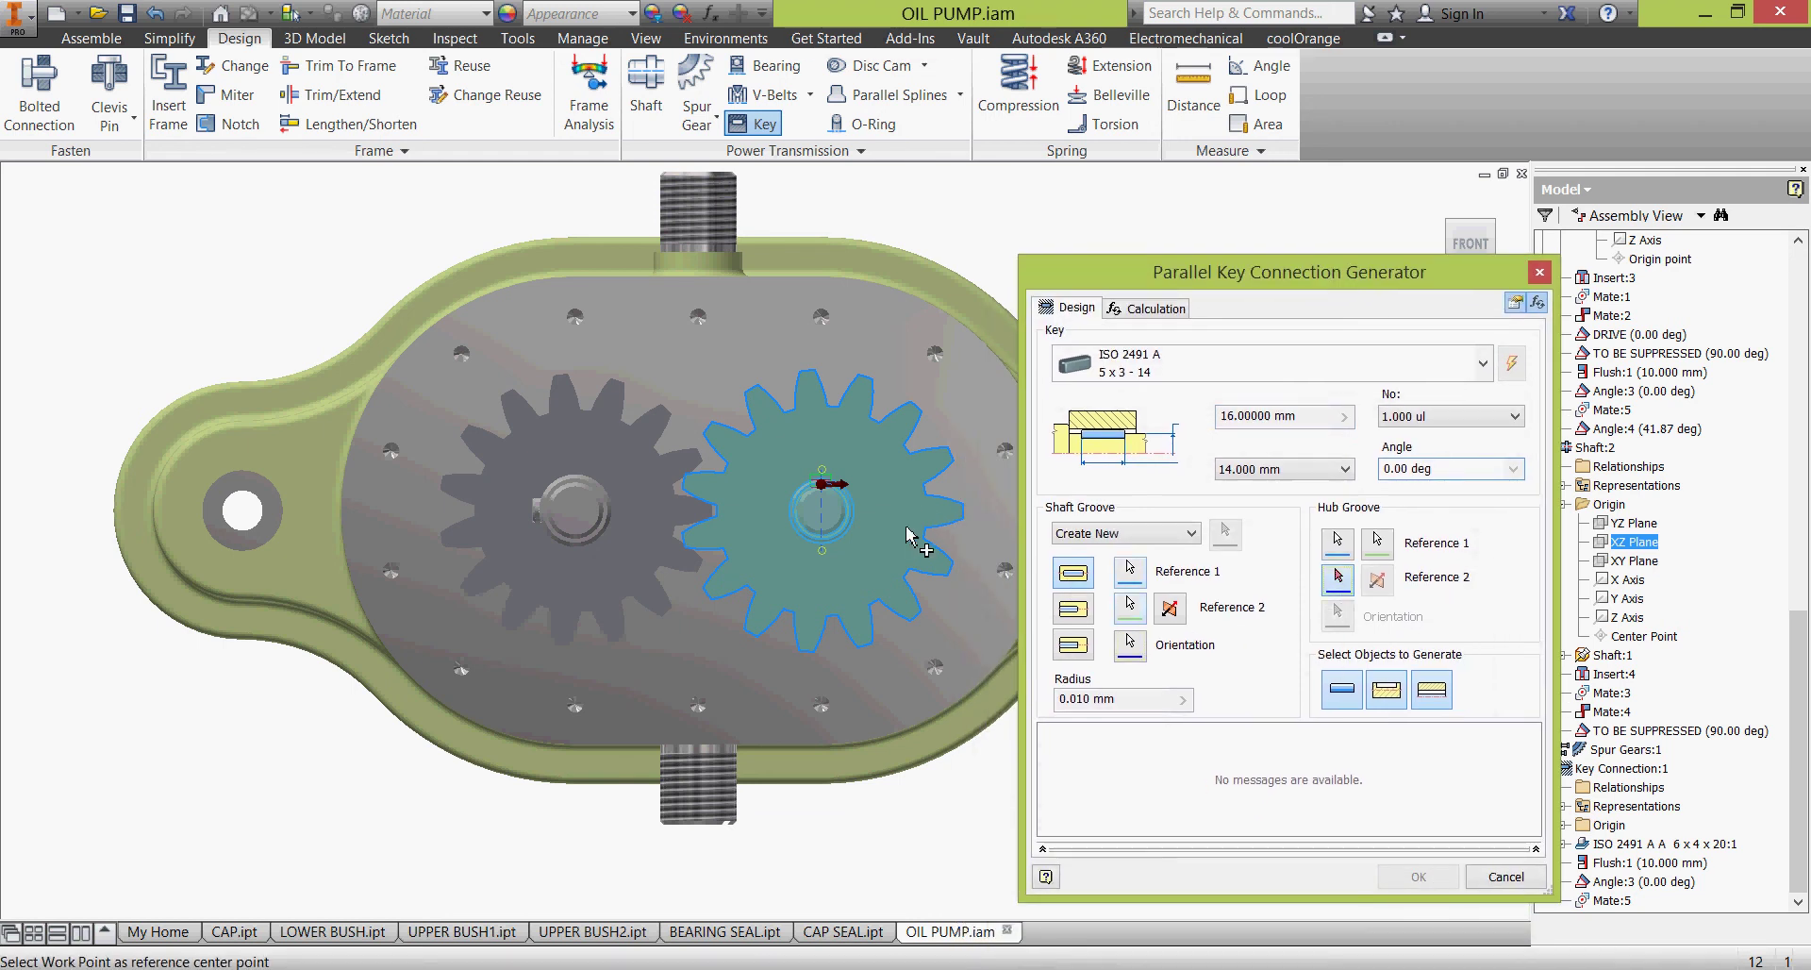
left_click(833, 415)
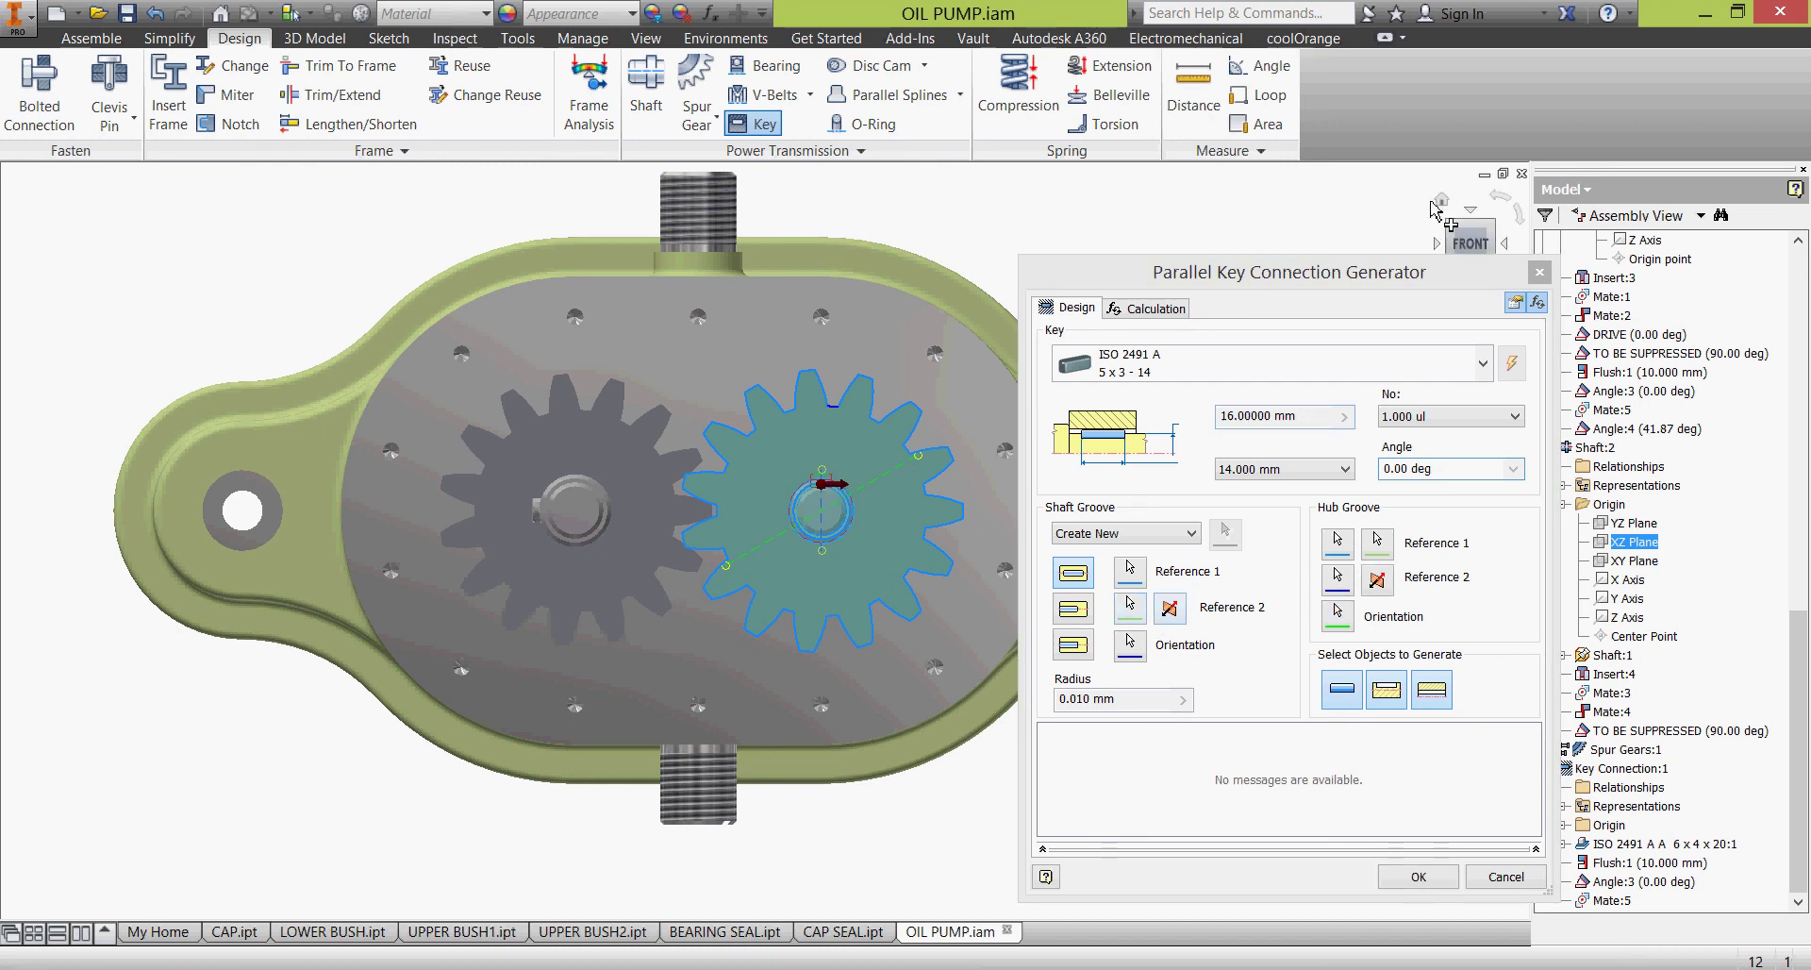
left_click(1440, 201)
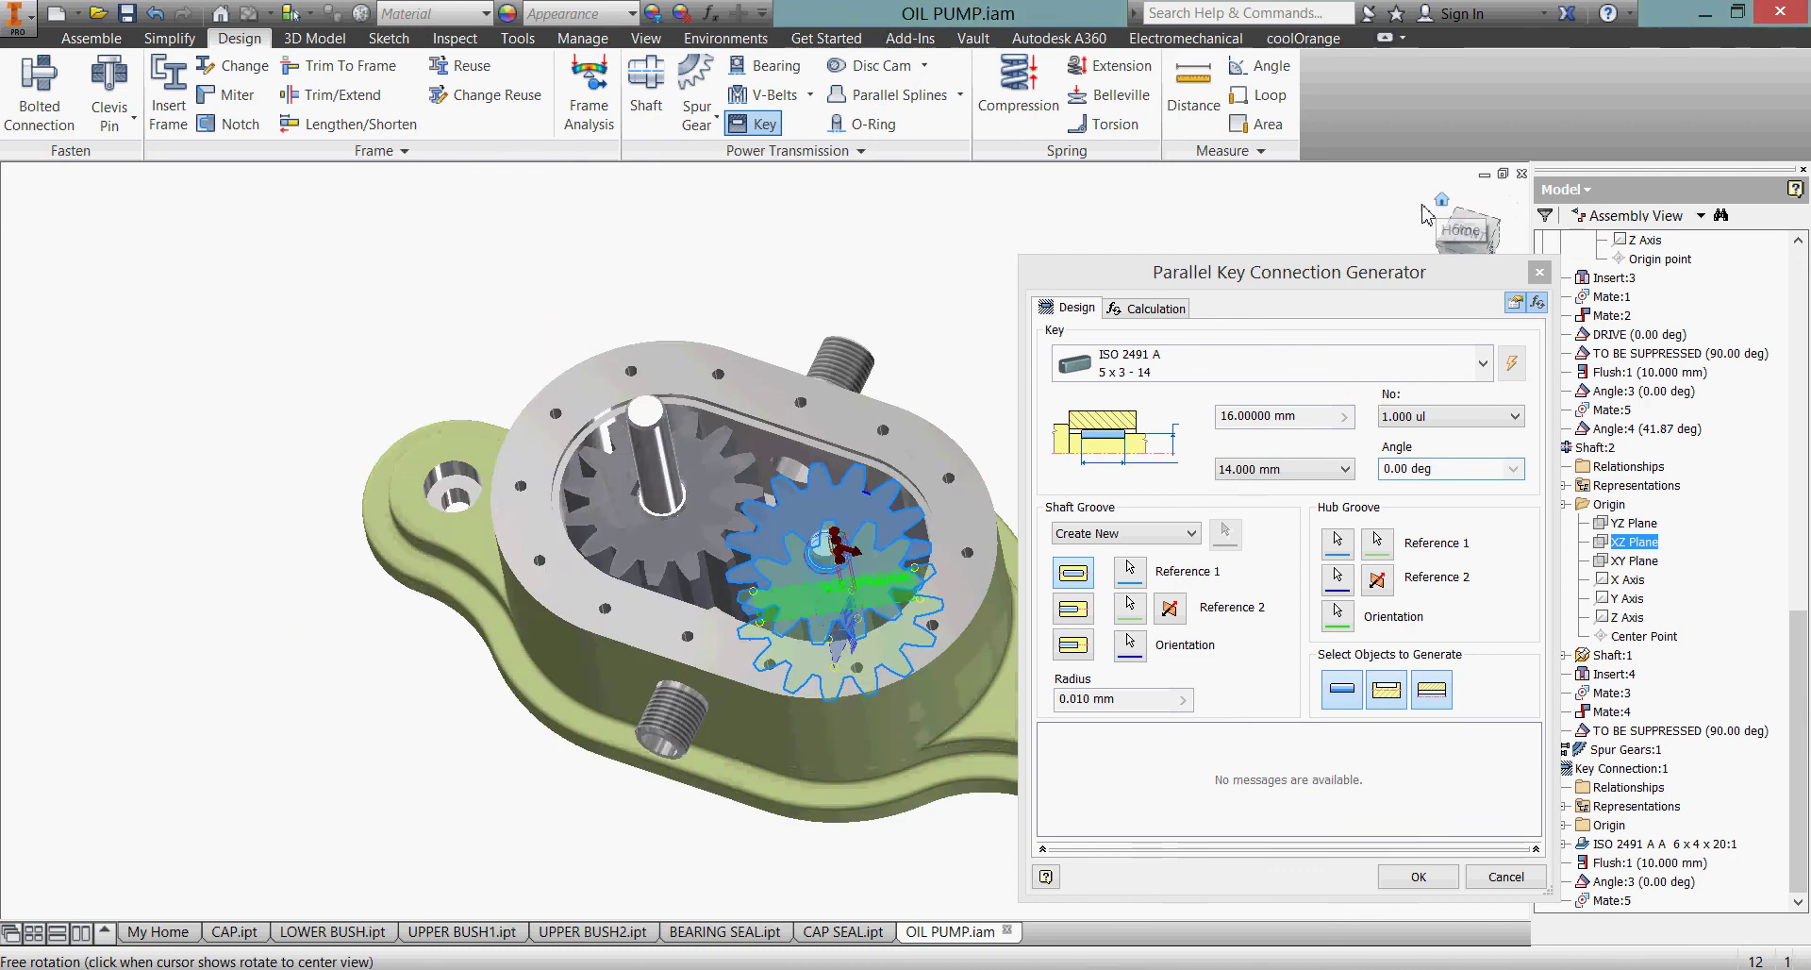
left_click(1513, 243)
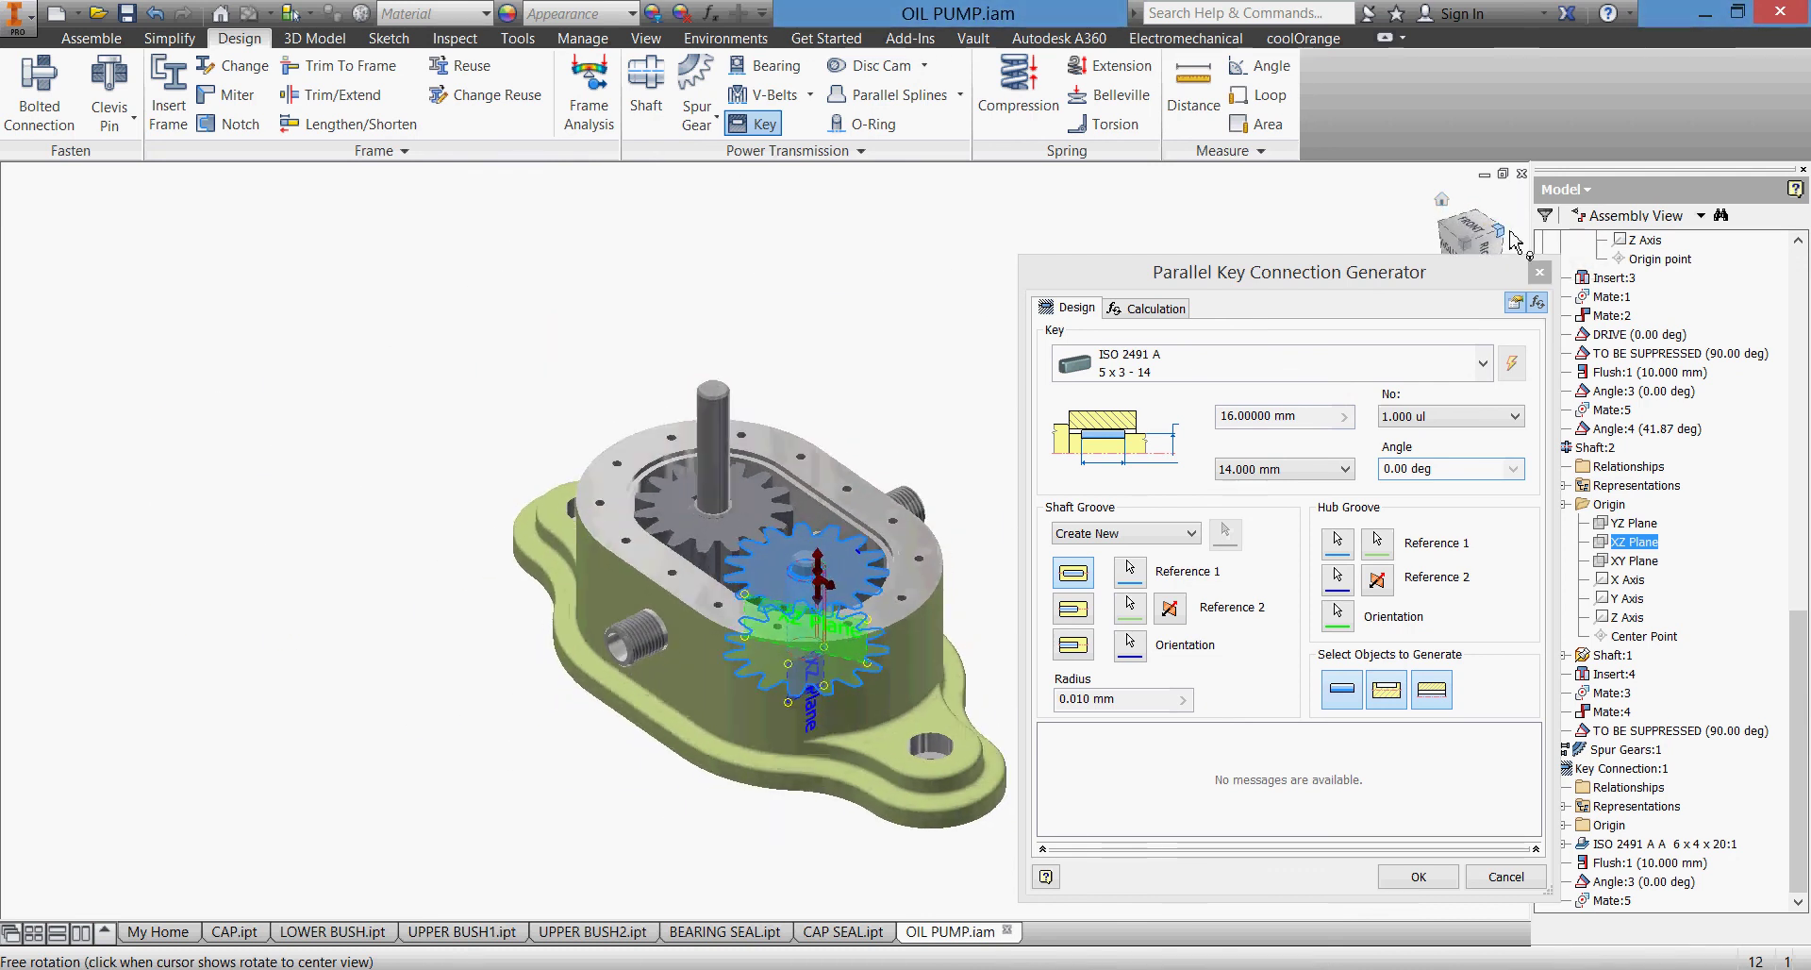
scroll(689, 596, "up", 5)
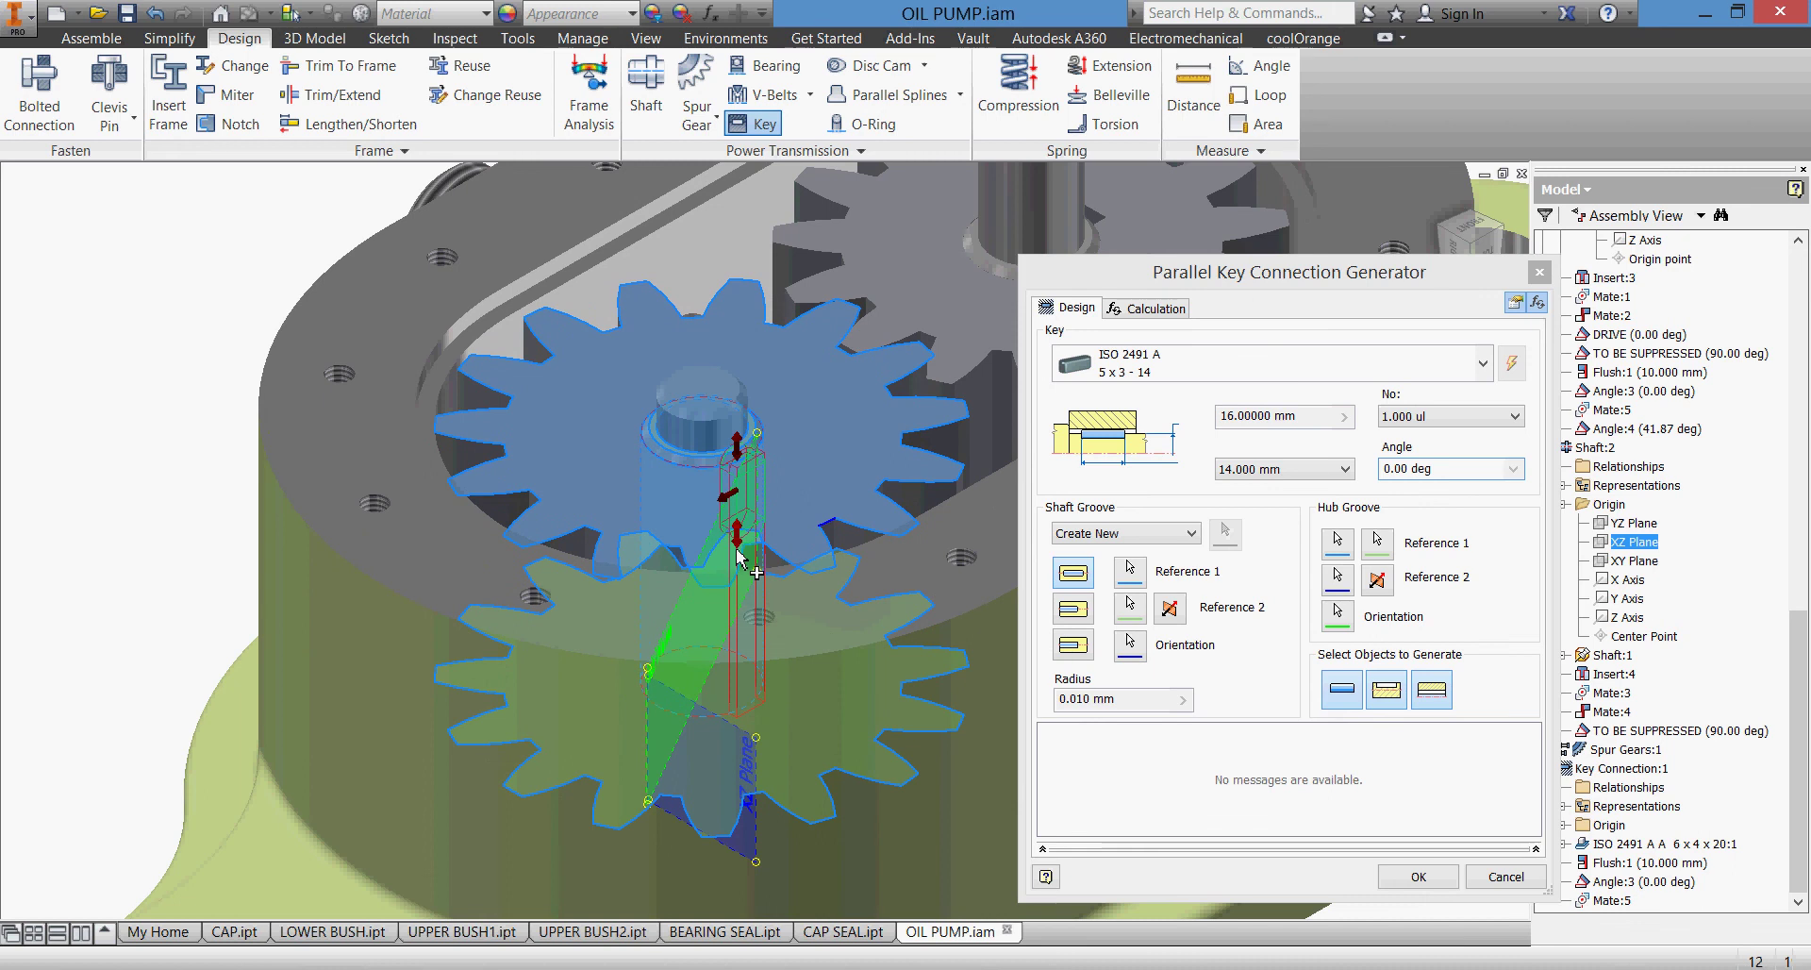
- Lengthen the second key to 20 mm, offset it 10 mm, and generate ISO 2491 A 5 x 3 - 20
mouse_move(735, 549)
left_mouse_down()
mouse_move(738, 590)
mouse_move(745, 574)
left_mouse_up()
left_click(738, 453)
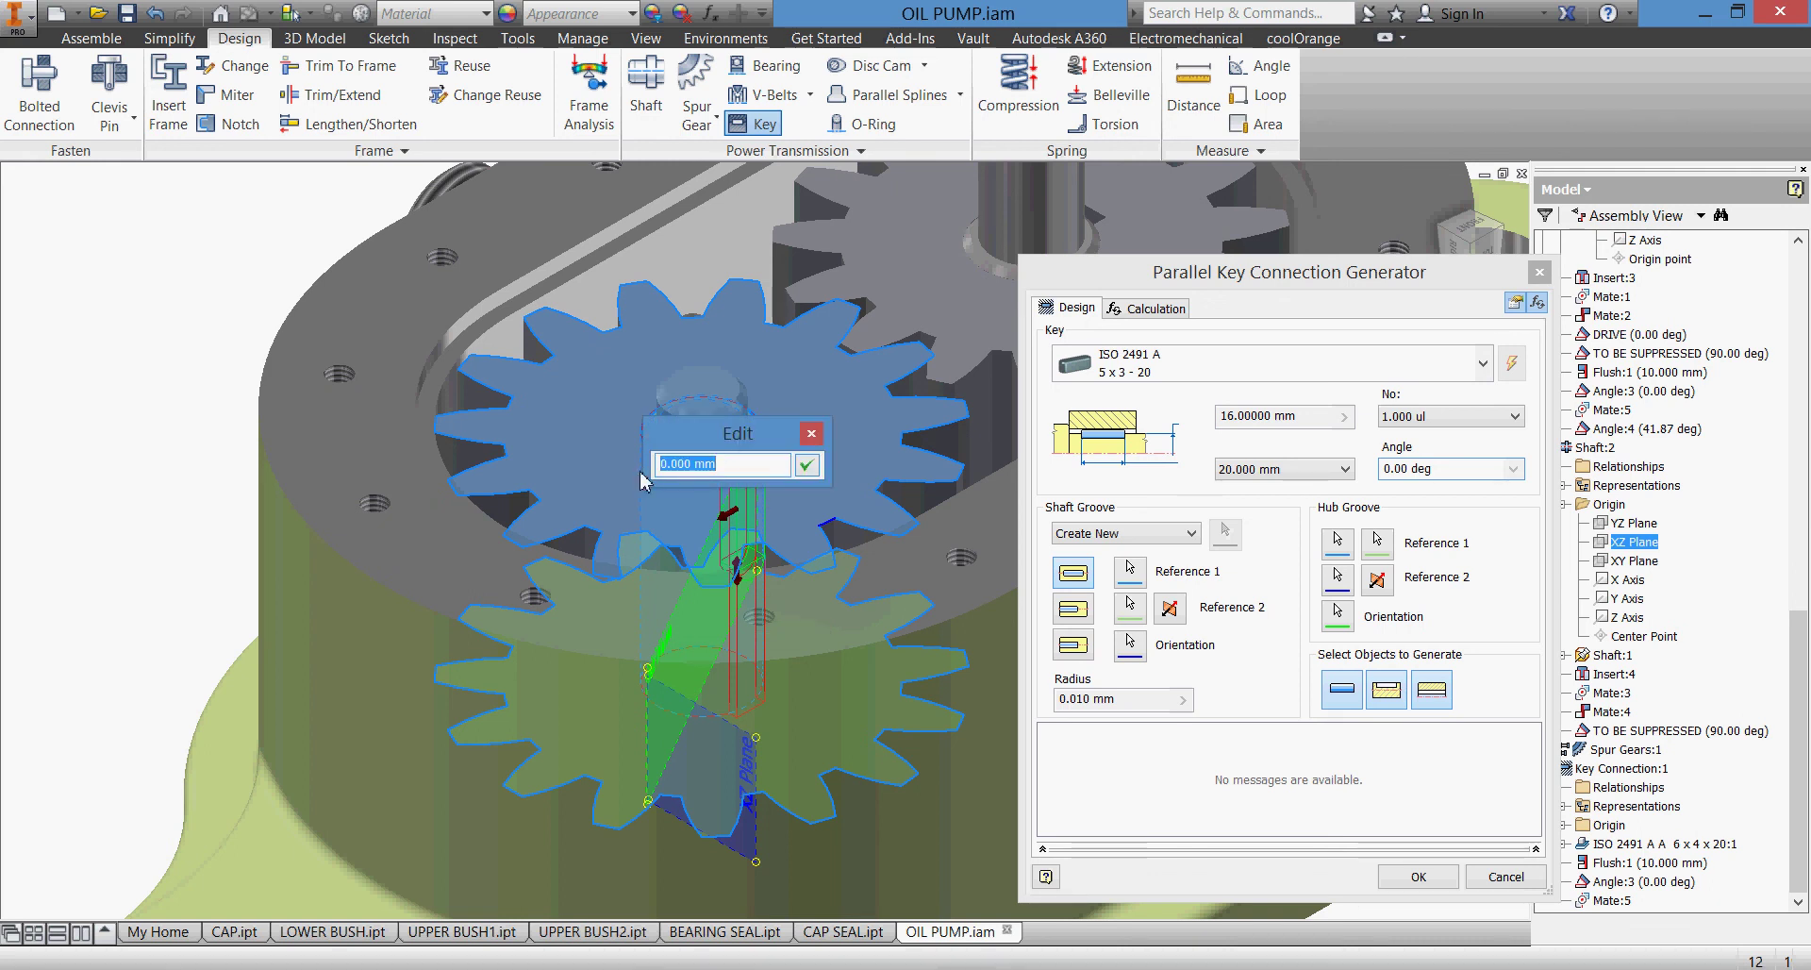
type("10")
left_click(808, 466)
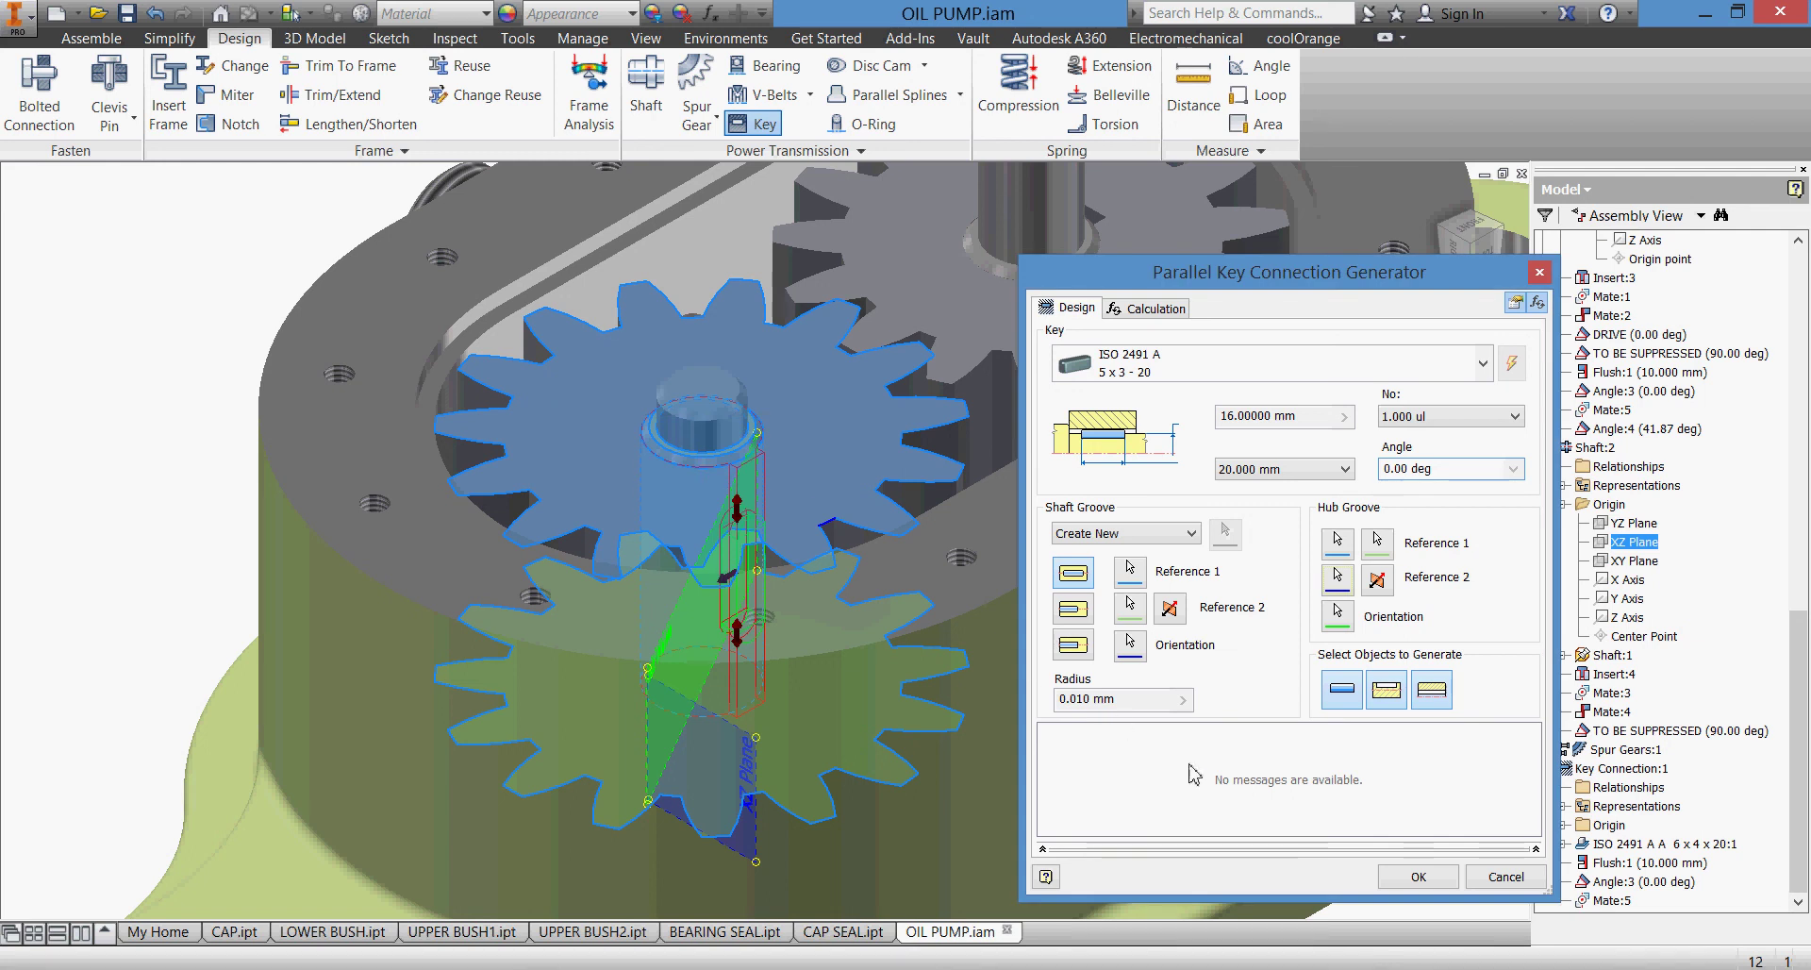
left_click(1391, 879)
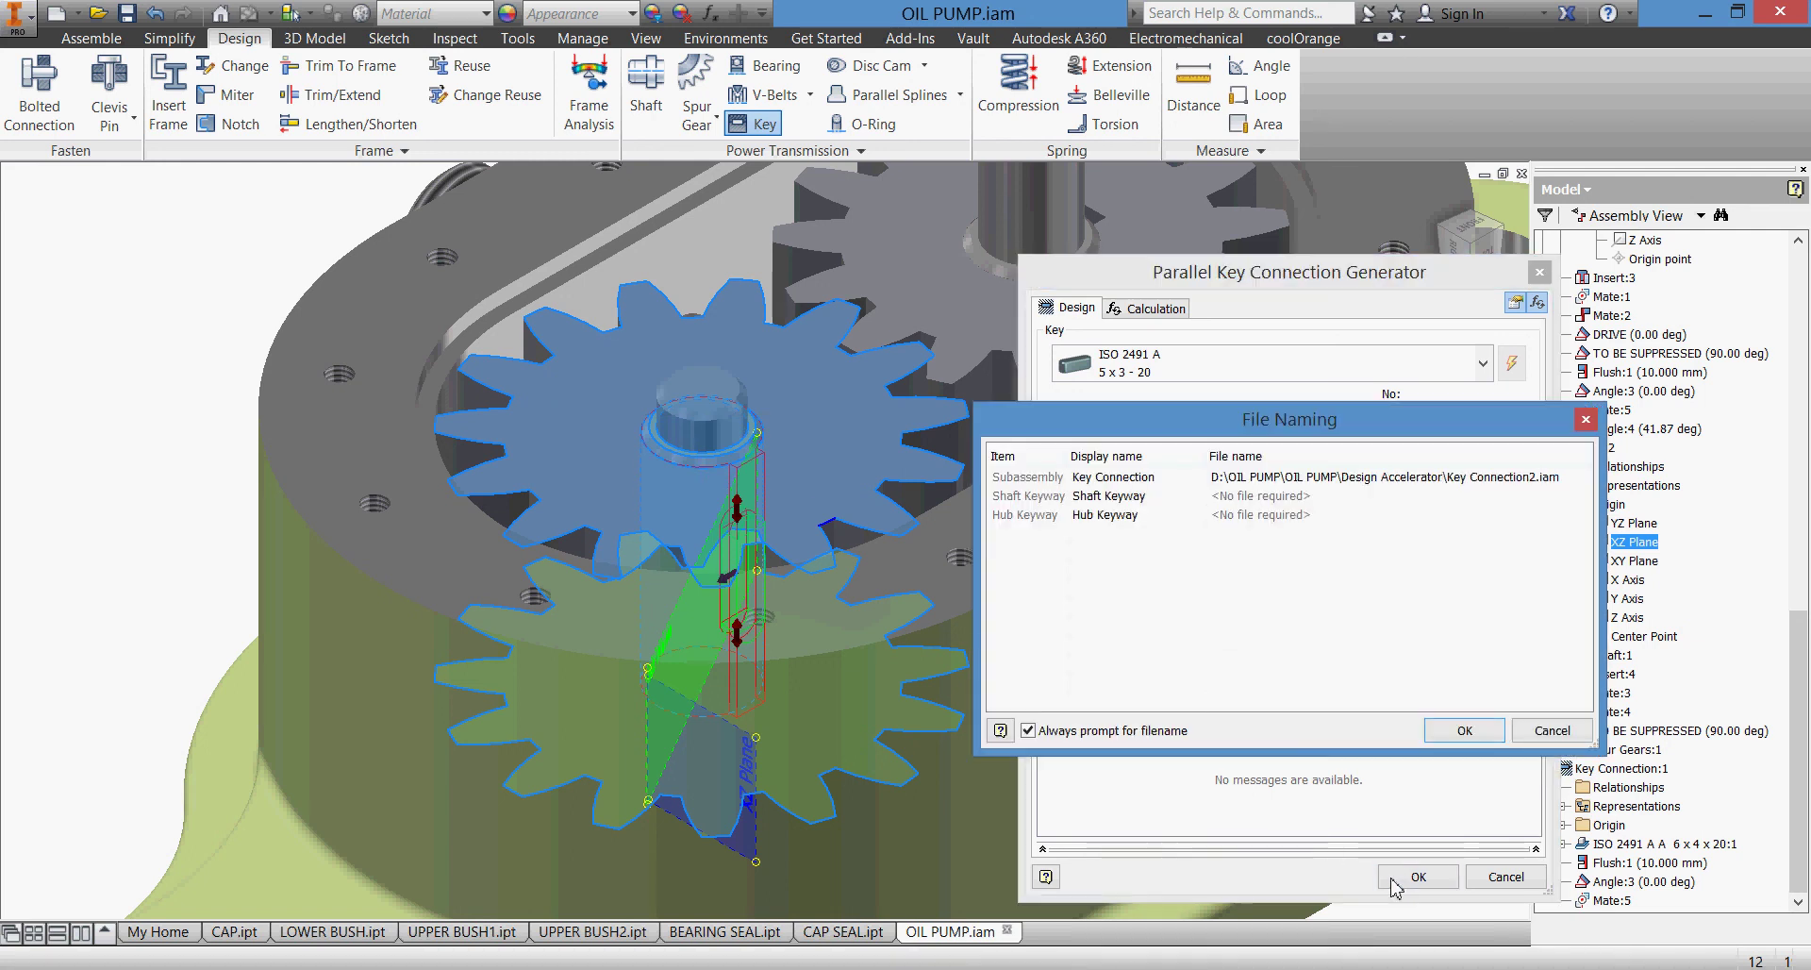
left_click(1457, 736)
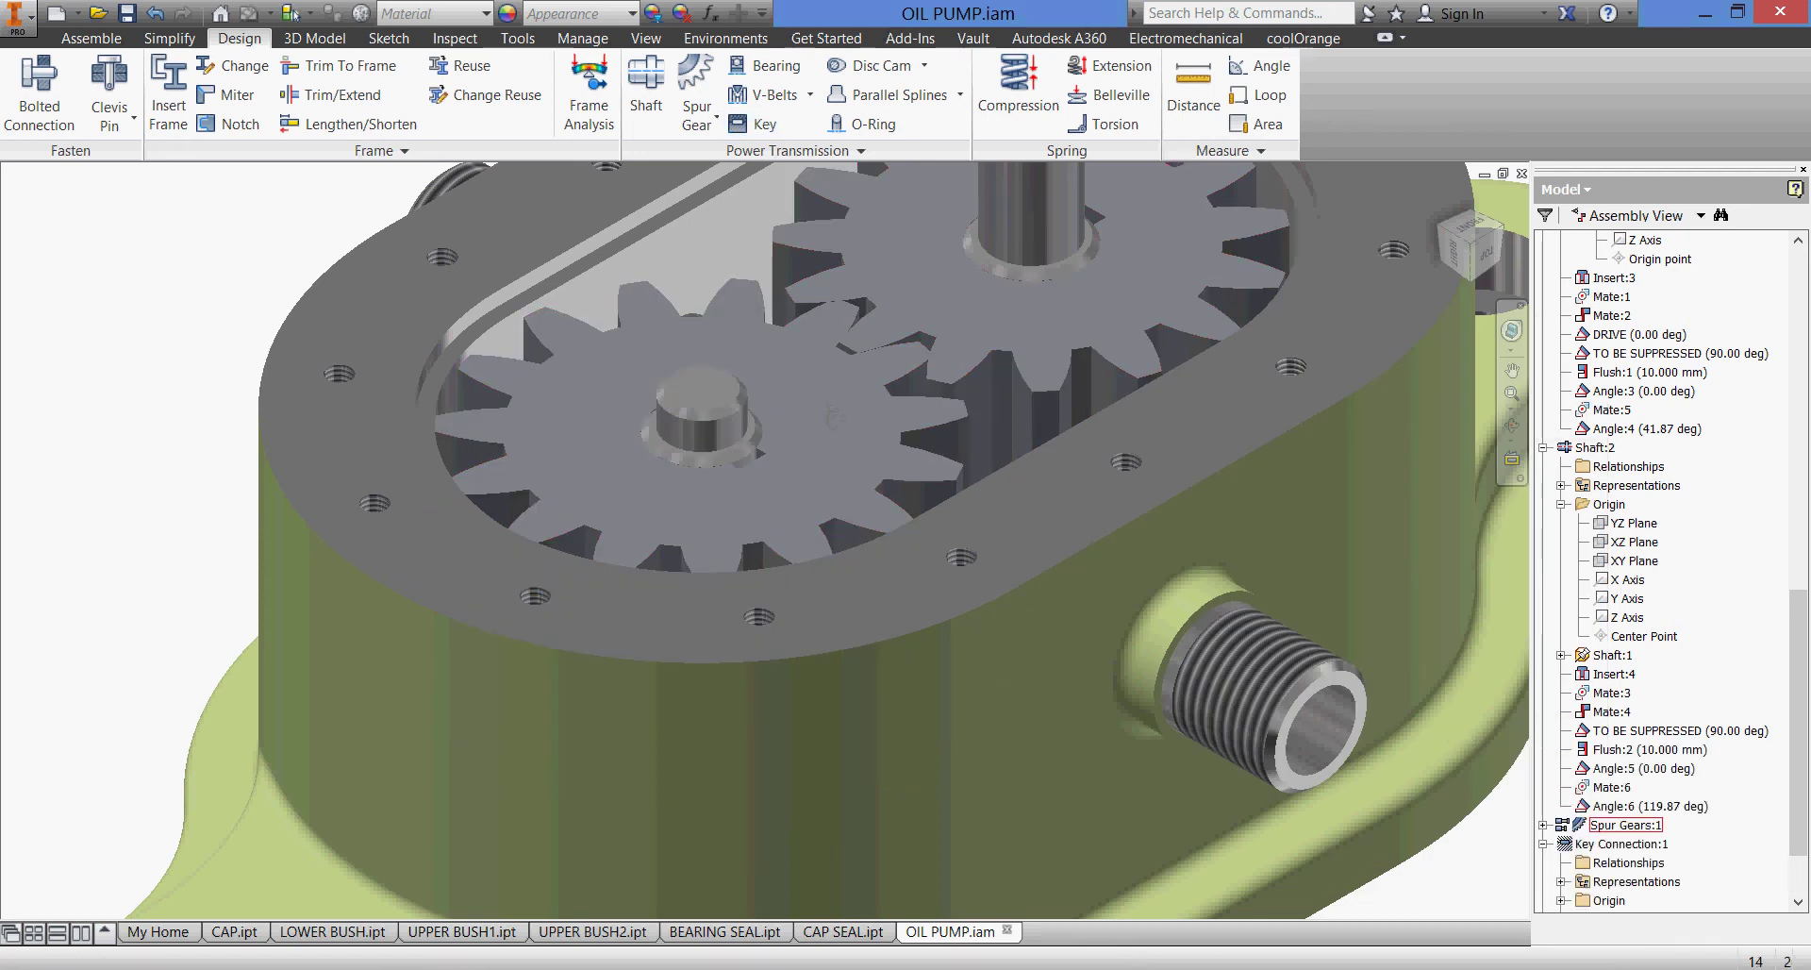
- Orbit to inspect the spur gears, then return to the isometric home view
middle_click_drag(829, 403, 914, 544, "shift")
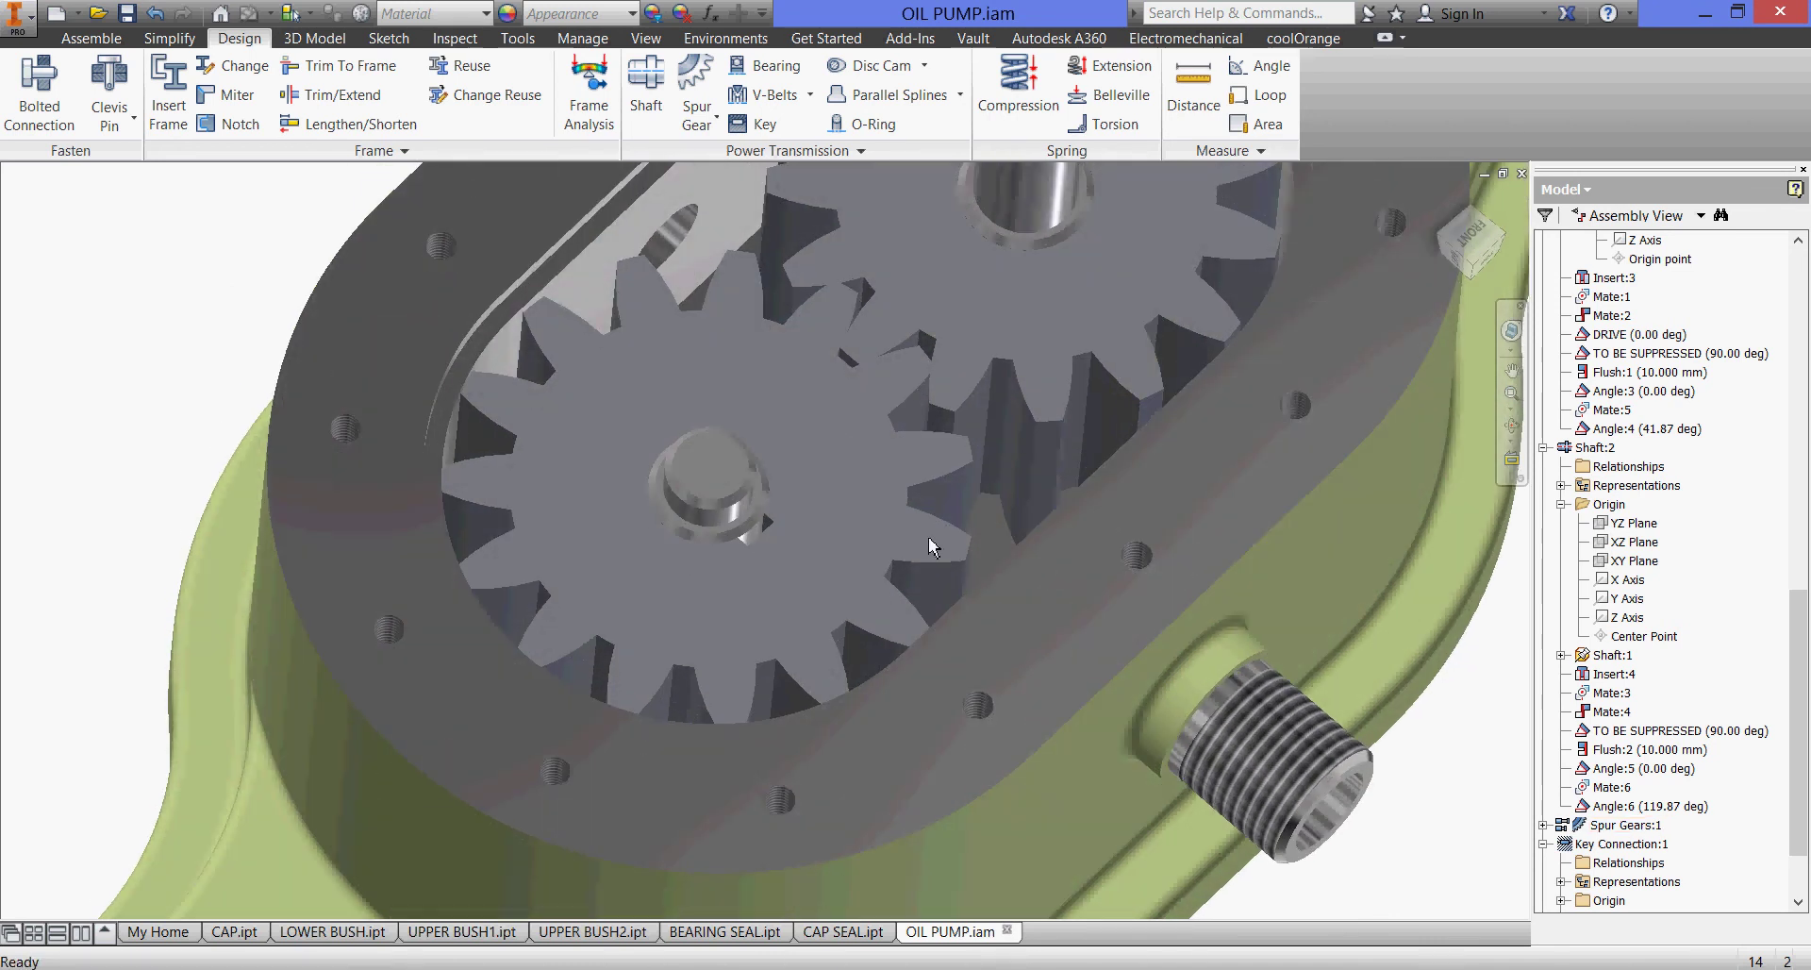
left_click(898, 554)
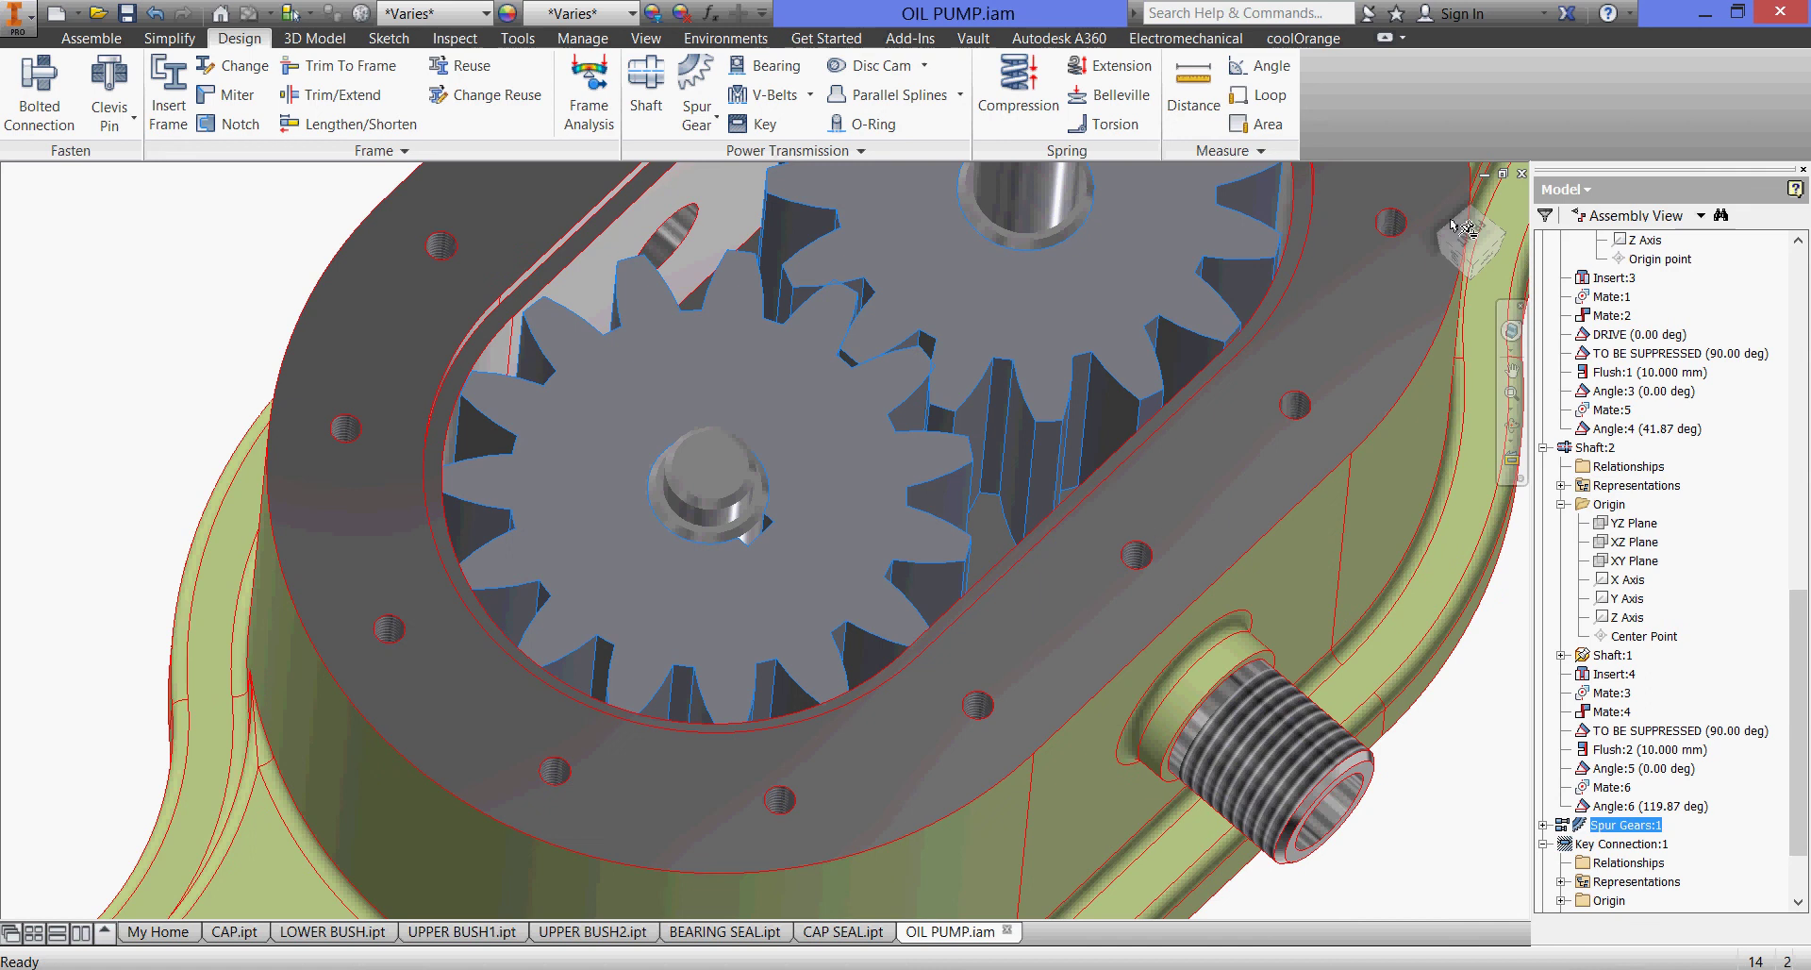
key("Escape")
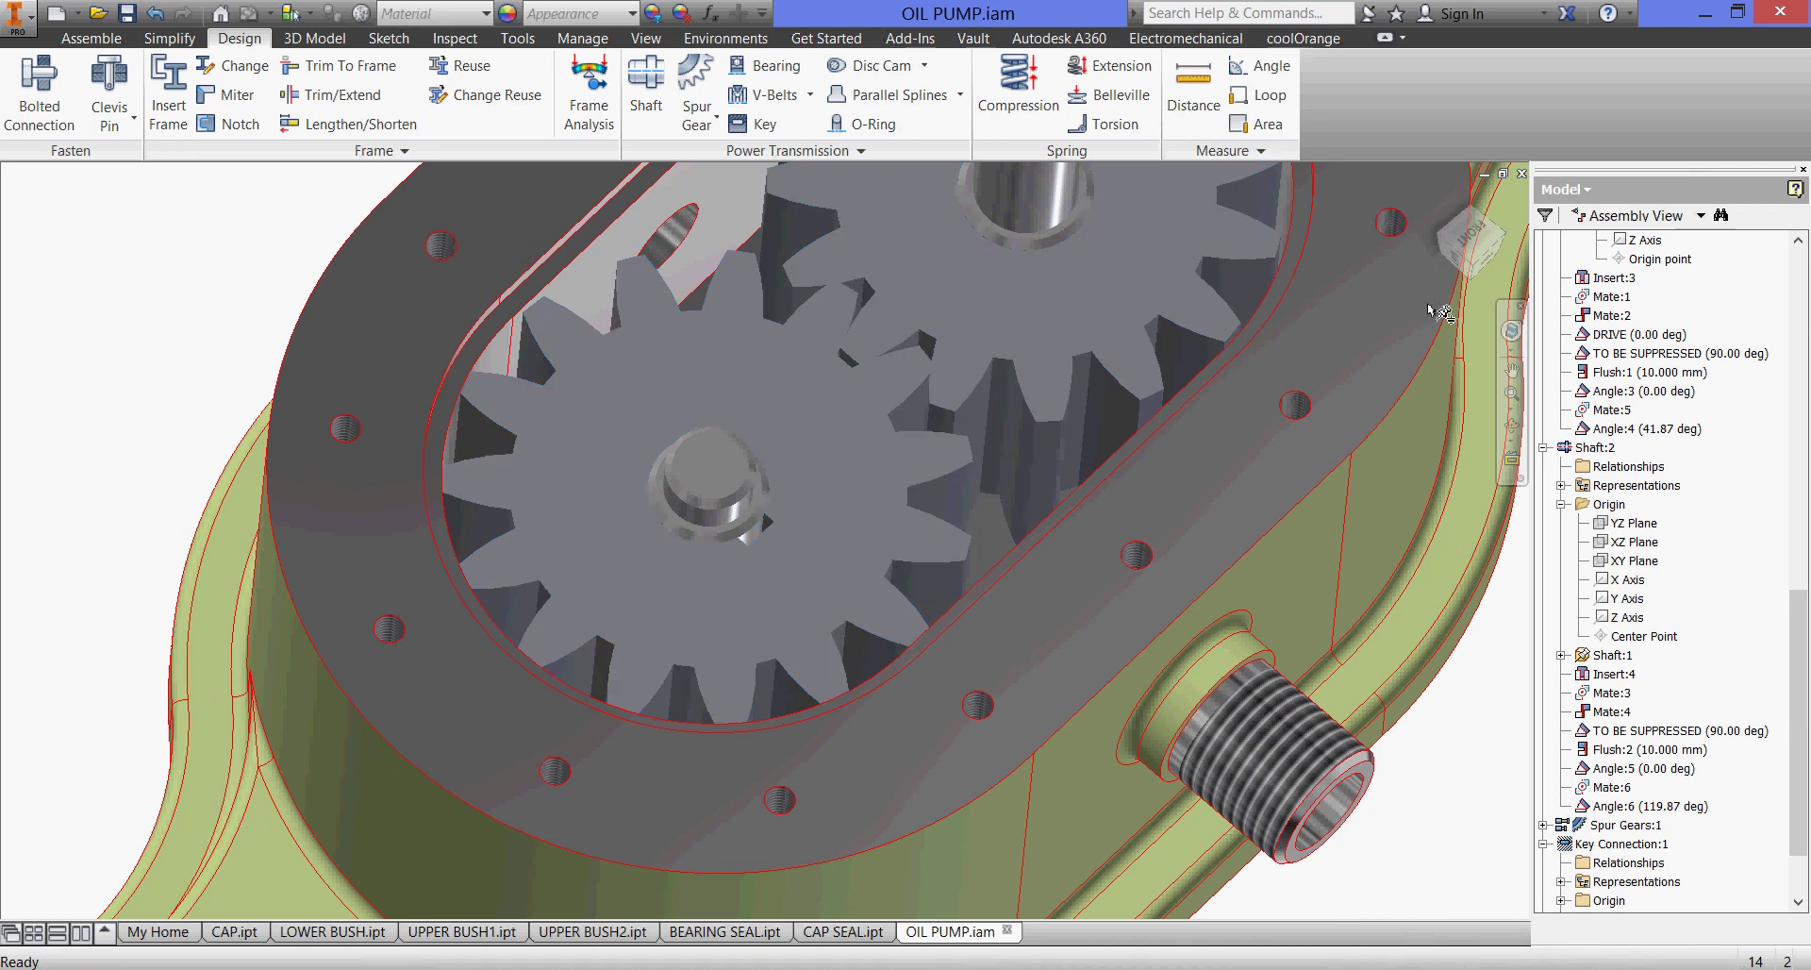
left_click(1458, 219)
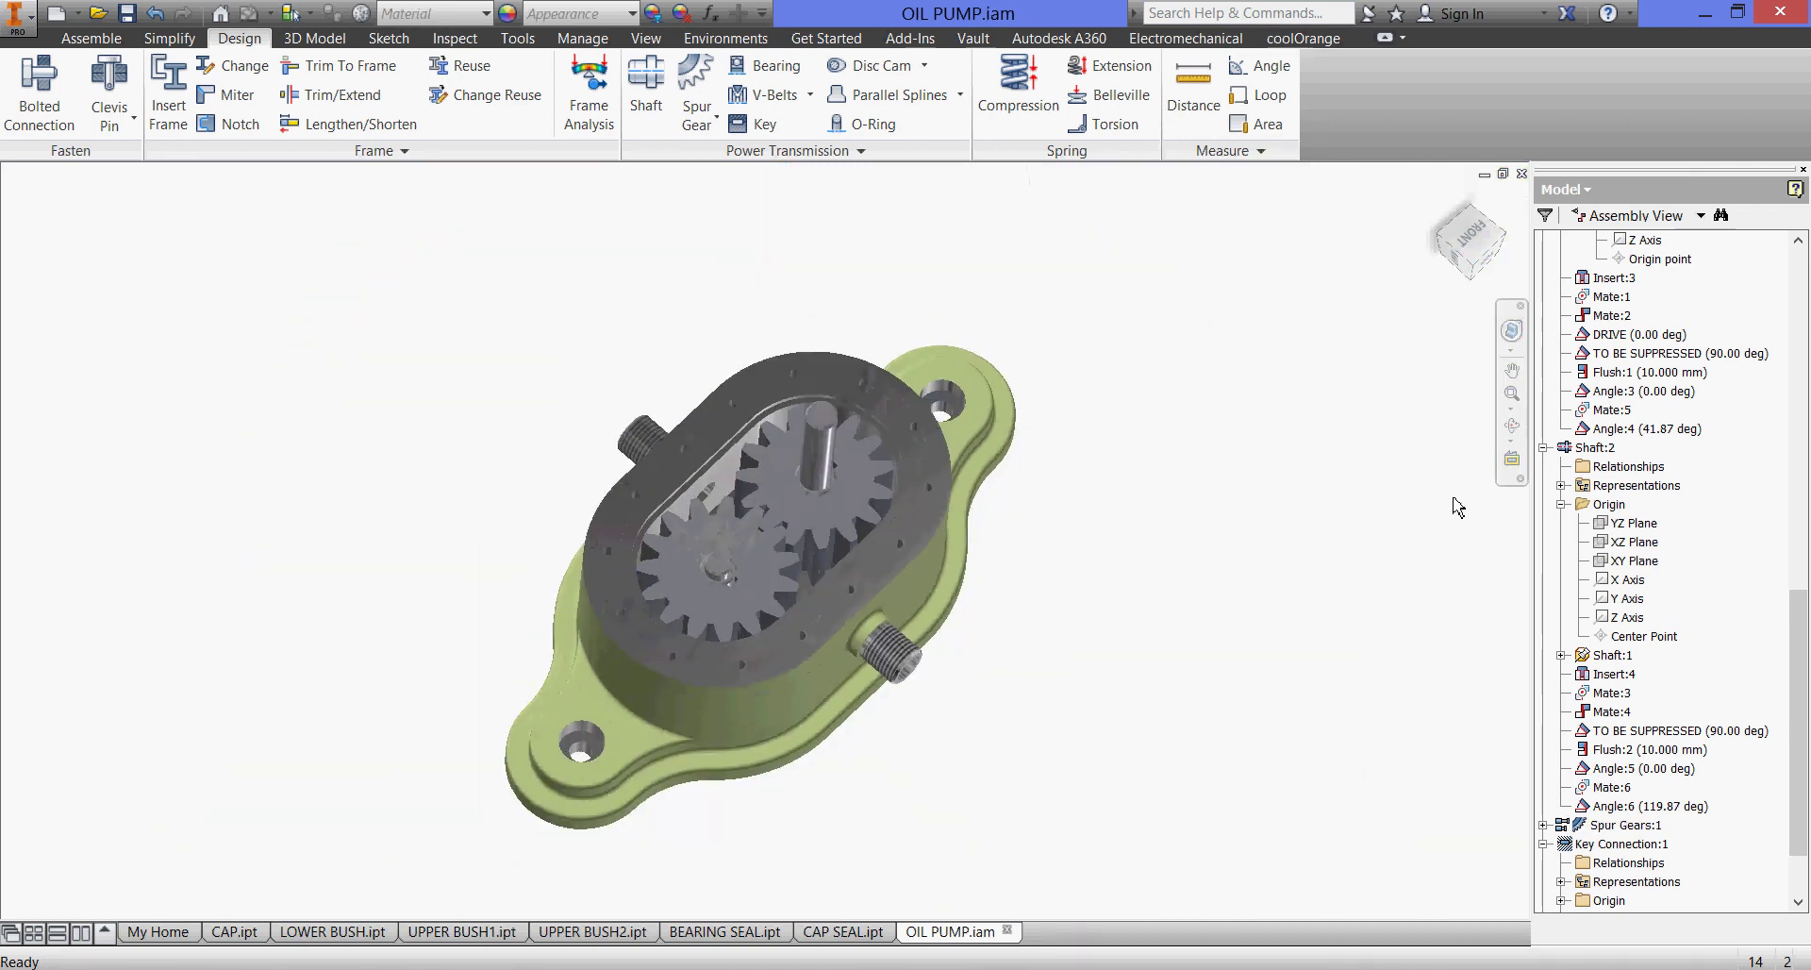
left_click(1440, 204)
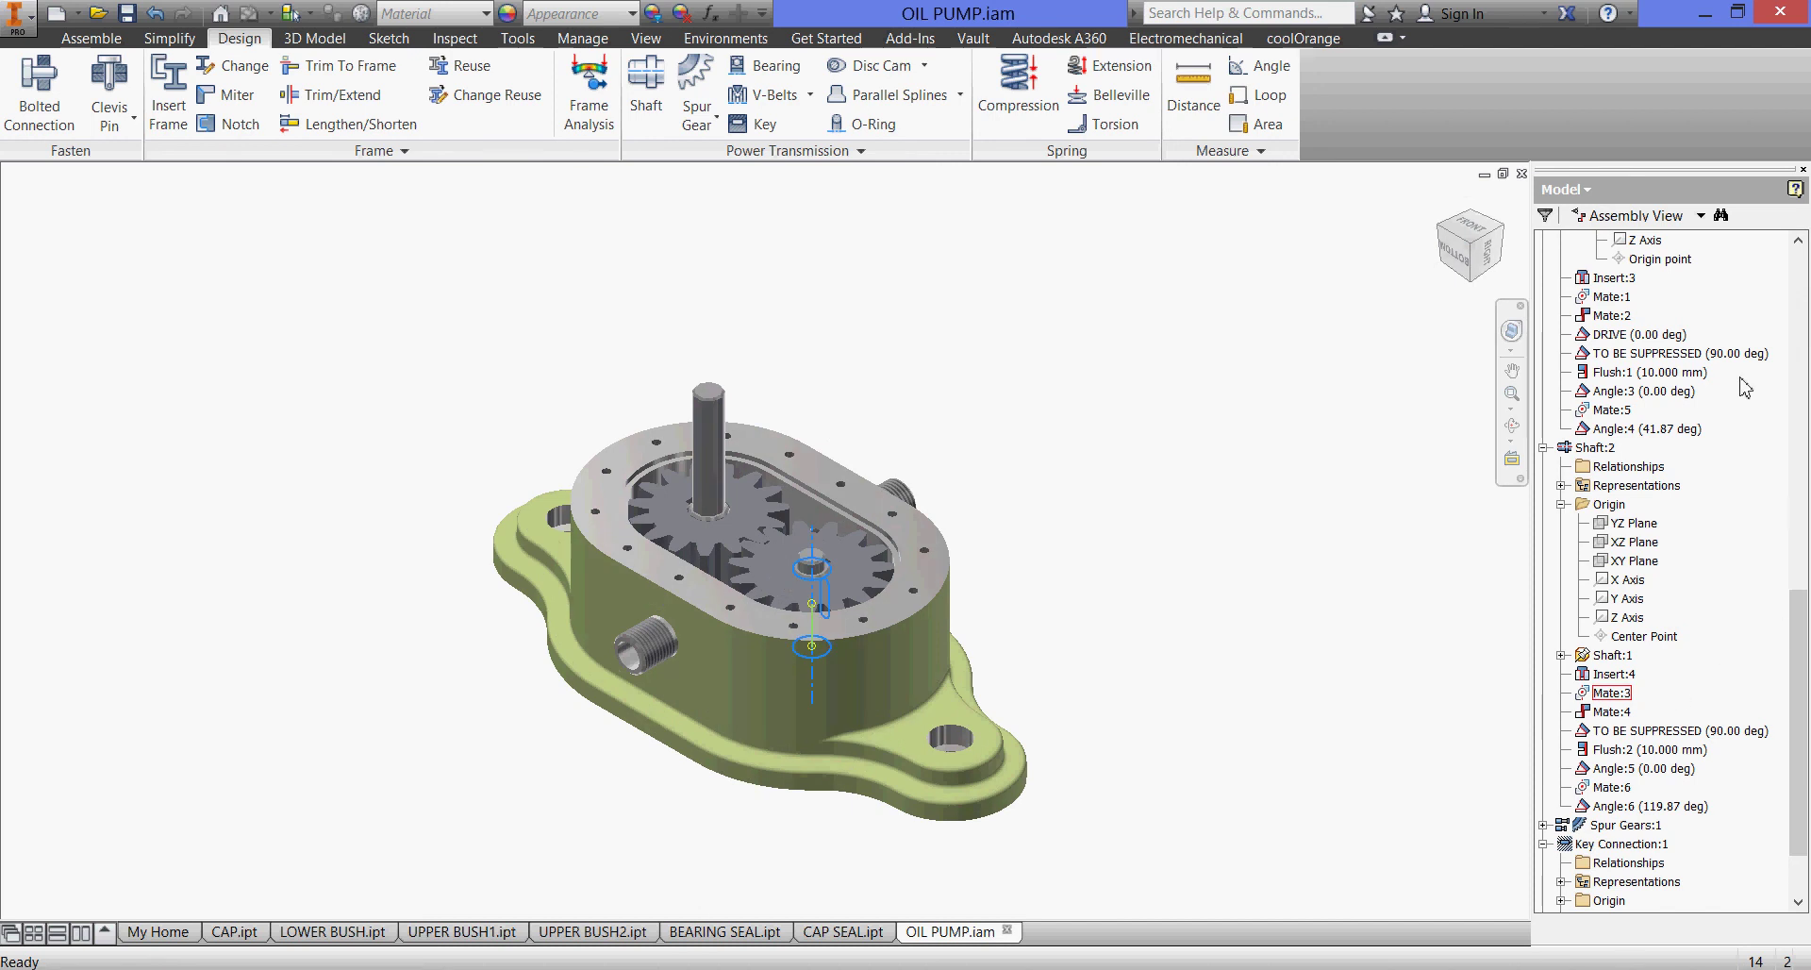
- Suppress the TO BE SUPPRESSED constraint and save OIL PUMP.iam with its dependents
left_click(1688, 353)
right_click(1650, 354)
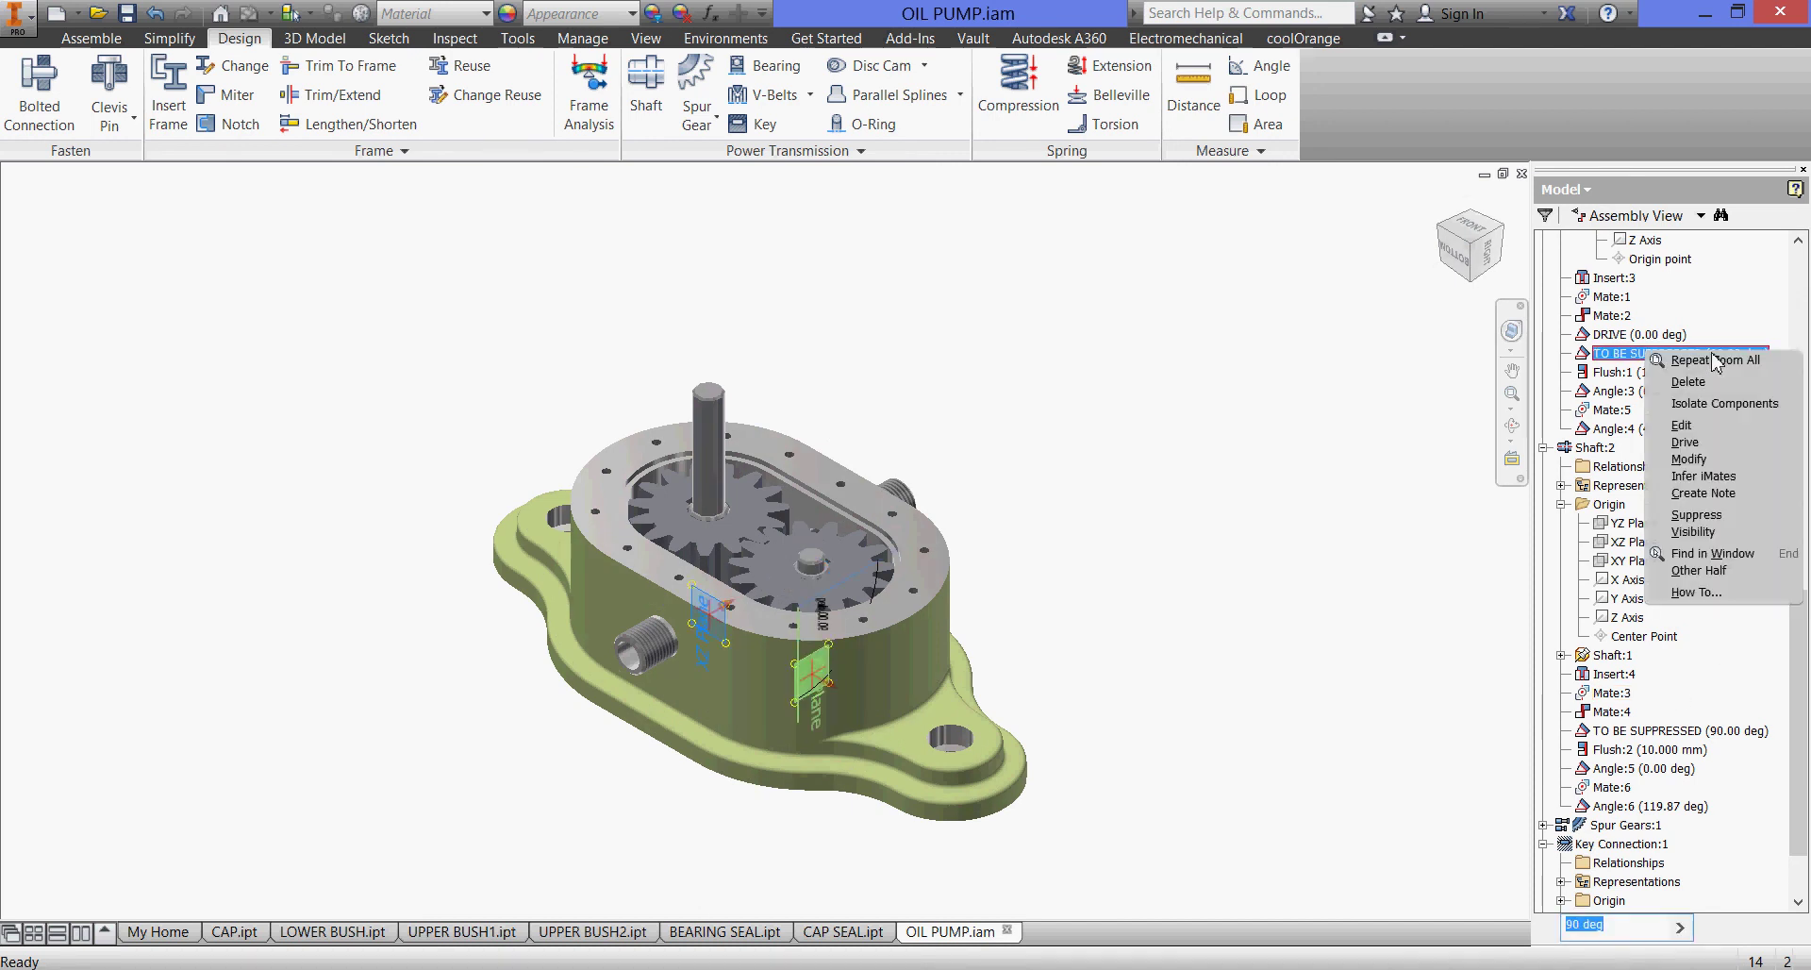
left_click(1696, 515)
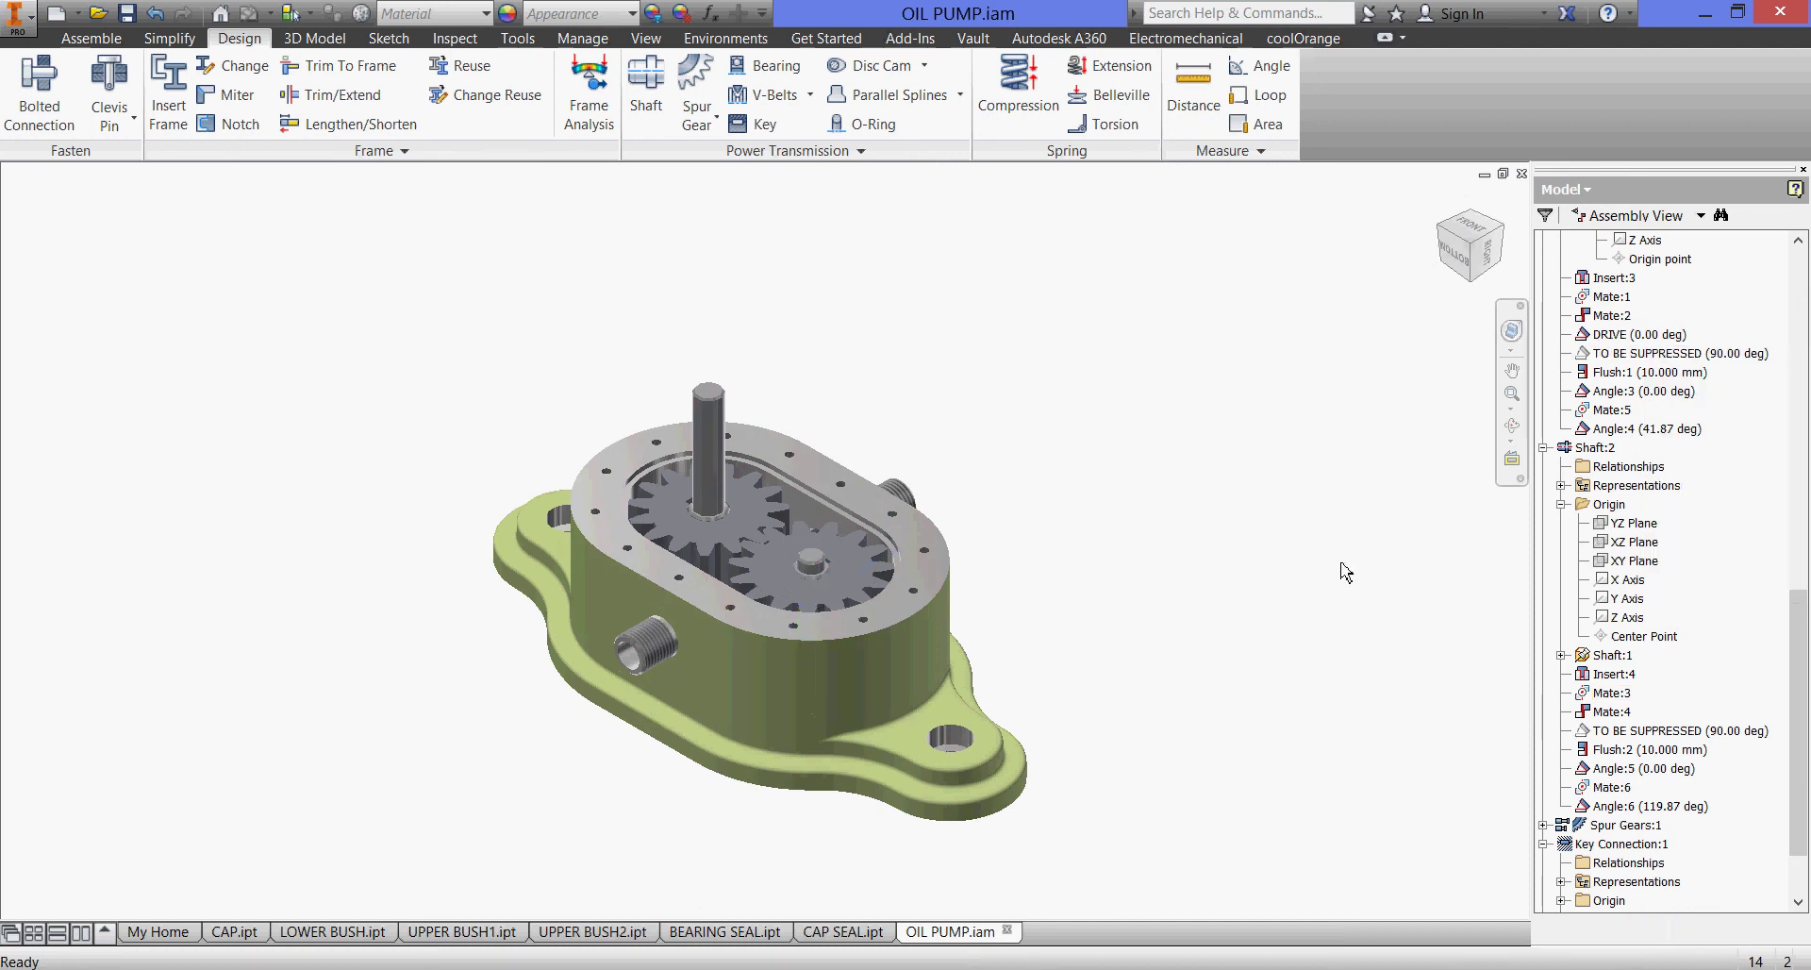
left_click(127, 13)
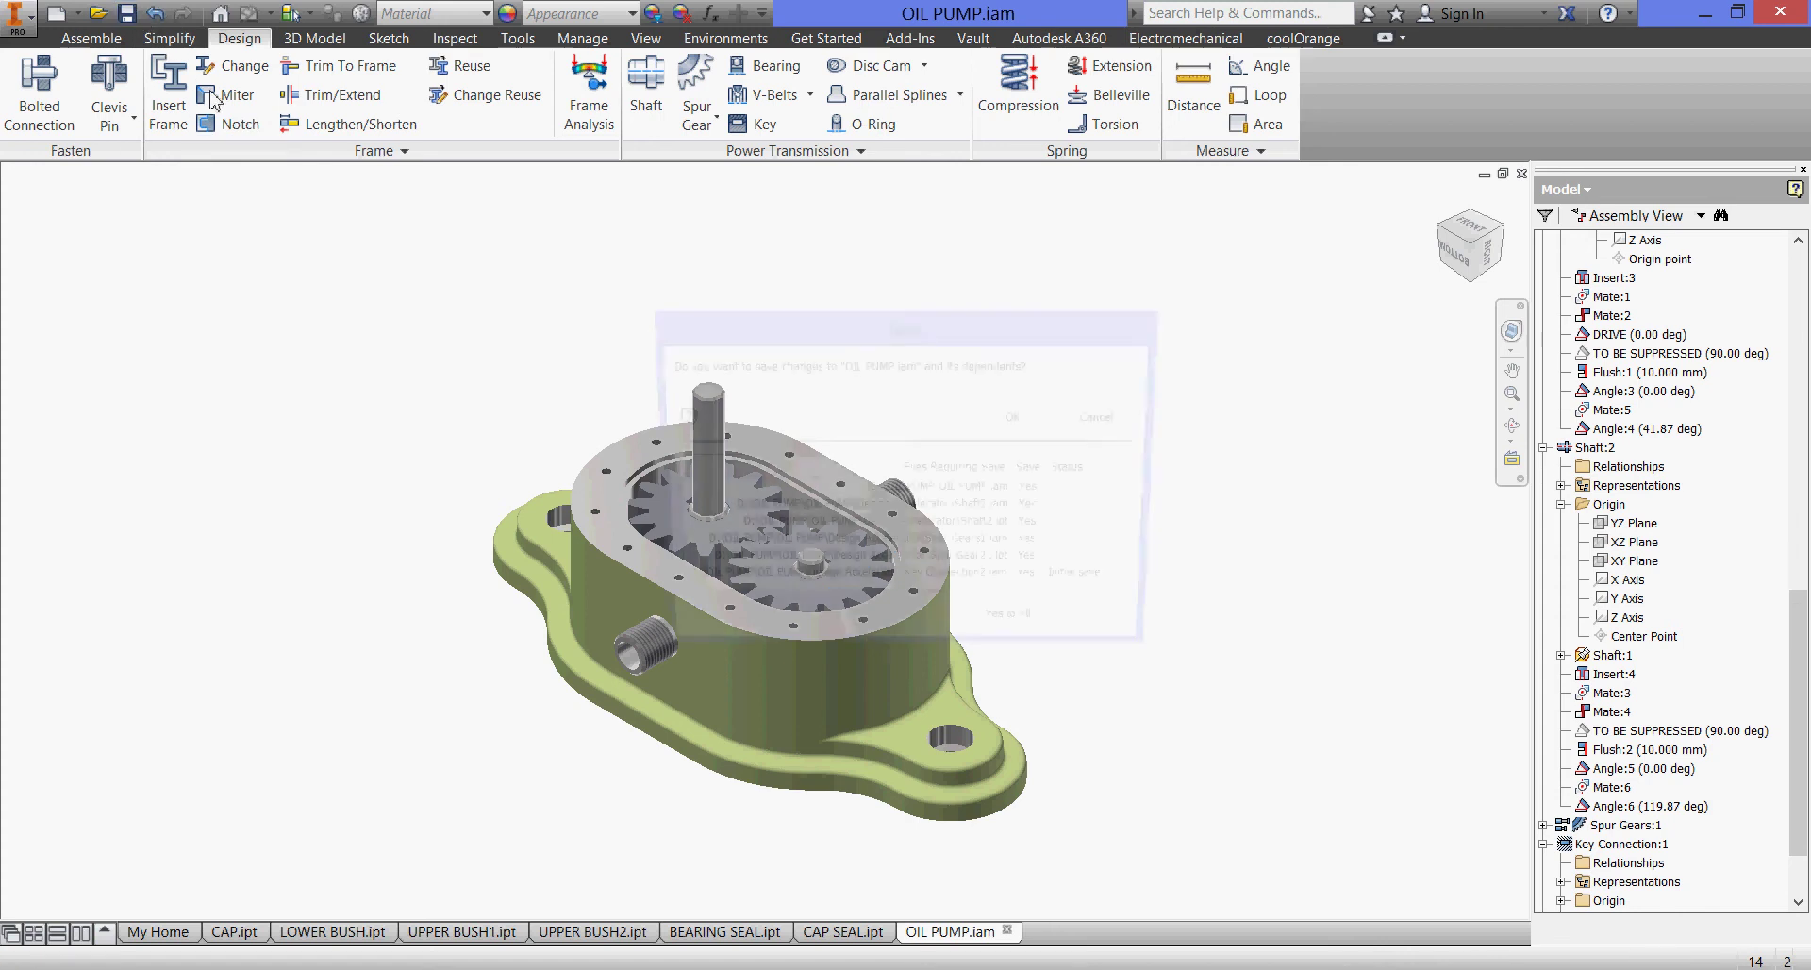
left_click(1035, 421)
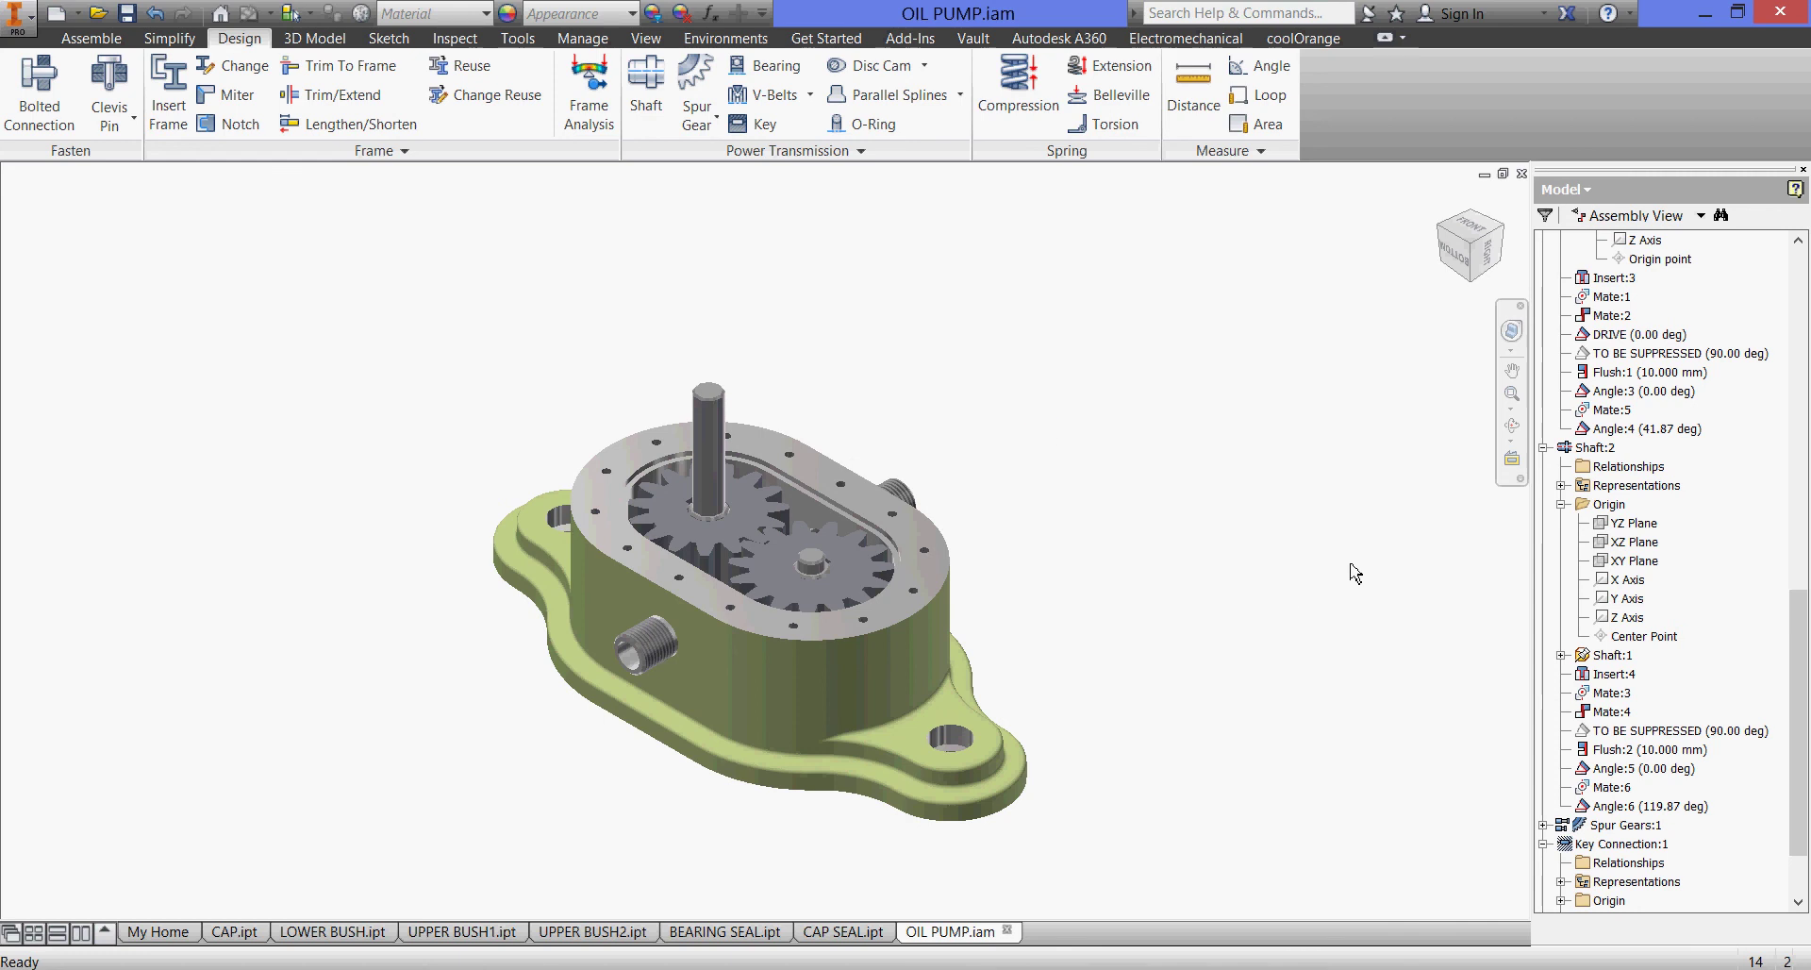
- Set up the DRIVE constraint to drive from 0 to an end angle of 360 deg
left_click(1603, 335)
right_click(1604, 335)
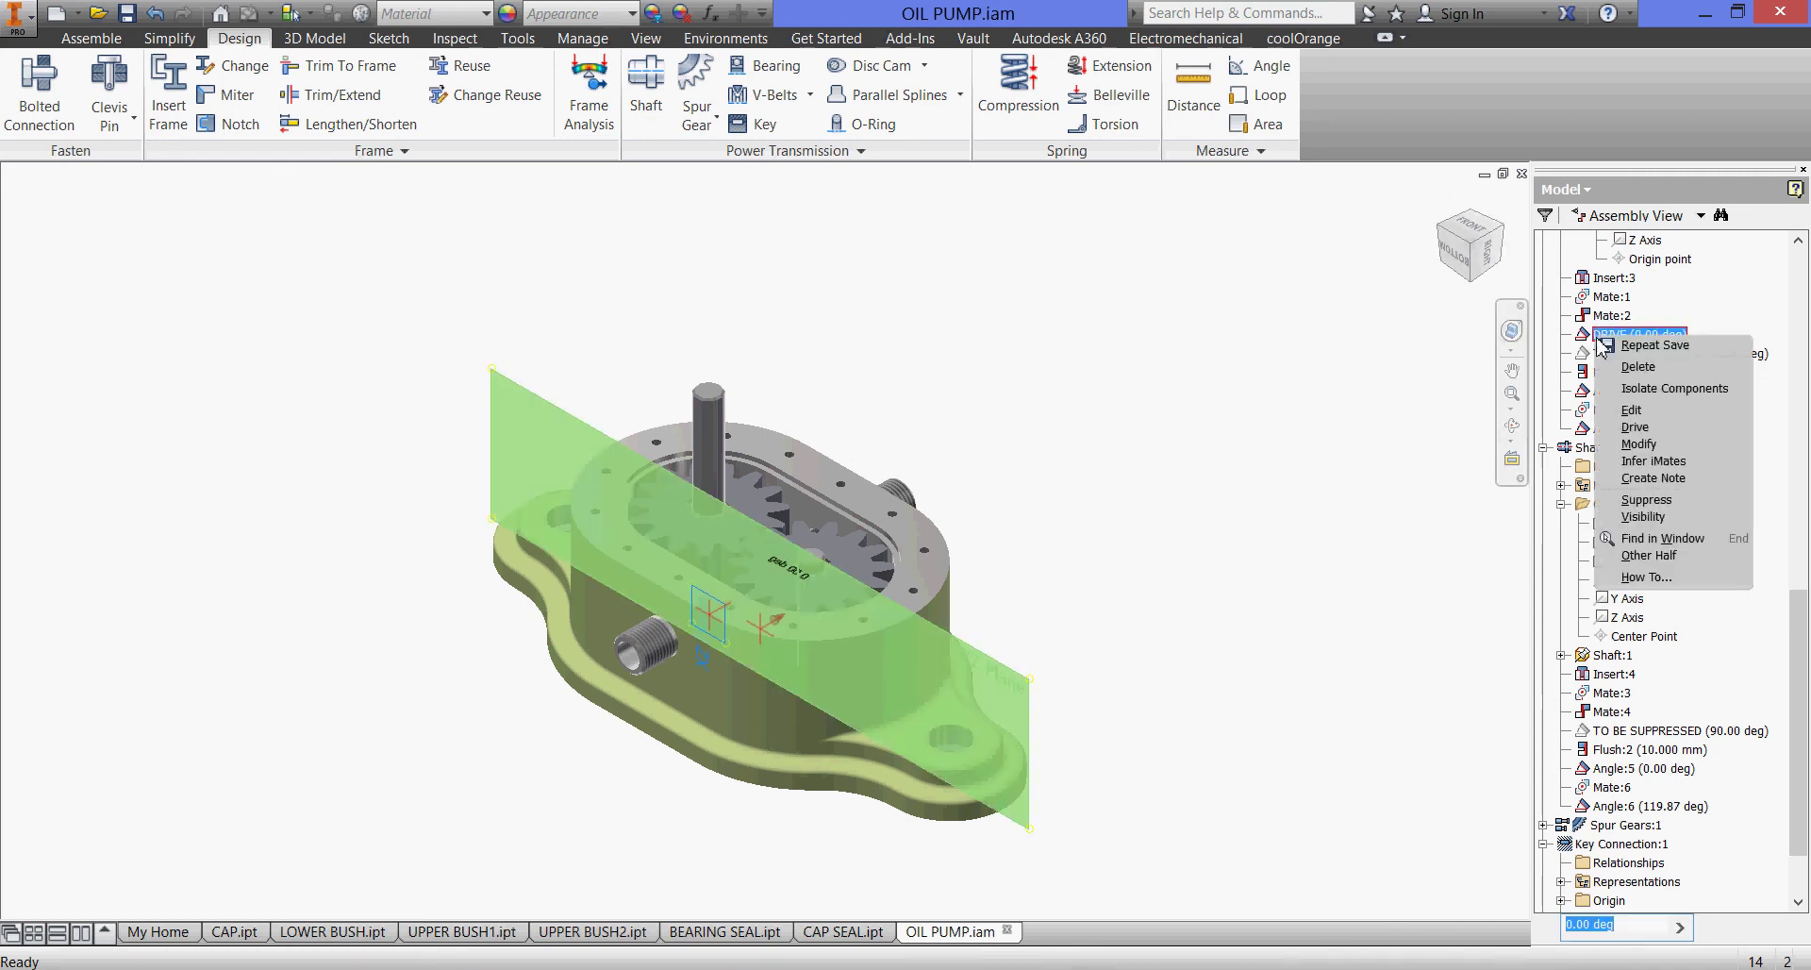
left_click(1639, 426)
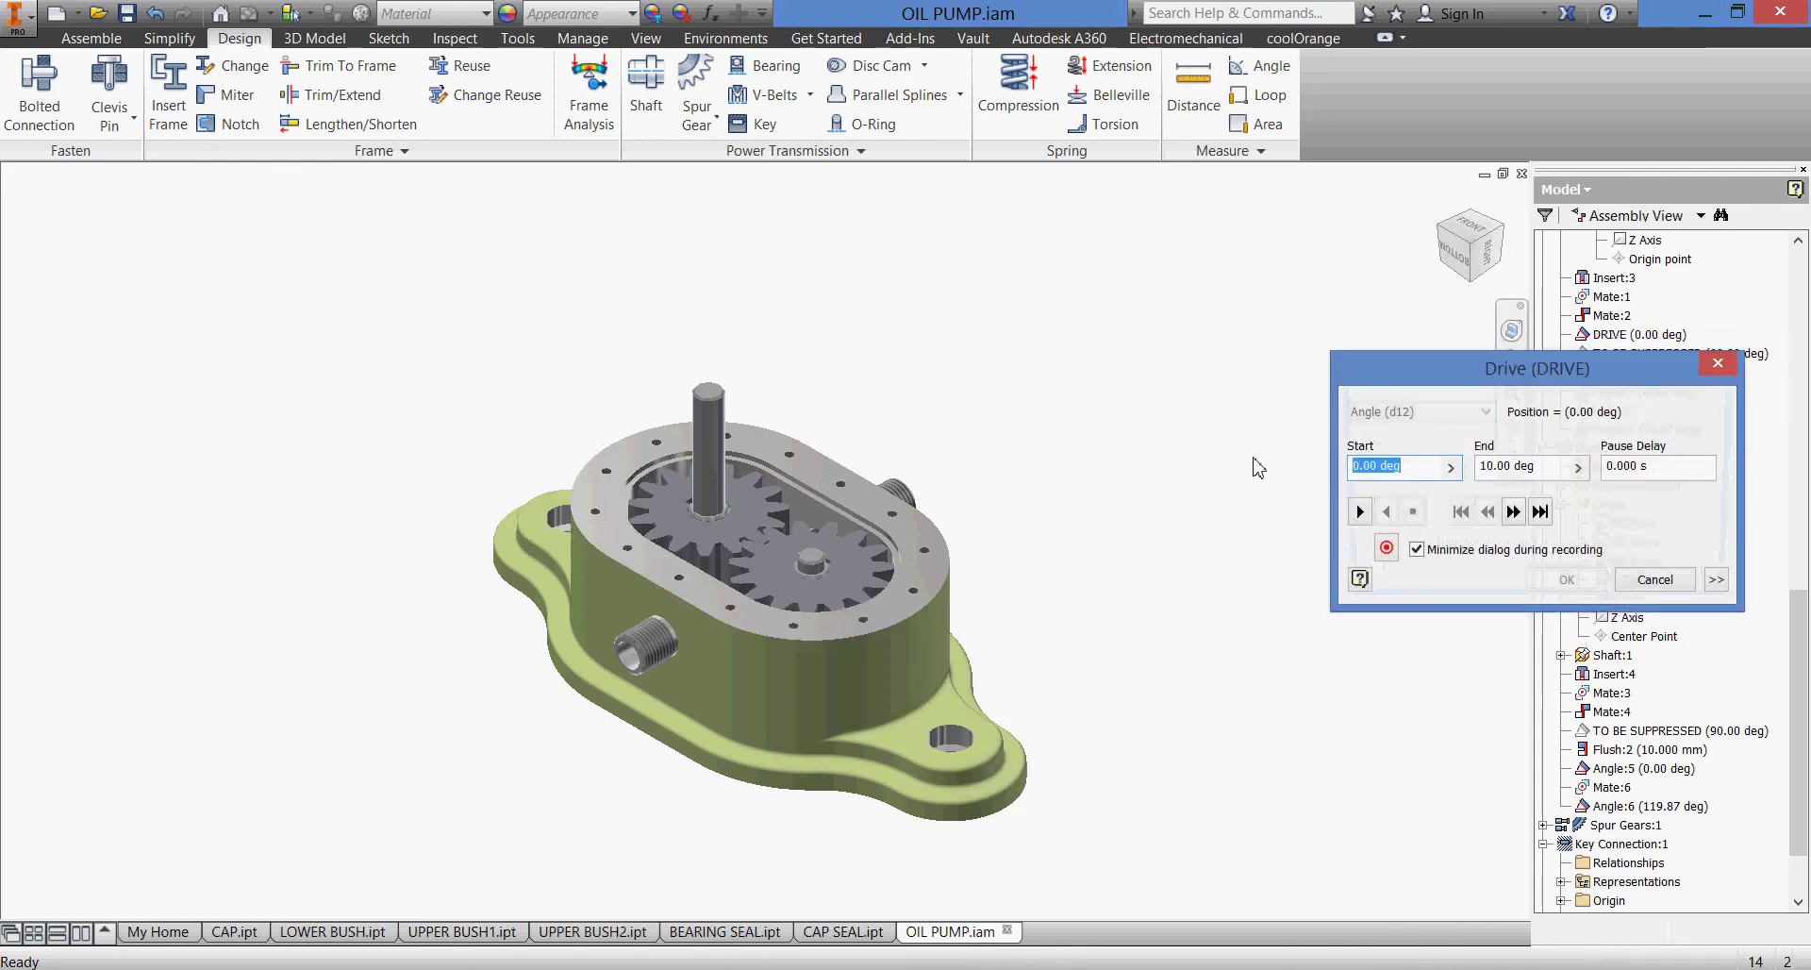
left_click(1512, 465)
double_click(1511, 465)
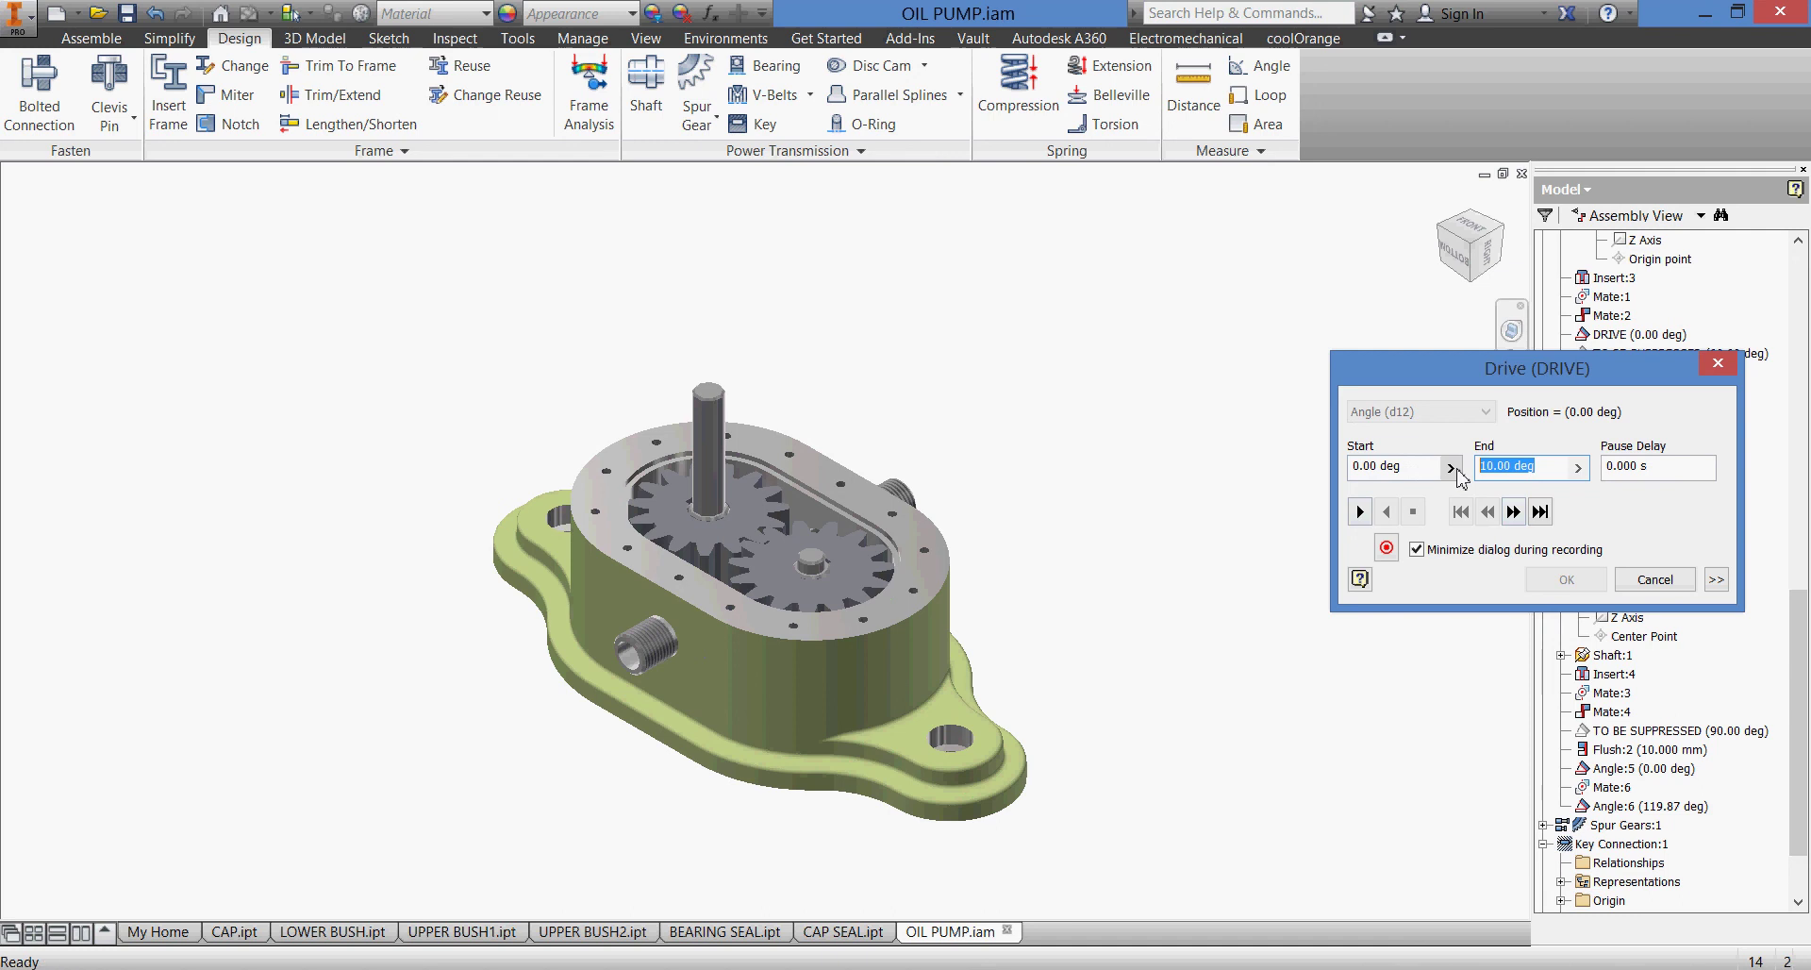
type("360")
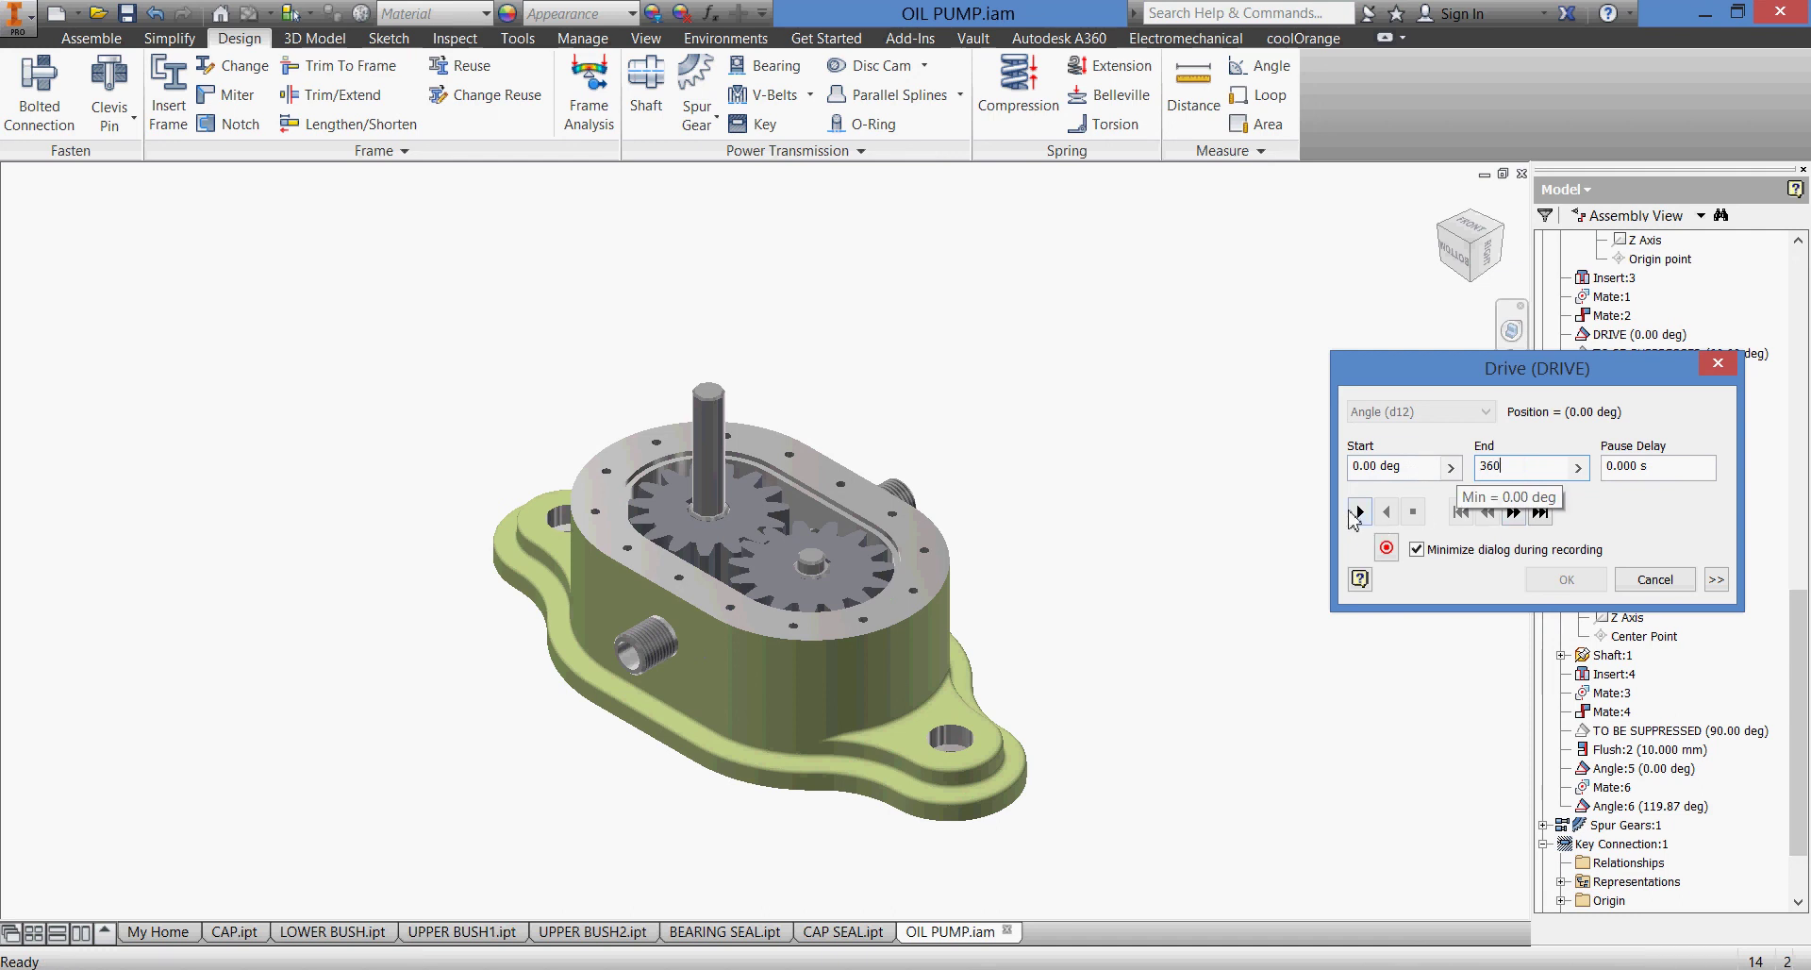
- Play the drive through a full turn, rewind it to 0.00 deg, and cancel without keeping changes
left_click(1359, 512)
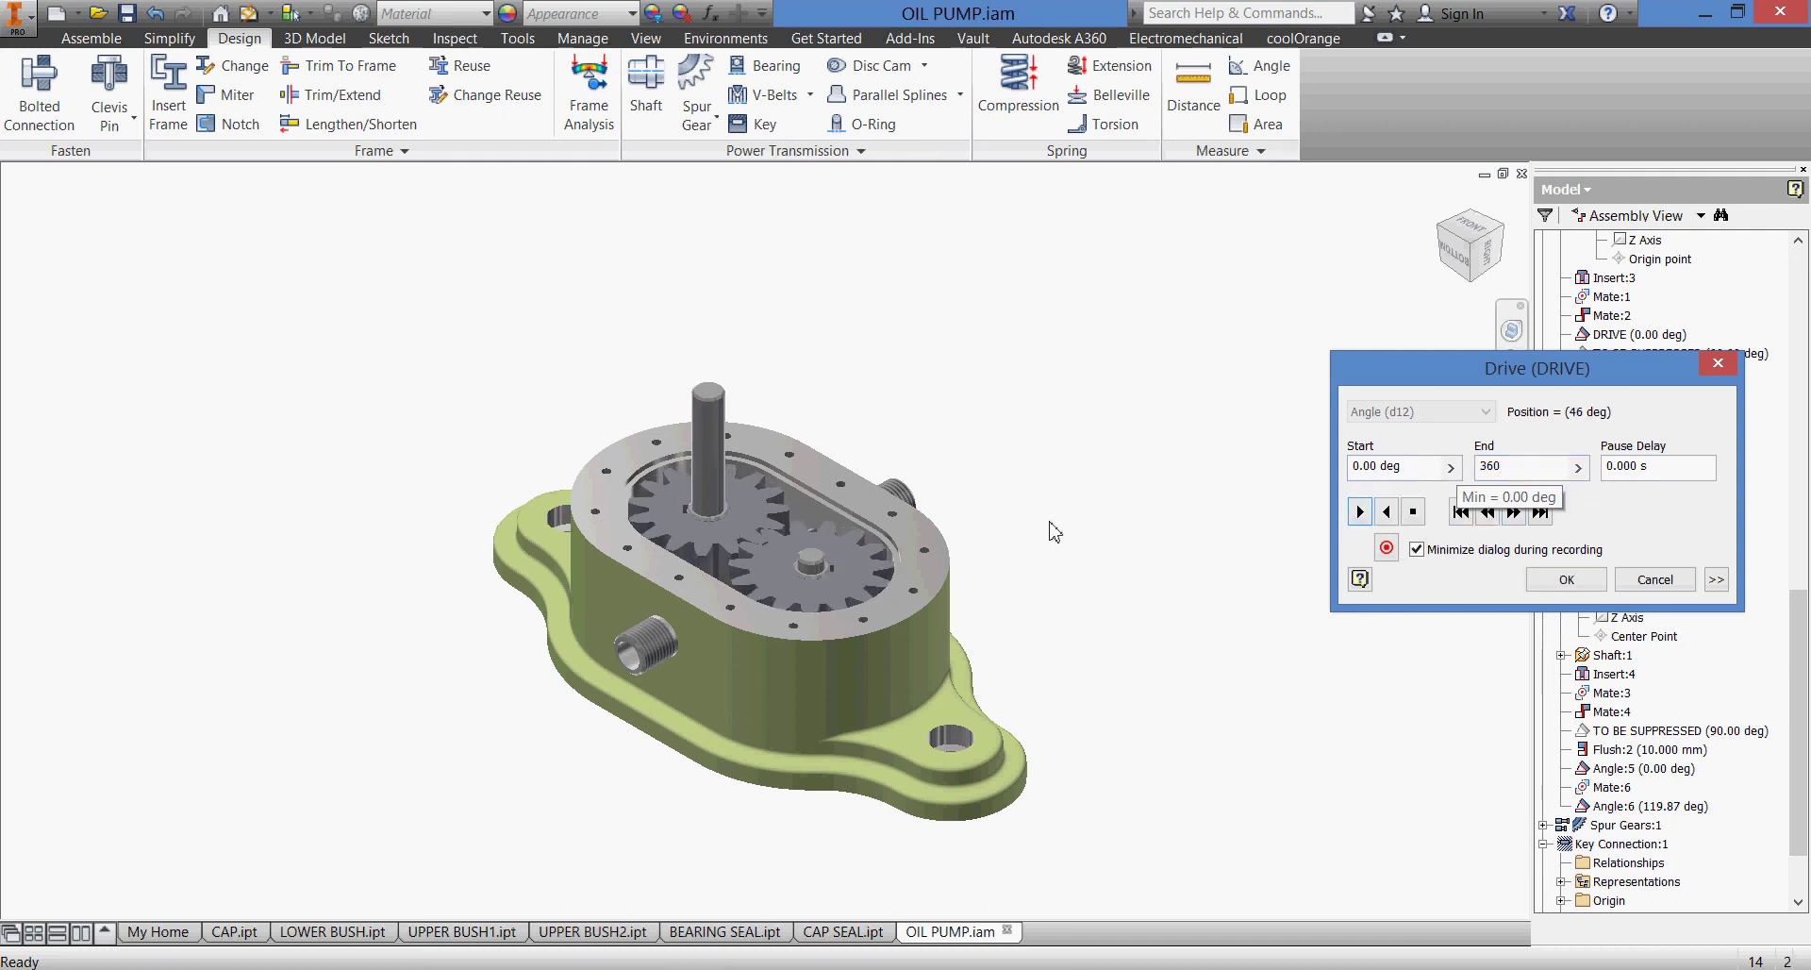
scroll(985, 520, "up", 4)
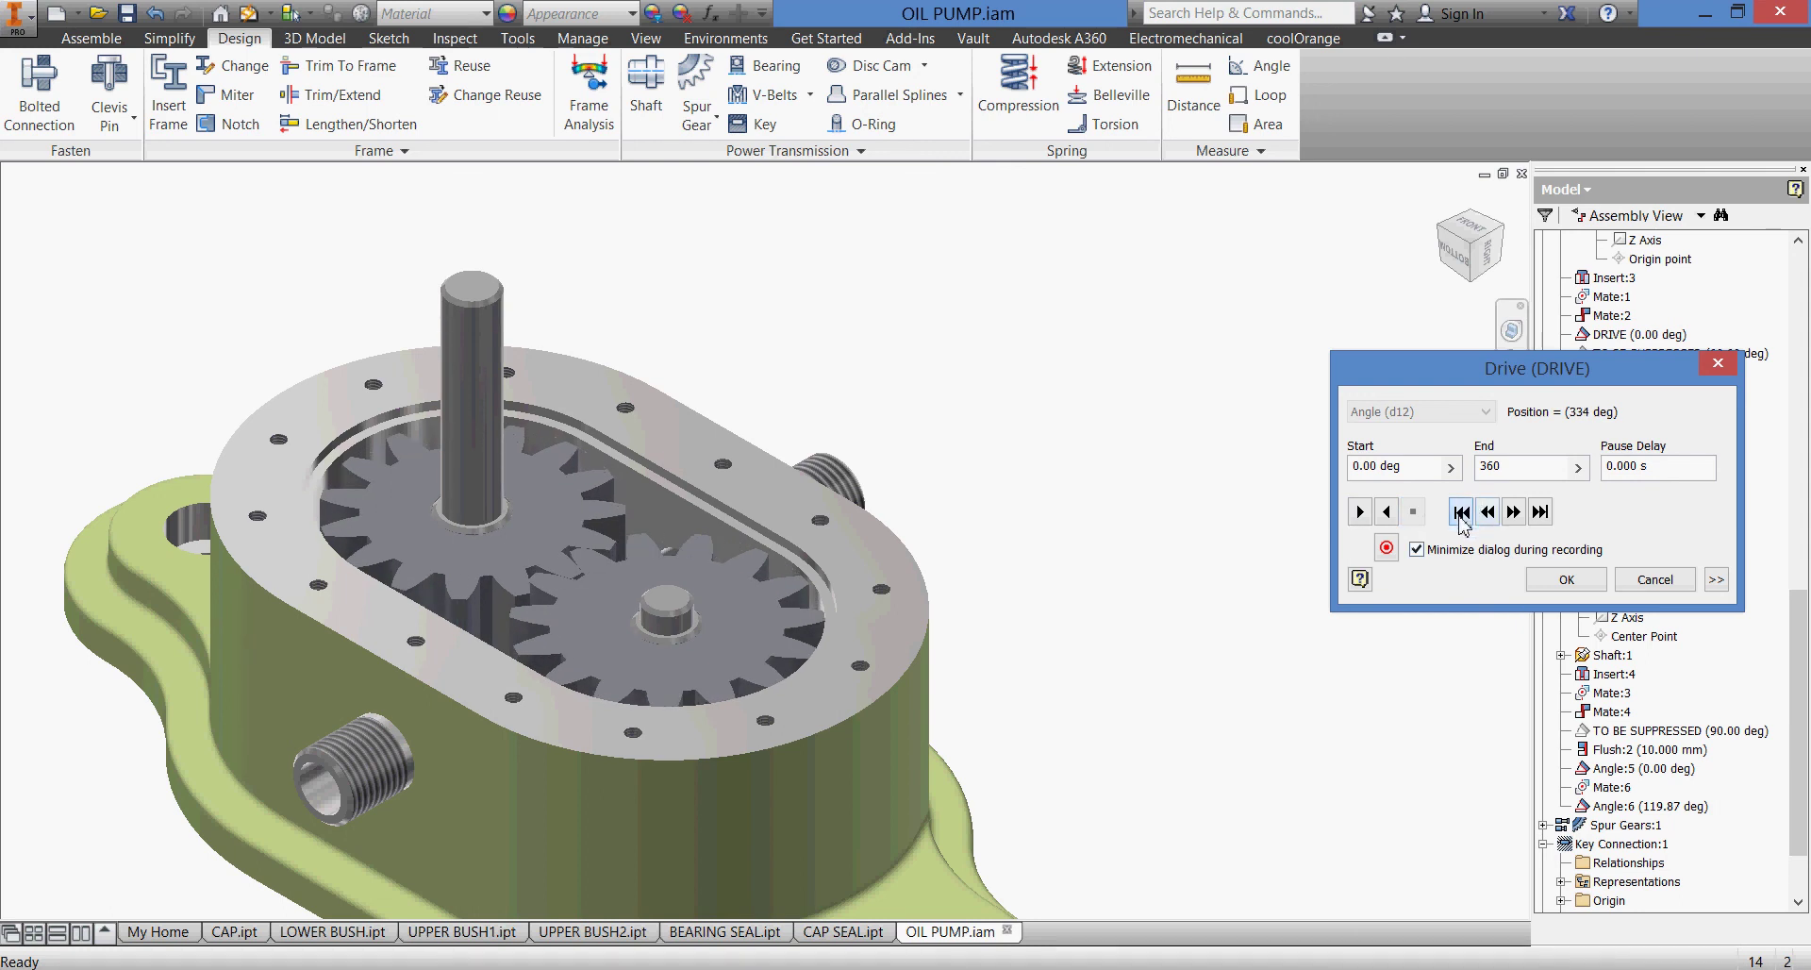
left_click(1460, 512)
left_click(1642, 581)
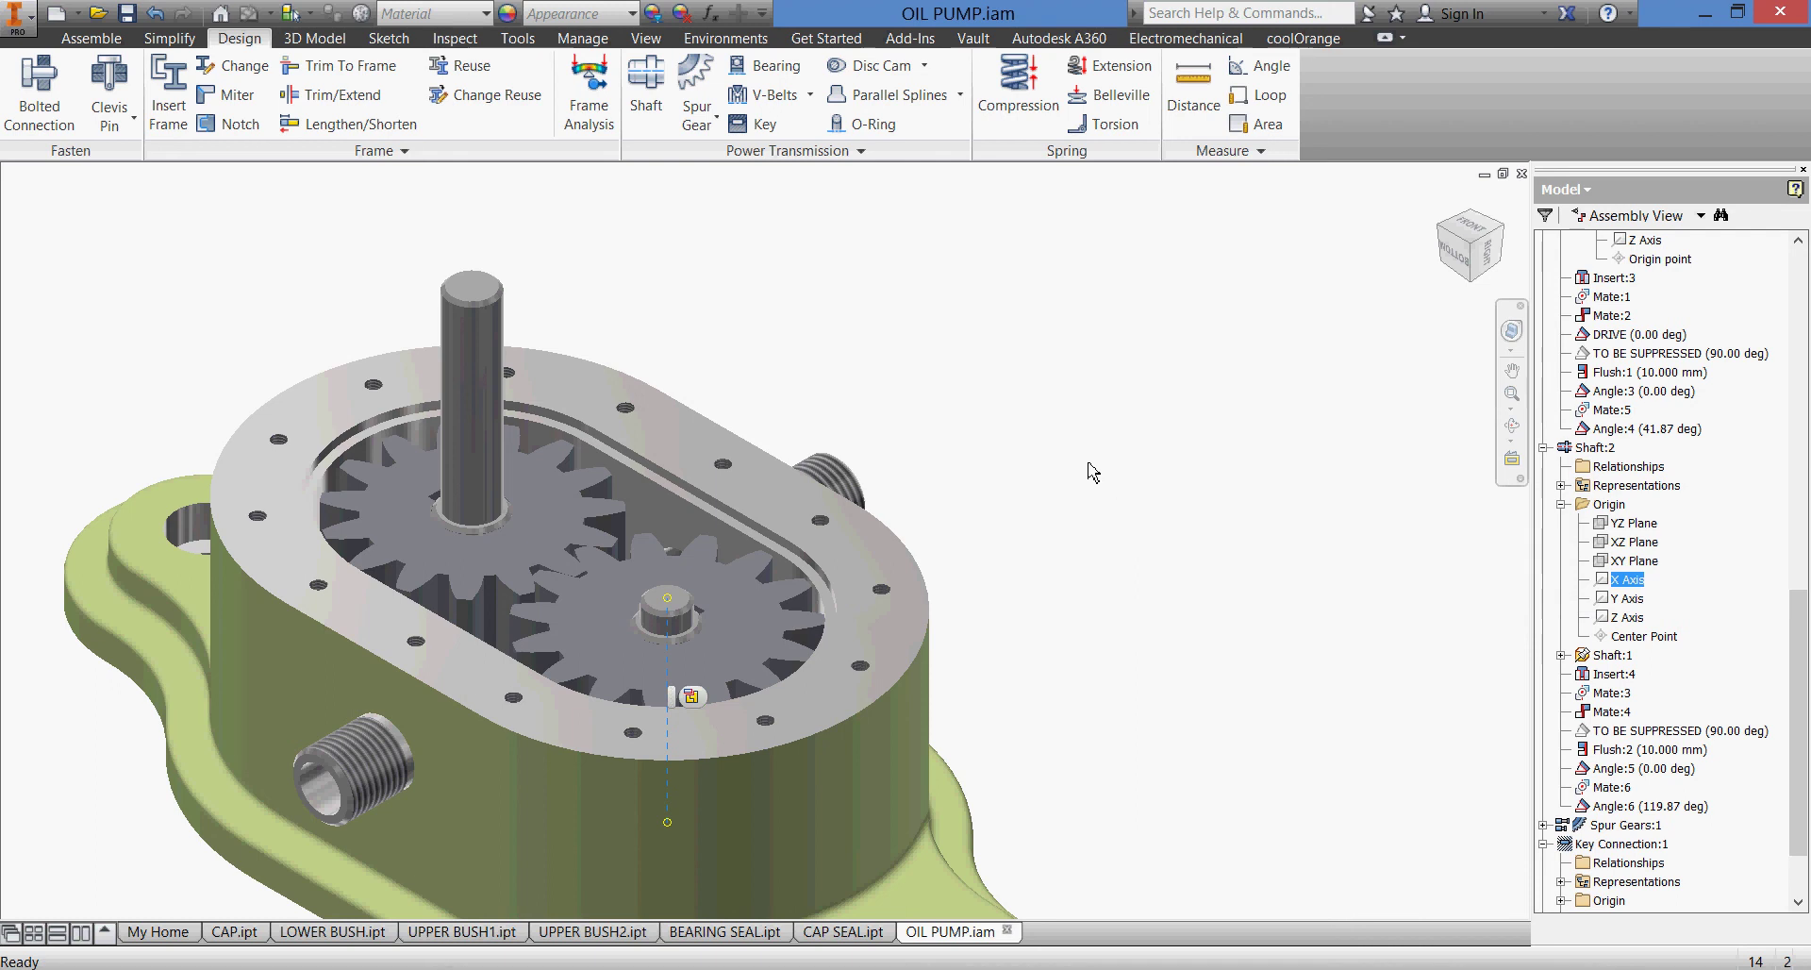
- Orbit the pump to a top-down view, zoom in, and briefly select the Spur Gears
key("Escape")
middle_click_drag(1075, 460, 1250, 370, "shift")
scroll(1249, 370, "up", 5)
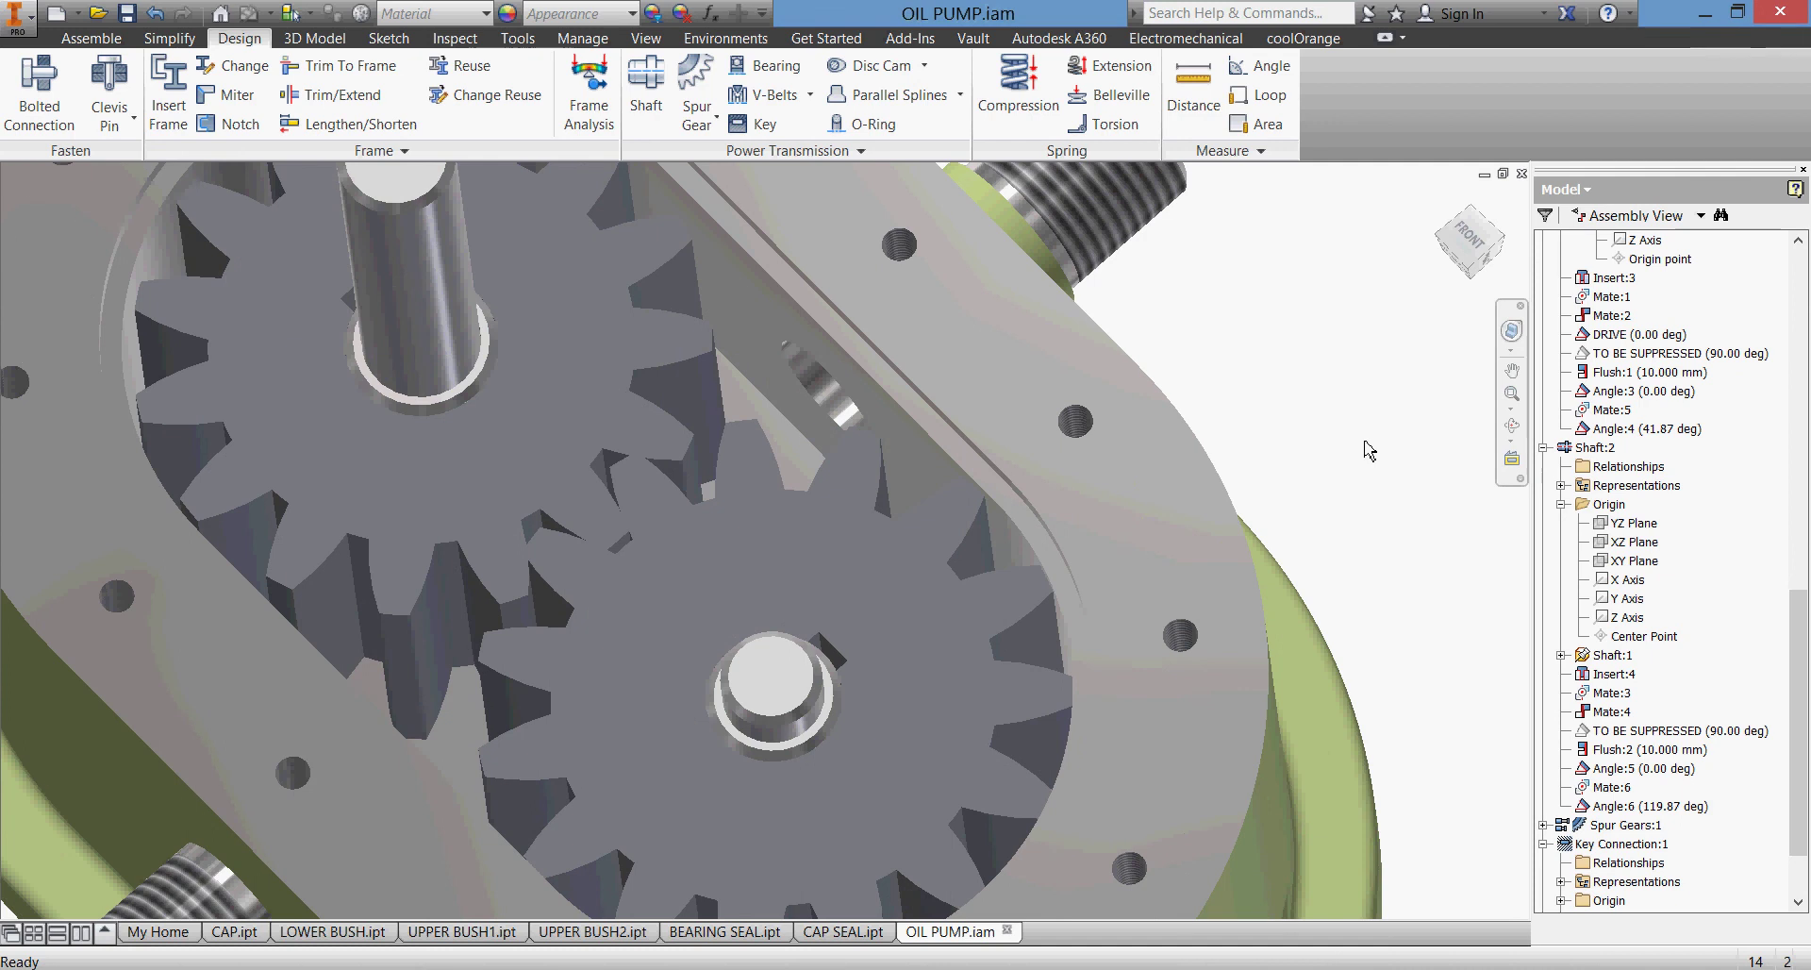
left_click(852, 557)
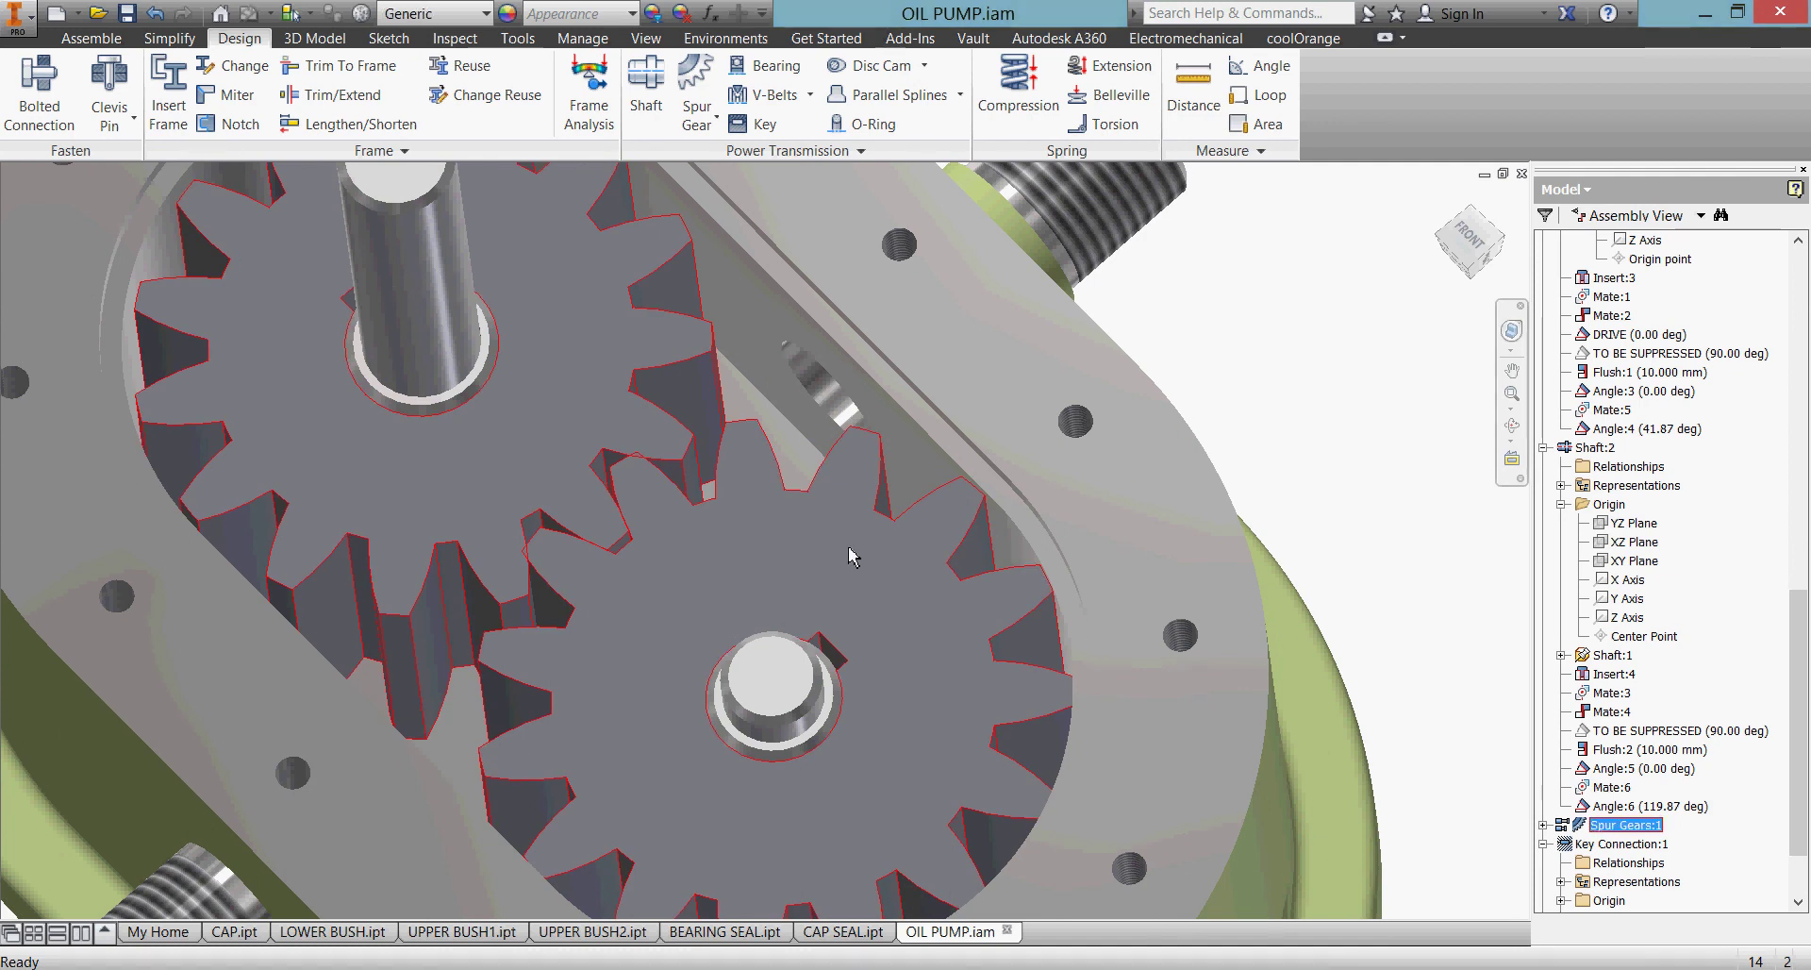
key("Escape")
- Pan along the meshing gear teeth for a close look, then centre both gears in view
scroll(582, 485, "up", 5)
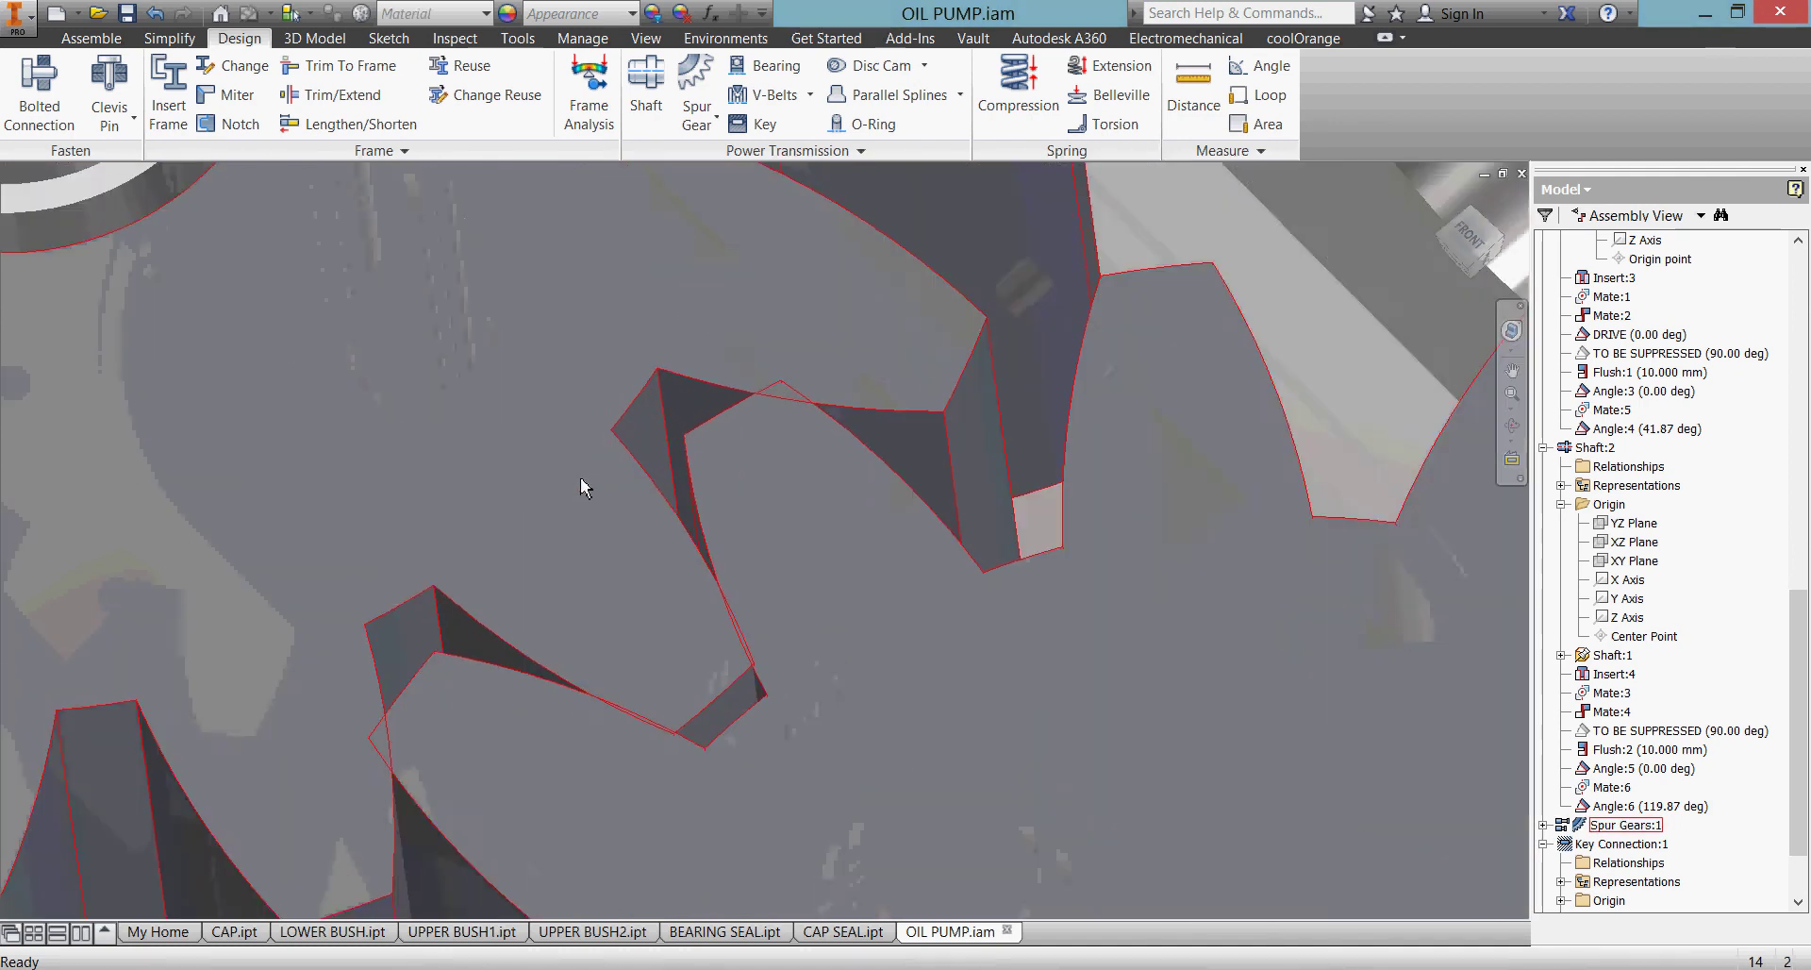
left_click_drag(686, 687, 666, 403)
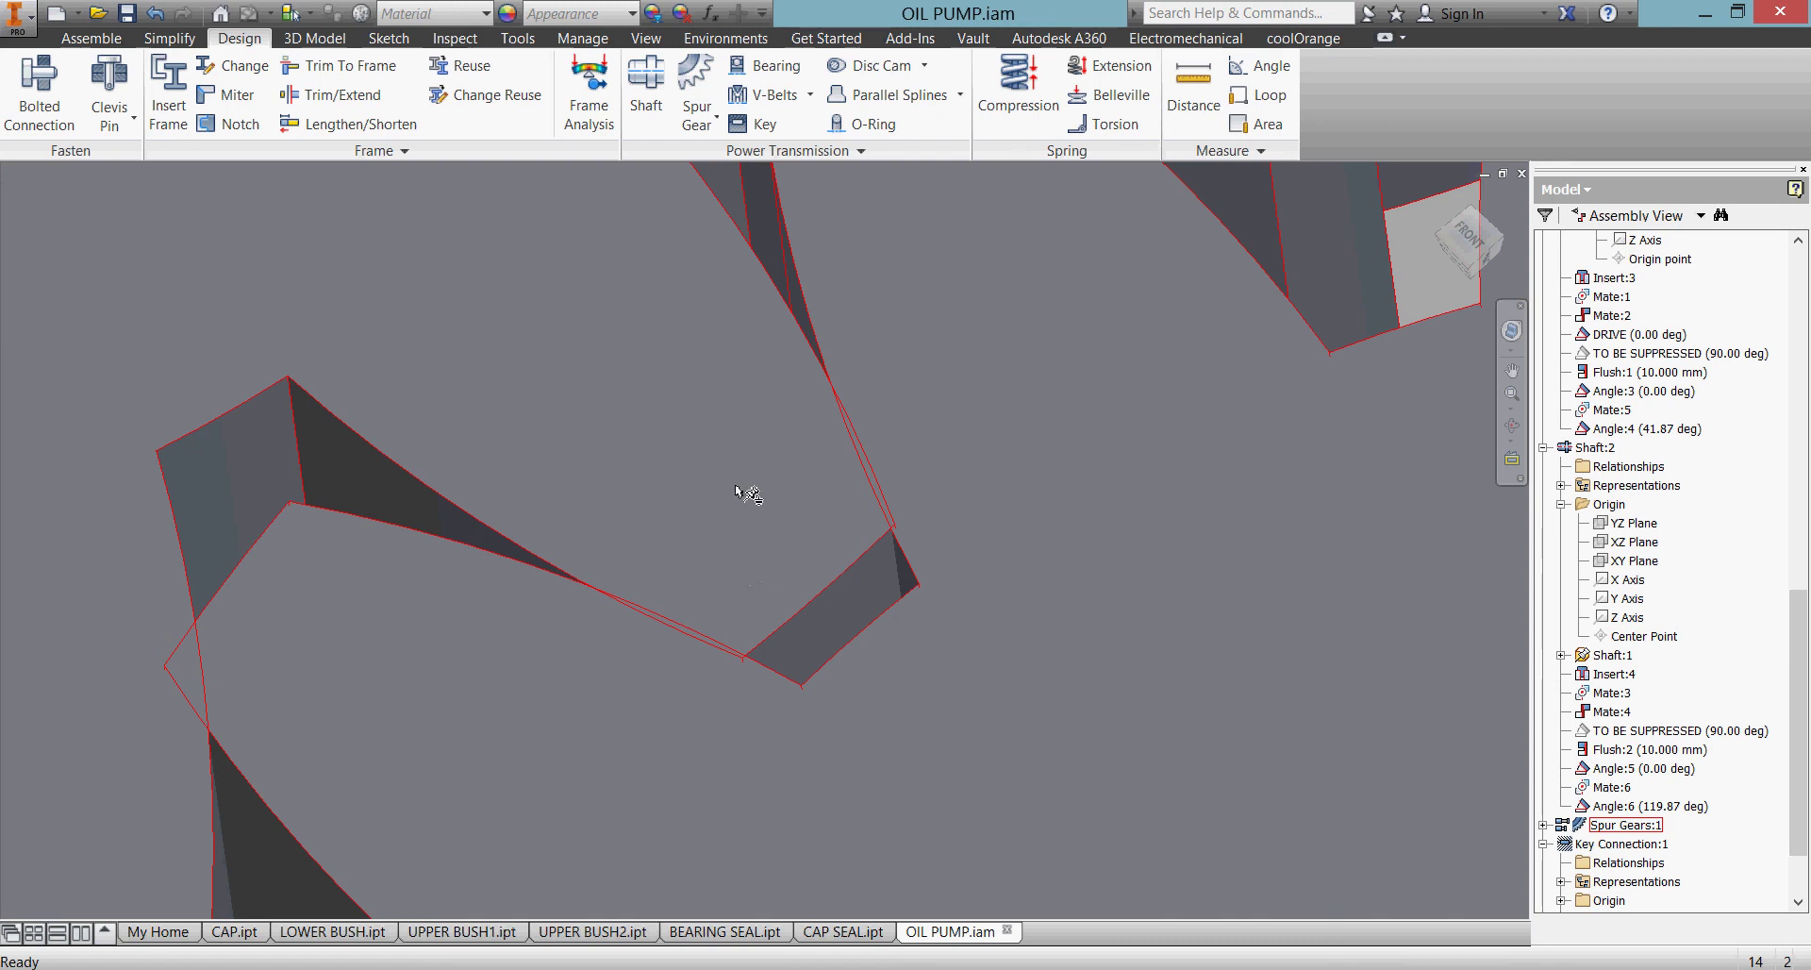
middle_click_drag(745, 493, 962, 560, "shift")
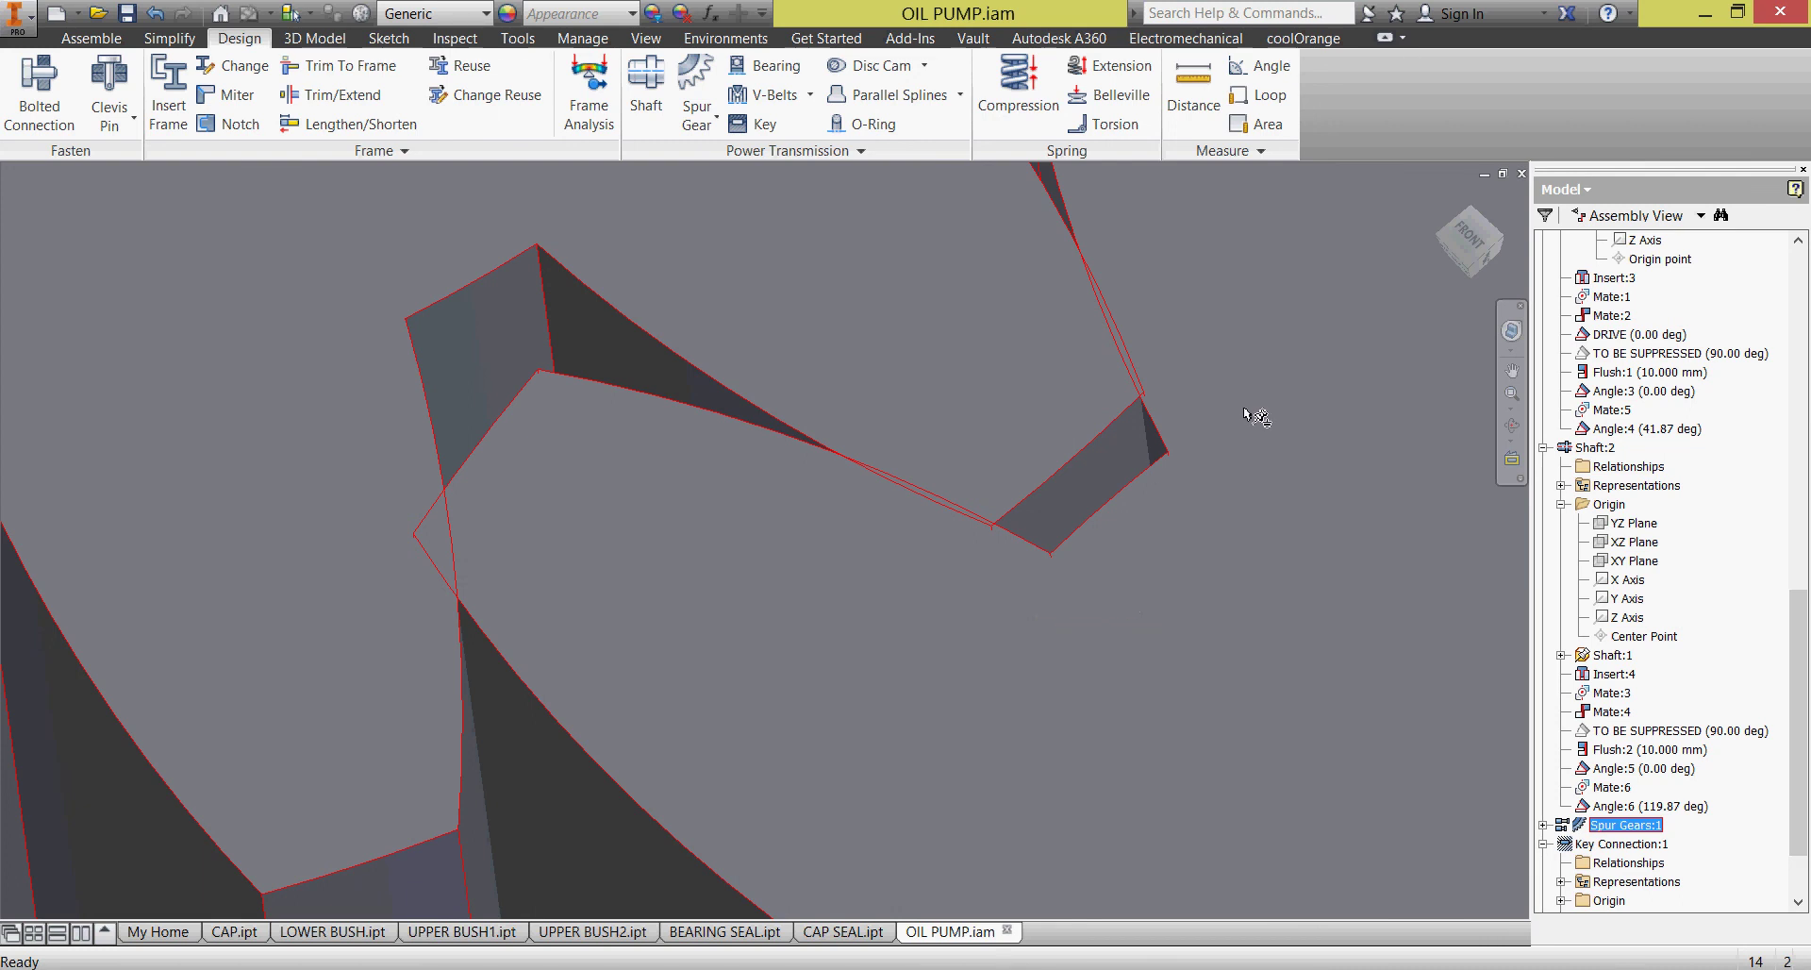
scroll(1270, 462, "up", 10)
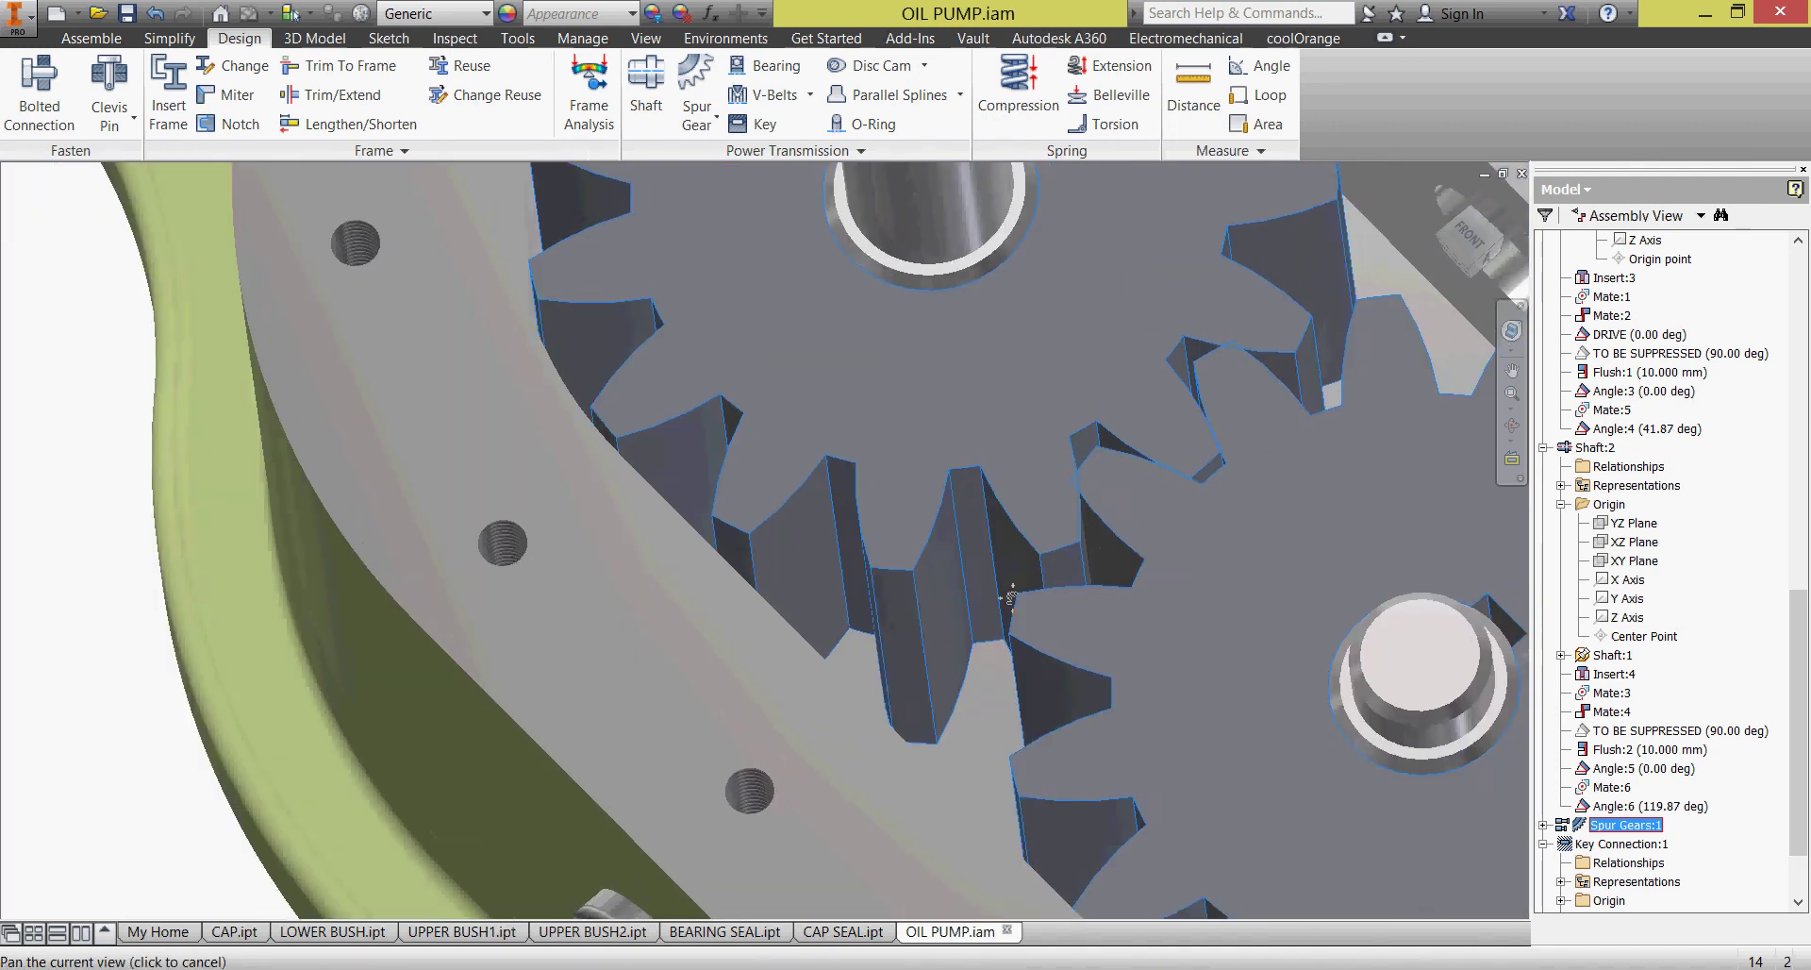
scroll(849, 660, "up", 5)
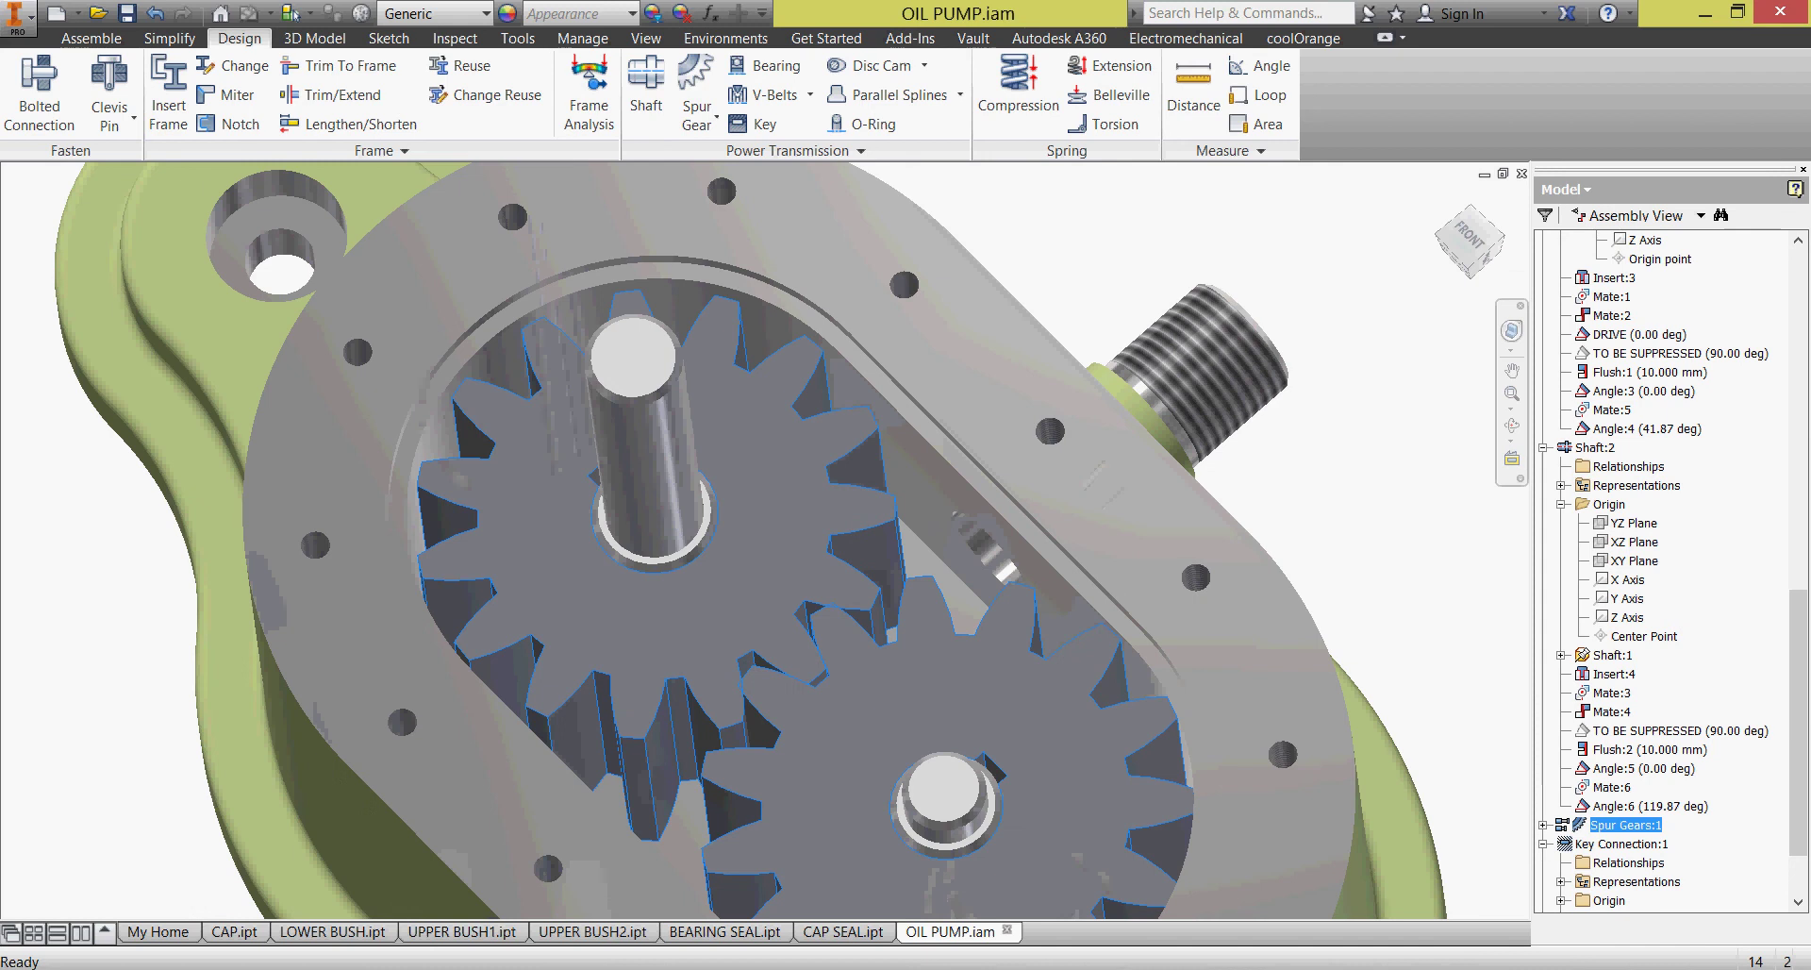
left_click_drag(849, 669, 838, 610)
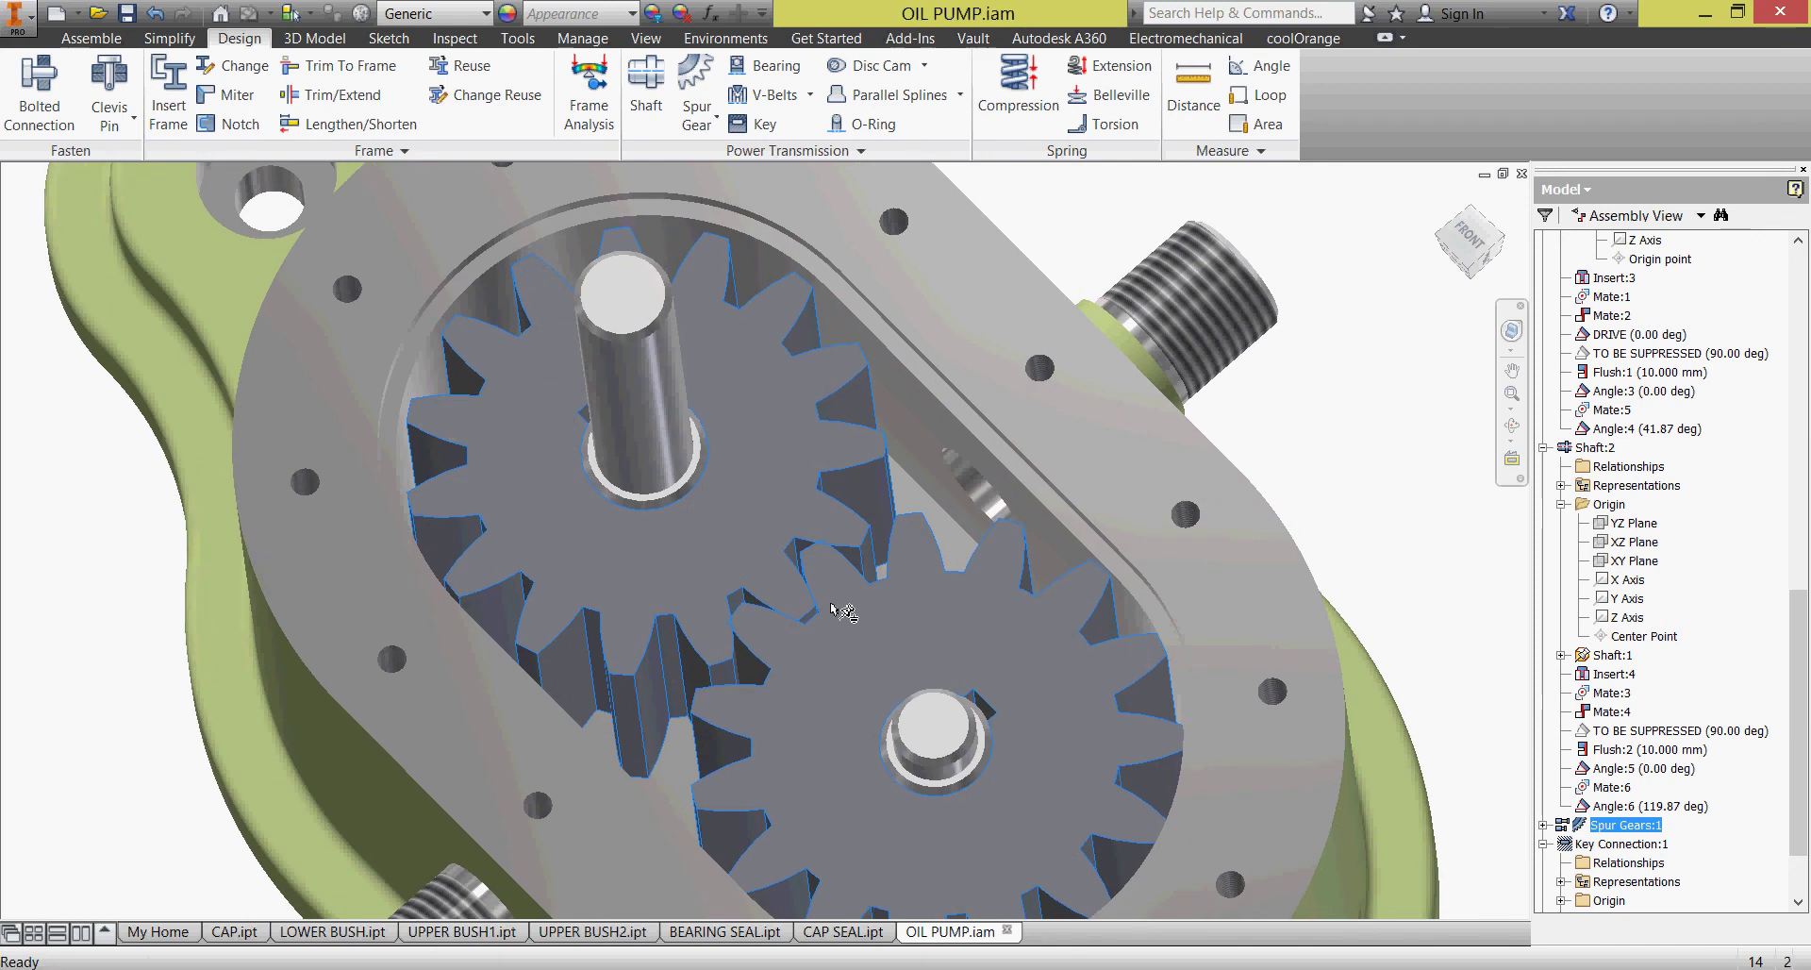